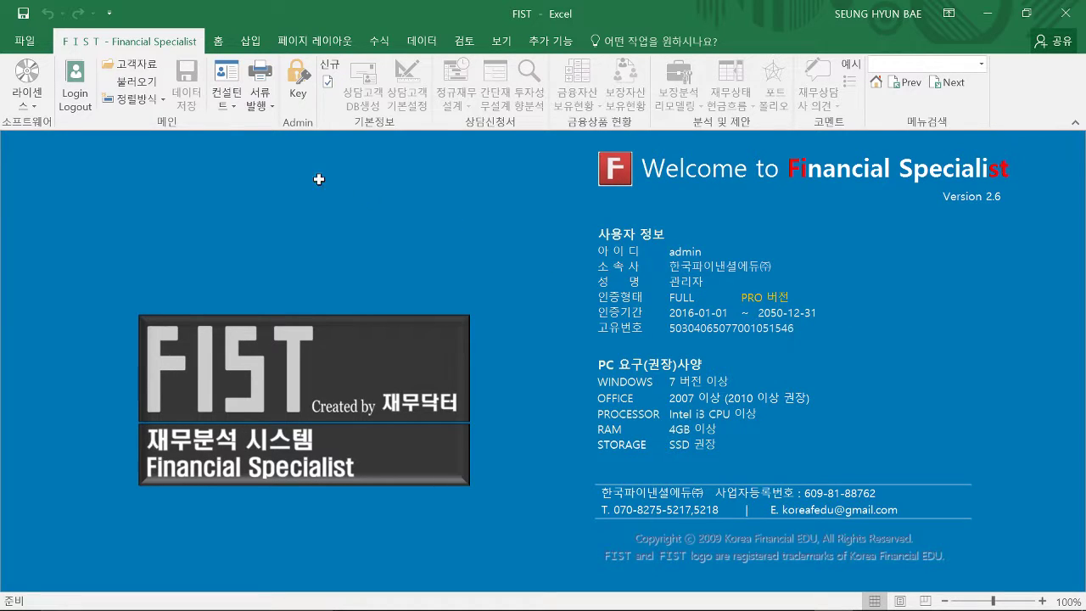
pyautogui.click(226, 100)
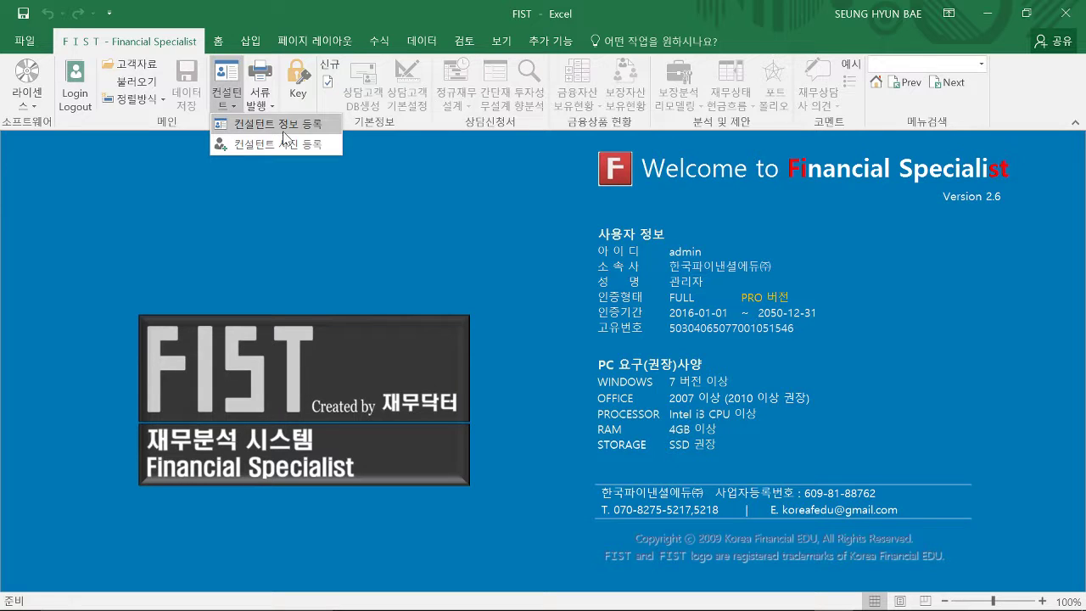
pyautogui.click(376, 190)
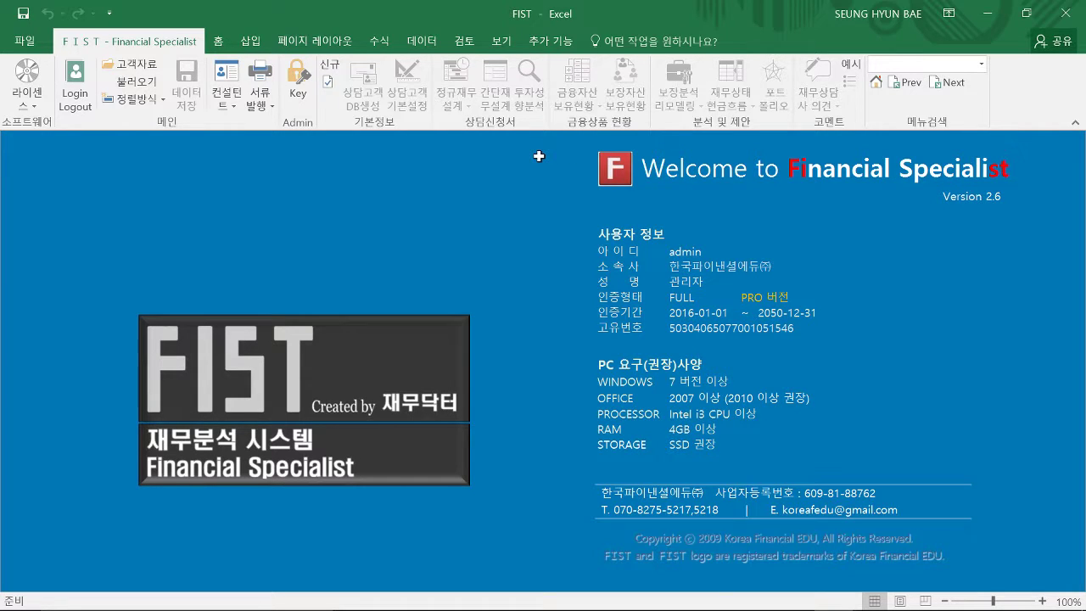
# - Start a new customer record, confirming the reset of all inputs, and enter the customer's name in the 성명 field
pyautogui.click(327, 83)
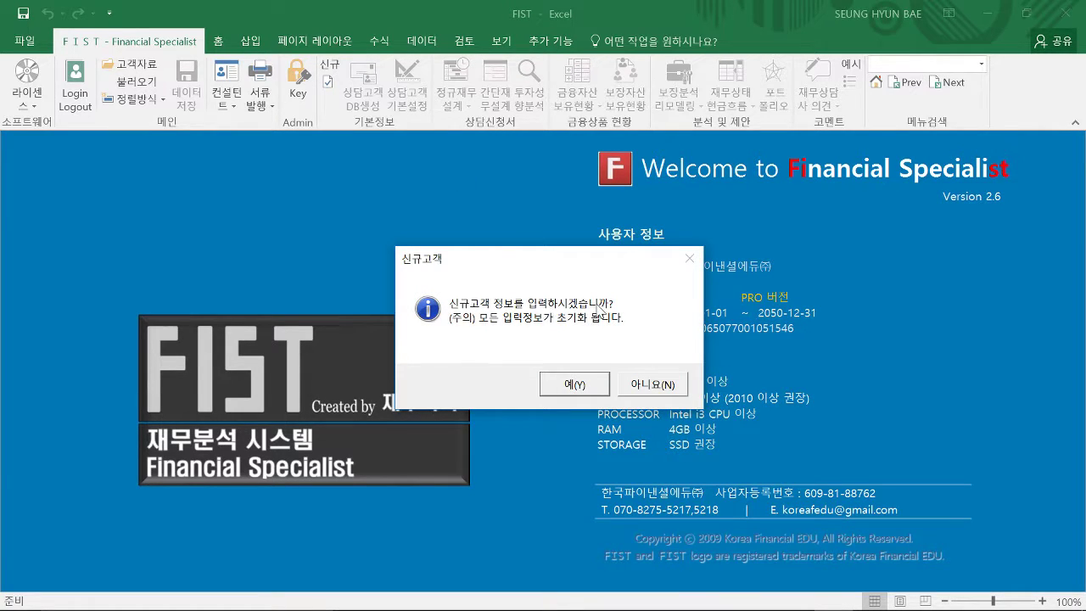
pyautogui.click(577, 389)
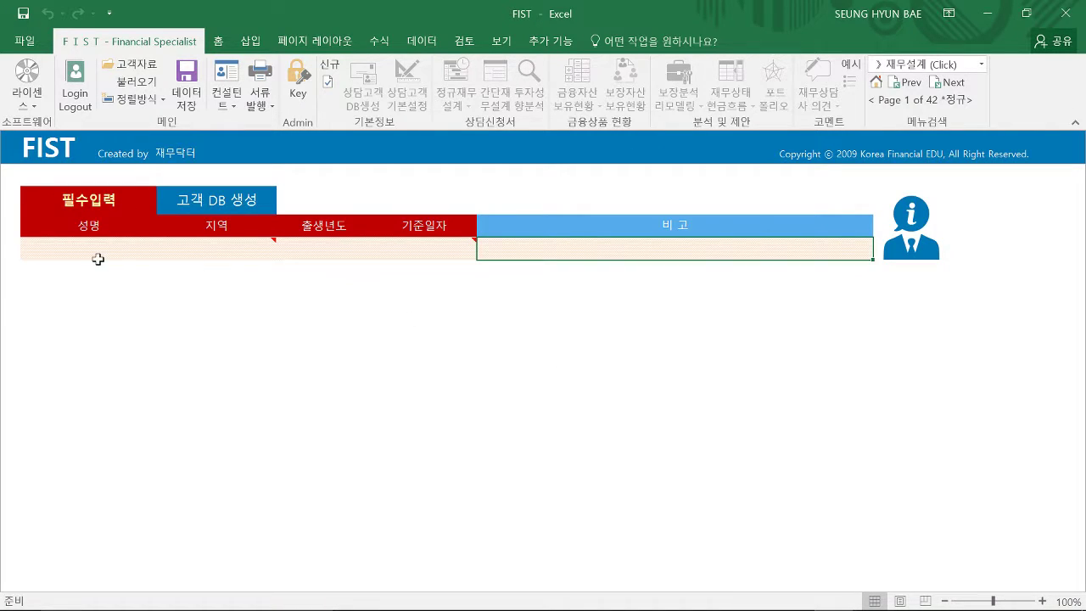
pyautogui.click(102, 254)
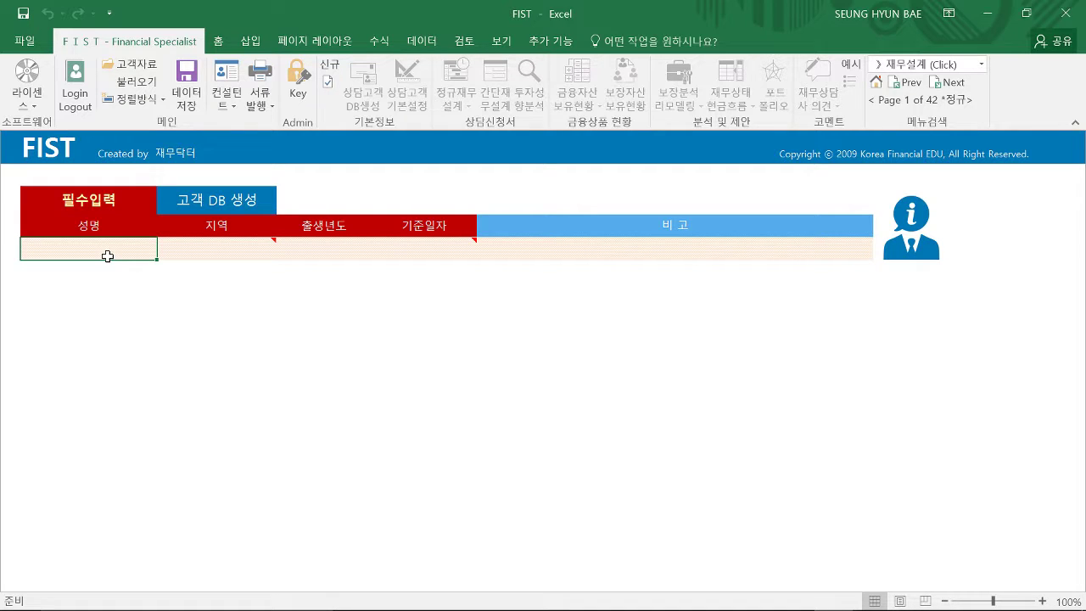
pyautogui.write('gh')
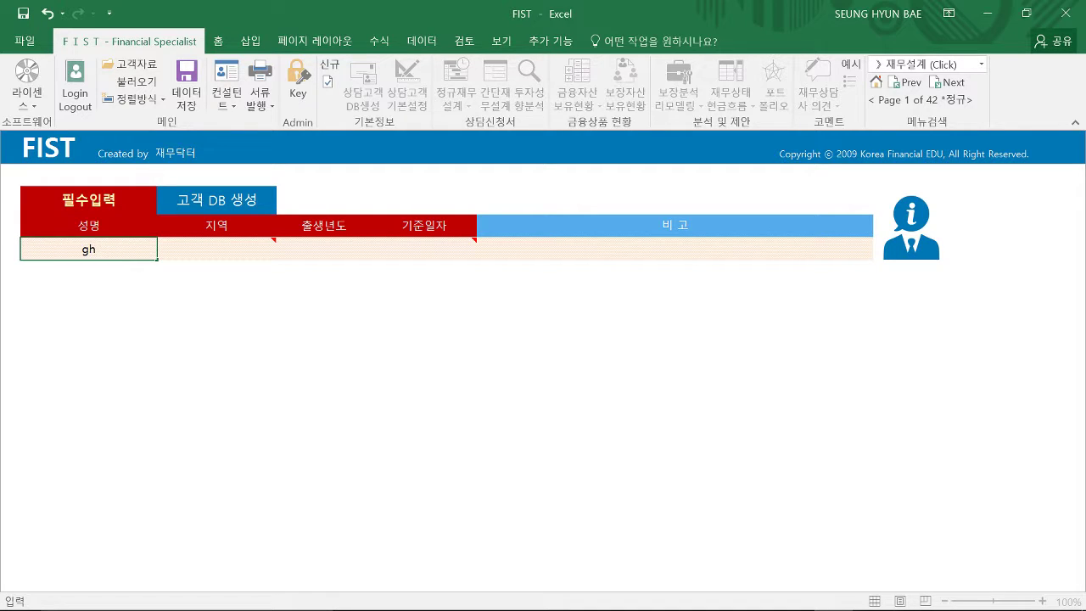
pyautogui.press('BackSpace')
pyautogui.press('BackSpace')
pyautogui.write('홍길')
pyautogui.write('ㅗㅇ')
pyautogui.press('BackSpace')
pyautogui.press('BackSpace')
pyautogui.press('BackSpace')
pyautogui.press('BackSpace')
pyautogui.write('길동')
pyautogui.press('Return')
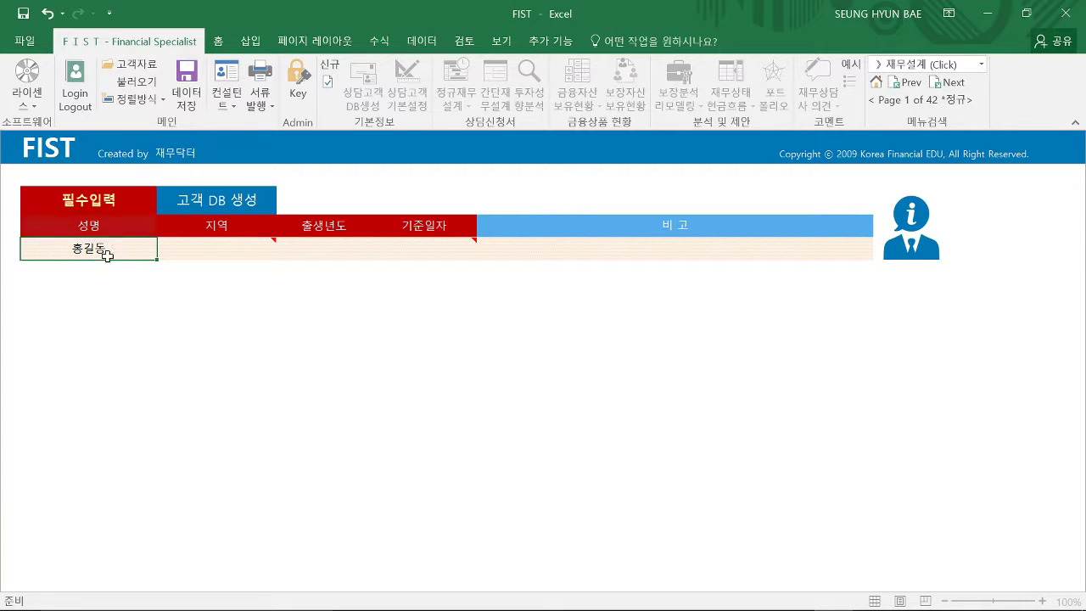
# - Enter 서울 as the customer's region (지역) and fill in the birth year (출생년도)
pyautogui.press('Tab')
pyautogui.write('서울')
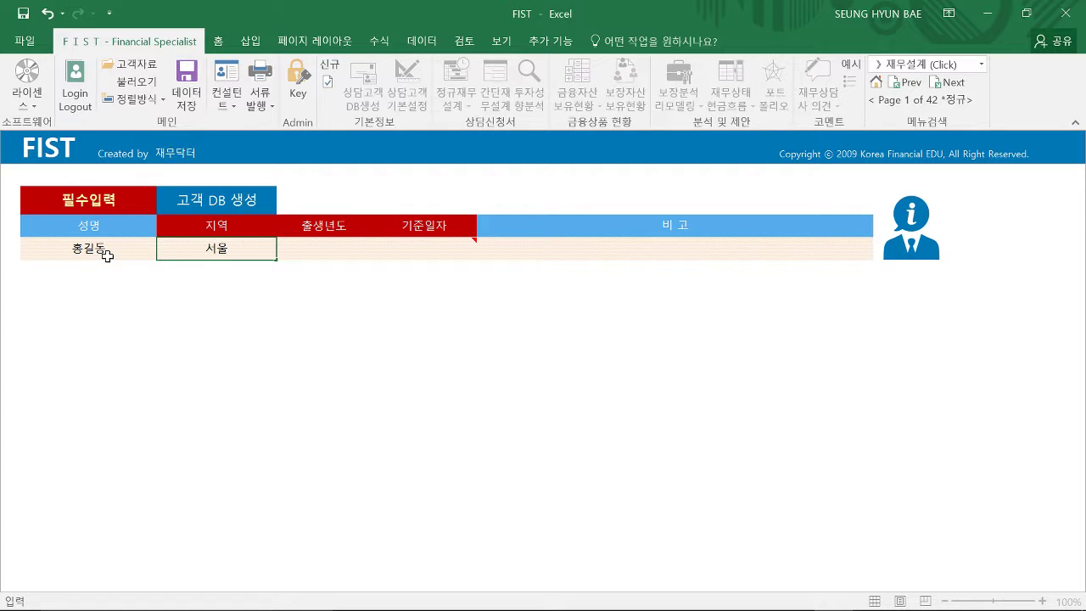
pyautogui.press('Tab')
pyautogui.write('1985')
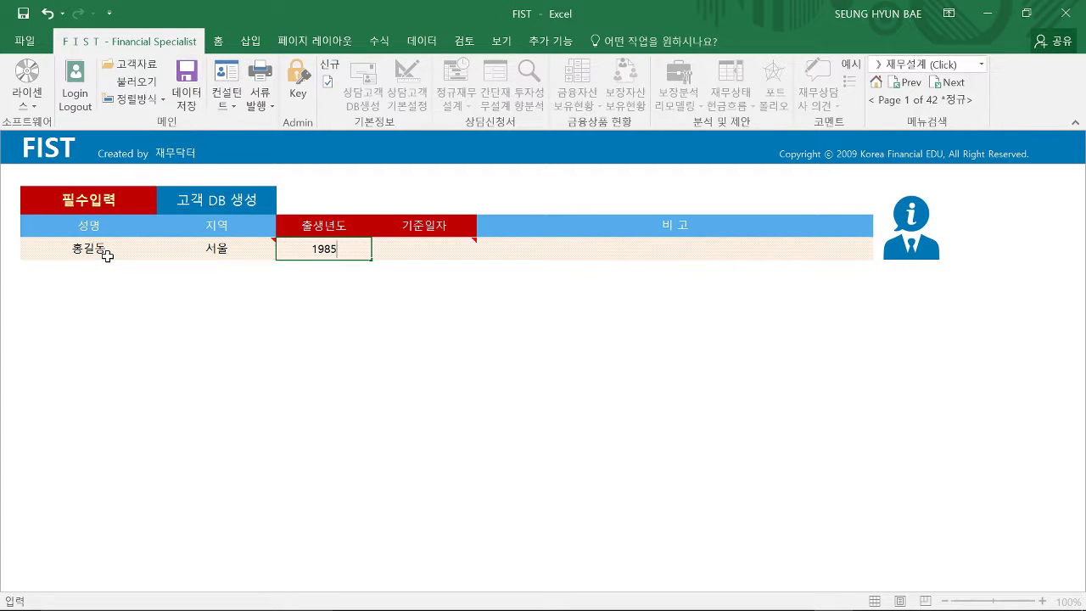
pyautogui.press('Tab')
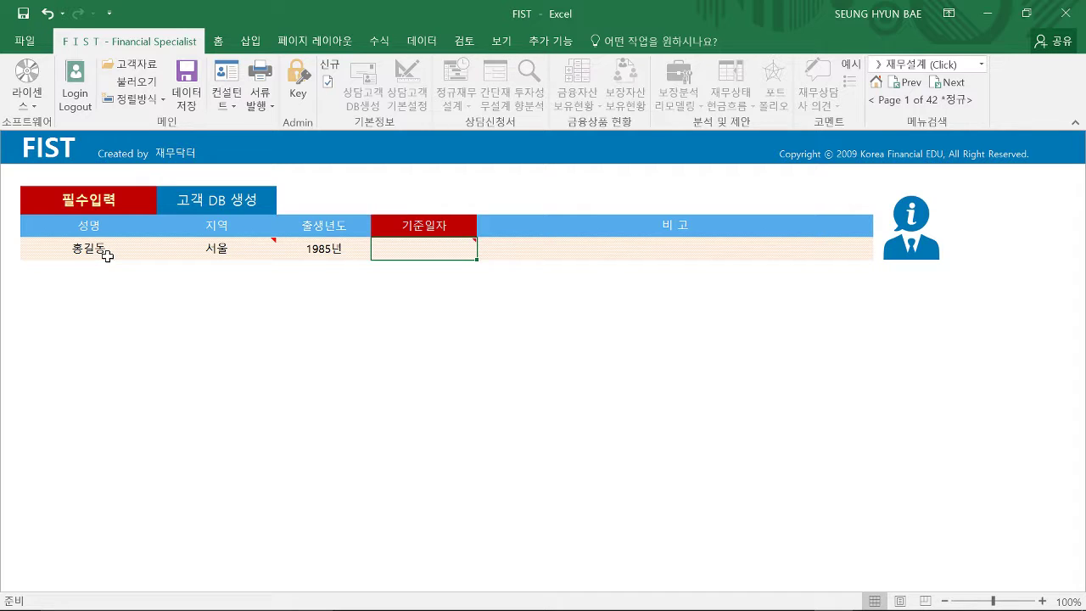
# - Set the reference date (기준일자) to 2017-03-06 and enter 교육용 as the remark (비고)
pyautogui.write('2017-')
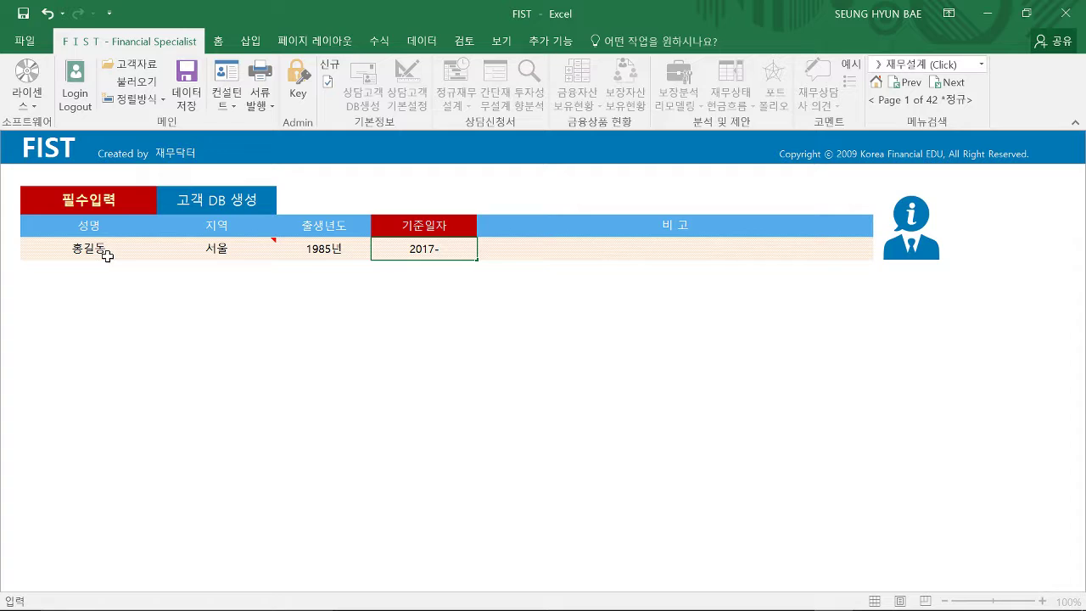
pyautogui.write('03-06')
pyautogui.press('Tab')
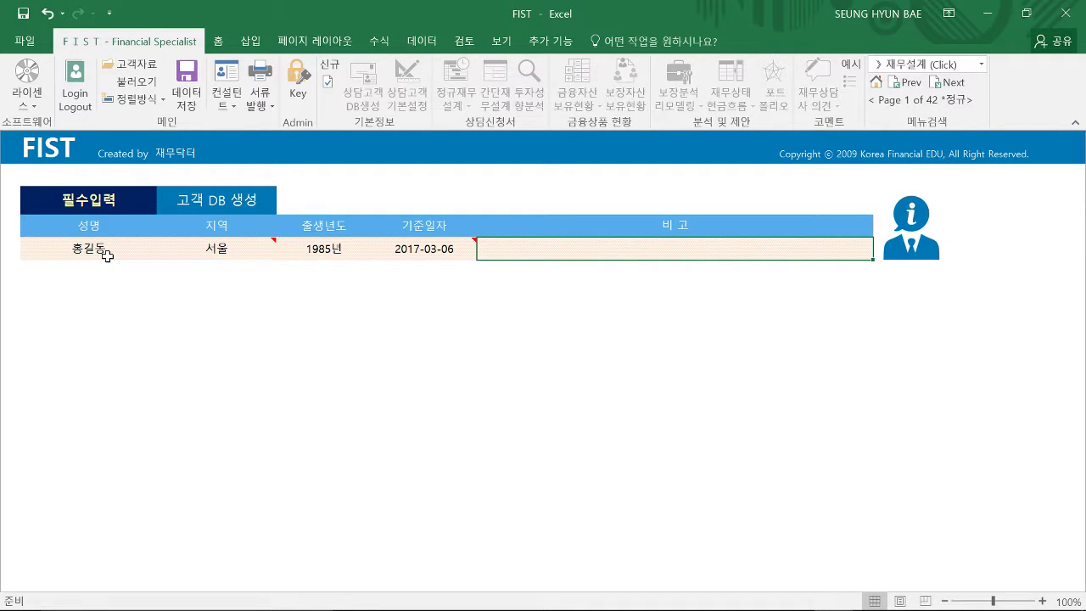
pyautogui.write('고객')
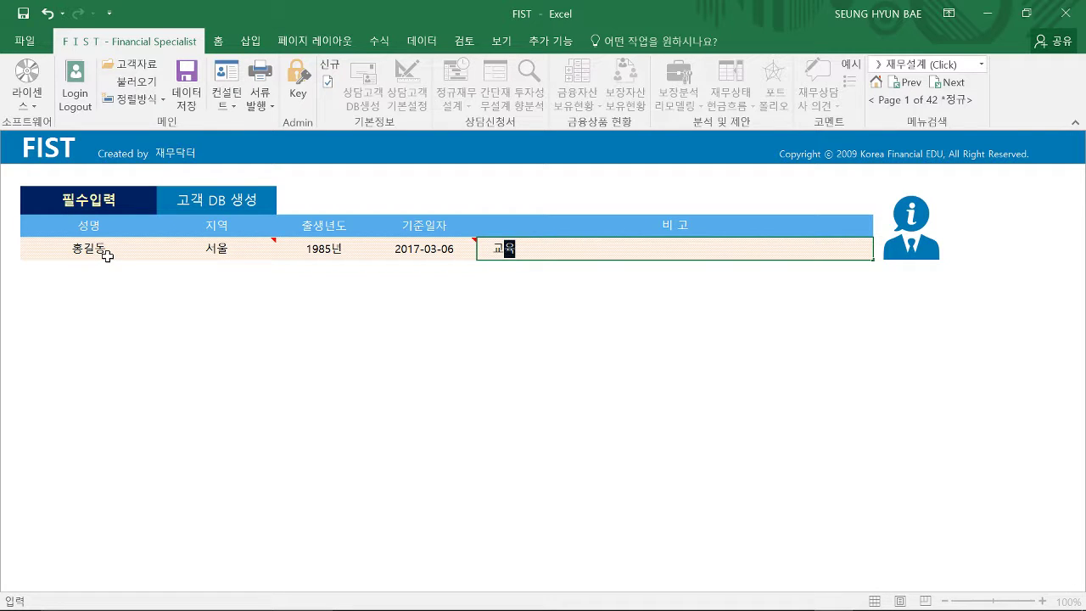
pyautogui.write('용')
pyautogui.press('Return')
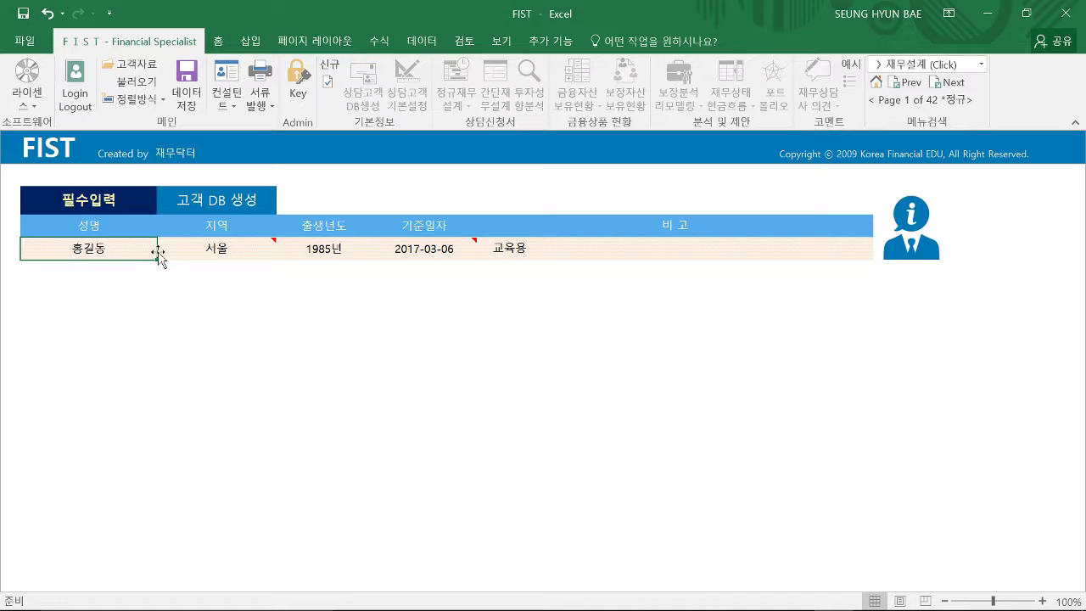
# - Review the new customer's required fields from name to reference date, along with the remark
pyautogui.click(218, 248)
pyautogui.click(305, 250)
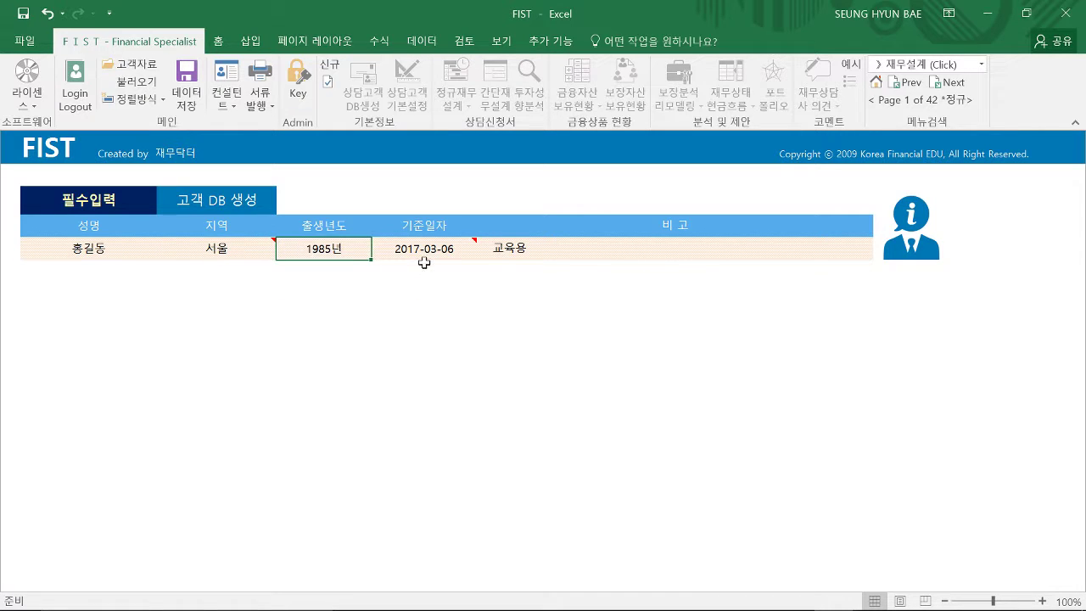
pyautogui.click(432, 250)
pyautogui.moveTo(89, 248); pyautogui.dragTo(387, 247)
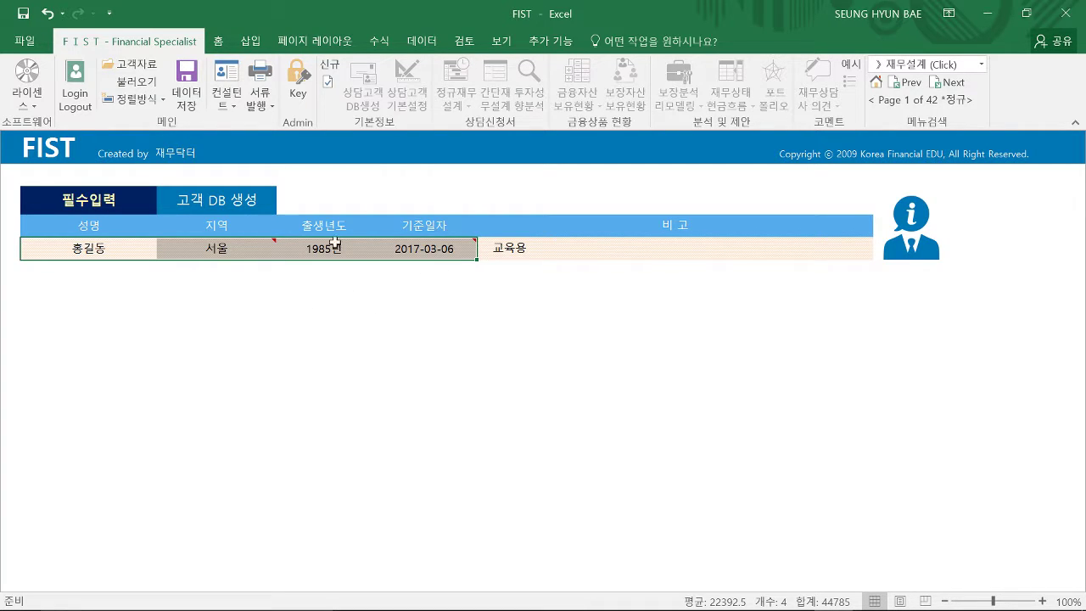
pyautogui.click(509, 246)
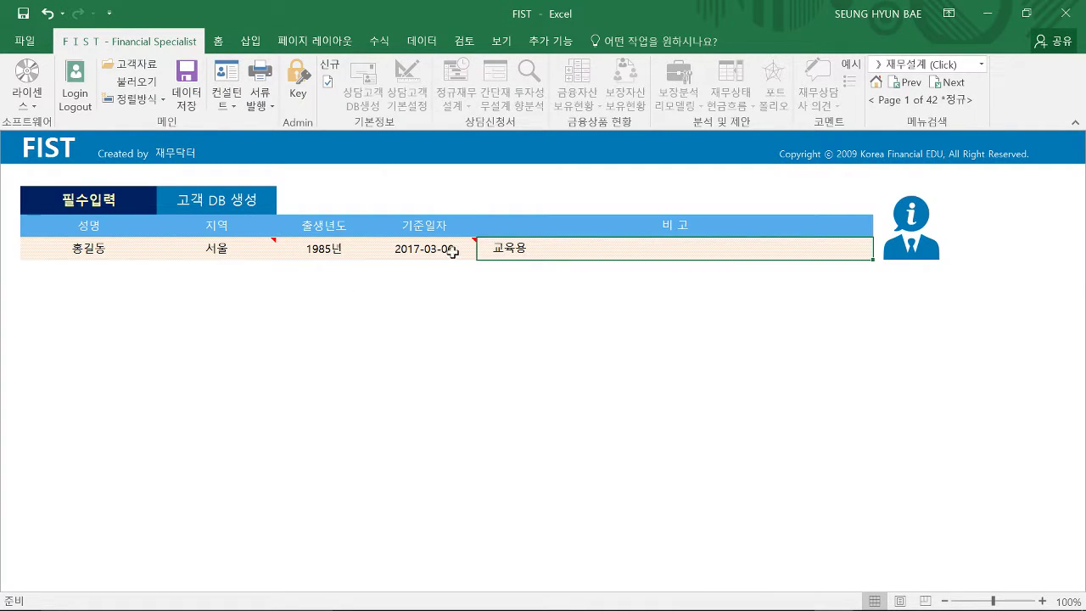
pyautogui.moveTo(97, 246); pyautogui.dragTo(406, 249)
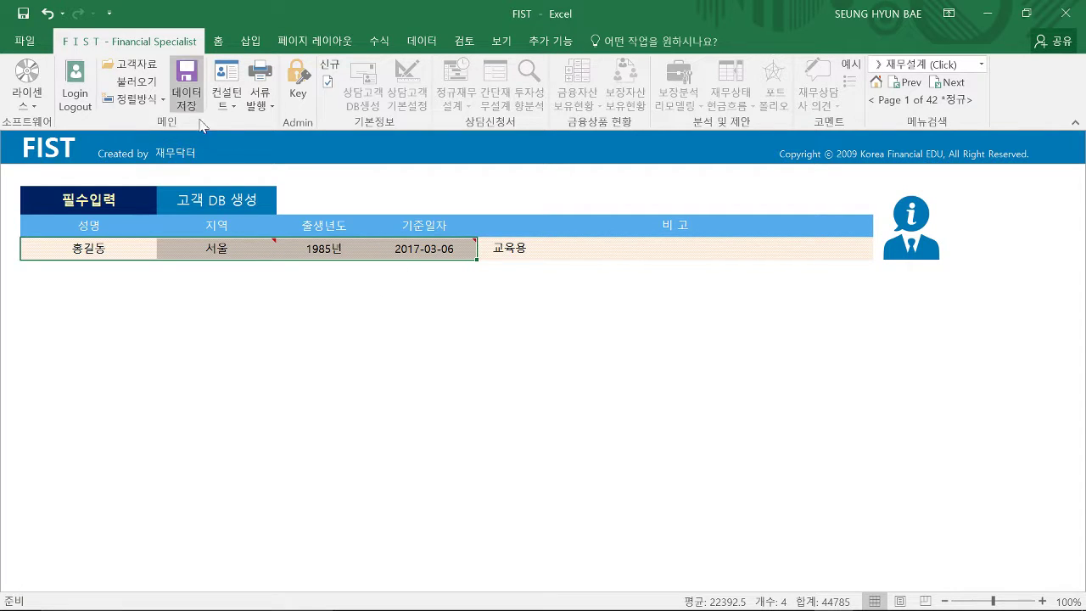
pyautogui.click(491, 245)
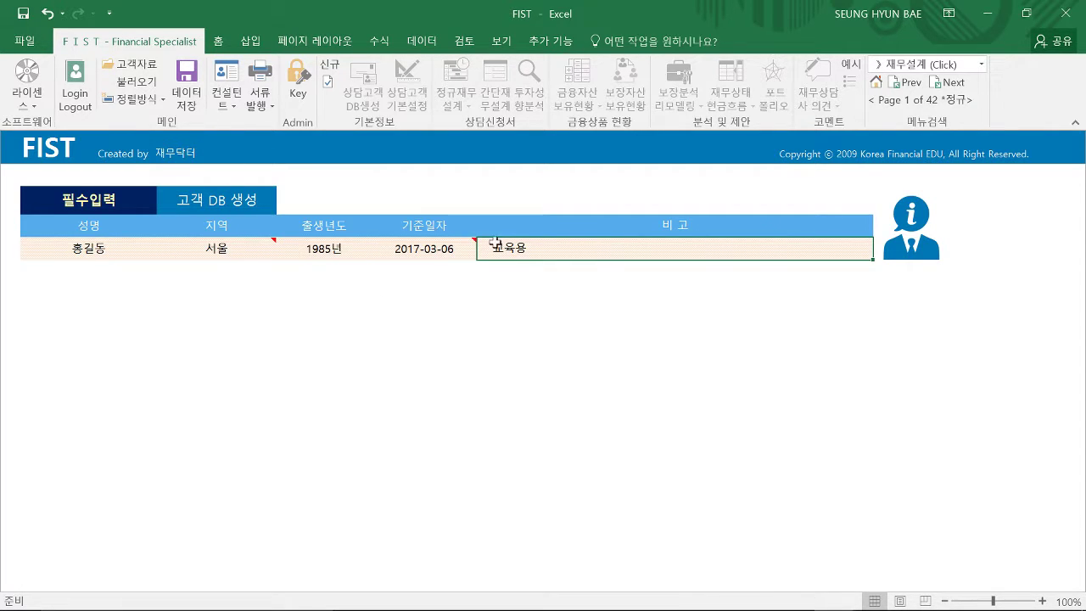
pyautogui.click(190, 106)
pyautogui.click(135, 249)
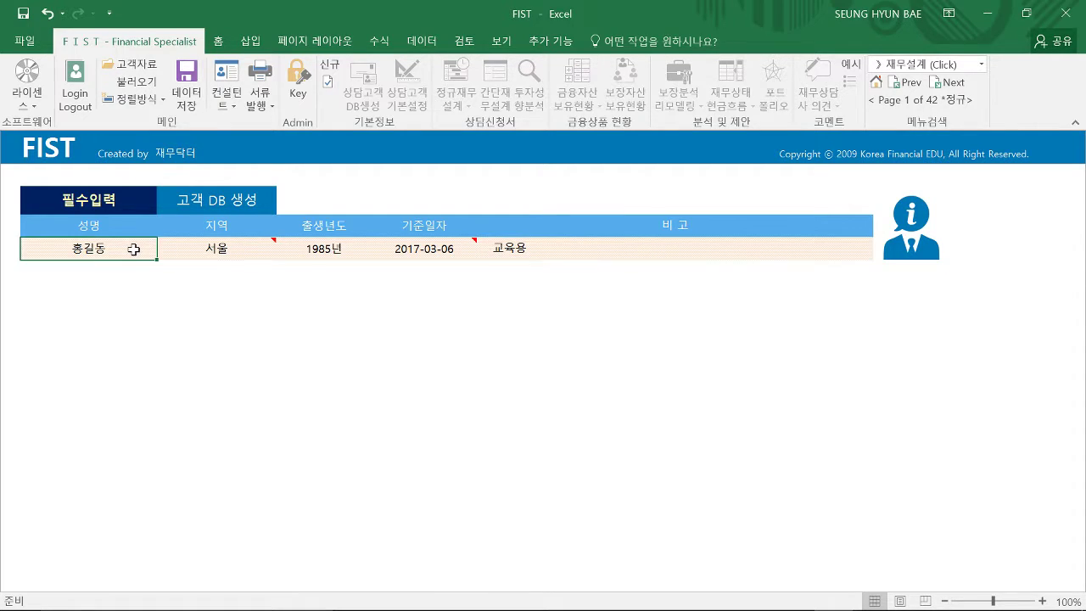
pyautogui.click(529, 249)
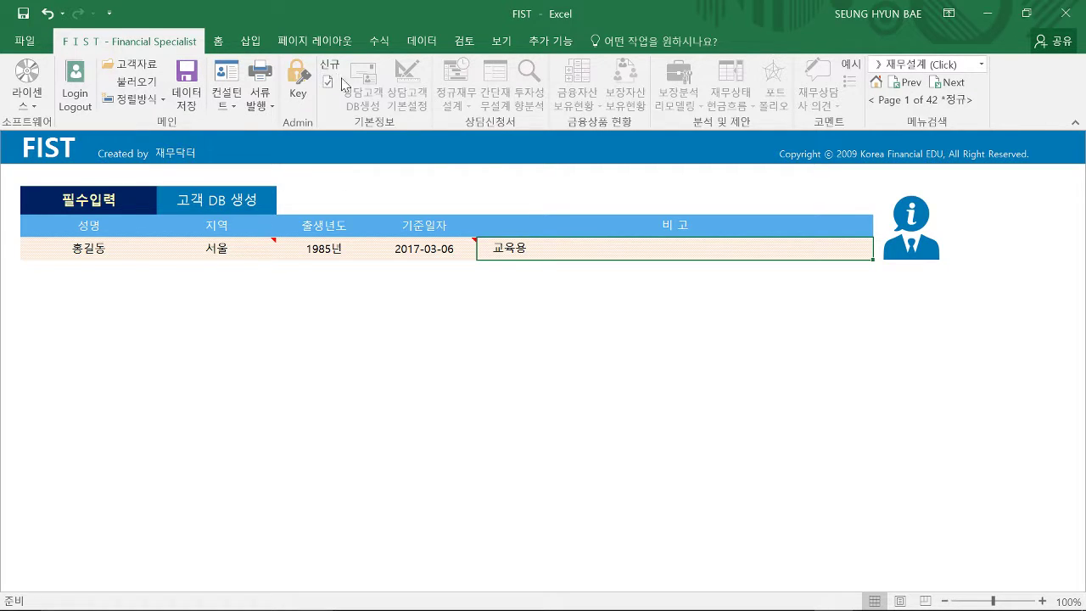
# - Save the new customer's data to the database and close the completion notice
pyautogui.click(188, 98)
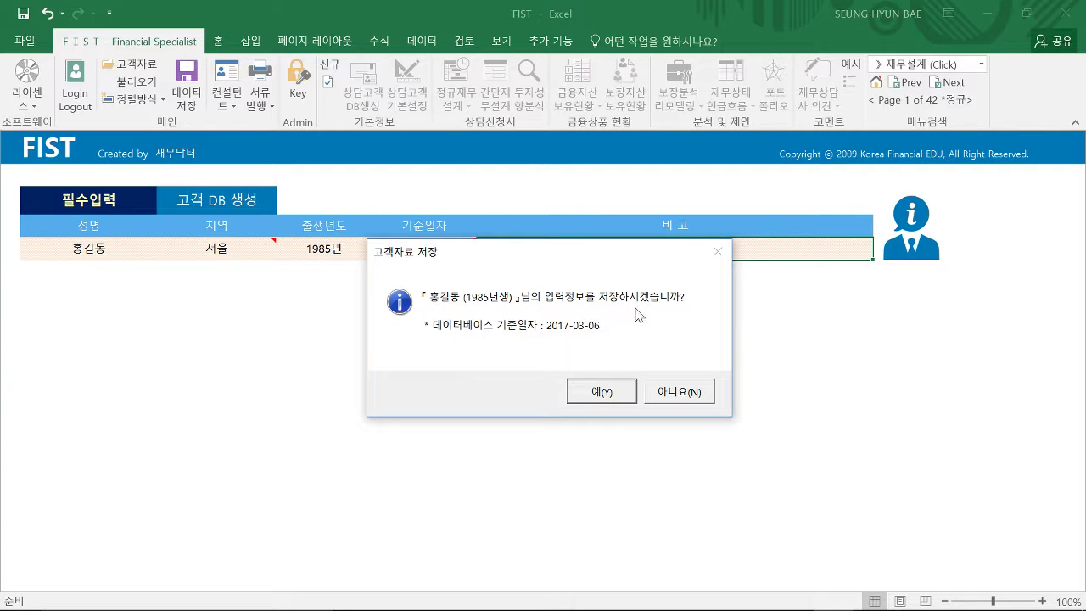
pyautogui.click(604, 391)
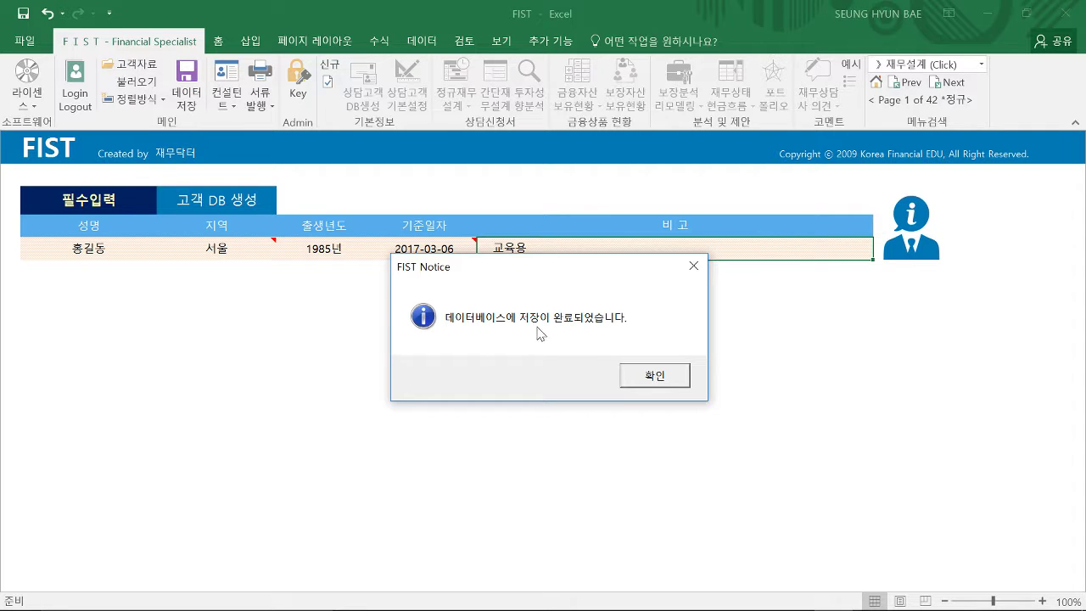
pyautogui.click(650, 377)
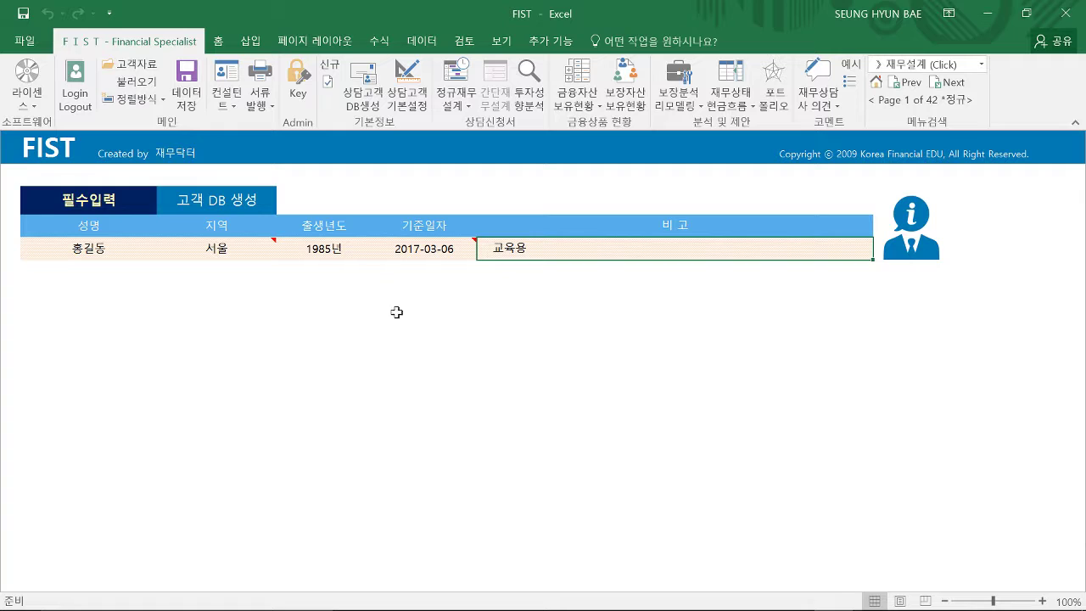
pyautogui.click(212, 247)
pyautogui.click(322, 248)
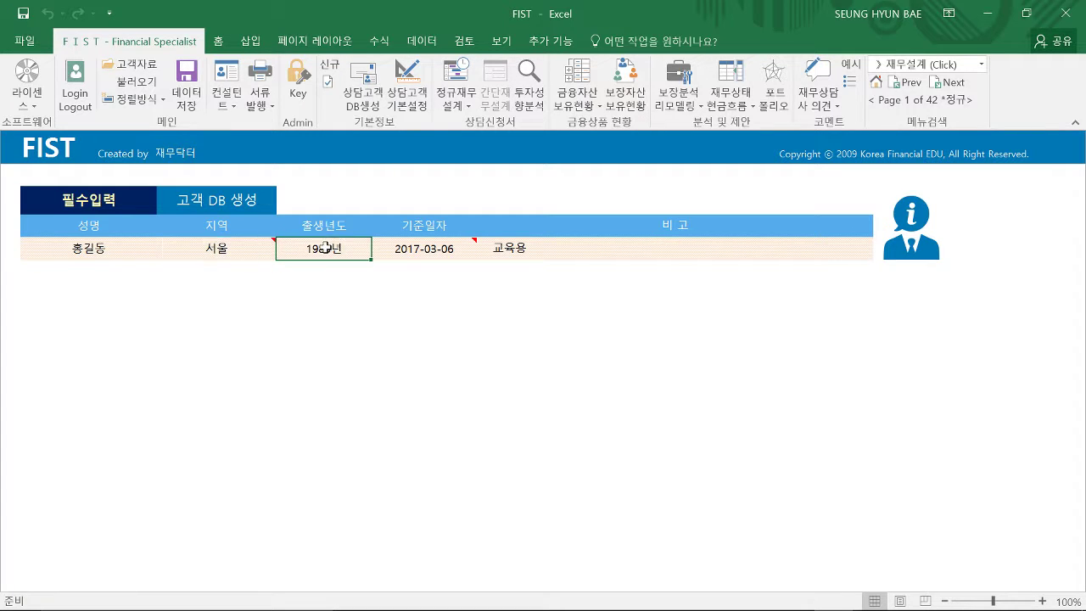
pyautogui.click(116, 248)
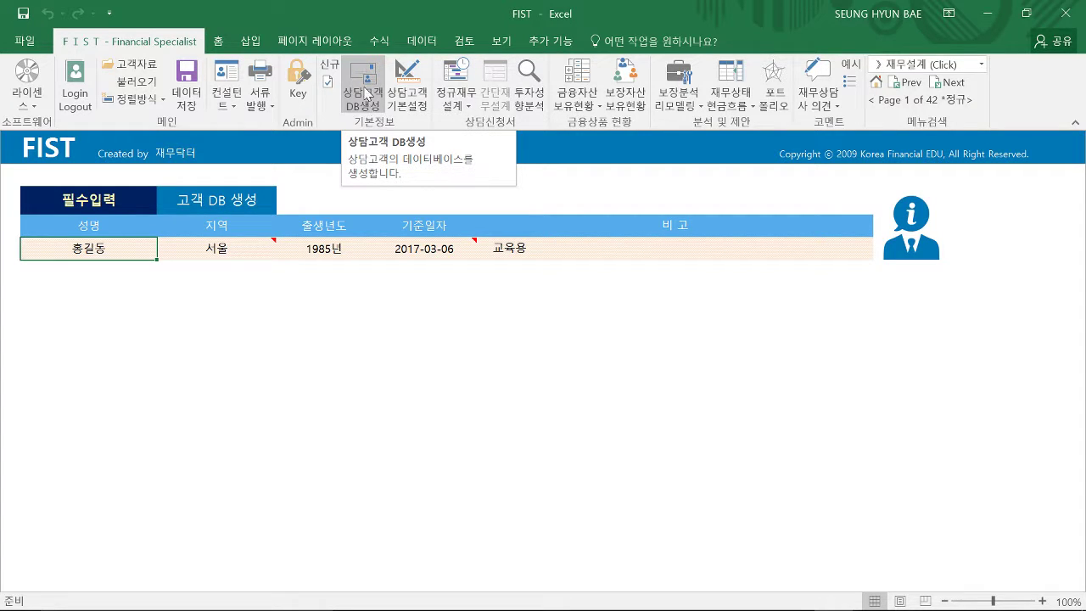
# - Open the customer's basic settings (상담고객 기본설정) and enter 서울 강남 as the consultation region (상담지역)
pyautogui.click(416, 104)
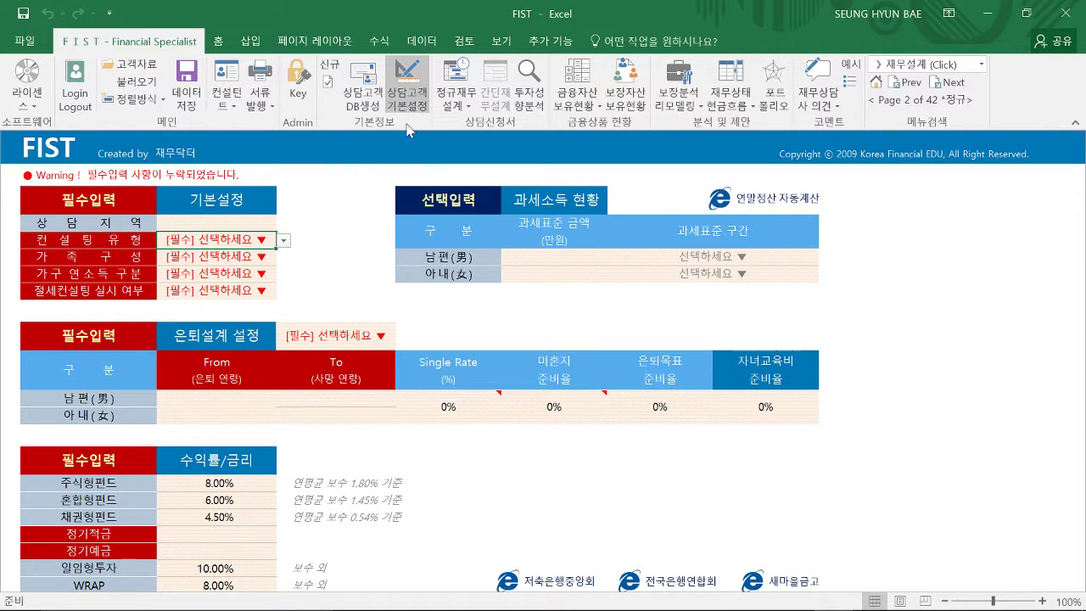
pyautogui.click(243, 222)
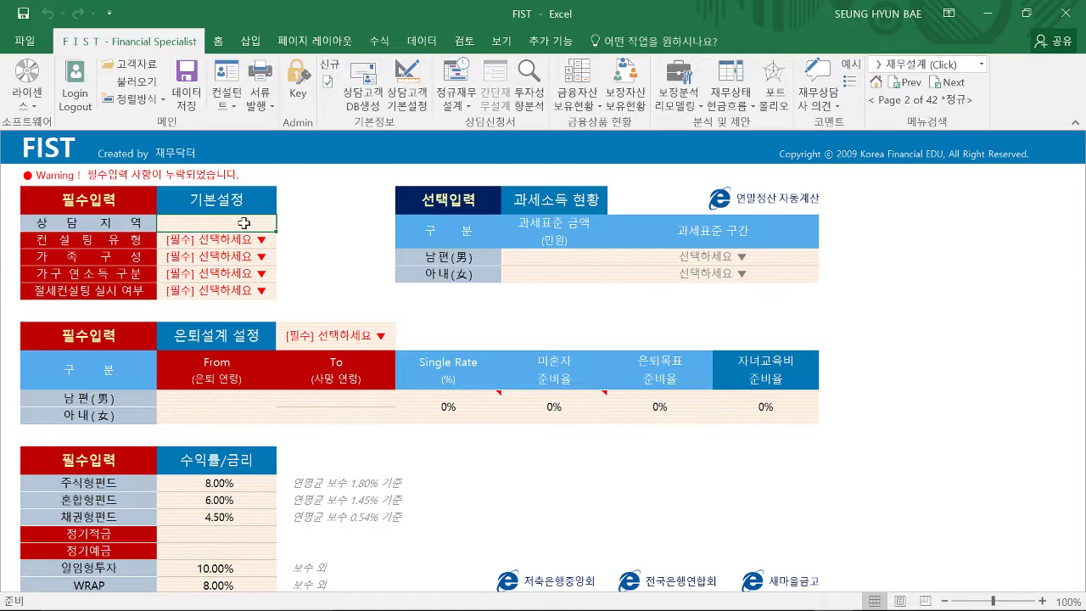
pyautogui.write('서울')
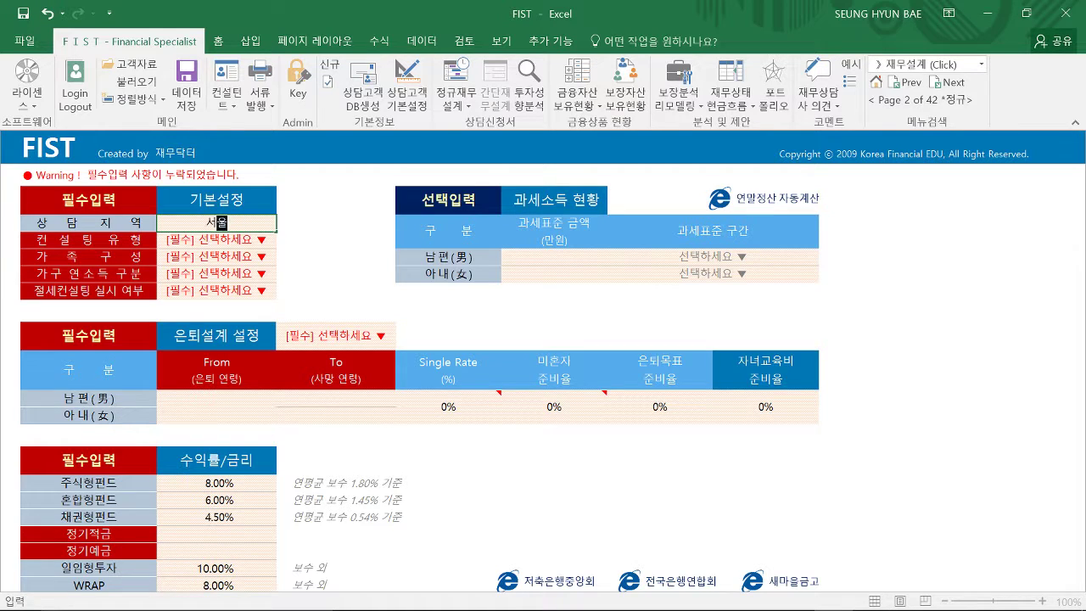
pyautogui.write(' 강나')
pyautogui.press('Return')
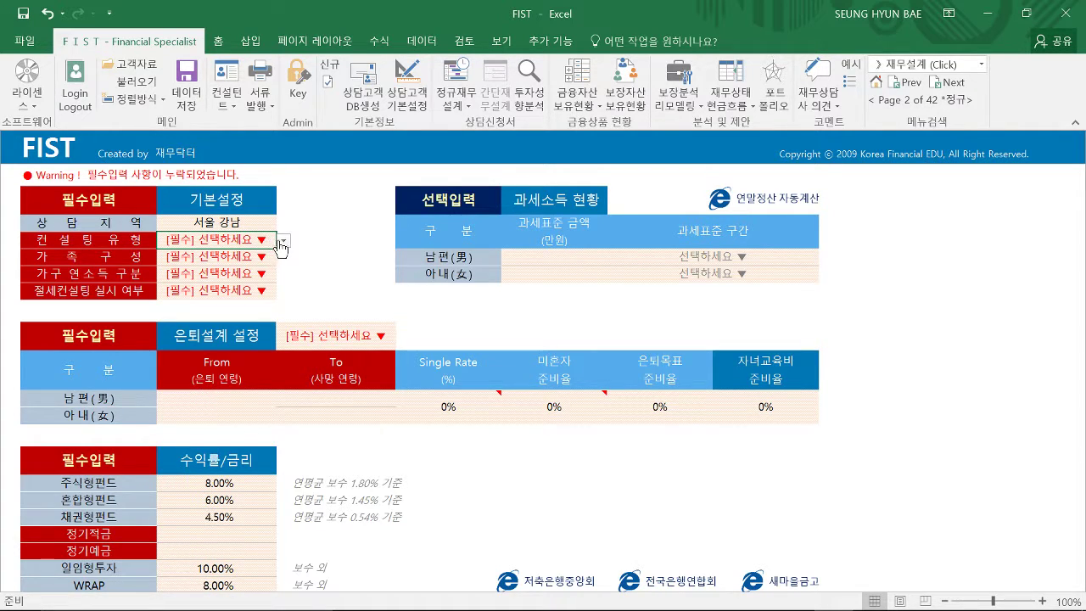
# - Set the consulting type (컨설팅 유형) to 간단 재무설계 and the family composition (가족구성) to 남편+아내+자녀1명
pyautogui.click(280, 242)
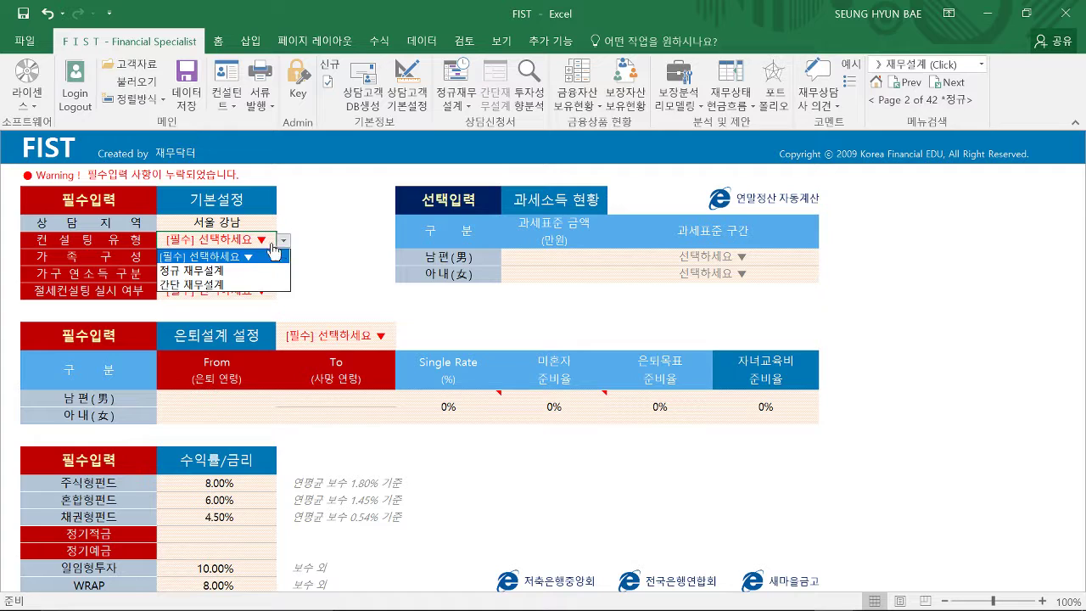
pyautogui.click(219, 285)
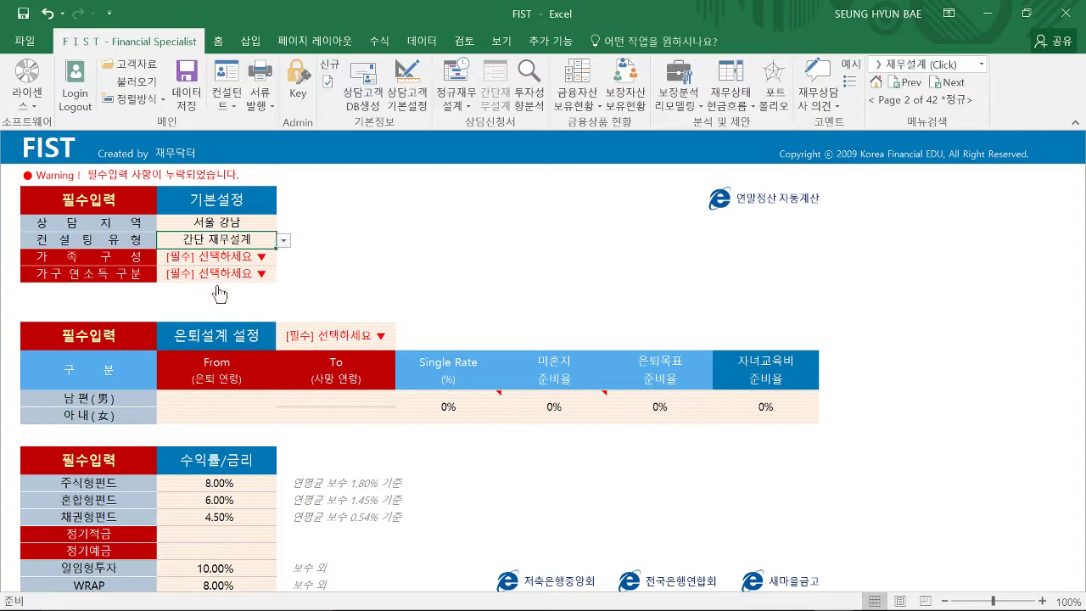
pyautogui.click(248, 257)
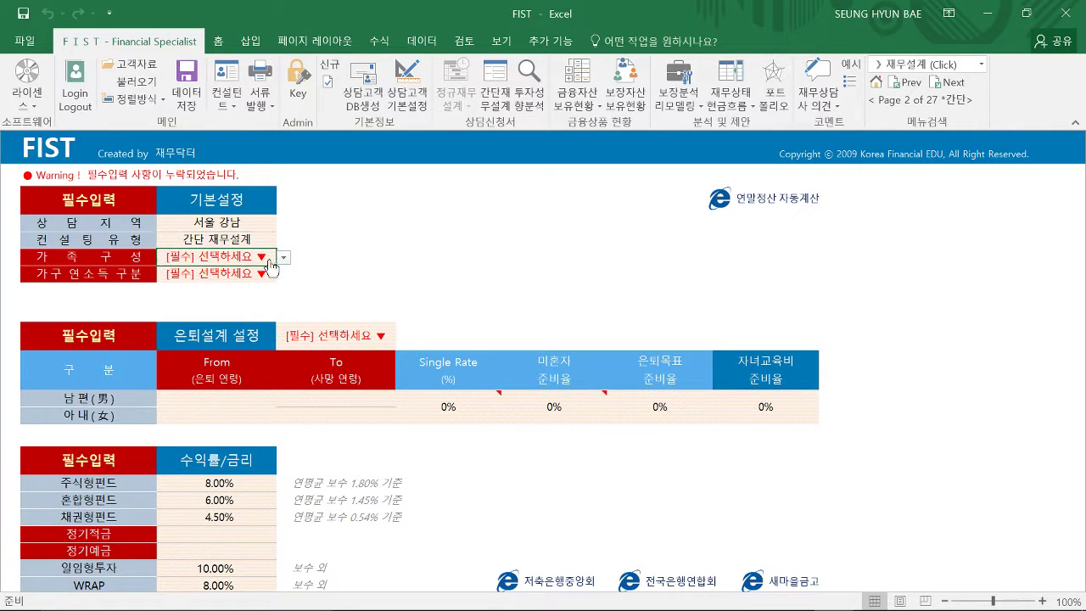
pyautogui.click(283, 257)
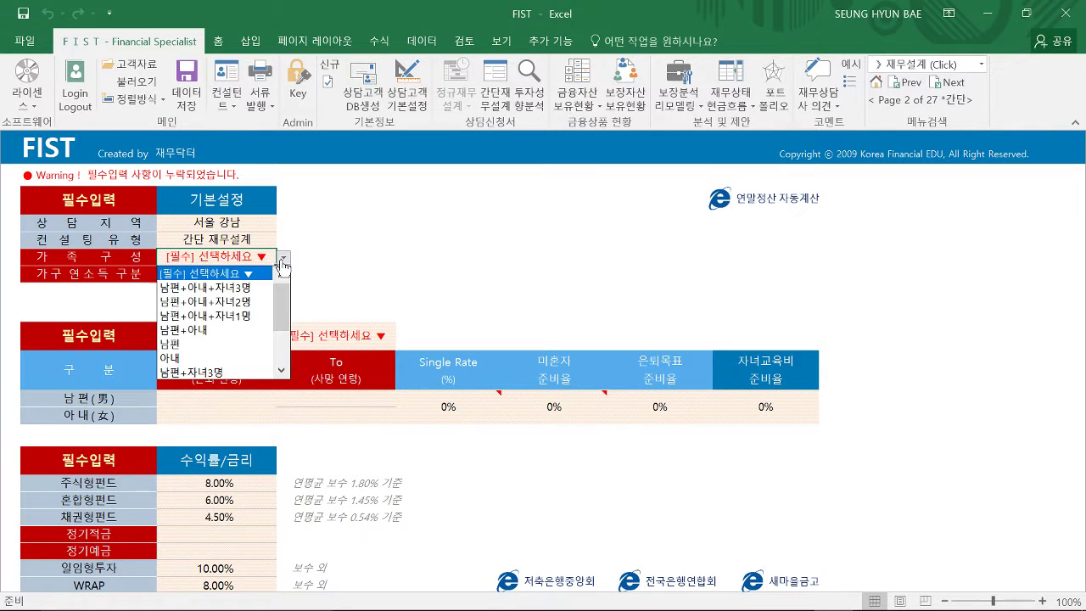
pyautogui.click(231, 315)
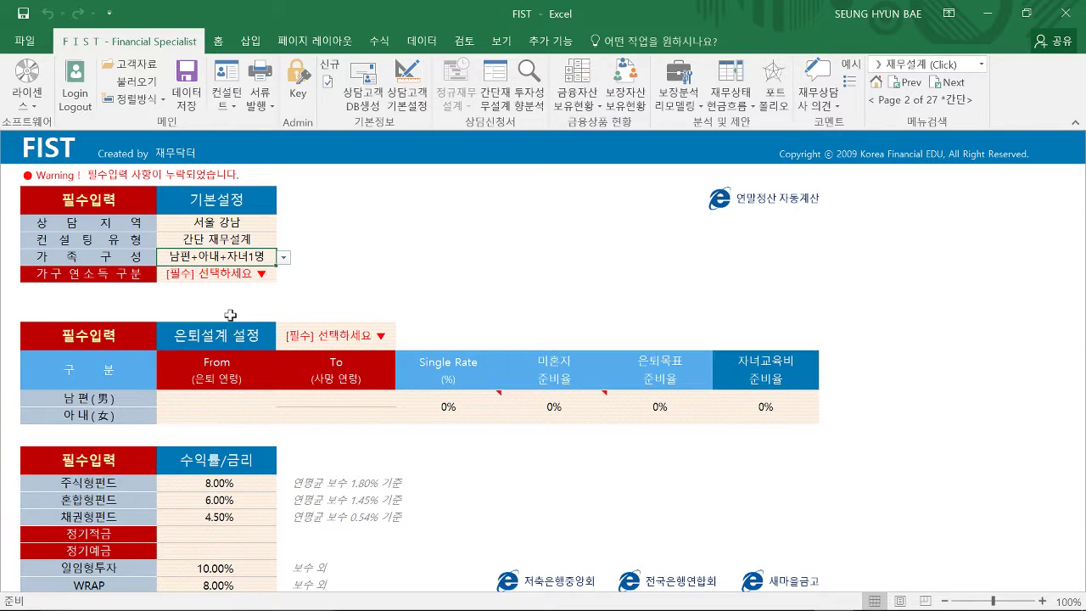
# - Set the household annual income bracket (가구 연소득 구분) to 4천~7천만원 미만
pyautogui.click(249, 274)
pyautogui.click(283, 274)
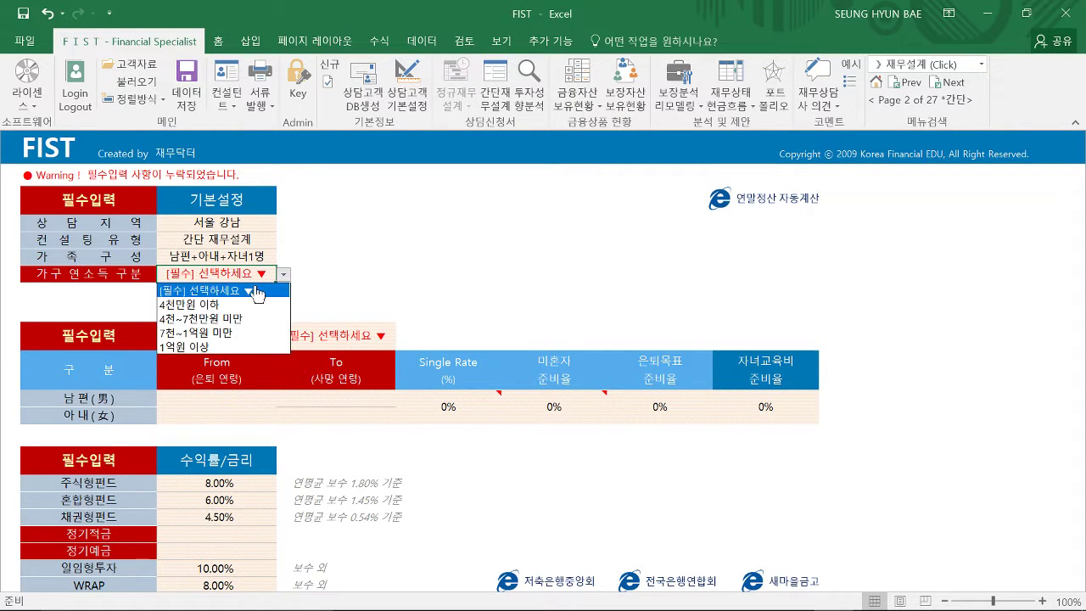
pyautogui.click(234, 319)
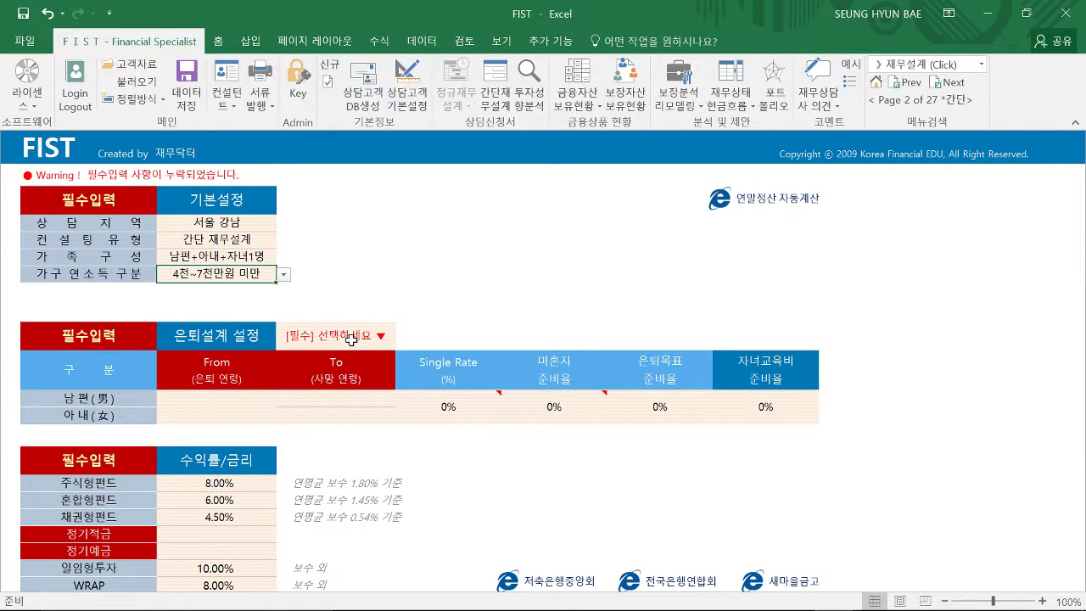
# - Reselect 간단 재무설계 as the consulting type (컨설팅 유형), and switch it to 정규 재무설계
pyautogui.click(235, 243)
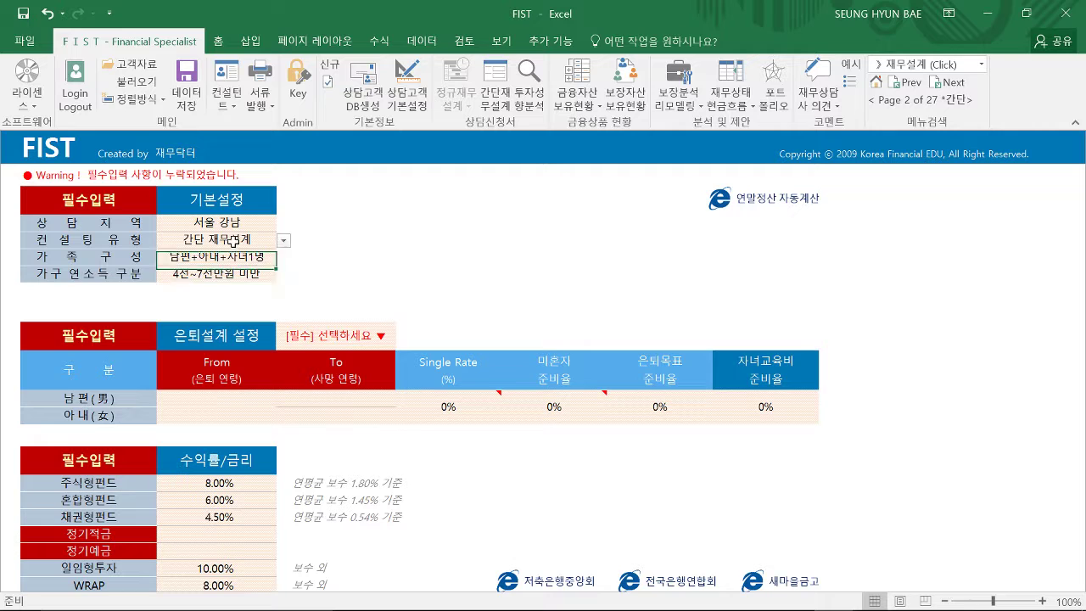
pyautogui.click(283, 243)
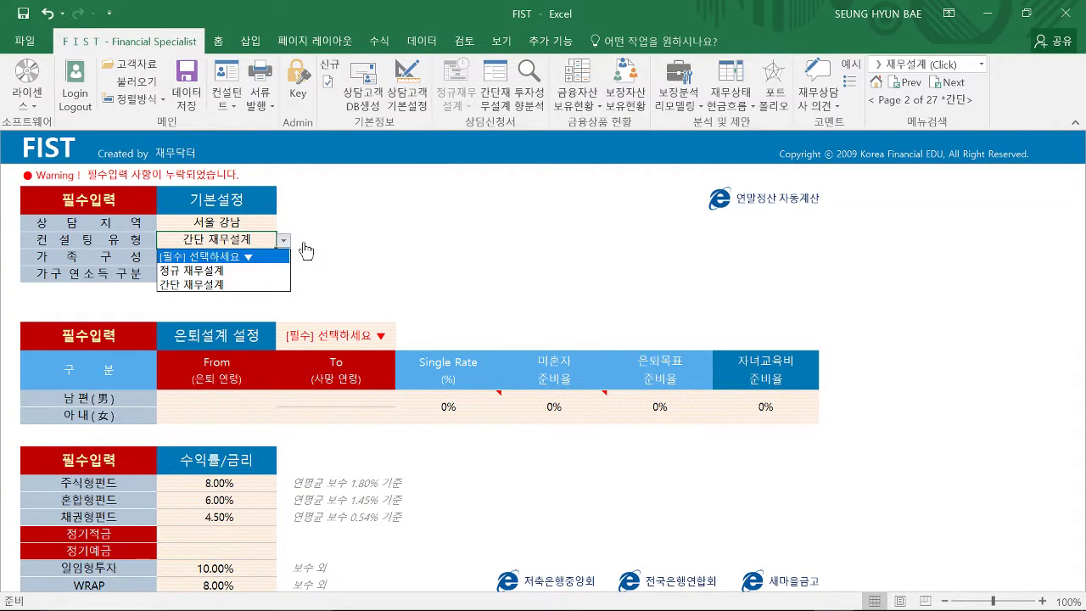
pyautogui.click(219, 283)
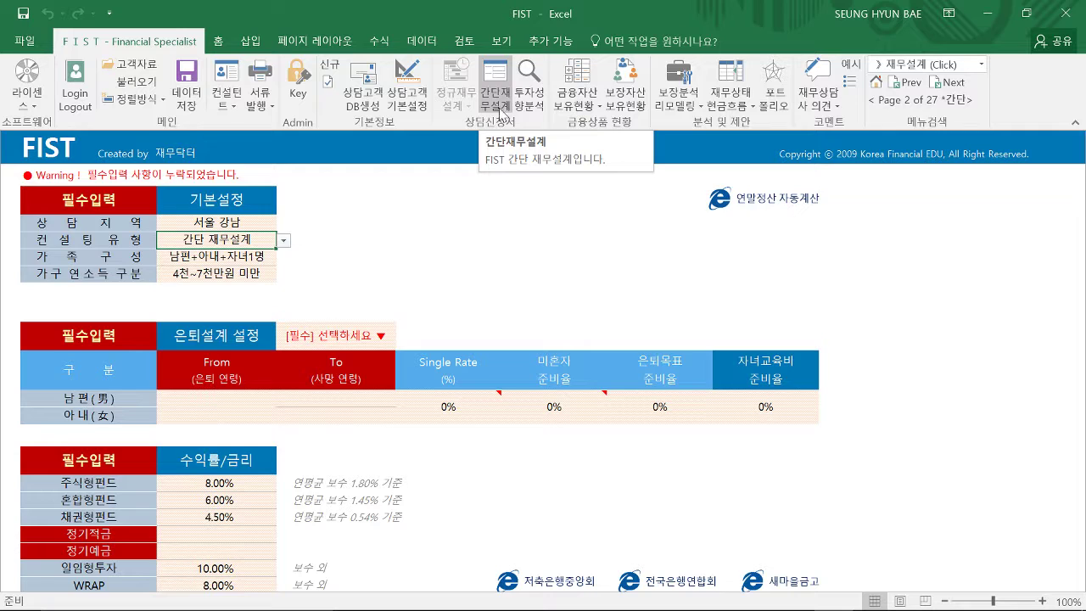
pyautogui.click(283, 240)
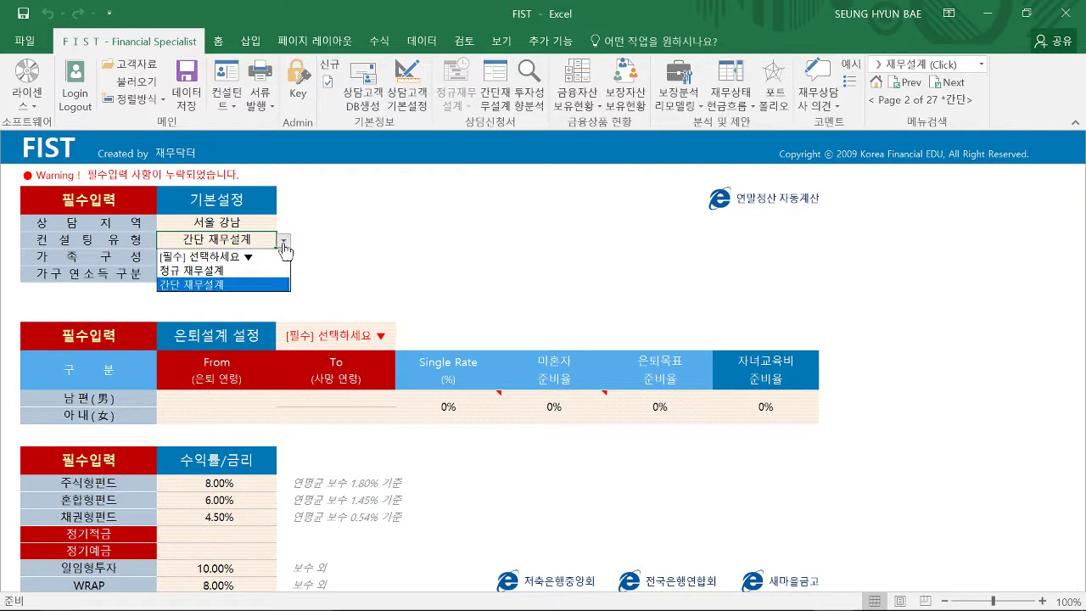
pyautogui.click(219, 270)
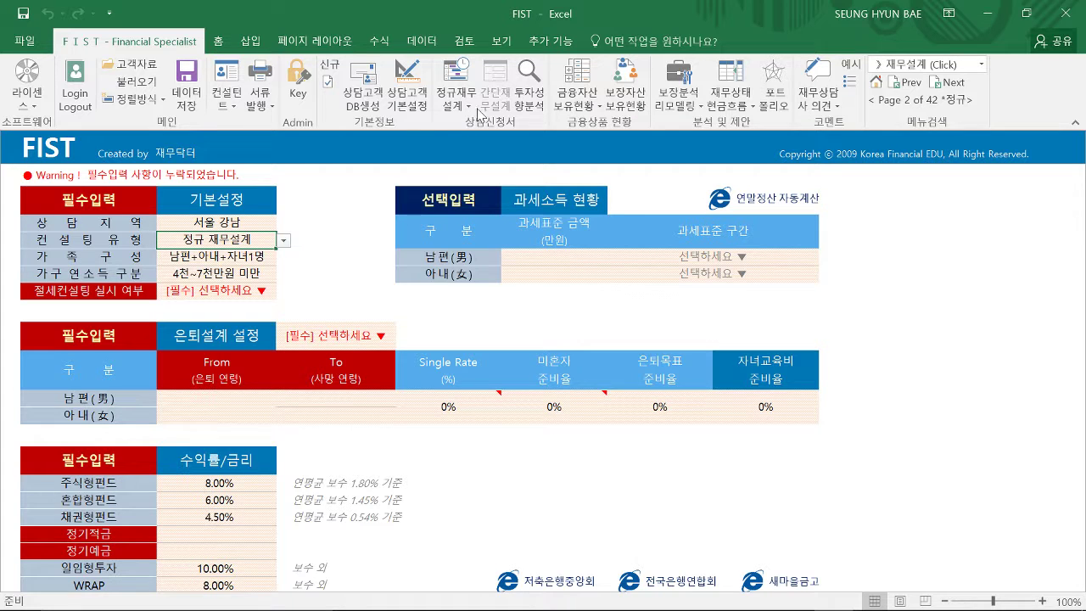
# - Examine the application forms offered under 정규재무설계 and close the list without opening one
pyautogui.click(461, 106)
pyautogui.click(461, 108)
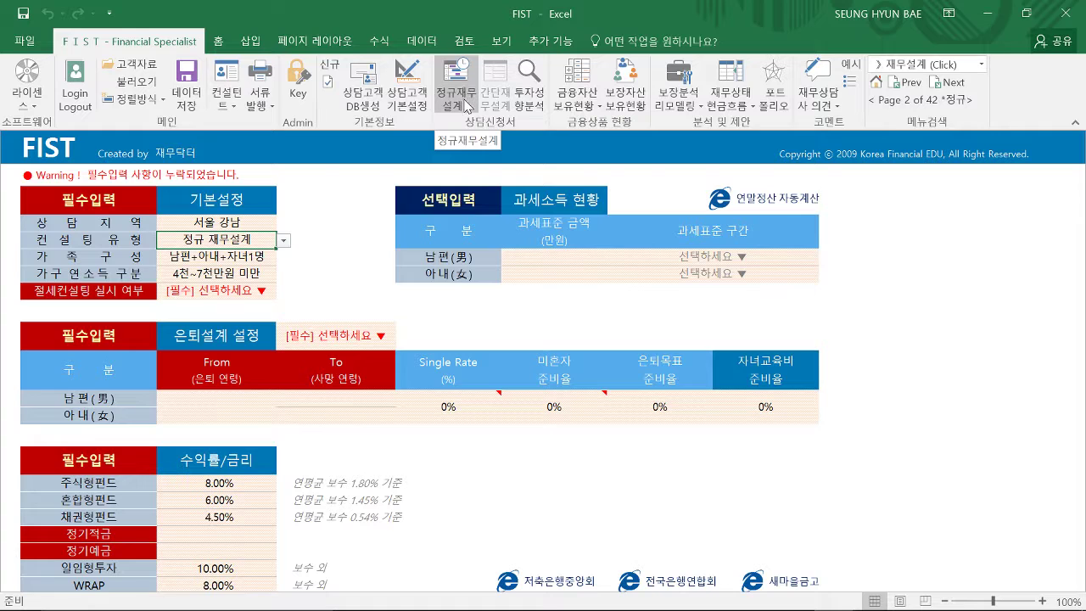
pyautogui.click(465, 108)
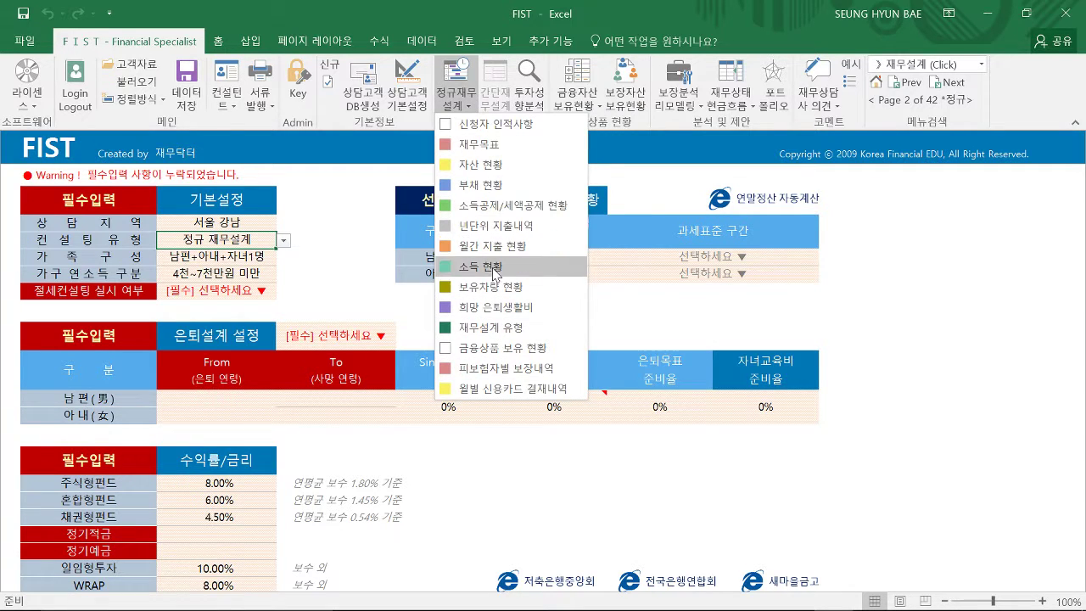
pyautogui.click(494, 93)
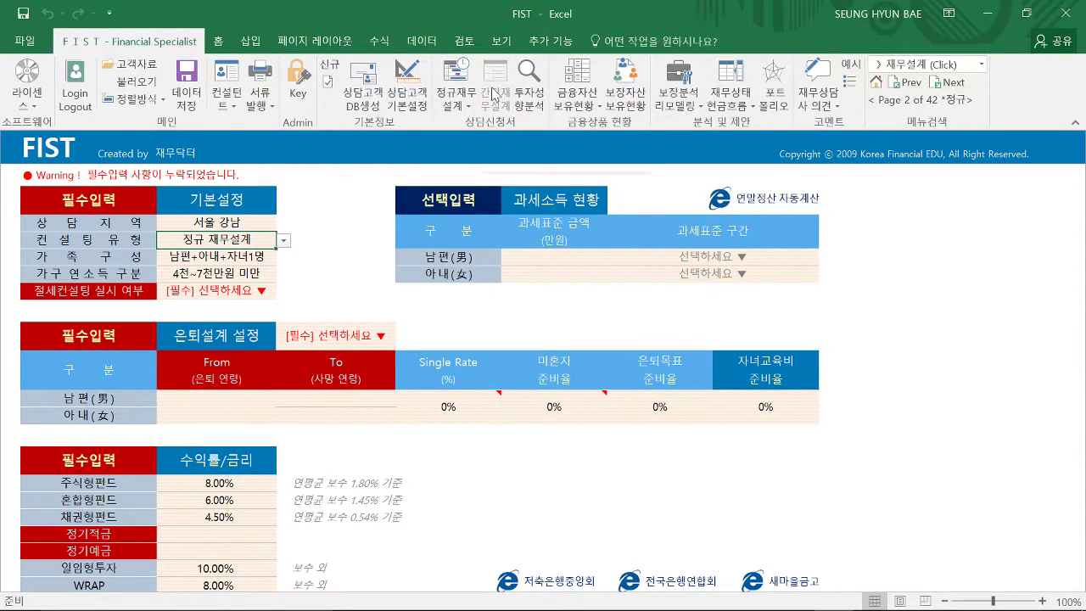
# - Set the consulting type back to 간단 재무설계 and review the family composition and household income entries
pyautogui.click(283, 240)
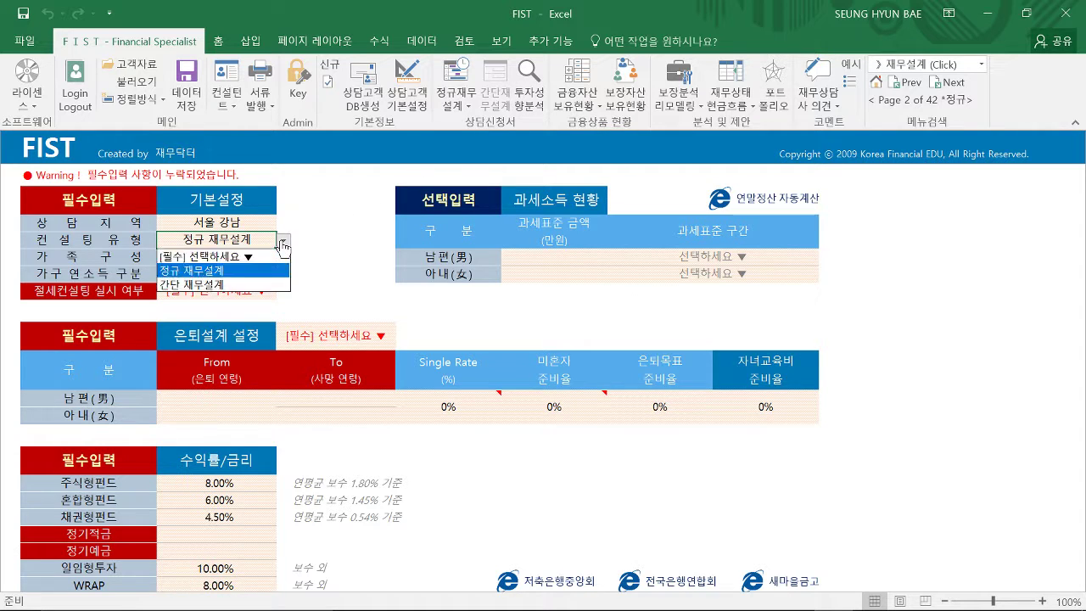
pyautogui.click(225, 284)
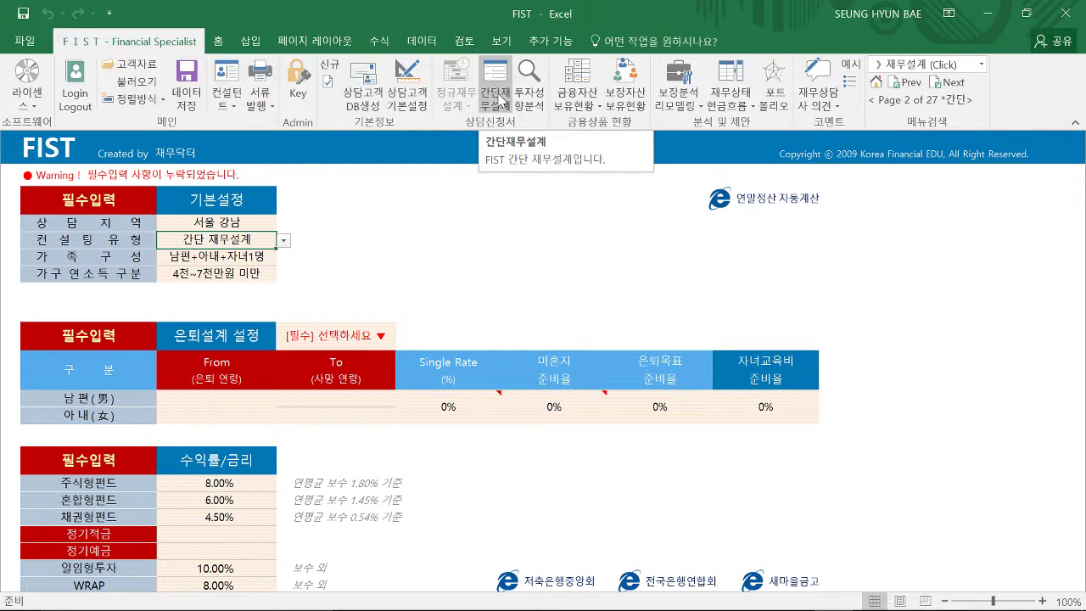
pyautogui.click(252, 260)
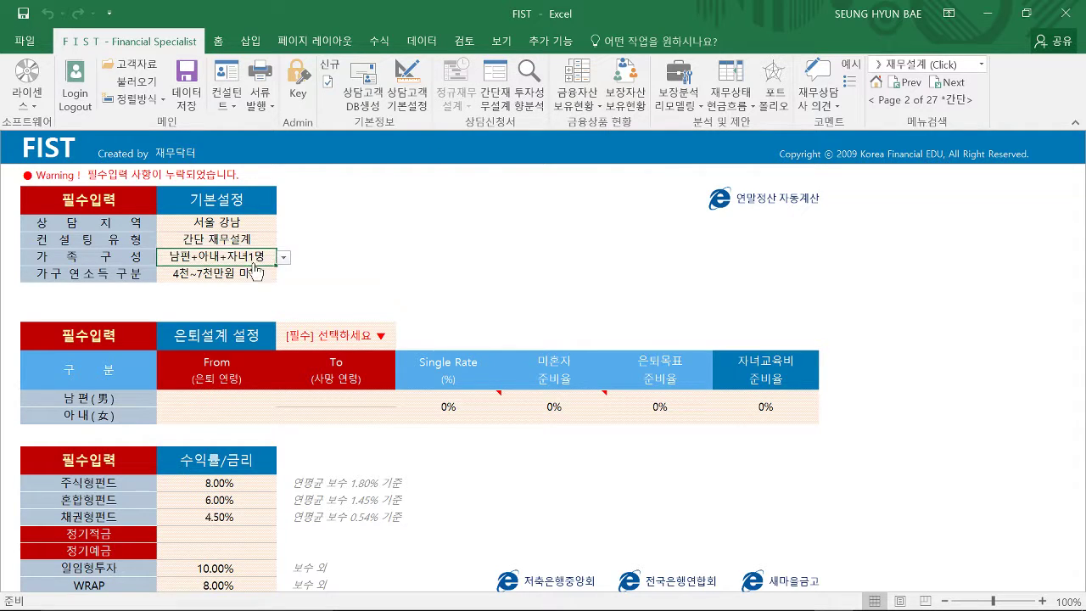
pyautogui.click(234, 274)
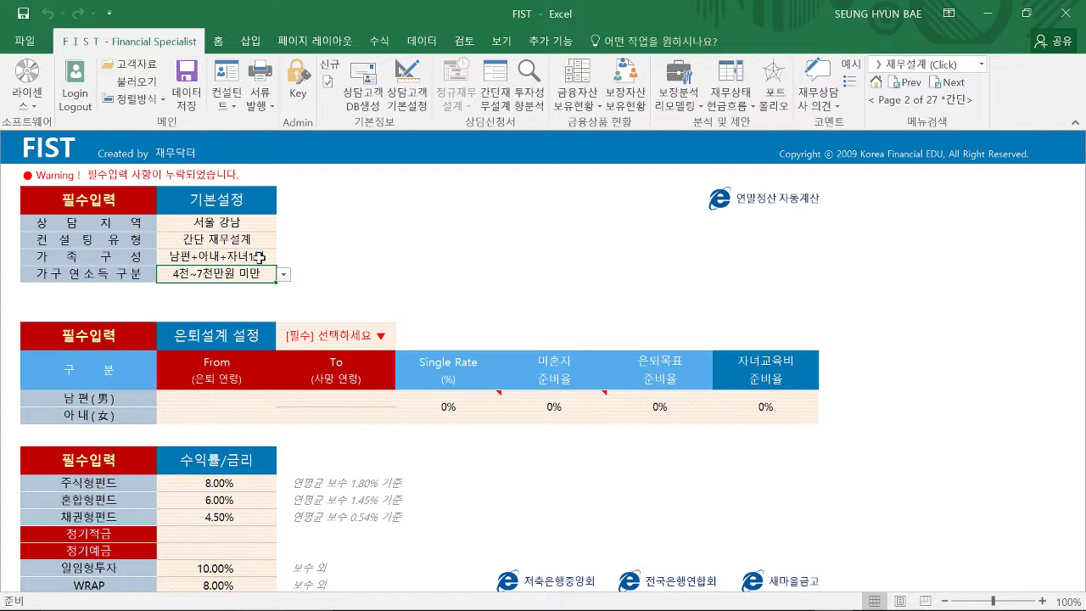
pyautogui.click(259, 257)
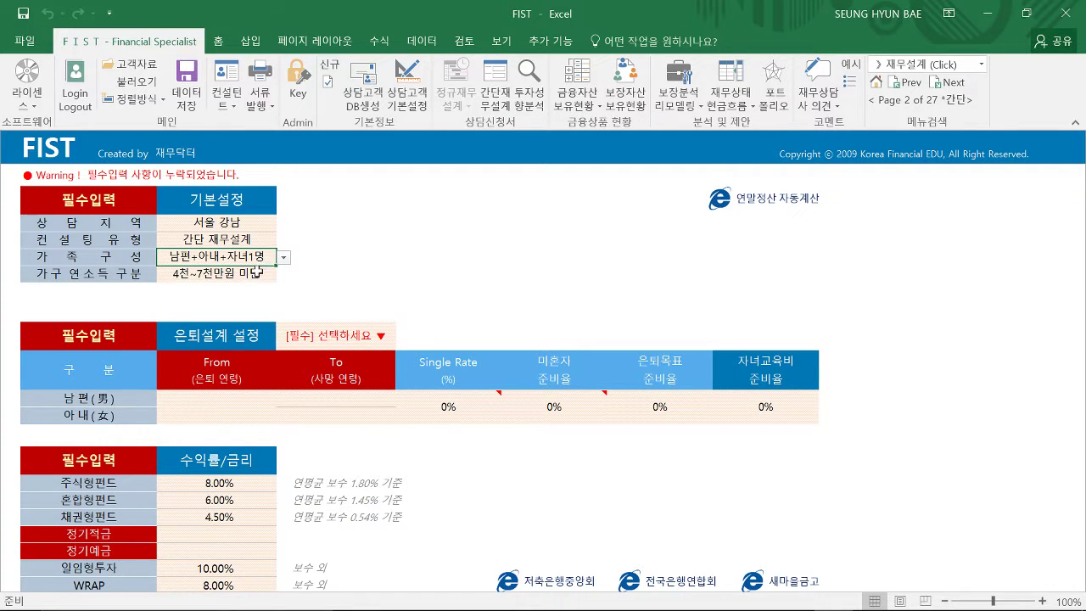
pyautogui.click(259, 280)
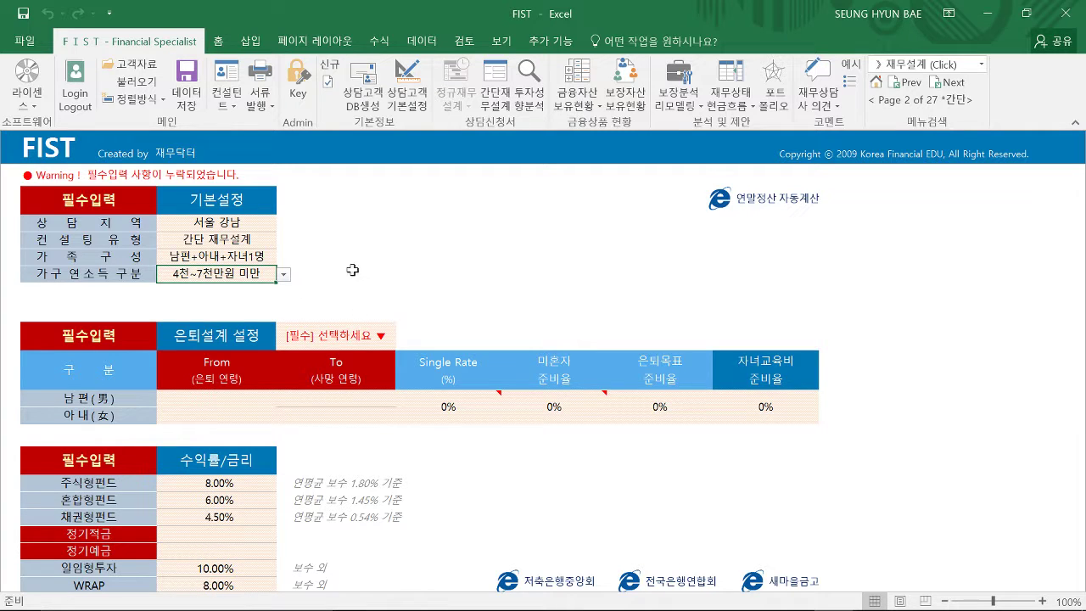
# - Set the retirement planning setting (은퇴설계 설정) to 부부 and the retirement age (은퇴 연령) to 60세
pyautogui.click(357, 336)
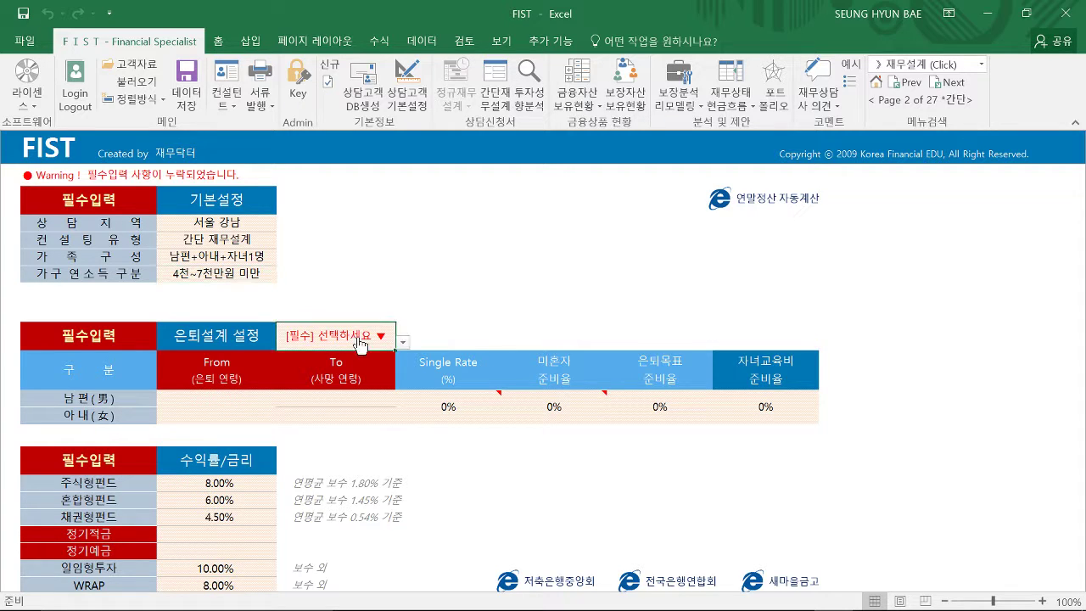
pyautogui.click(403, 342)
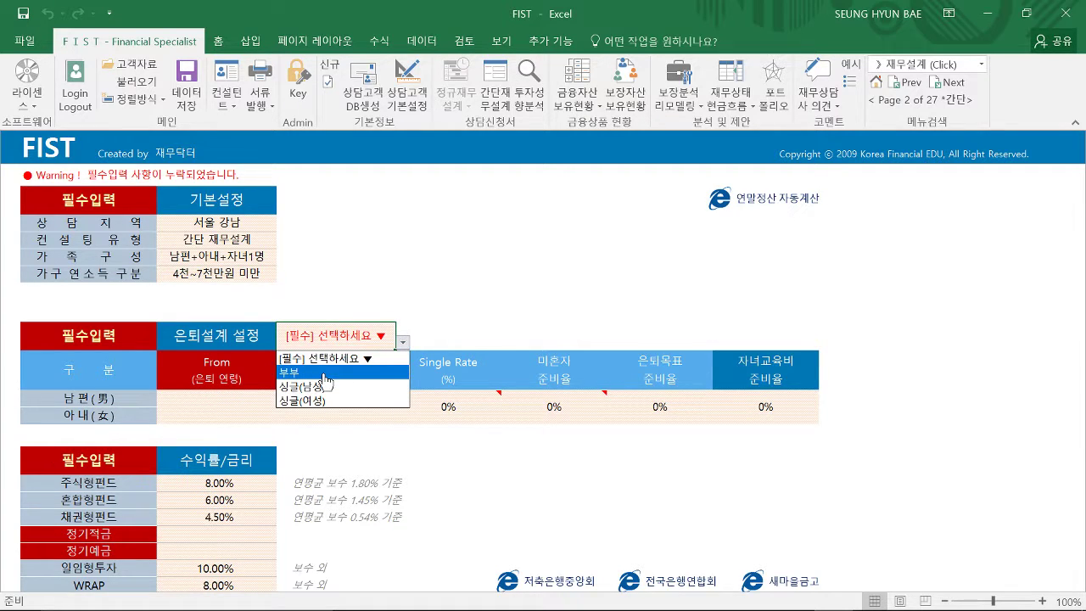
pyautogui.click(323, 375)
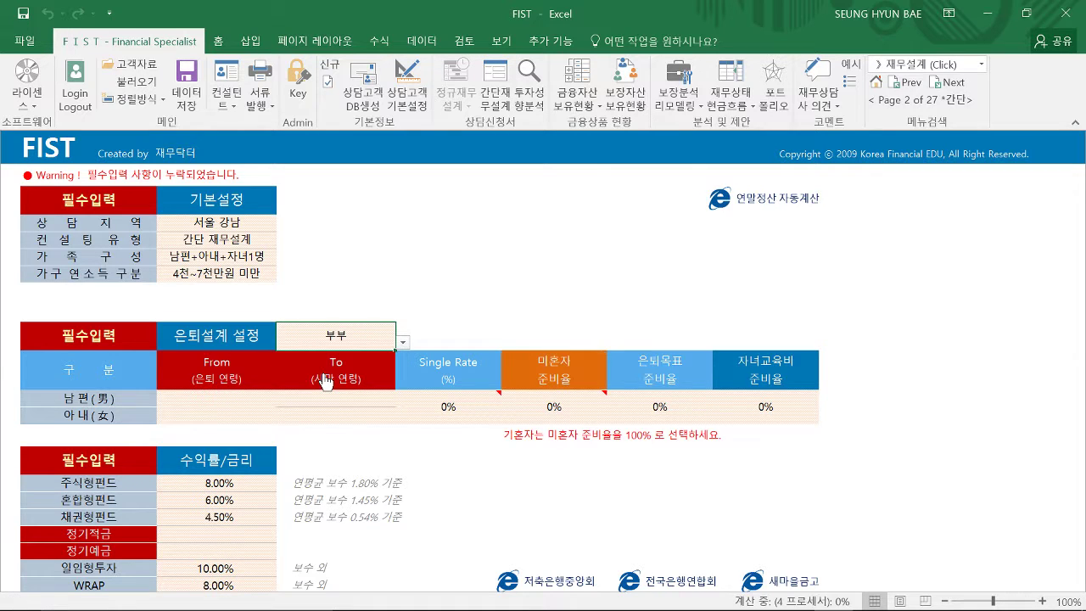
pyautogui.click(227, 411)
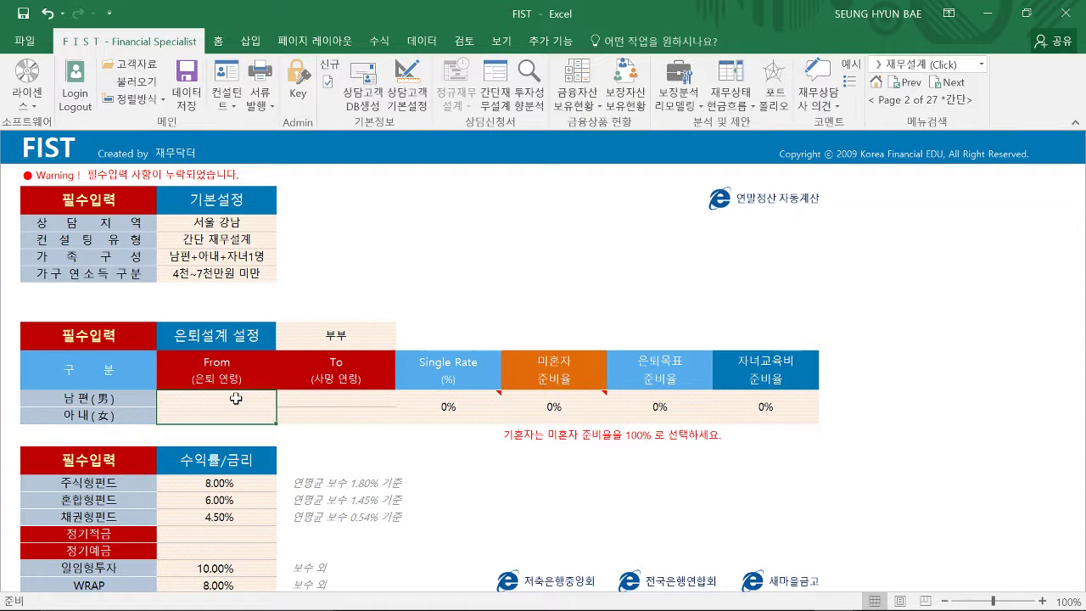
pyautogui.write('60세')
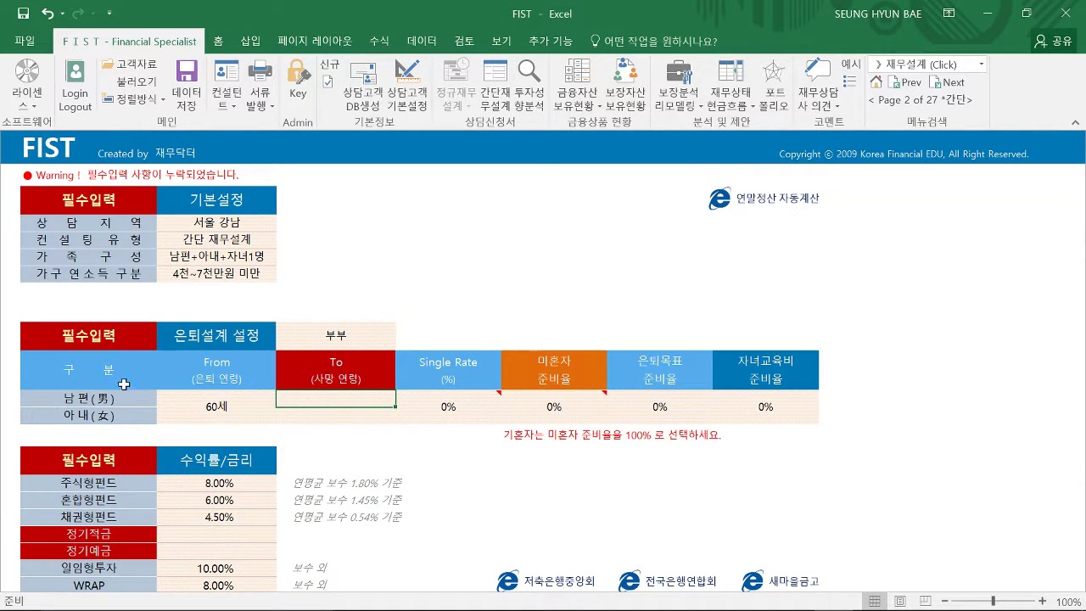
# - Enter the expected ages at death (사망 연령) as 90 for the husband and 95 for the wife
pyautogui.click(307, 414)
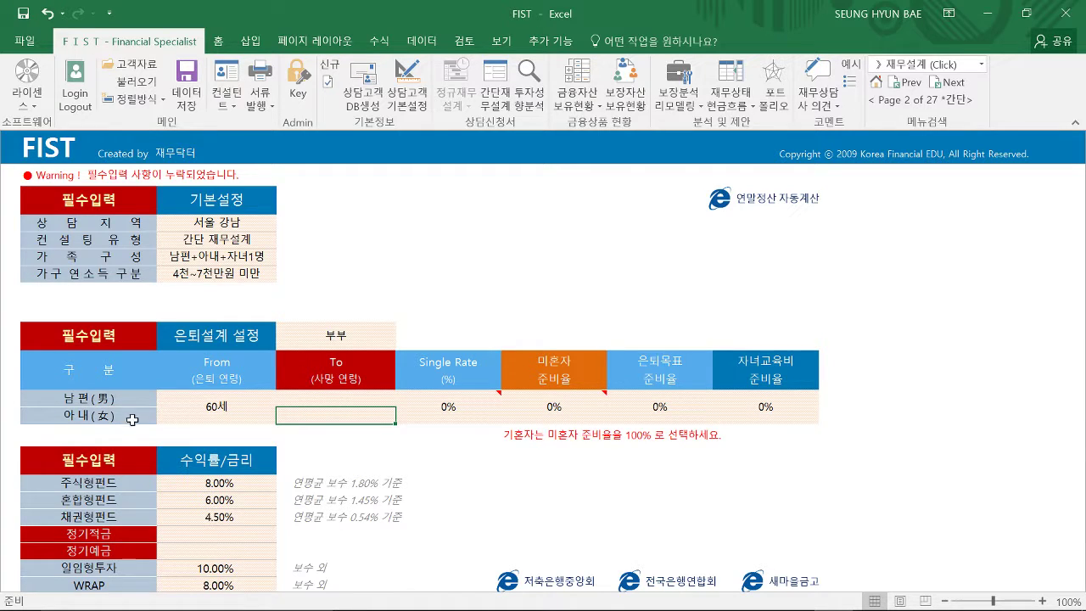
pyautogui.click(320, 399)
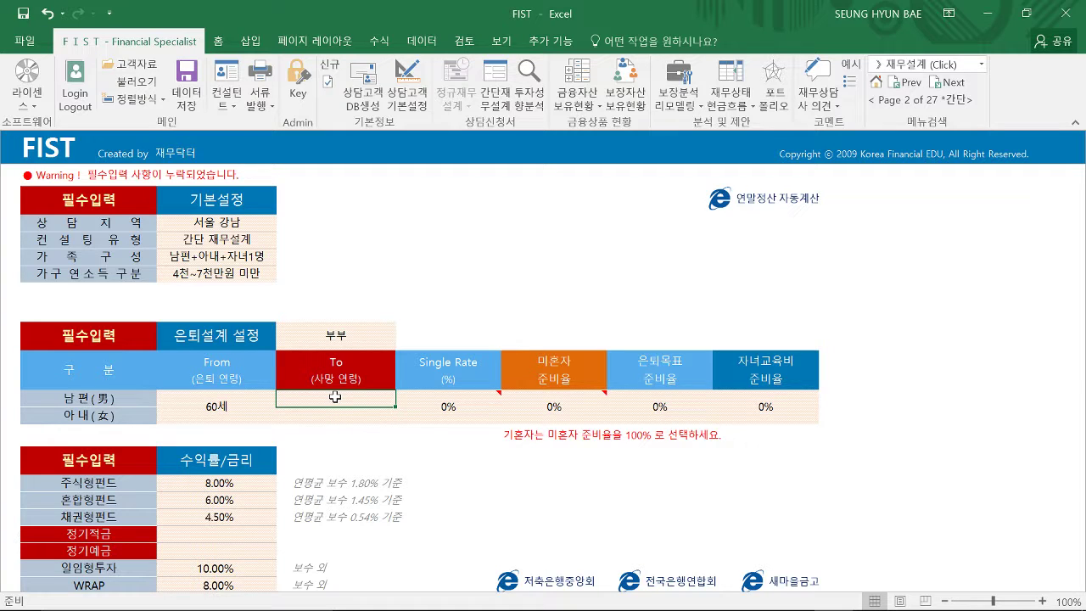
pyautogui.write('90')
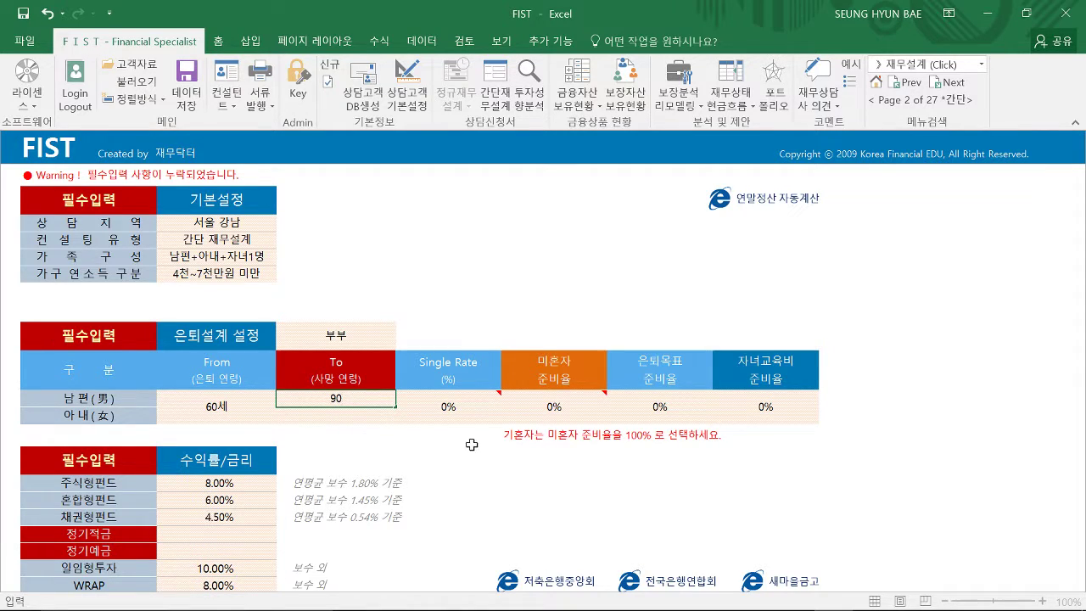
pyautogui.press('Return')
pyautogui.write('95')
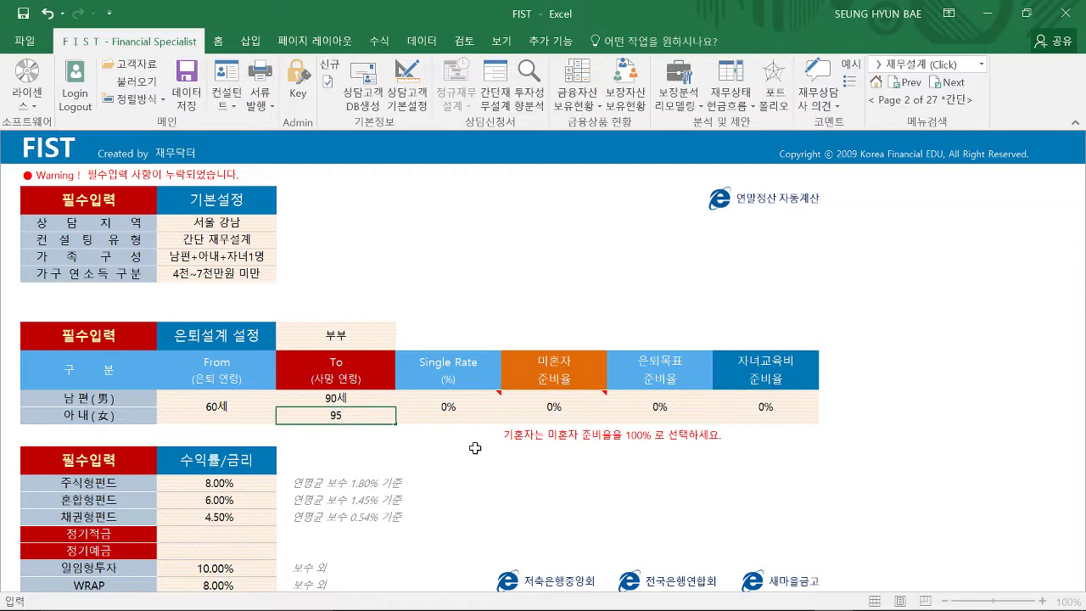
pyautogui.press('Return')
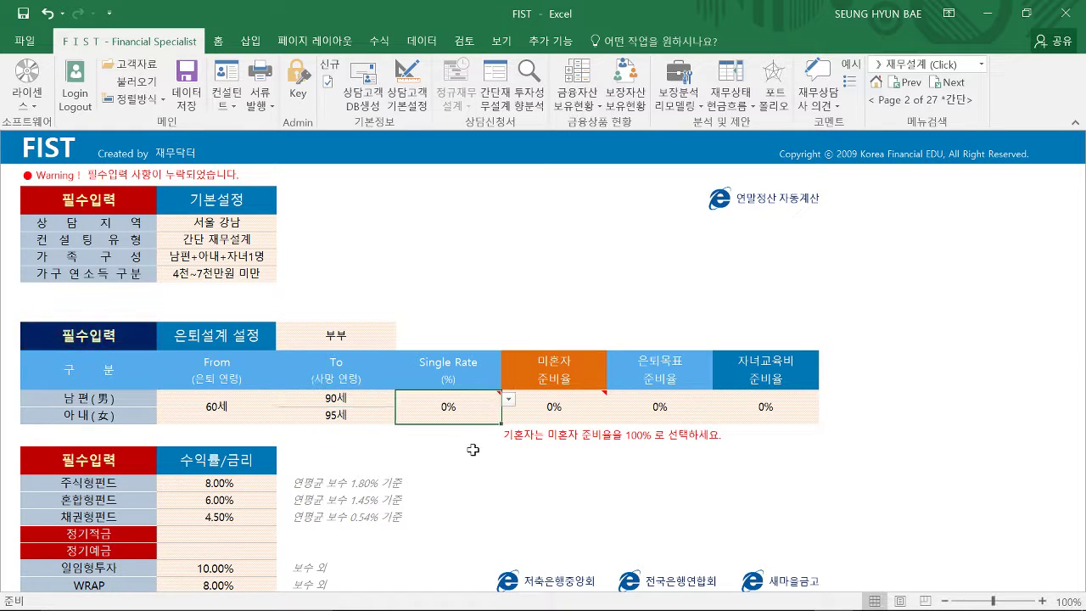
# - Review the couple's ages at death and the Single Rate note, and set the Single Rate to 70%
pyautogui.click(346, 397)
pyautogui.click(360, 415)
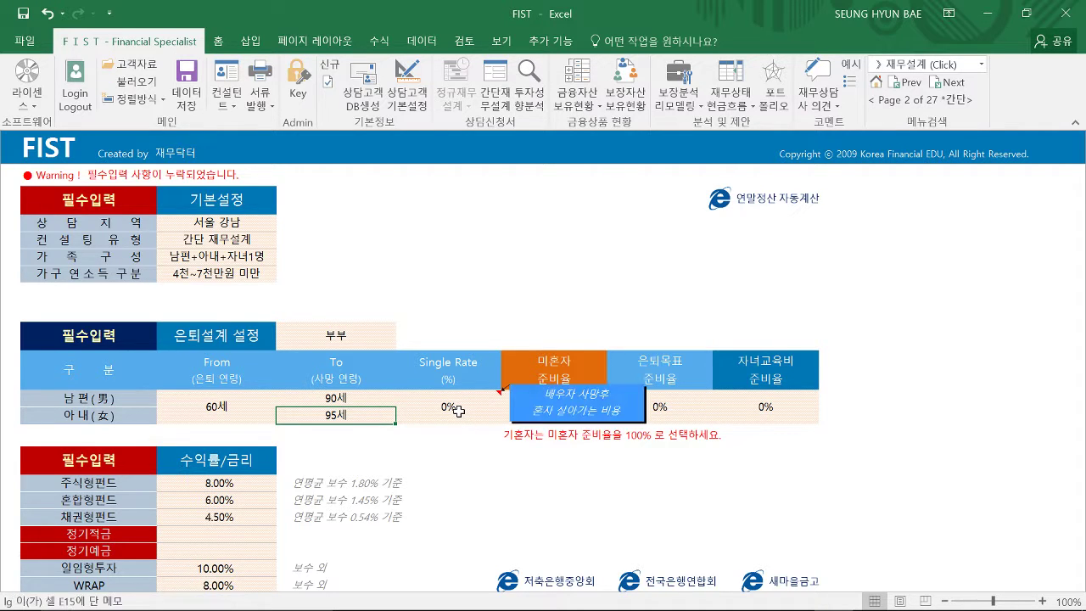
pyautogui.click(469, 412)
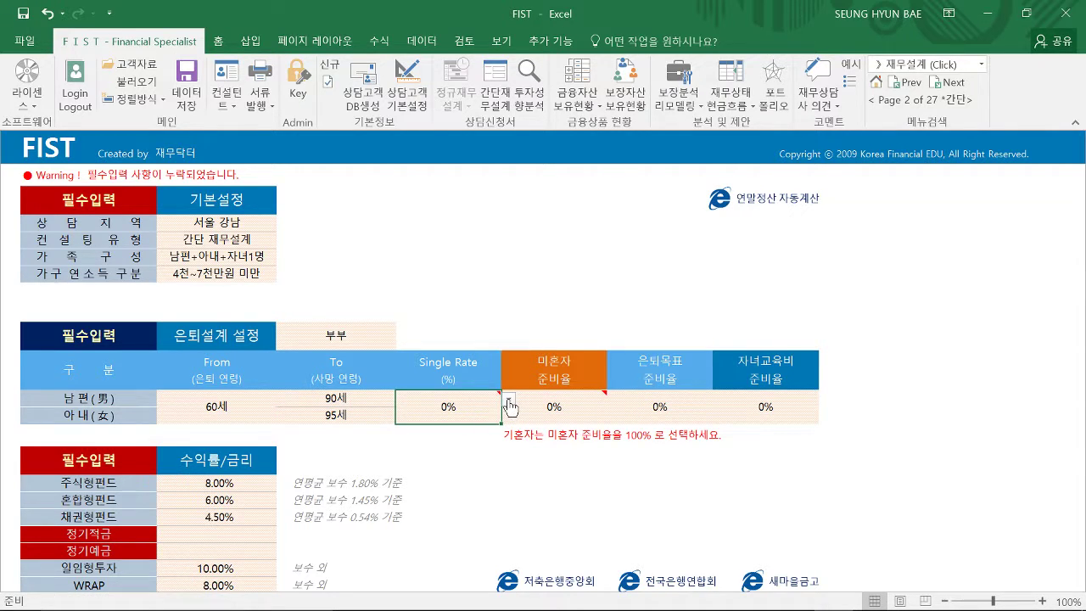
pyautogui.click(360, 400)
pyautogui.moveTo(498, 401)
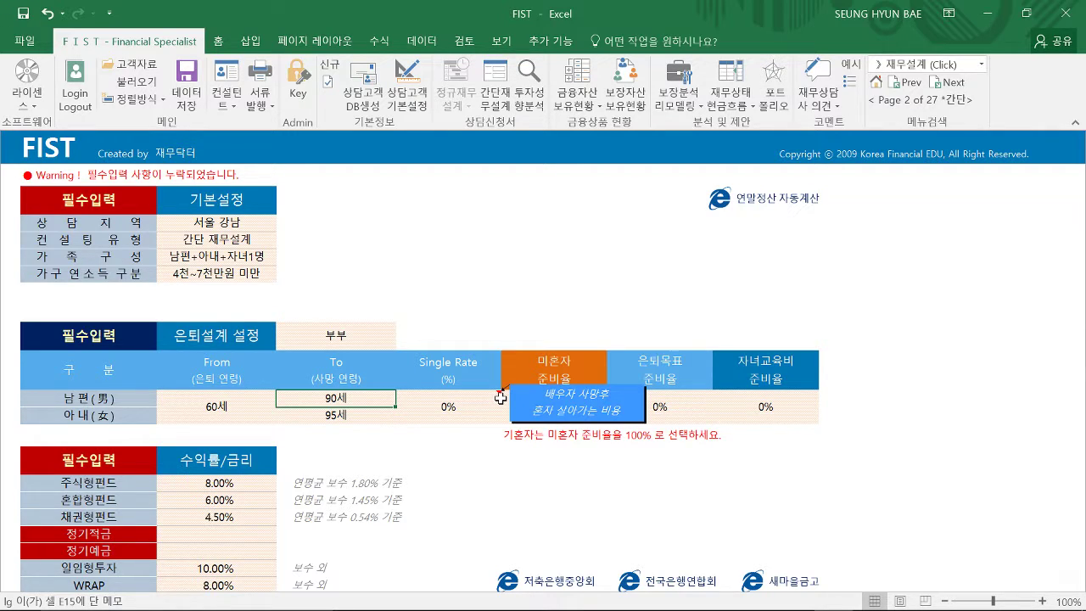
pyautogui.click(472, 409)
pyautogui.click(508, 399)
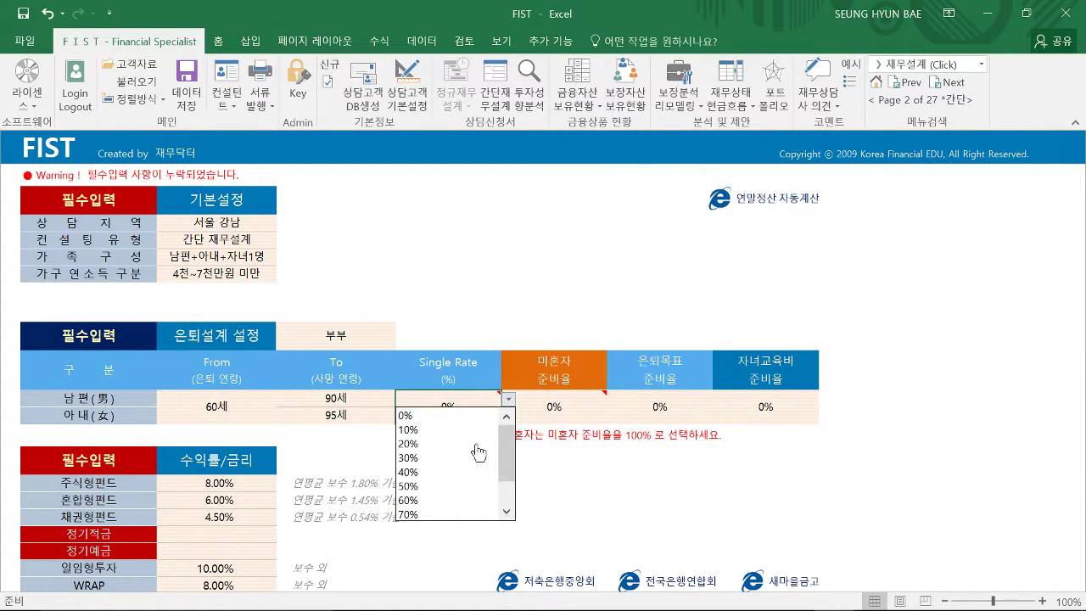
pyautogui.click(433, 514)
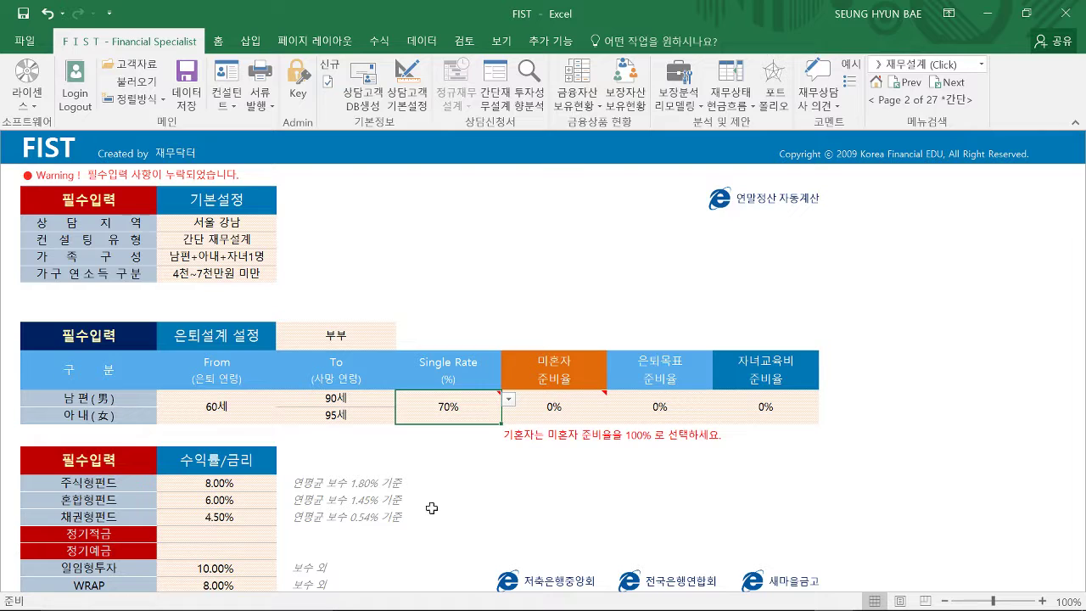
# - Set the unmarried preparation rate (미혼자 준비율) to 100% for the married couple
pyautogui.moveTo(560, 406)
pyautogui.click(585, 410)
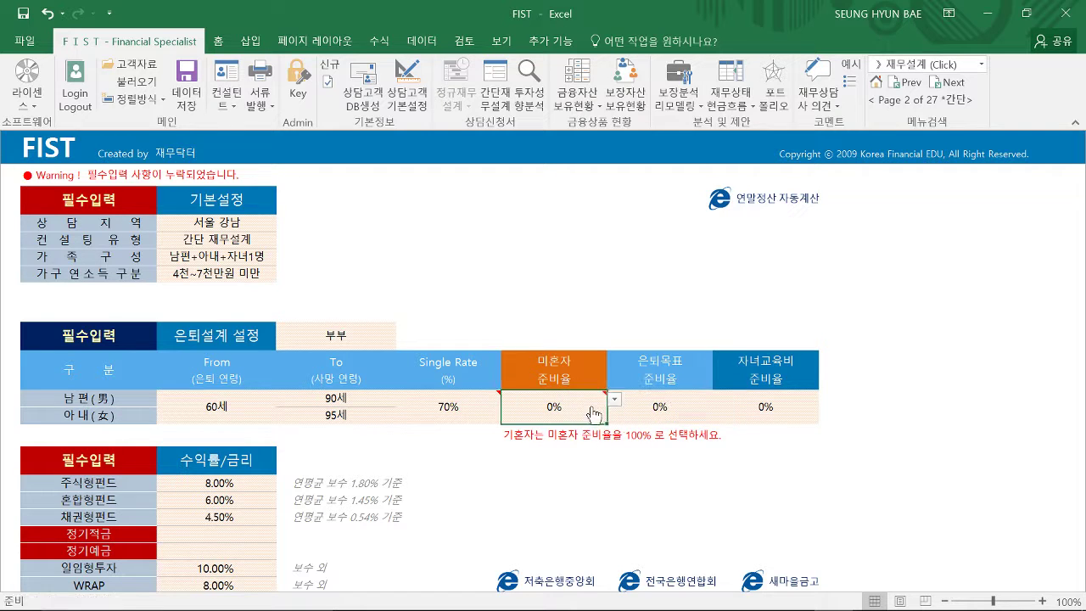
pyautogui.click(344, 336)
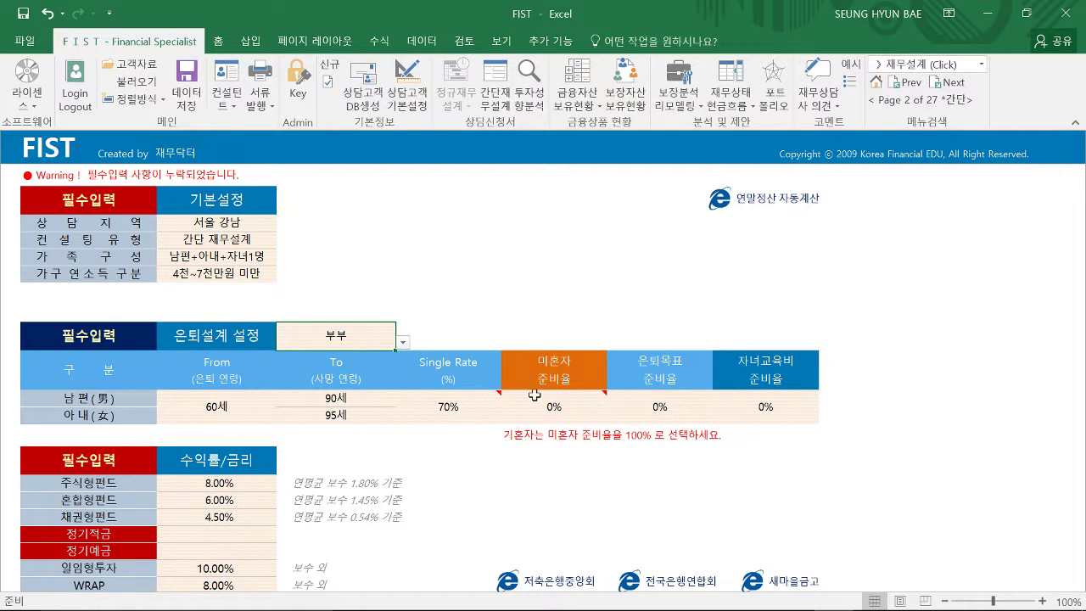
pyautogui.click(561, 407)
pyautogui.click(613, 398)
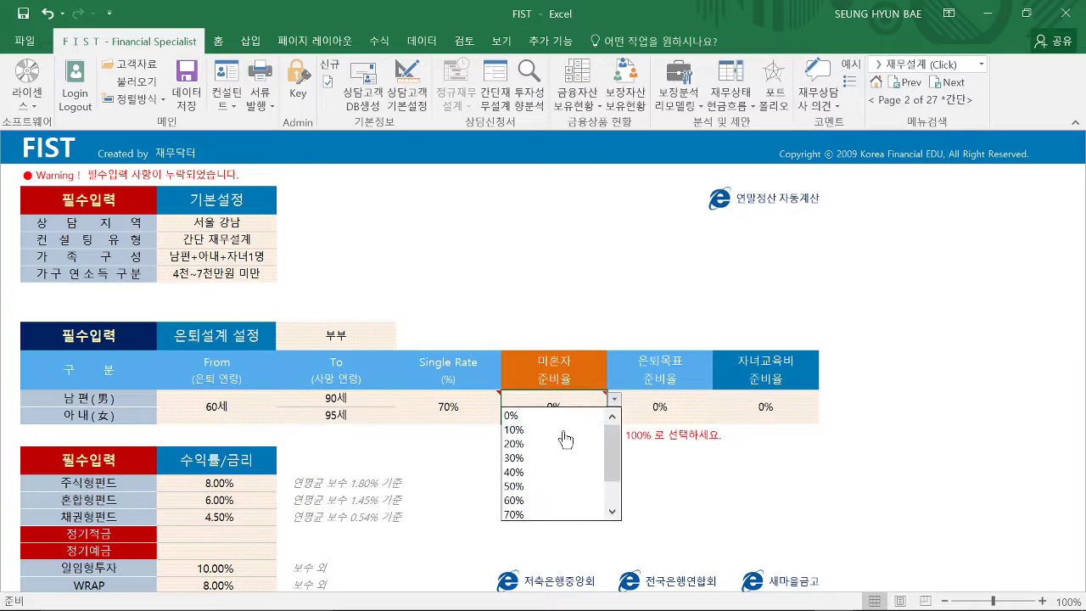
pyautogui.moveTo(605, 473); pyautogui.dragTo(611, 513)
pyautogui.click(543, 514)
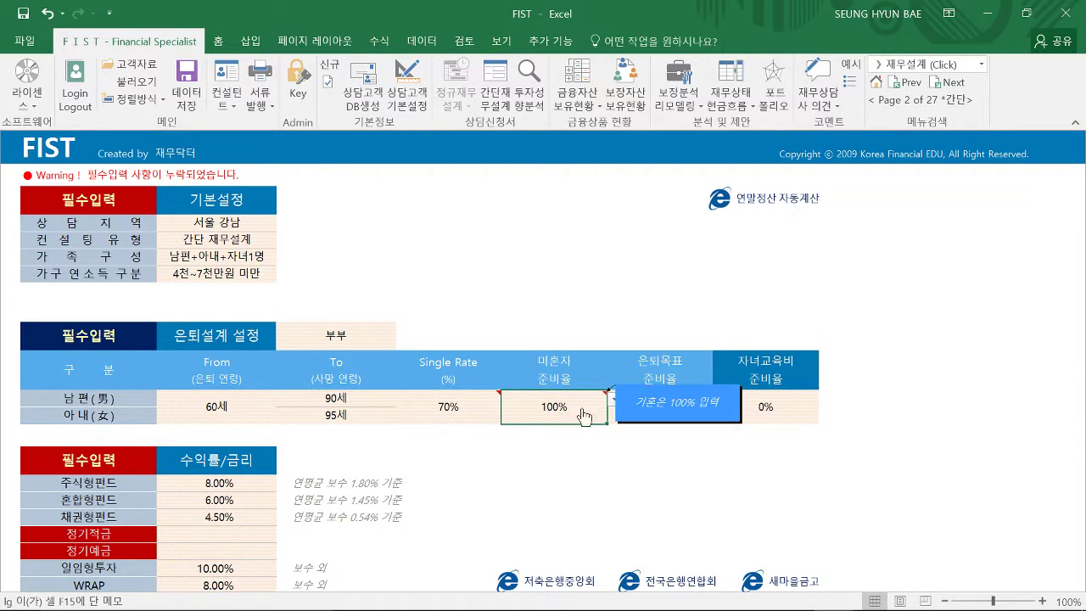
# - Set the retirement goal preparation rate (은퇴목표 준비율) to 40% for the couple
pyautogui.click(673, 399)
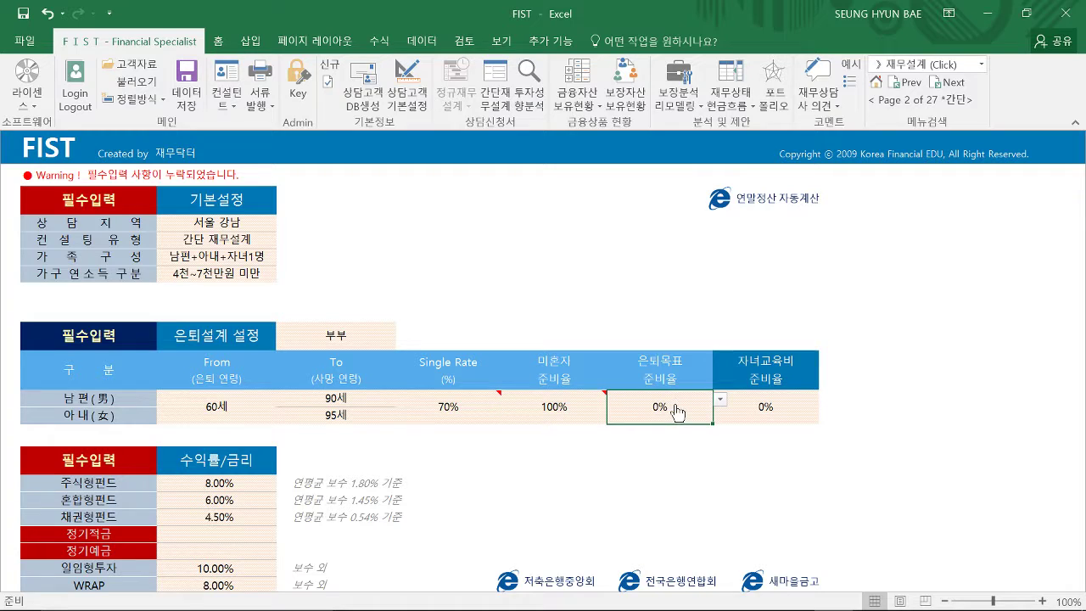
pyautogui.click(718, 400)
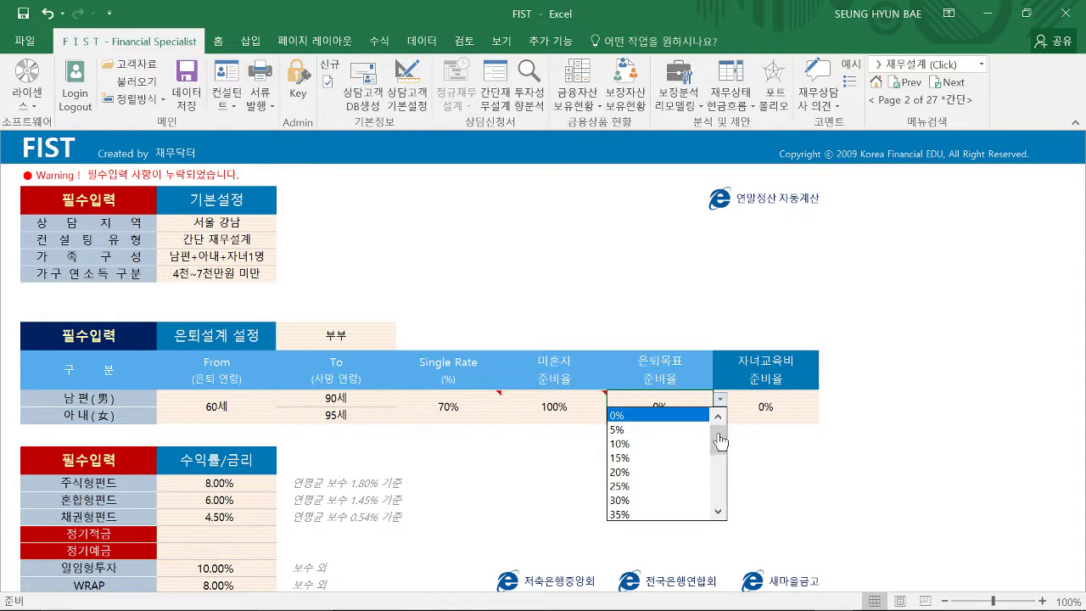
pyautogui.moveTo(720, 436); pyautogui.dragTo(720, 468)
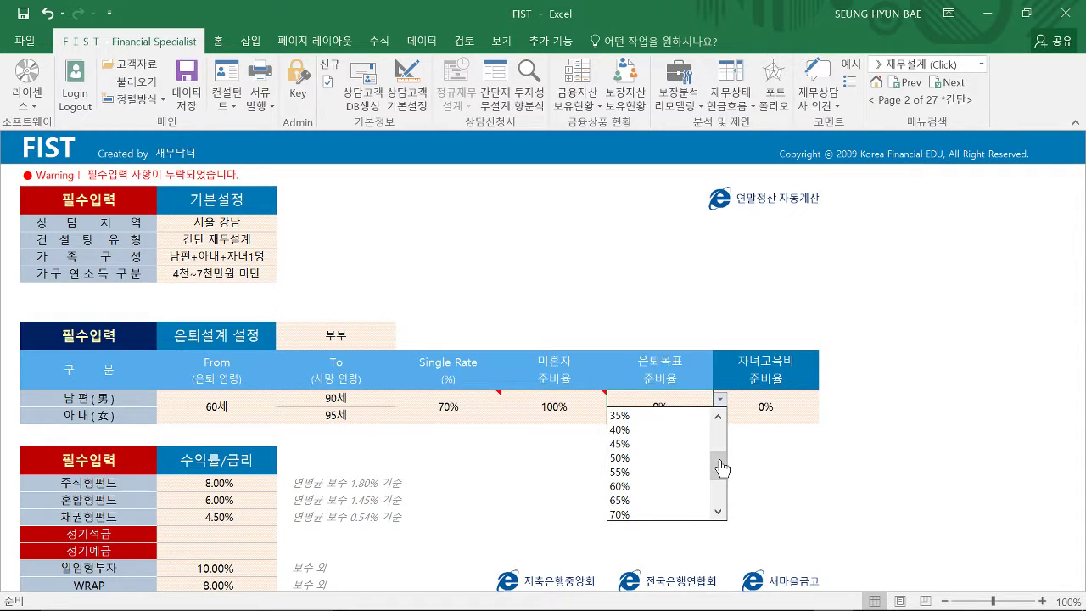
pyautogui.click(642, 431)
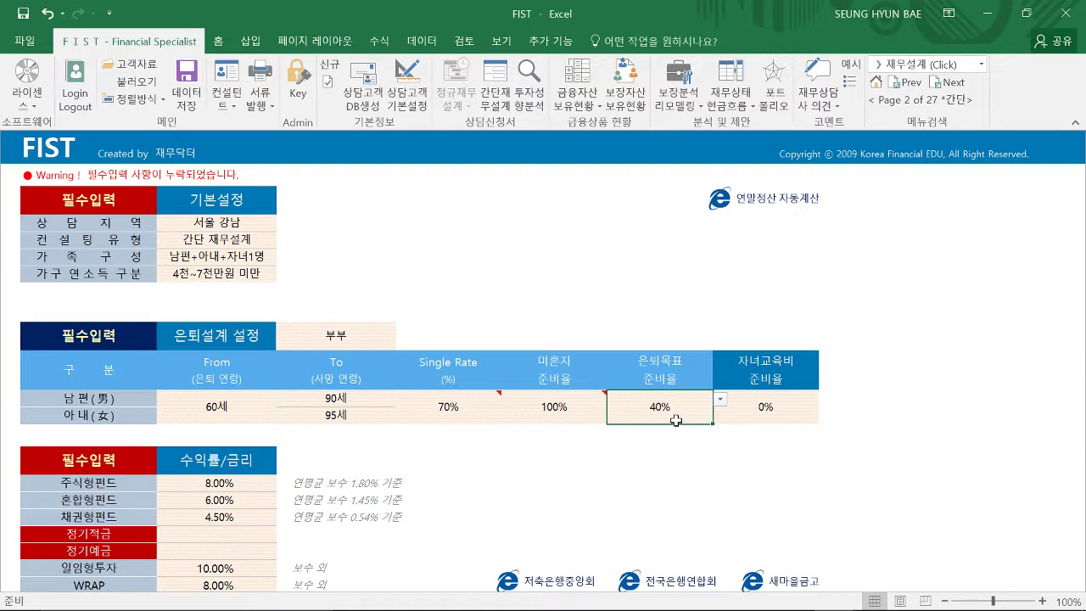
# - Set the children's education cost preparation rate (자녀교육비 준비율) to 60%
pyautogui.click(774, 409)
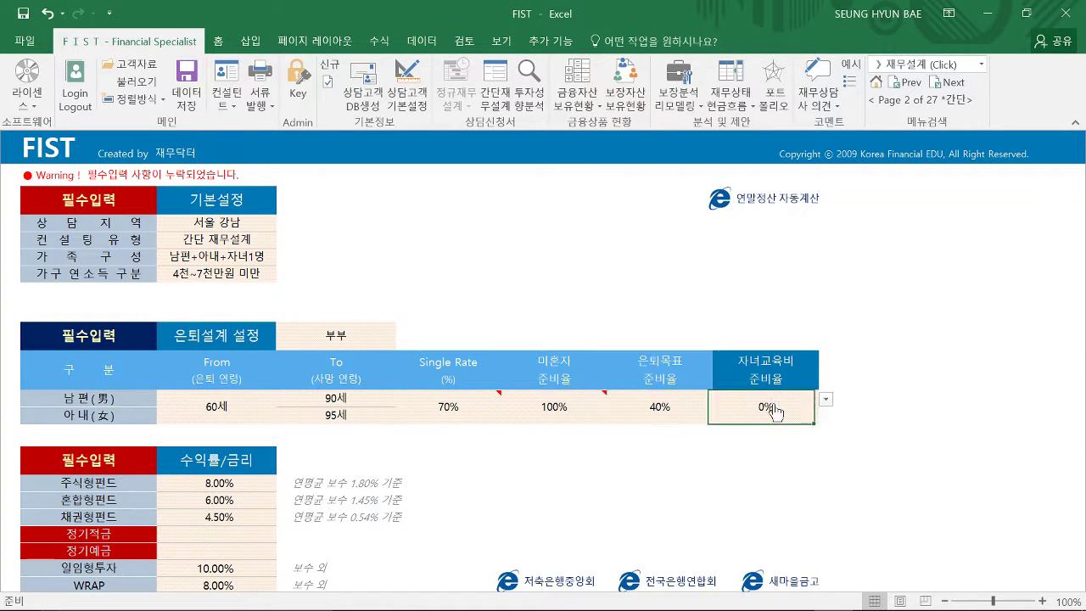
pyautogui.click(825, 398)
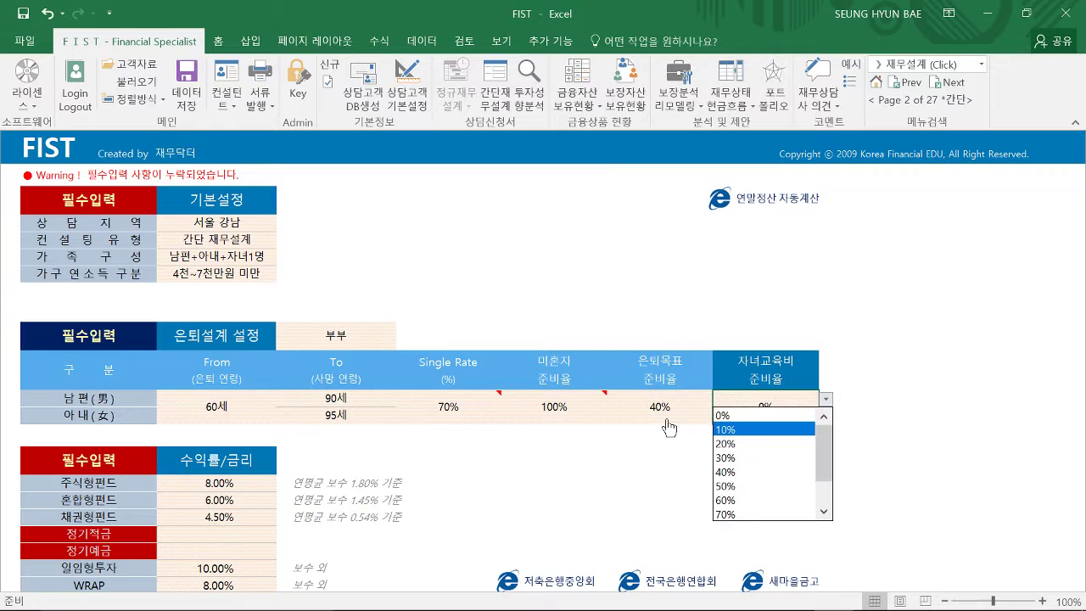
pyautogui.click(665, 414)
pyautogui.click(664, 407)
pyautogui.click(768, 407)
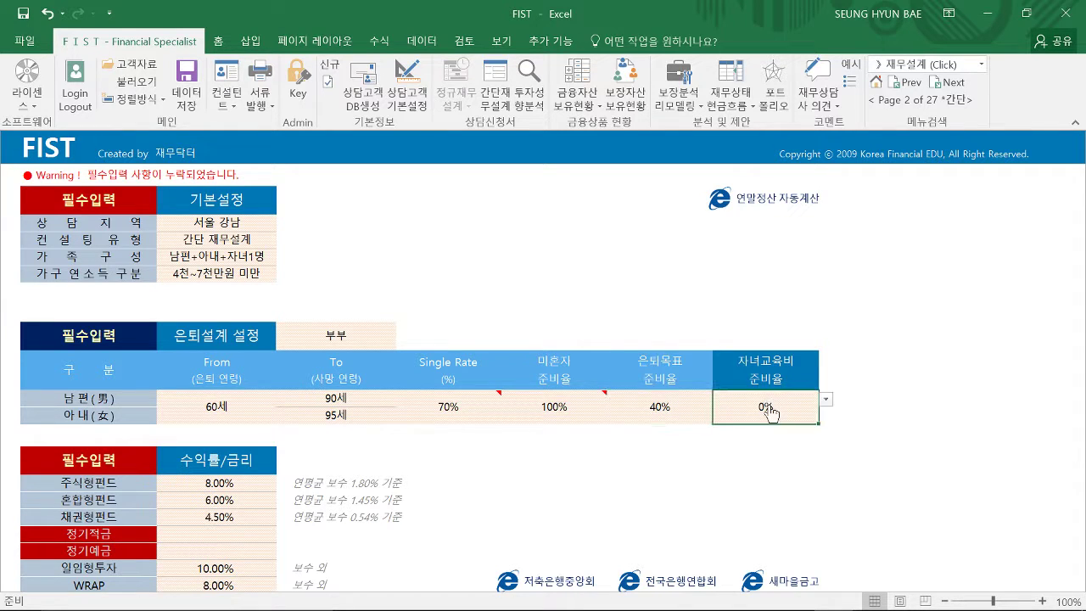
pyautogui.click(827, 405)
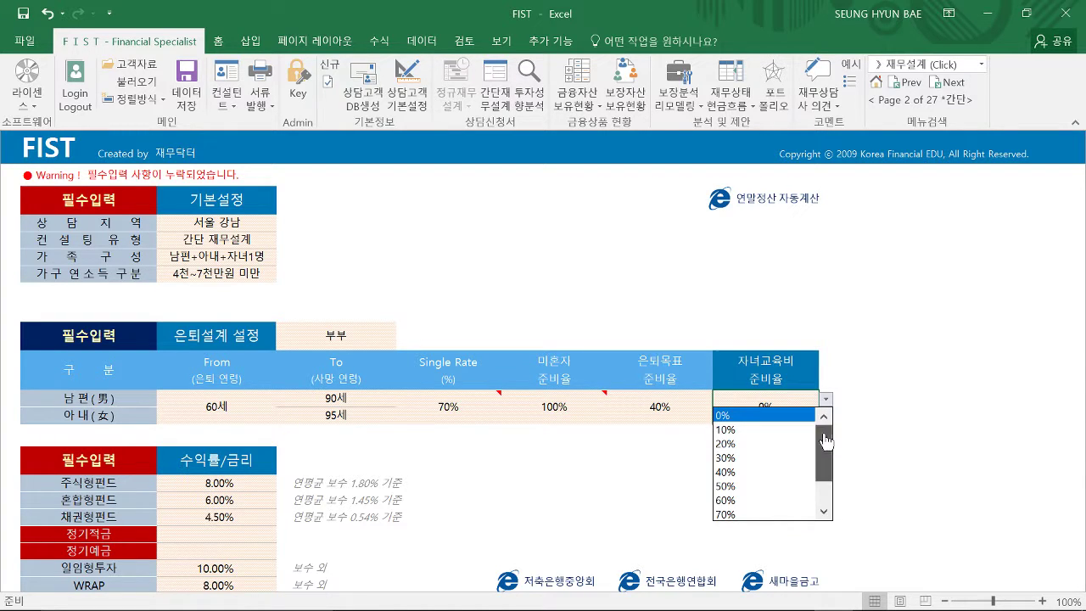
pyautogui.moveTo(825, 472)
pyautogui.mouseDown()
pyautogui.moveTo(825, 501)
pyautogui.moveTo(827, 452)
pyautogui.mouseUp()
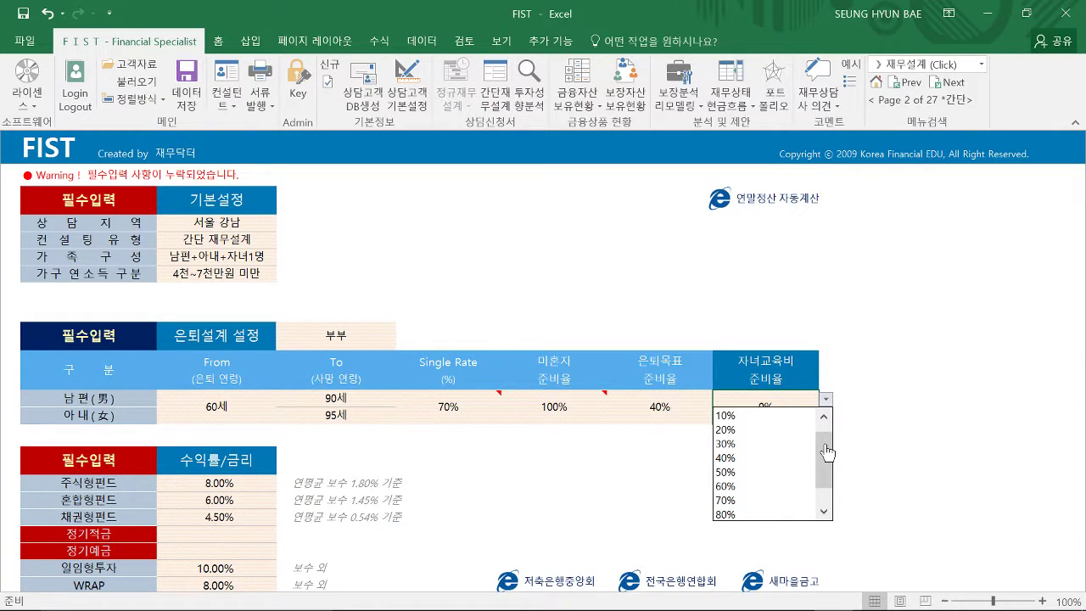
pyautogui.click(763, 486)
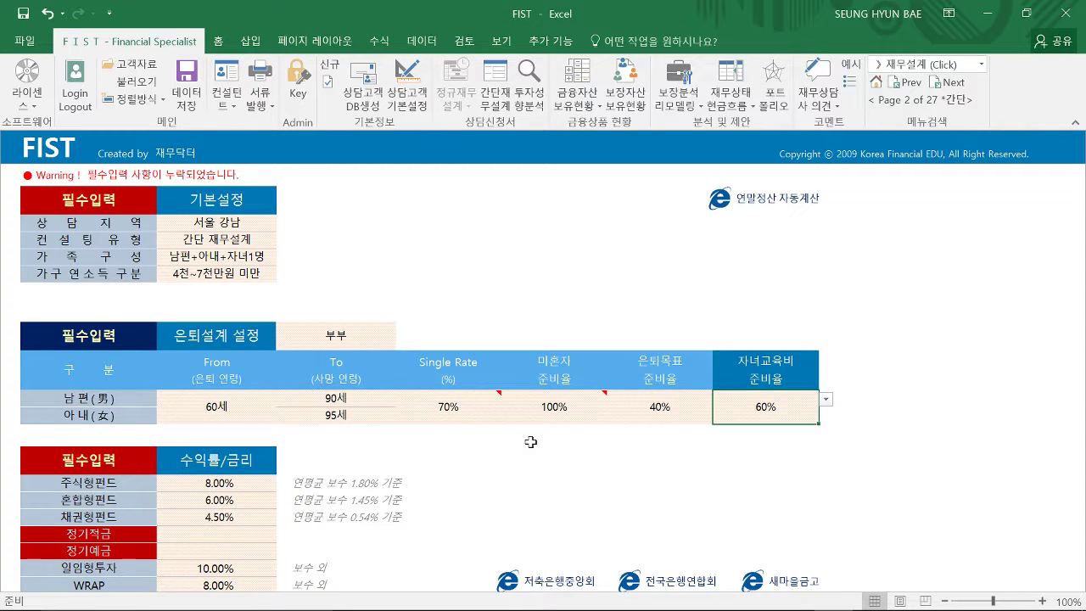
# - Examine the installment savings (정기적금) and time deposit (정기예금) entries in the 수익률/금리 table
pyautogui.scroll(-1, 530, 442)
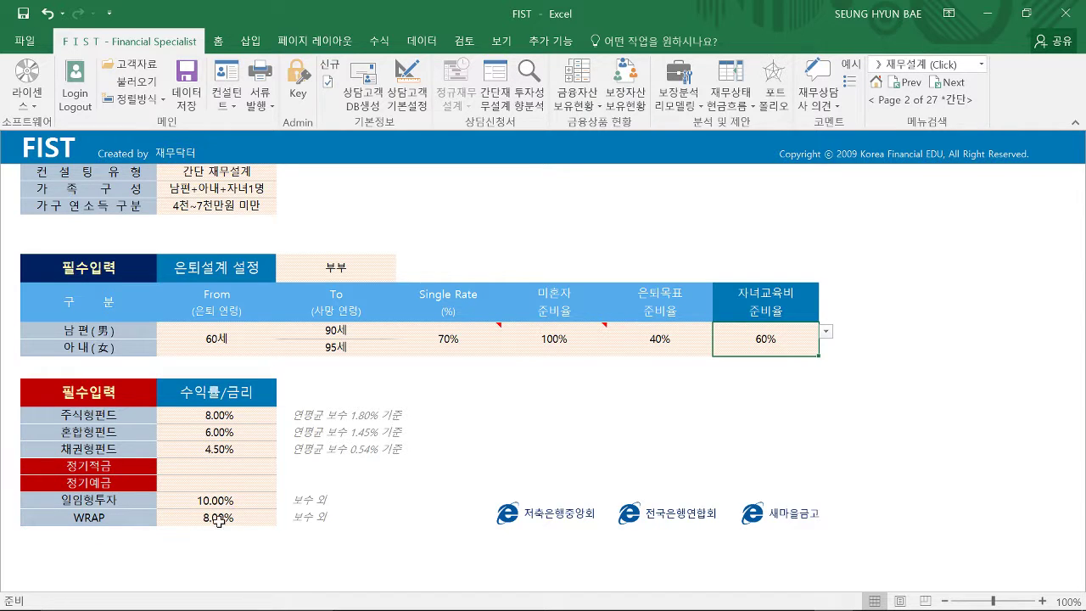
pyautogui.moveTo(231, 467); pyautogui.dragTo(233, 482)
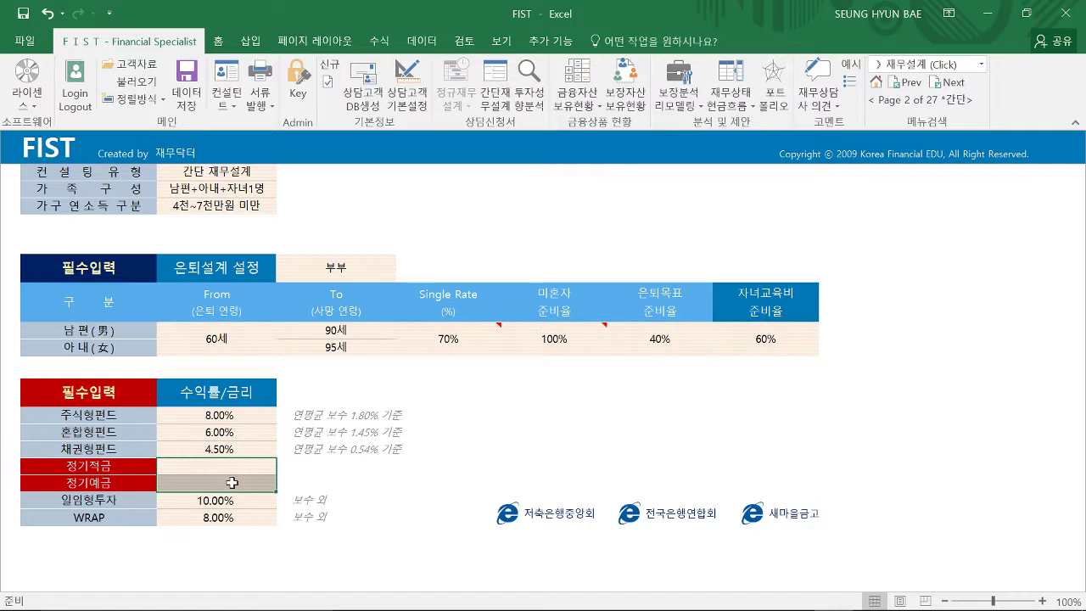
pyautogui.click(248, 466)
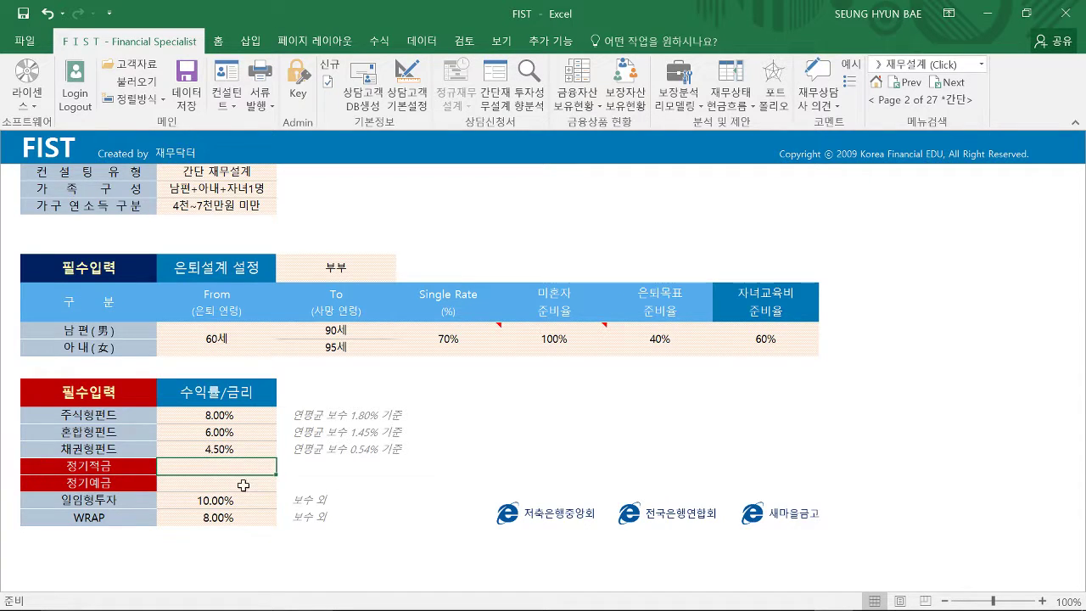
pyautogui.click(244, 484)
pyautogui.click(248, 466)
pyautogui.click(254, 481)
pyautogui.click(253, 467)
pyautogui.click(255, 482)
pyautogui.click(255, 468)
pyautogui.click(257, 481)
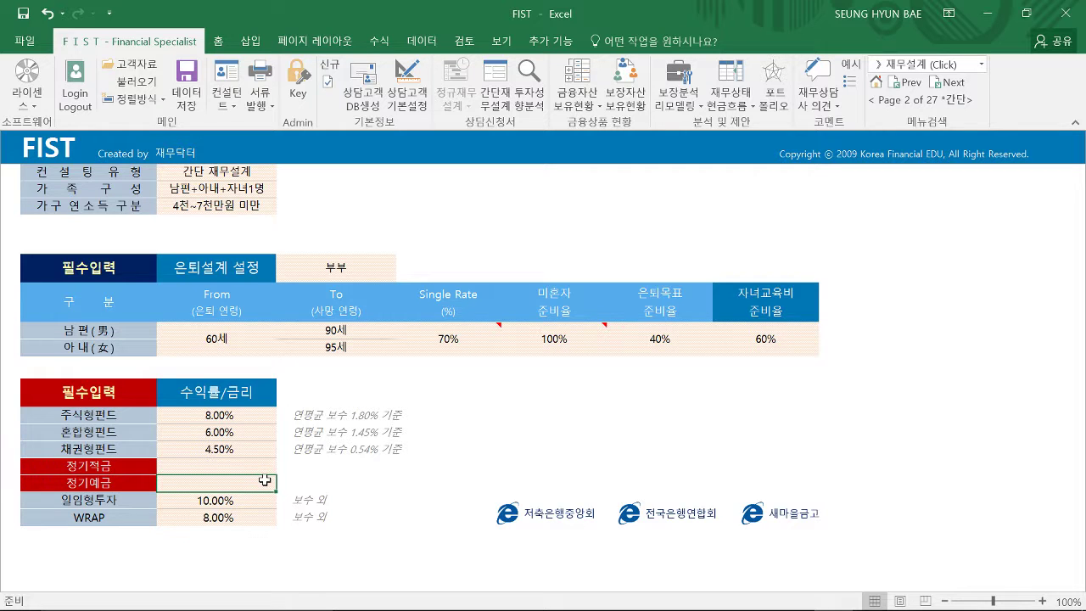
# - Review the basic settings (기본설정) and the retirement planning entries from retirement age through the education cost preparation rate
pyautogui.scroll(2, 265, 481)
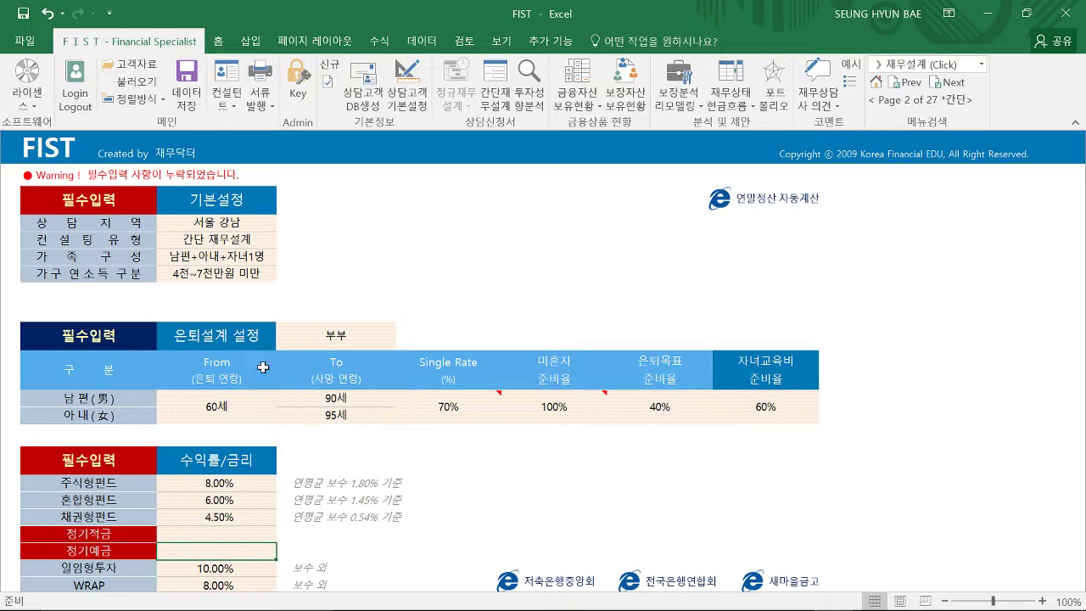
pyautogui.click(232, 220)
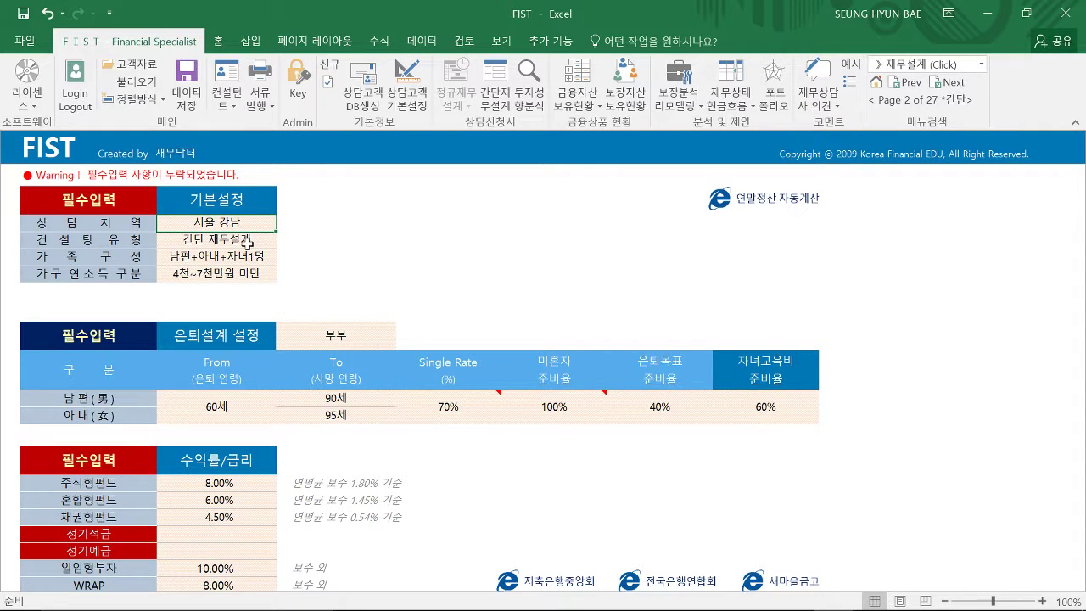
pyautogui.click(248, 241)
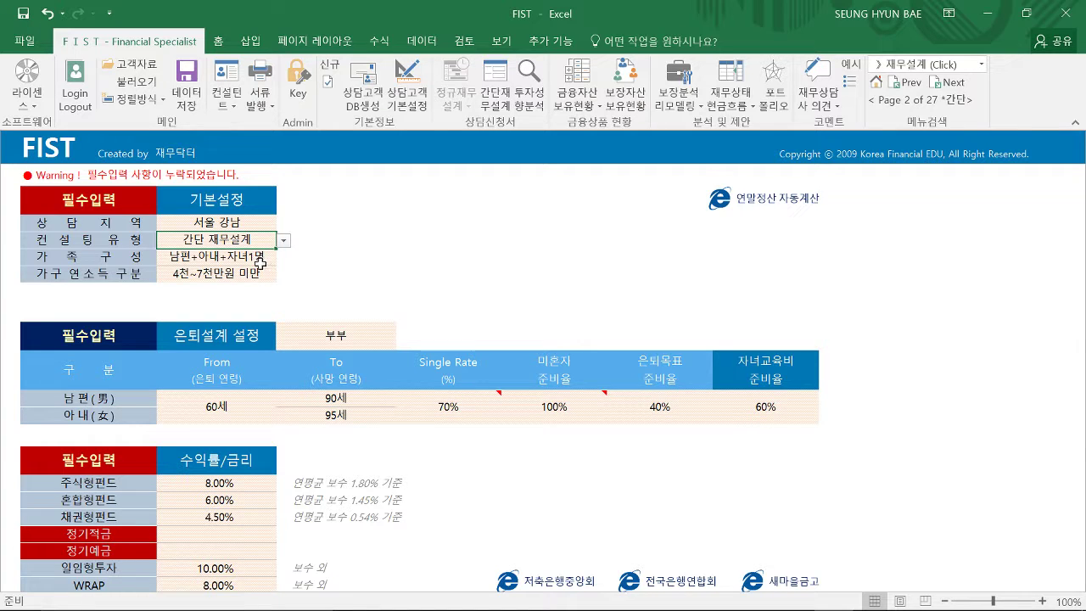
pyautogui.click(250, 275)
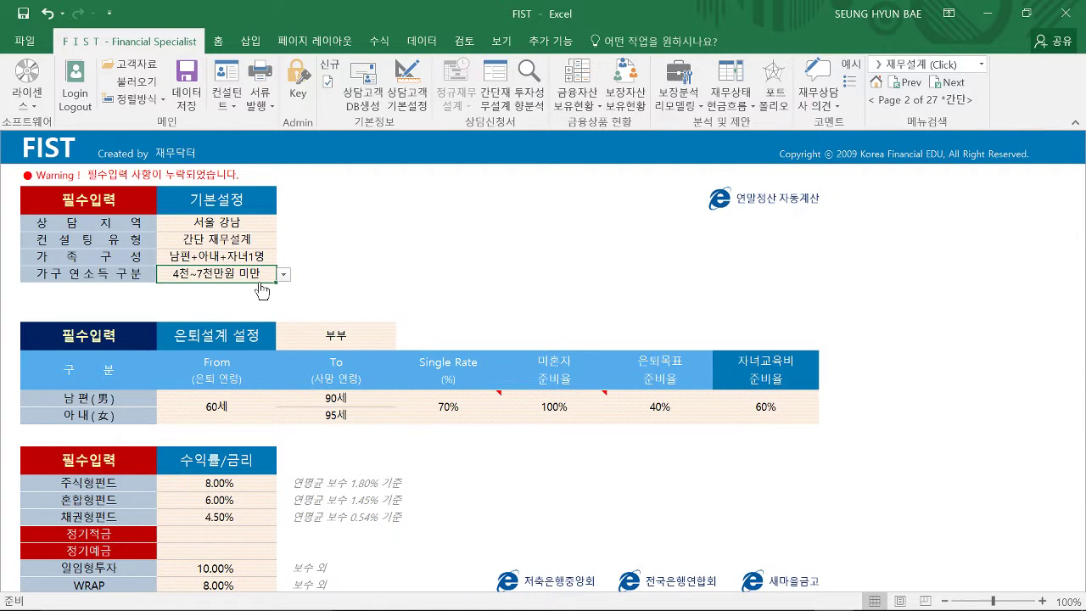
pyautogui.click(229, 408)
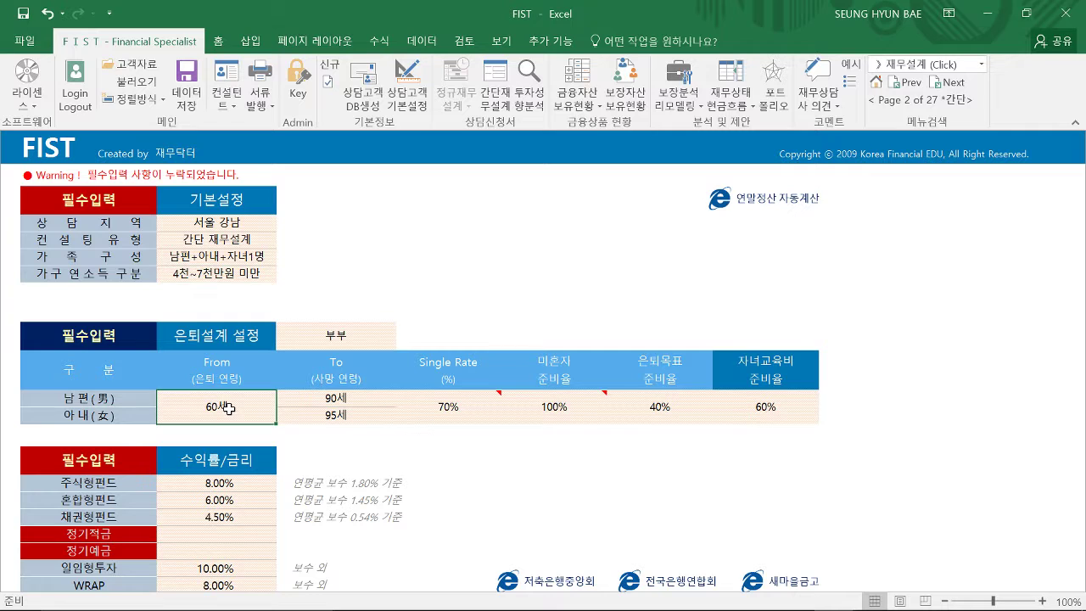
pyautogui.click(336, 398)
pyautogui.click(354, 415)
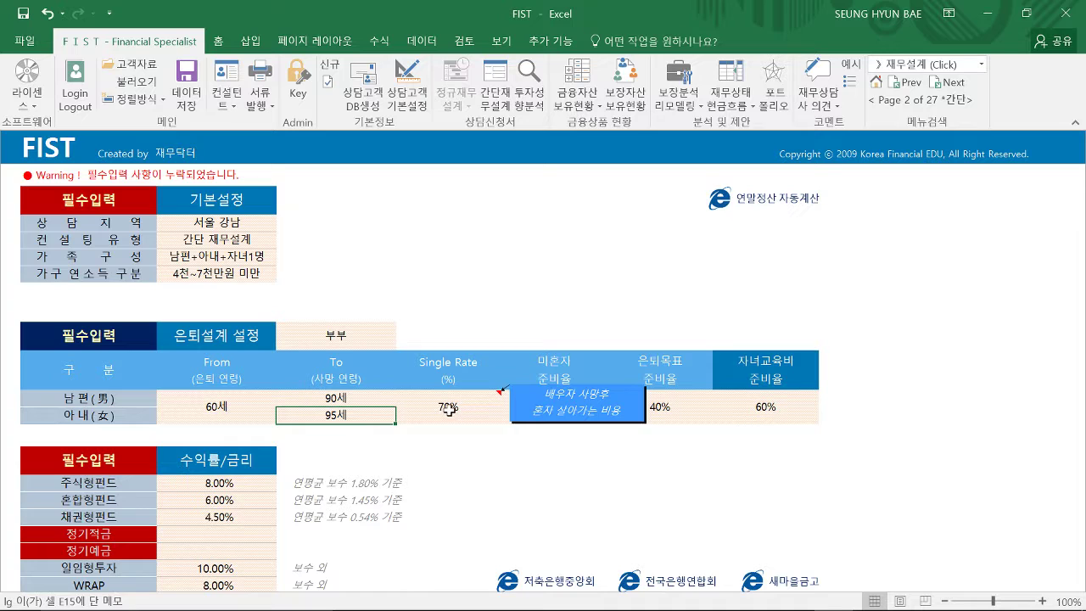
pyautogui.click(475, 410)
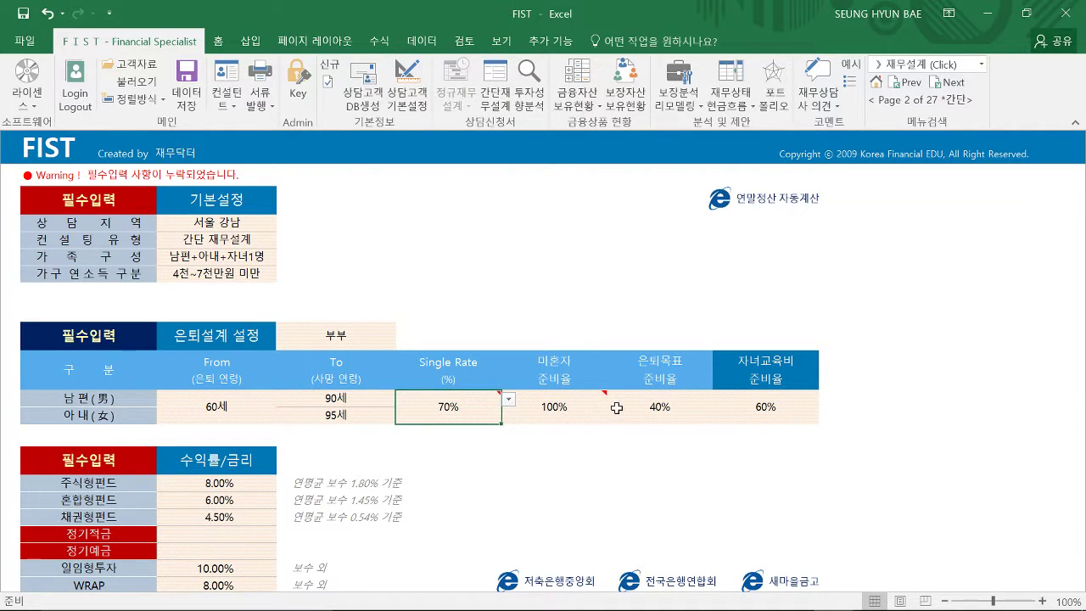
pyautogui.click(646, 409)
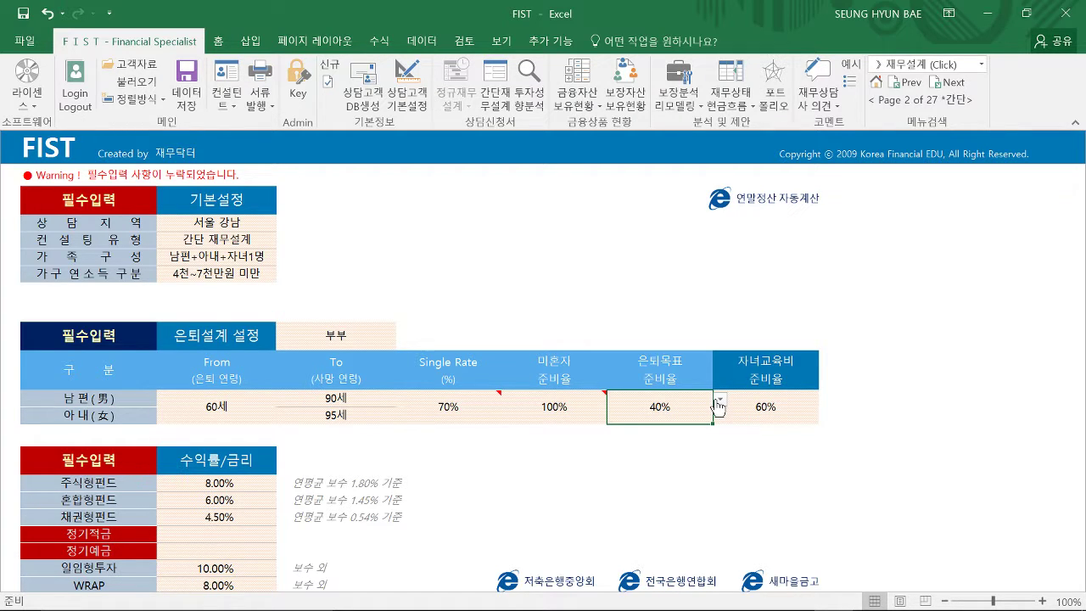
pyautogui.click(772, 409)
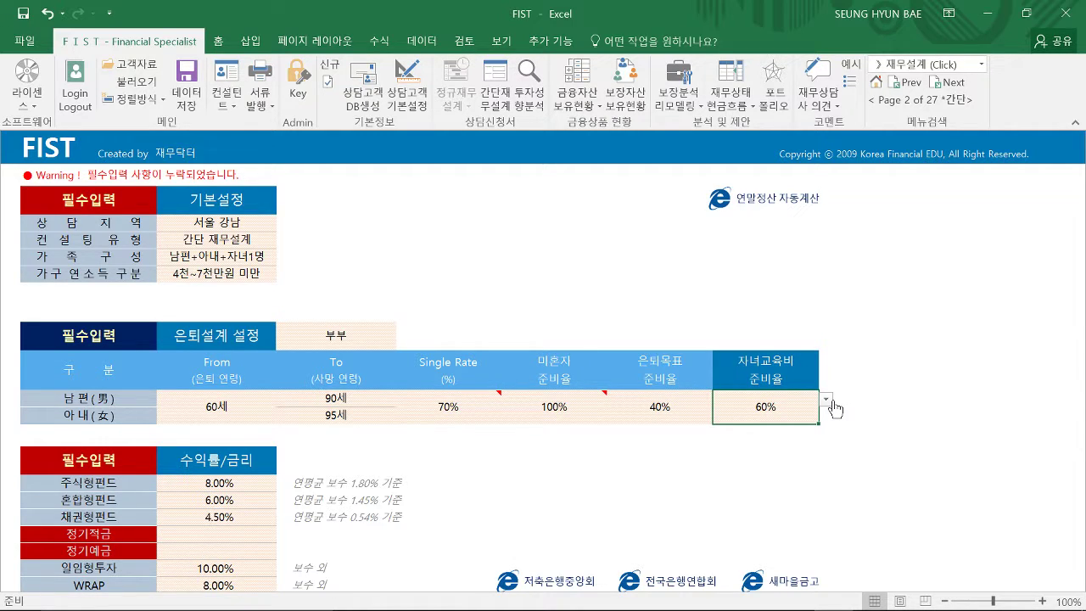
# - Save the customer's entered data to the database and close the completion notice
pyautogui.click(190, 93)
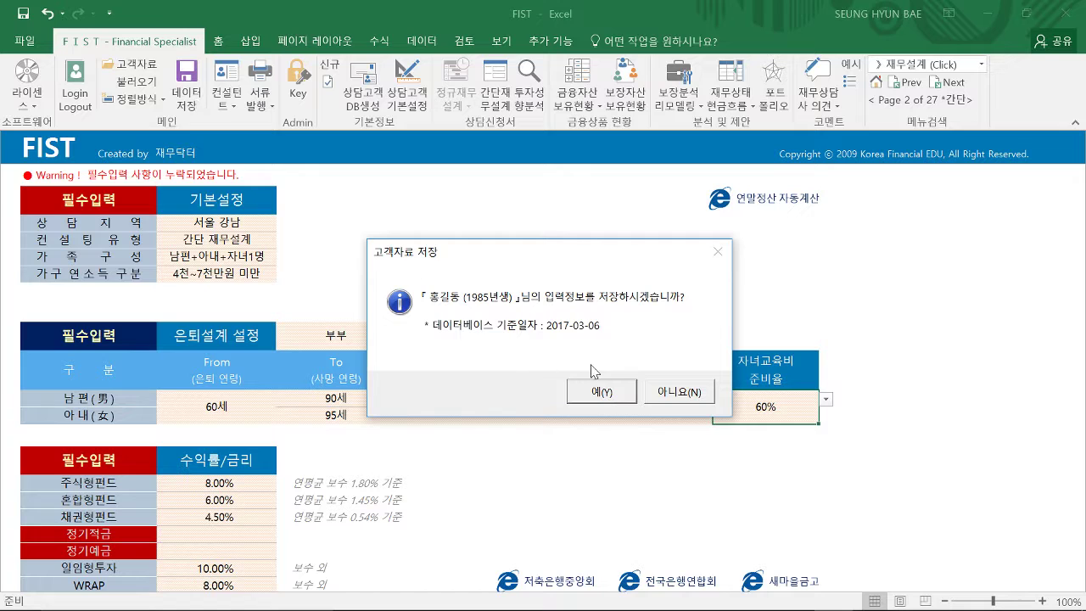
pyautogui.click(600, 393)
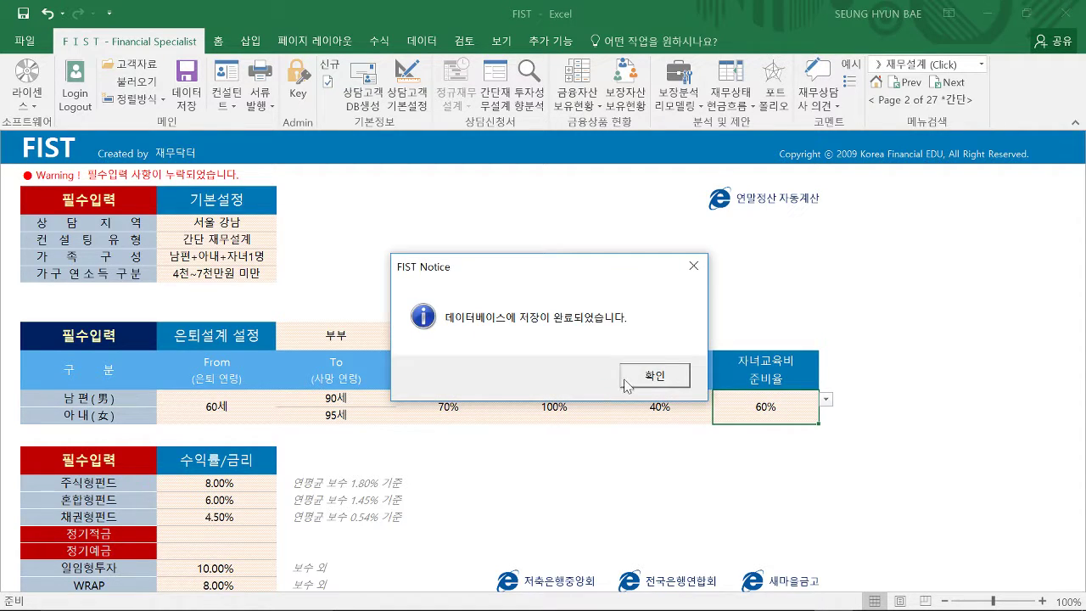
pyautogui.click(647, 372)
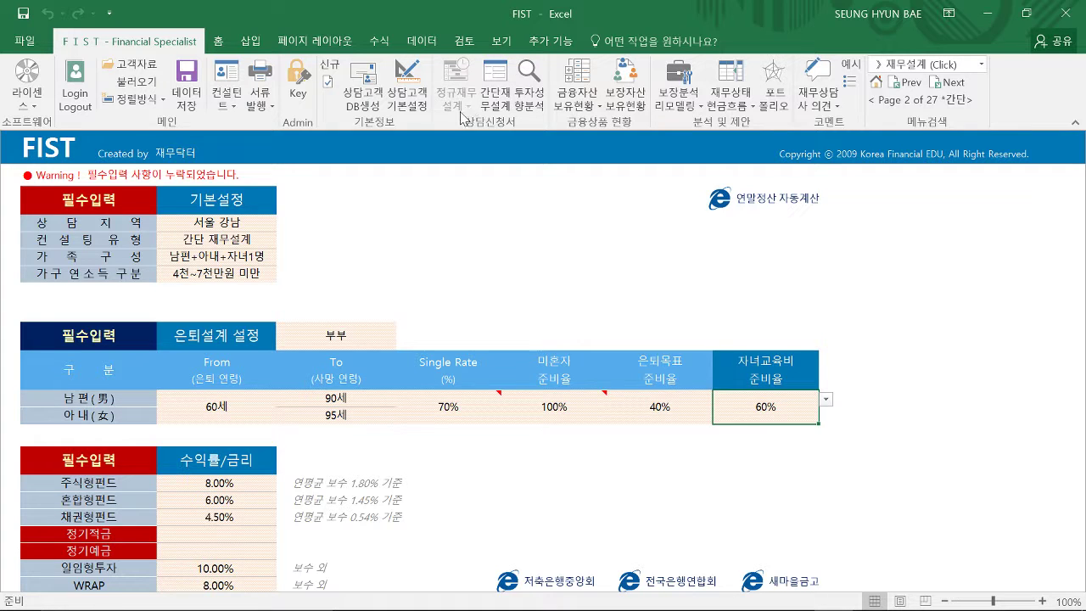
# - Open the simple financial planning (간단 재무설계) form and set its base date (기준일) to 2017-03-06
pyautogui.click(246, 244)
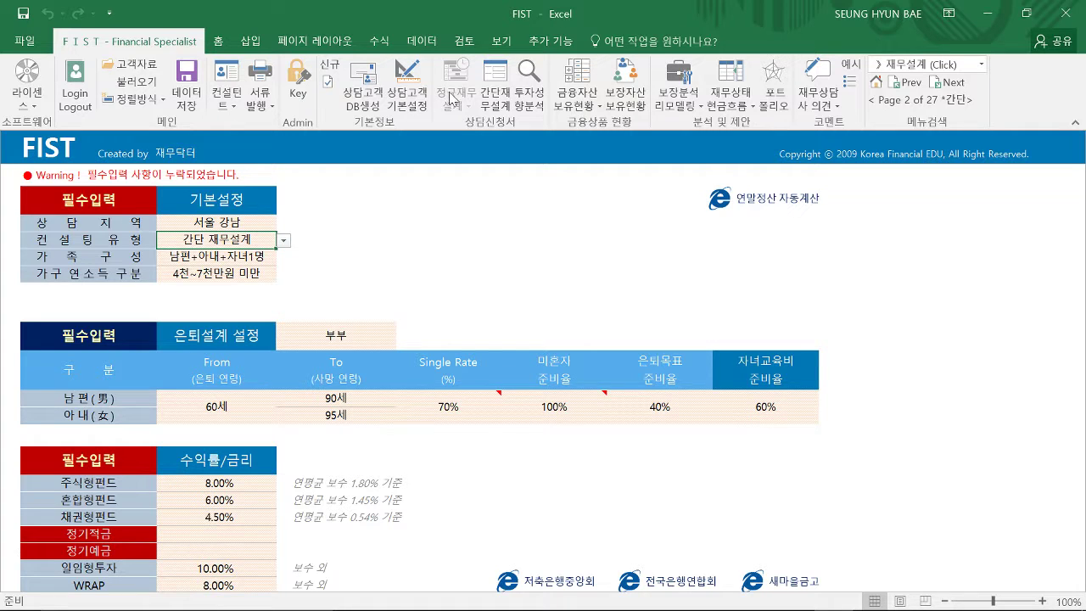
pyautogui.click(499, 99)
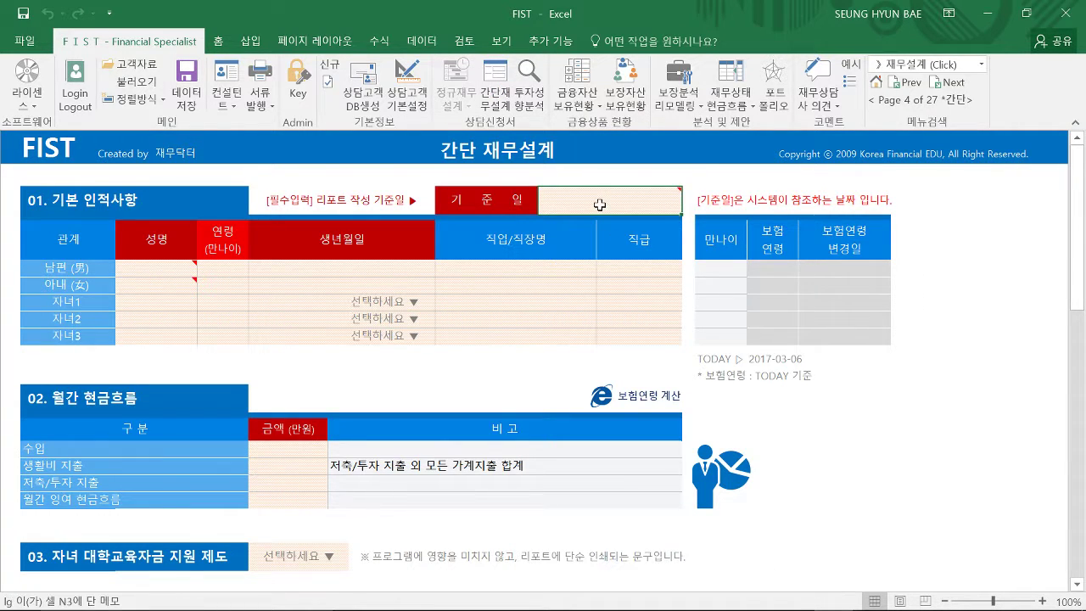
pyautogui.moveTo(597, 203)
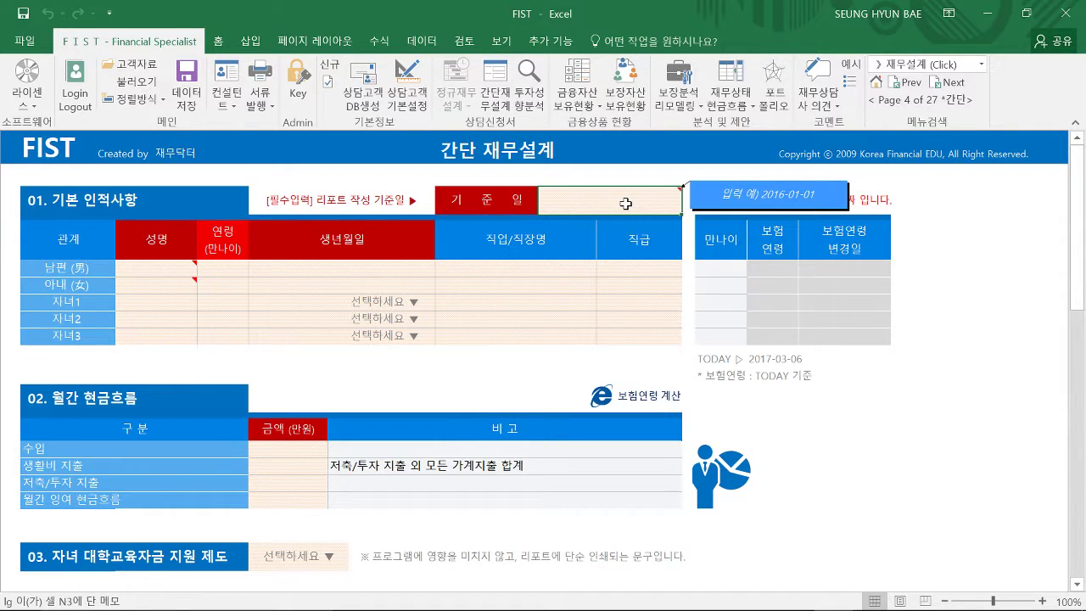
pyautogui.write('2017')
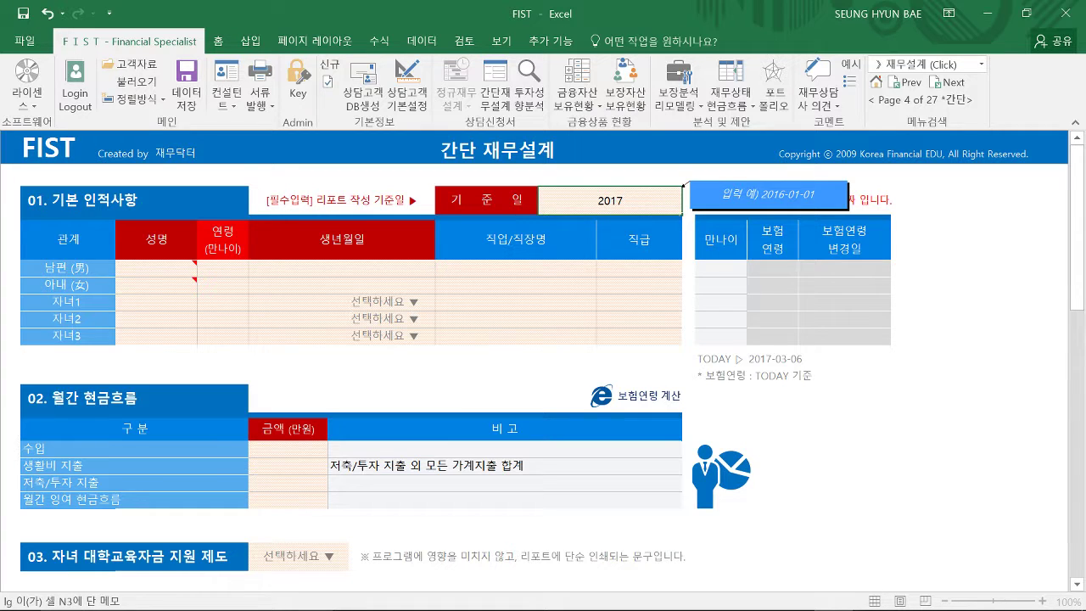
pyautogui.write('0')
pyautogui.press('BackSpace')
pyautogui.write('-03-06')
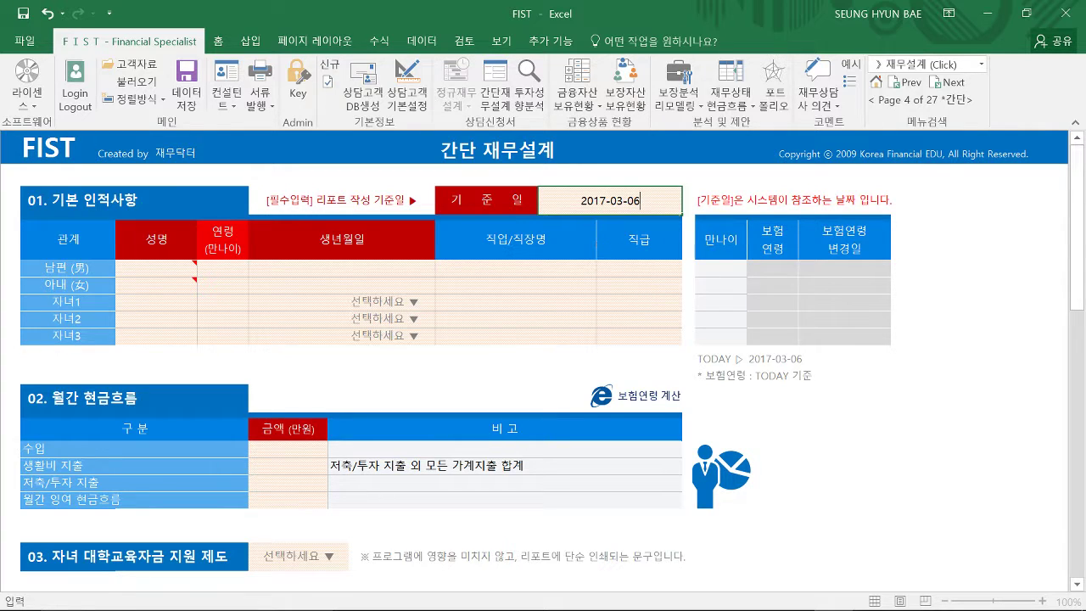
pyautogui.click(635, 274)
# - Switch to a new blank Notepad (메모장) document and place its window over the middle of the planning form
pyautogui.moveTo(532, 601)
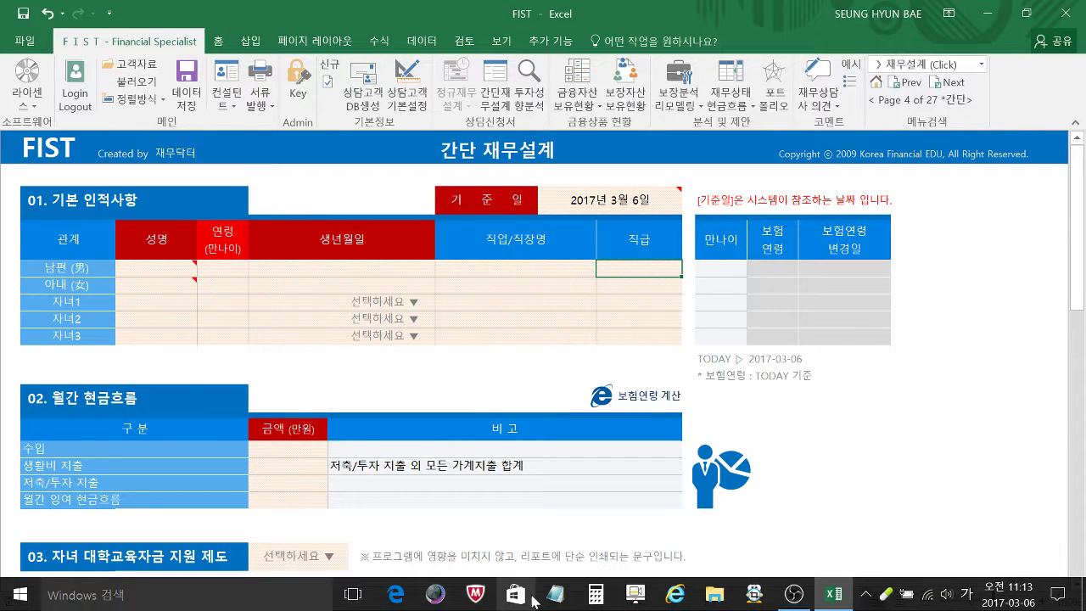
pyautogui.rightClick(558, 598)
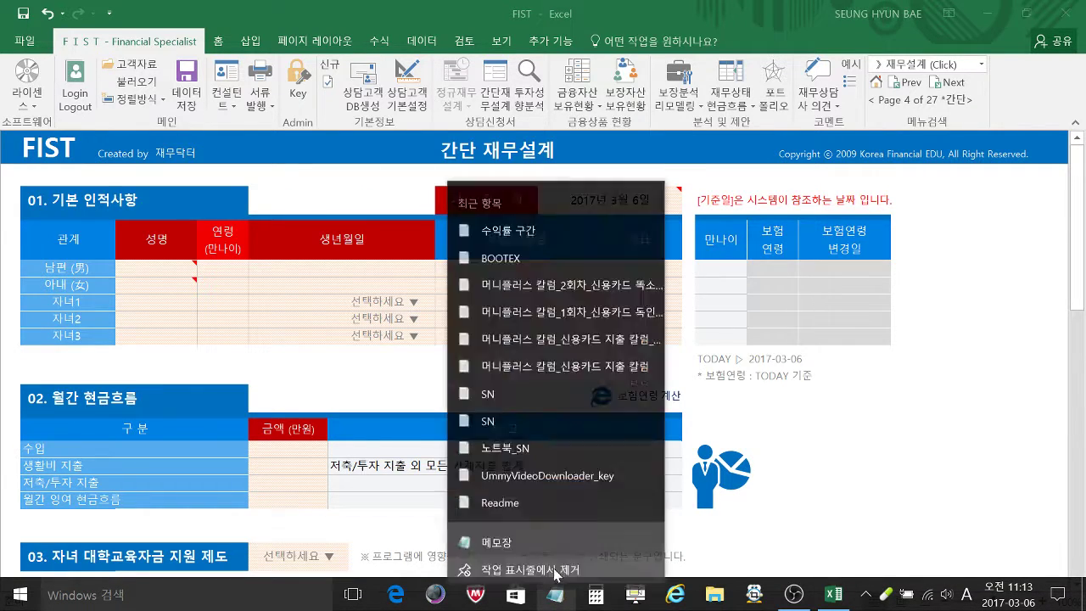
pyautogui.click(678, 483)
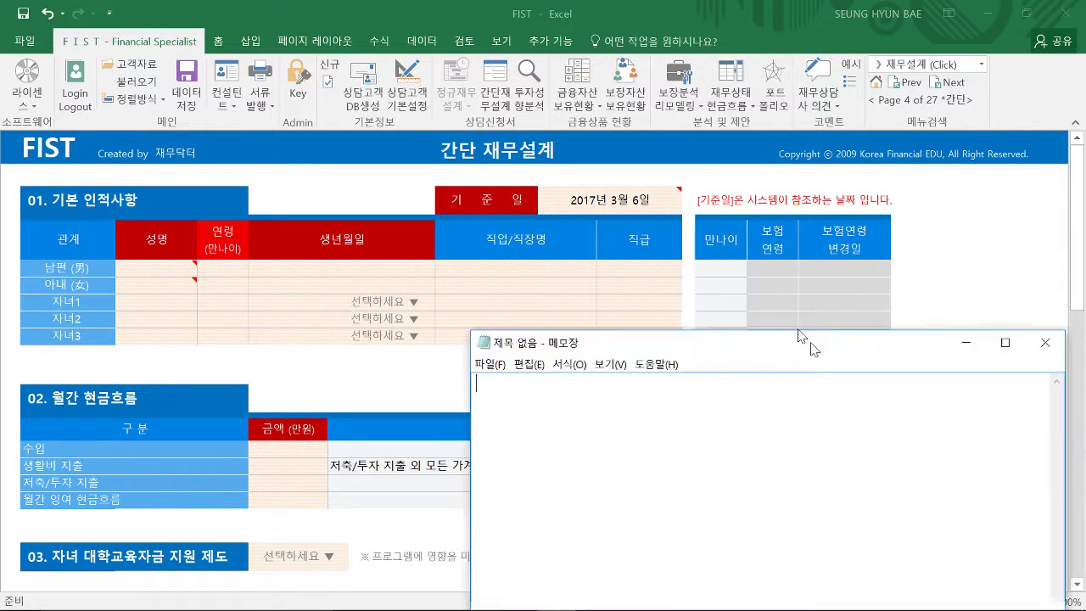
pyautogui.moveTo(213, 188); pyautogui.dragTo(338, 366)
pyautogui.moveTo(498, 379); pyautogui.dragTo(505, 295)
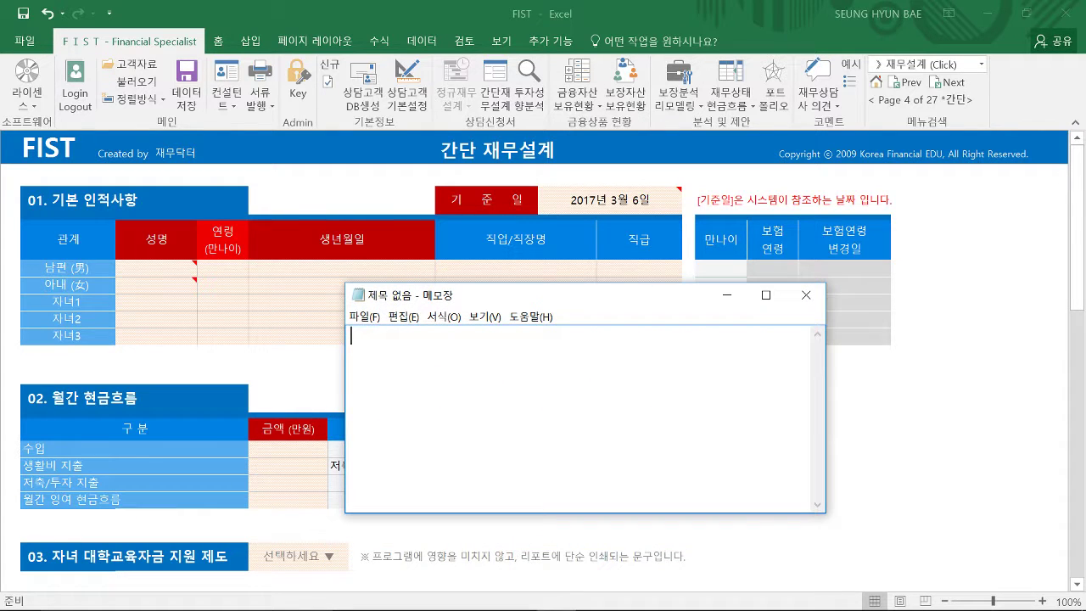
# - Write 2017-03-06 in the blank Notepad document, select the text, and minimize the Notepad window
pyautogui.write('2017-03-06')
pyautogui.hotkey('ctrl', 'a')
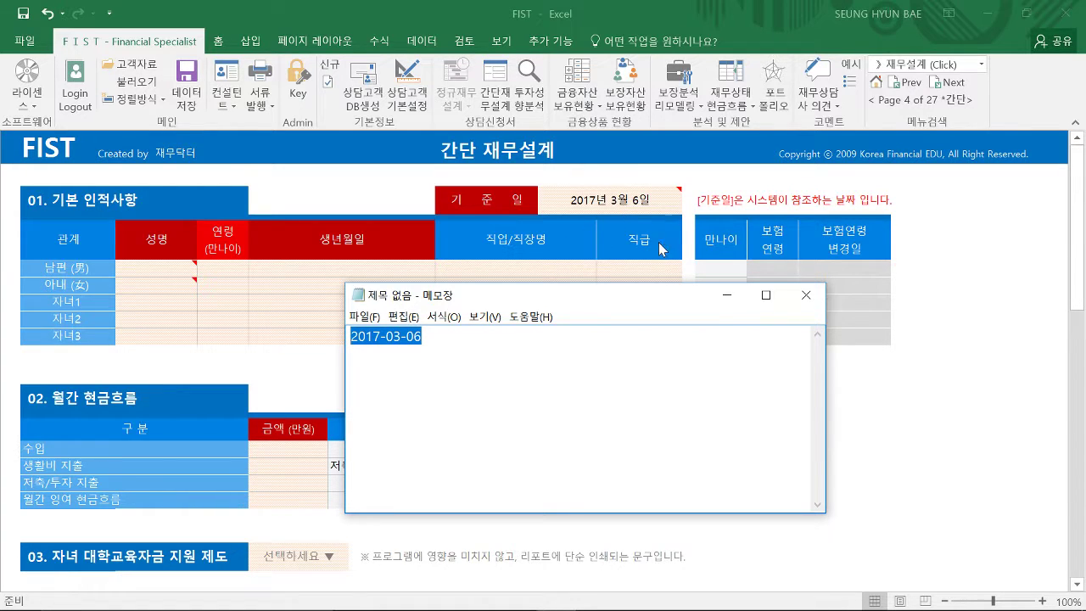
pyautogui.click(726, 301)
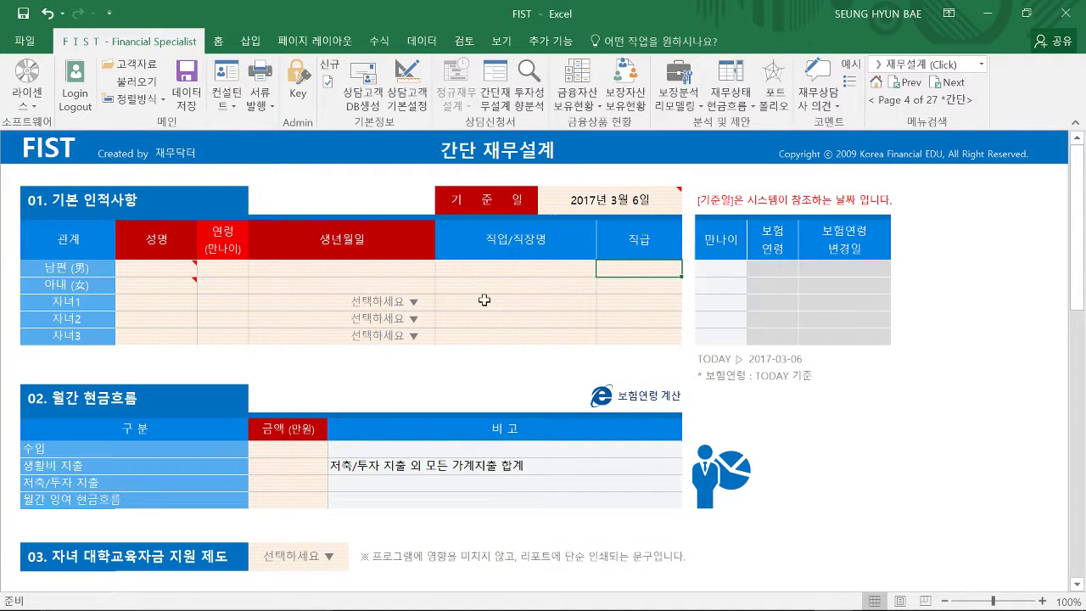
# - Enter the husband's name and six-digit birth date in the basic personal information (기본 인적사항) table
pyautogui.click(156, 269)
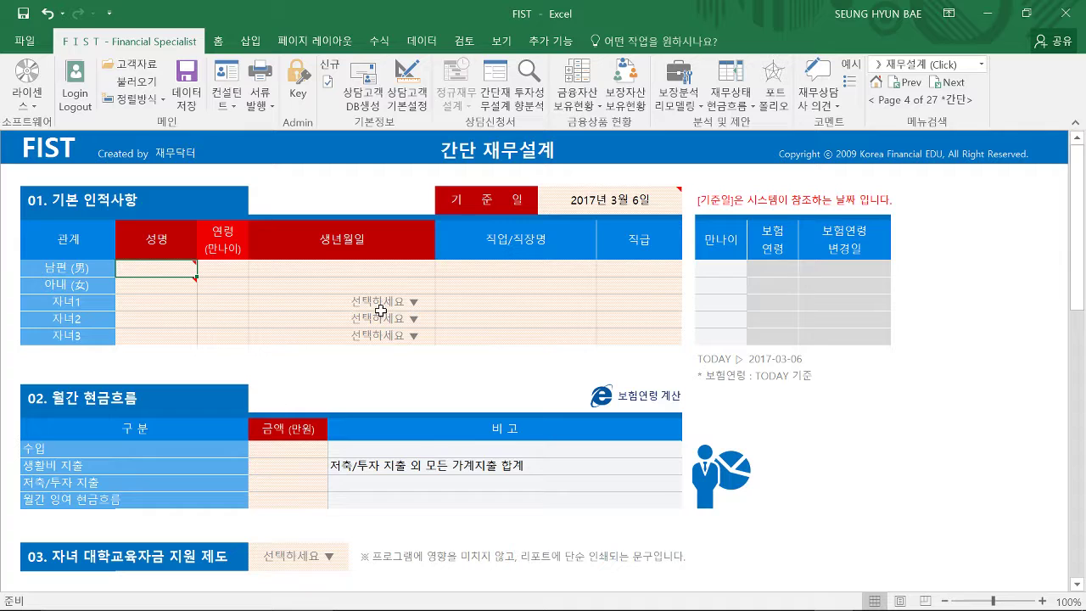
pyautogui.write('홍길ㄷ')
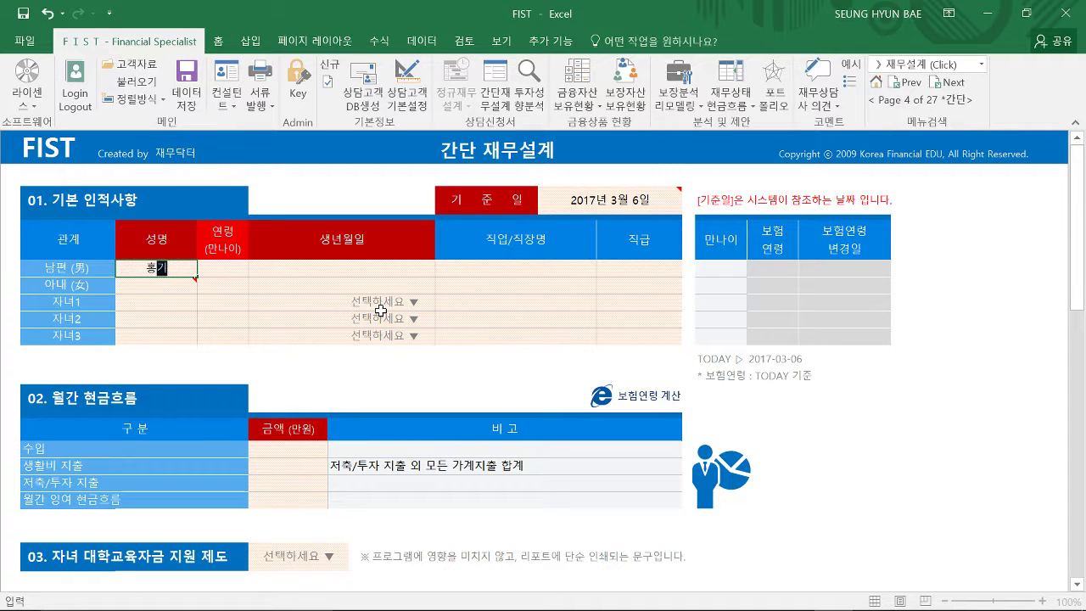
pyautogui.press('Tab')
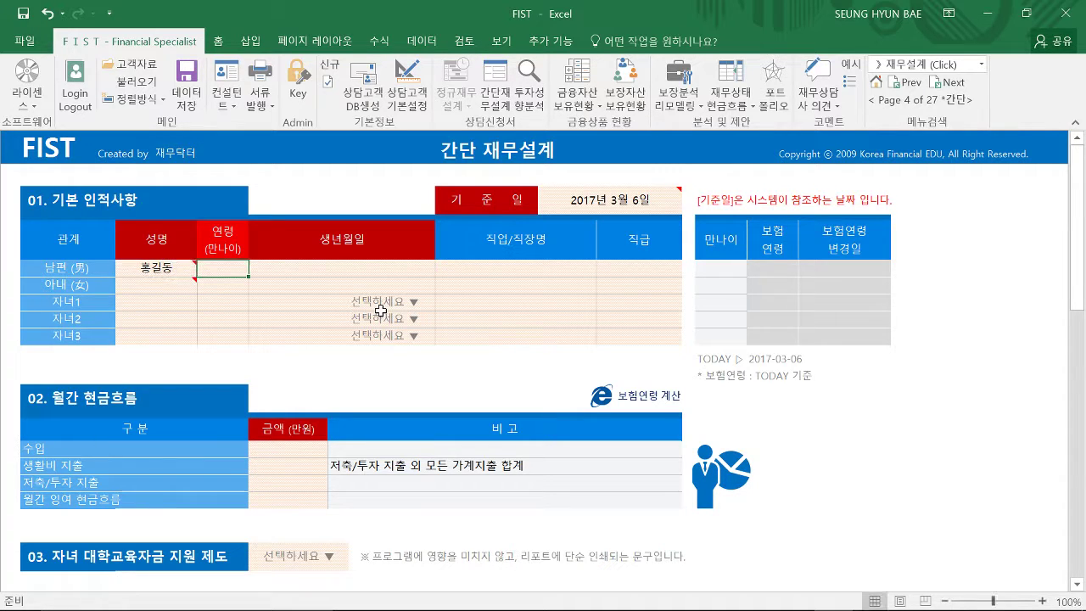
pyautogui.press('Tab')
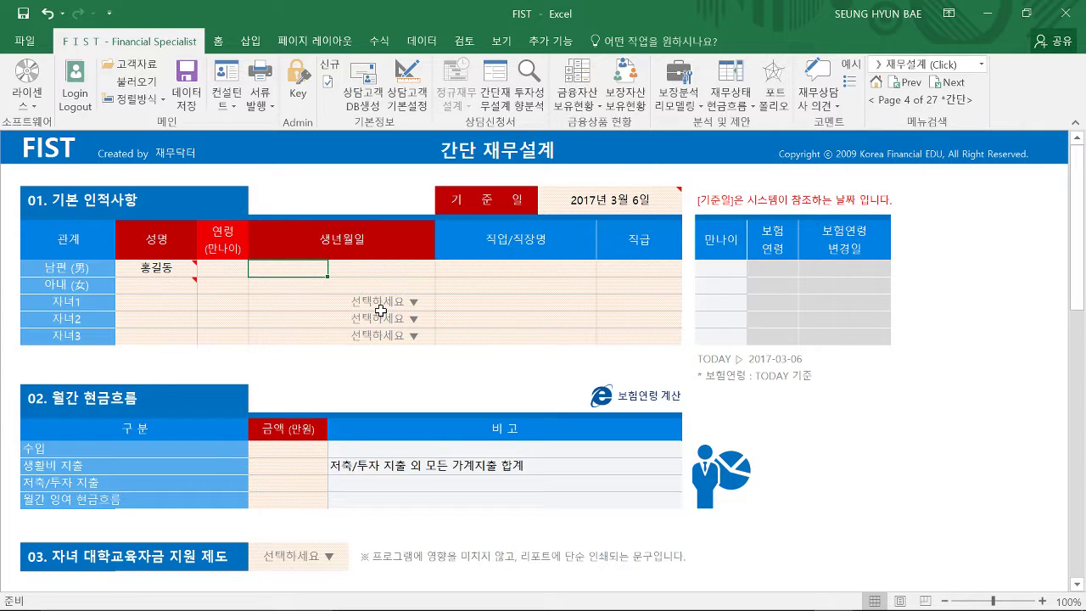
pyautogui.write('85')
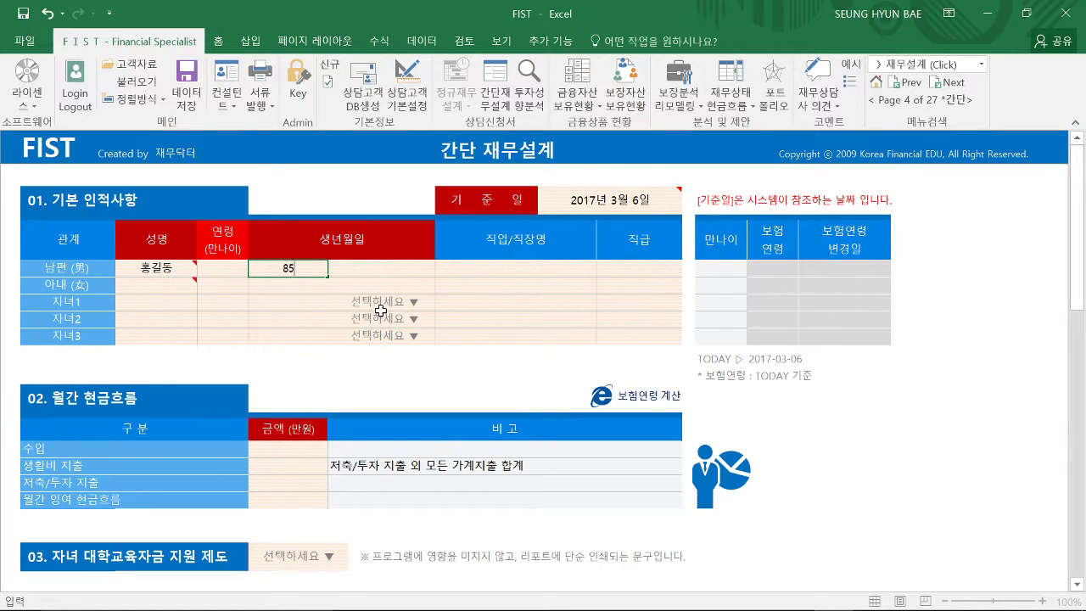
pyautogui.write('0215')
pyautogui.press('Return')
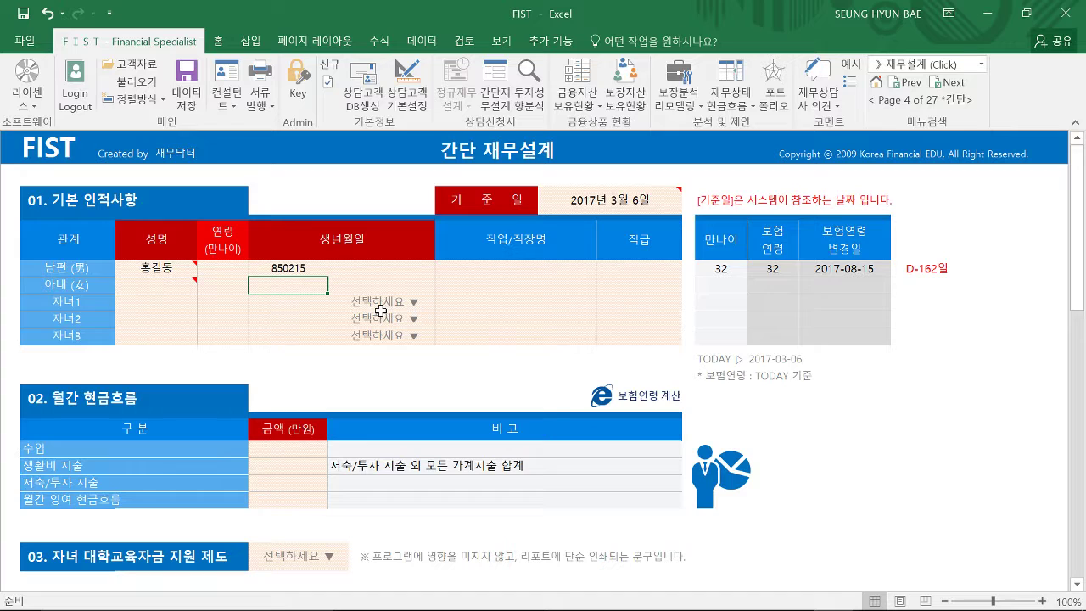
# - Enter the wife's name and six-digit birth date in the wife (아내) row of the basic personal information table
pyautogui.click(156, 288)
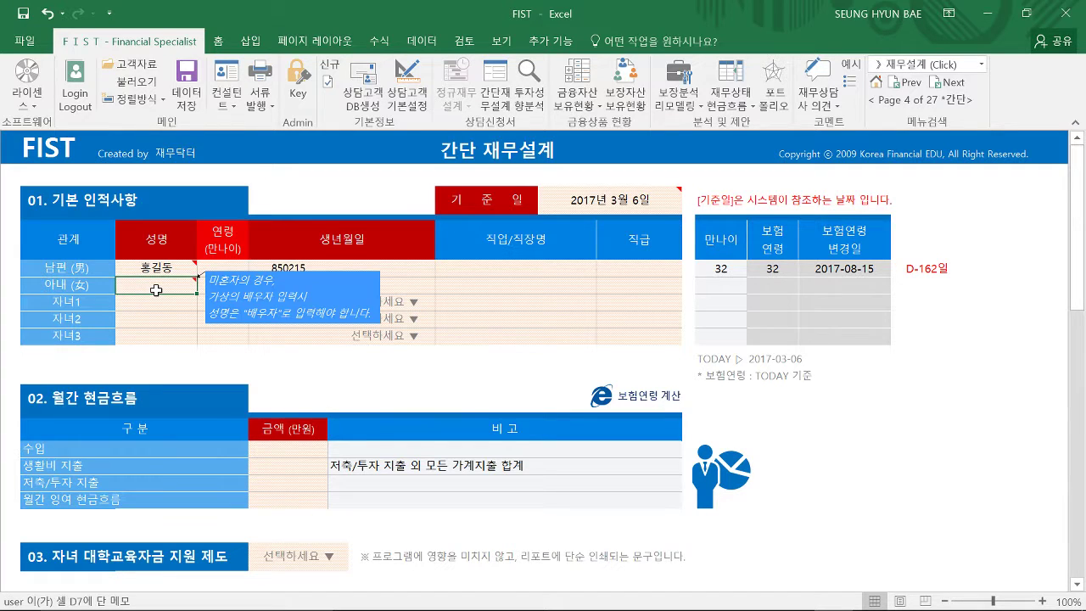
pyautogui.write('ㅎㅓㅅ')
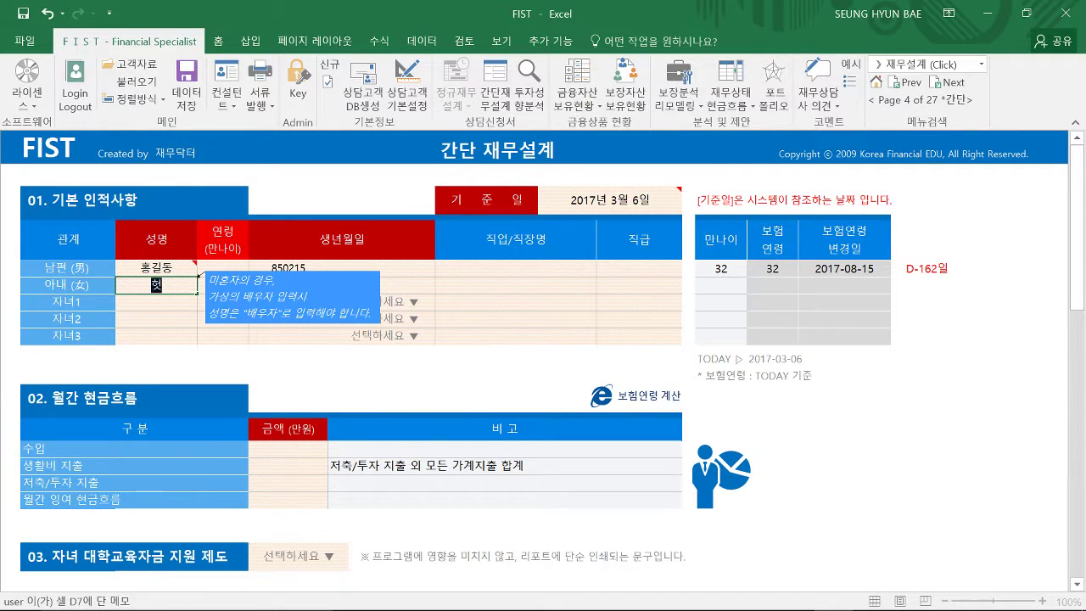
pyautogui.write('ㅣㅁㅊㅓㅇ')
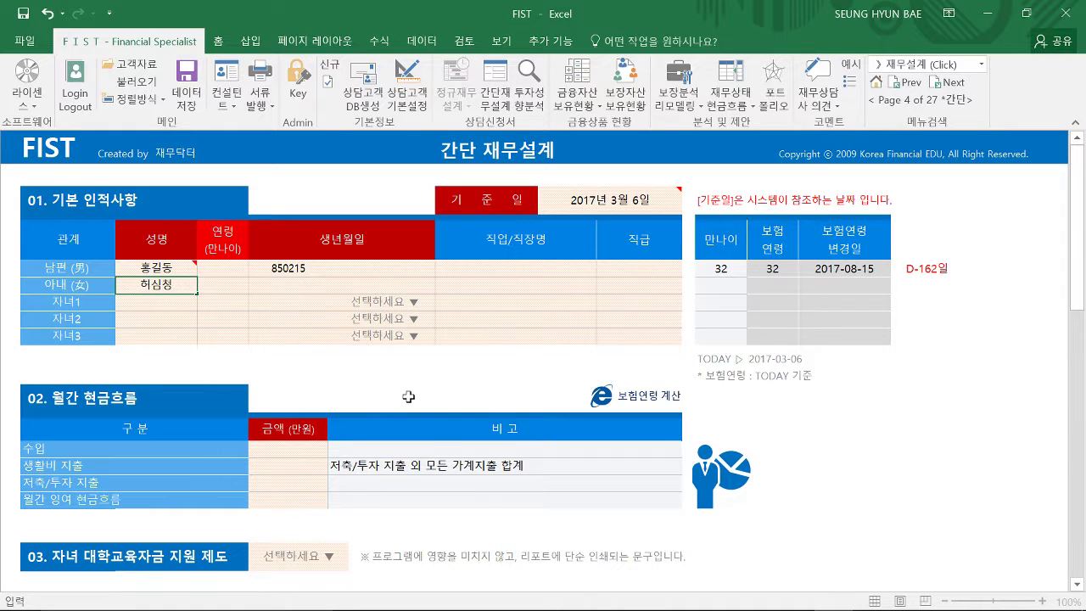
pyautogui.press('Return')
pyautogui.press('Up')
pyautogui.press('Right')
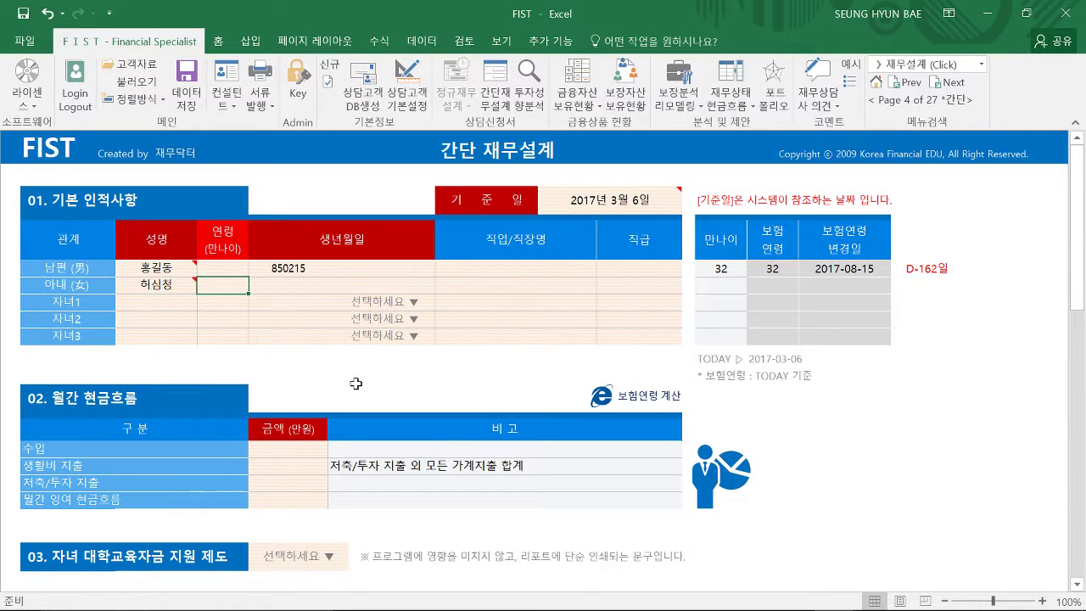
pyautogui.press('Right')
pyautogui.write('87')
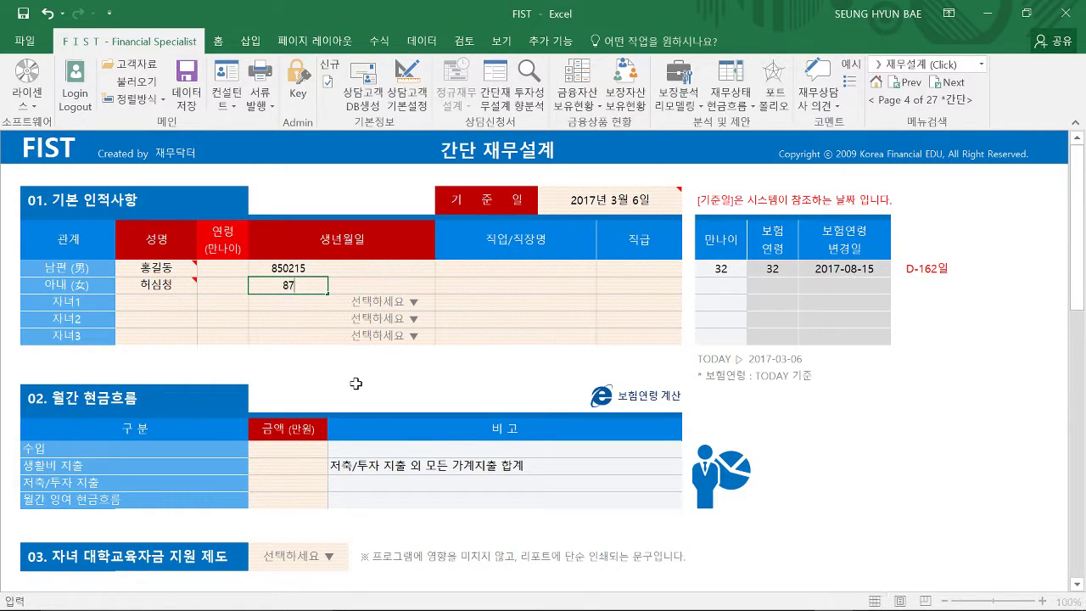
pyautogui.write('1117')
pyautogui.press('Return')
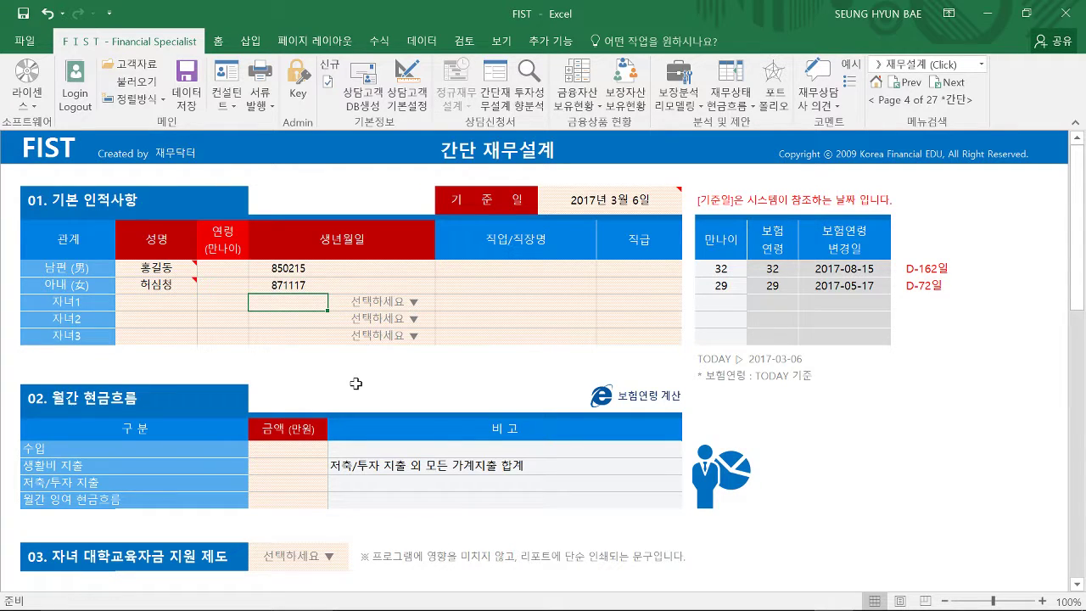
# - Enter the first child's name and six-digit birth date in the 자녀1 row
pyautogui.click(165, 302)
pyautogui.write('홍아름')
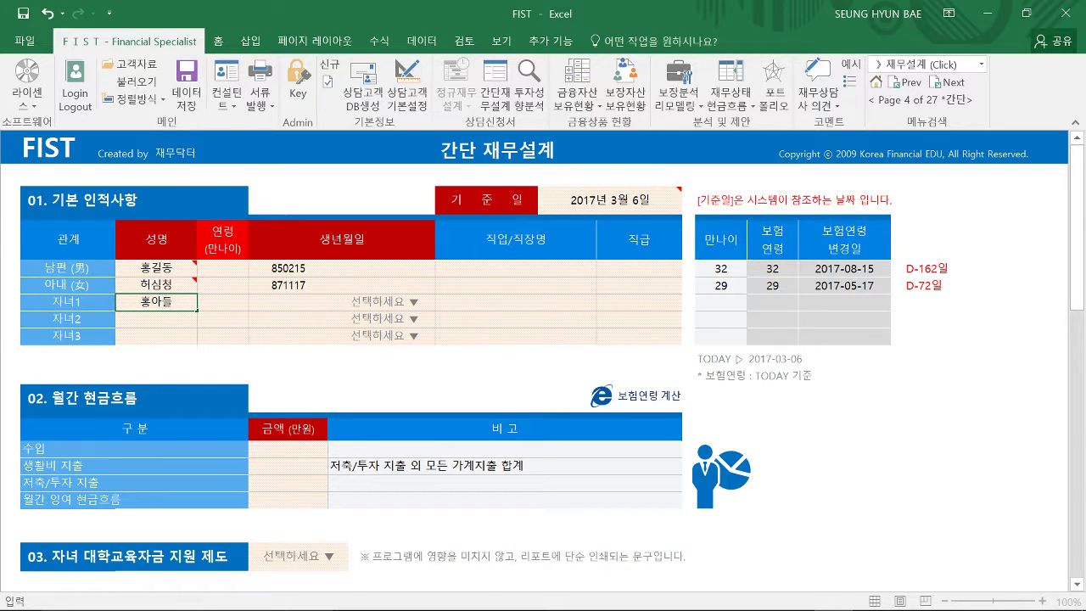
pyautogui.press('Tab')
pyautogui.press('Tab')
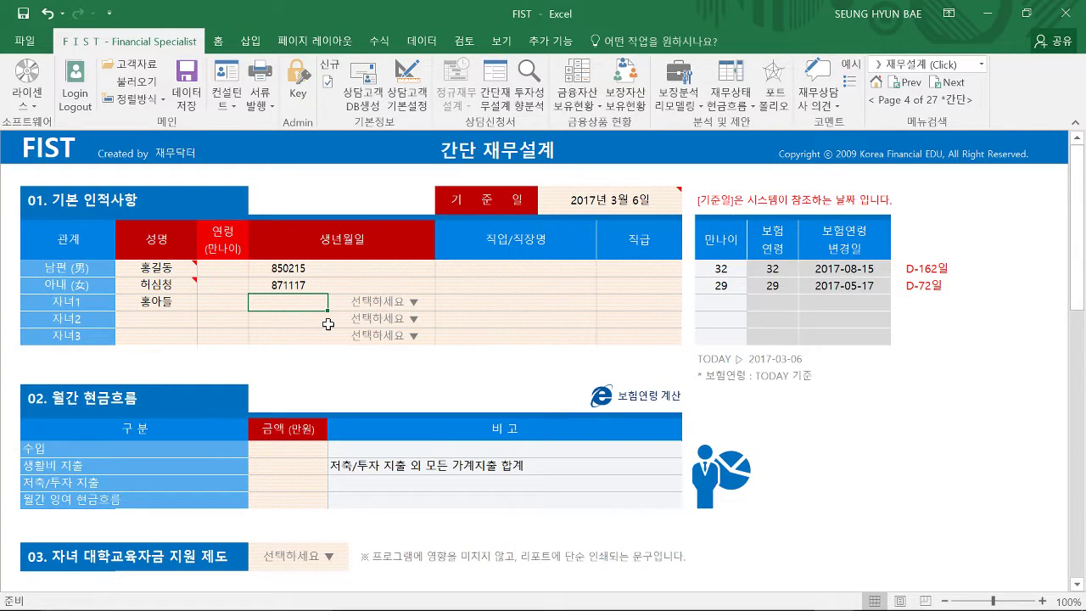
pyautogui.write('160')
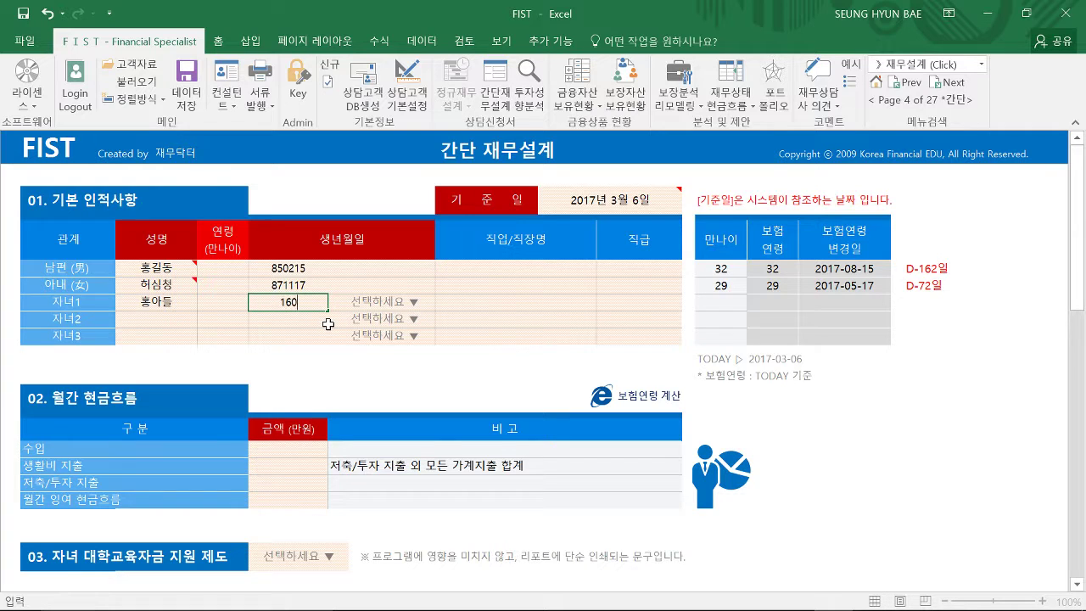
pyautogui.write('315')
pyautogui.press('Return')
pyautogui.press('Up')
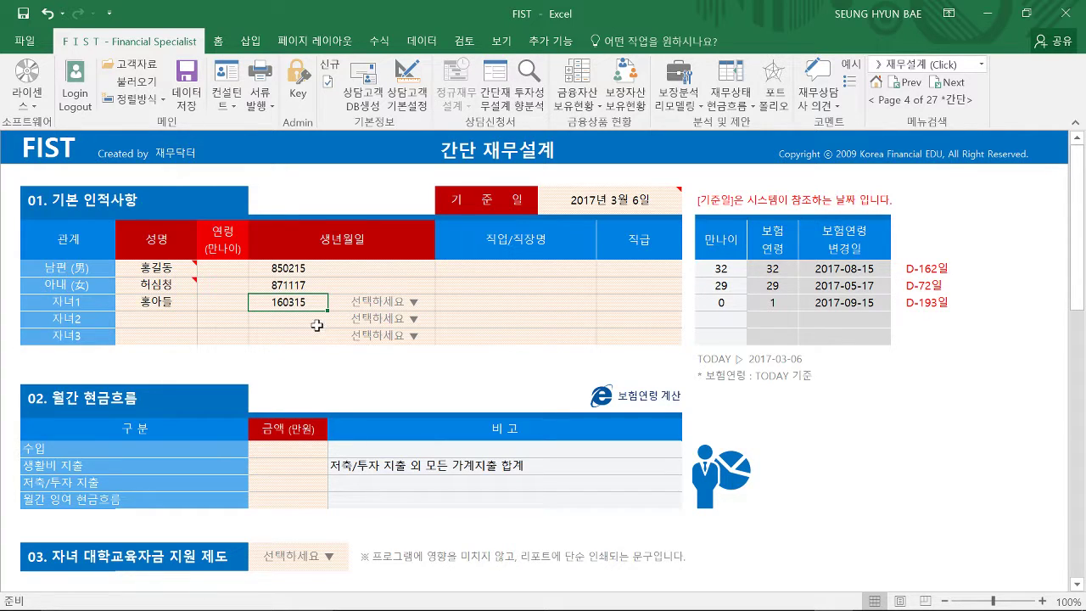
# - Examine the birth dates of the husband, wife and first child against the age (만나이) and insurance age (보험연령) columns
pyautogui.moveTo(290, 268); pyautogui.dragTo(290, 296)
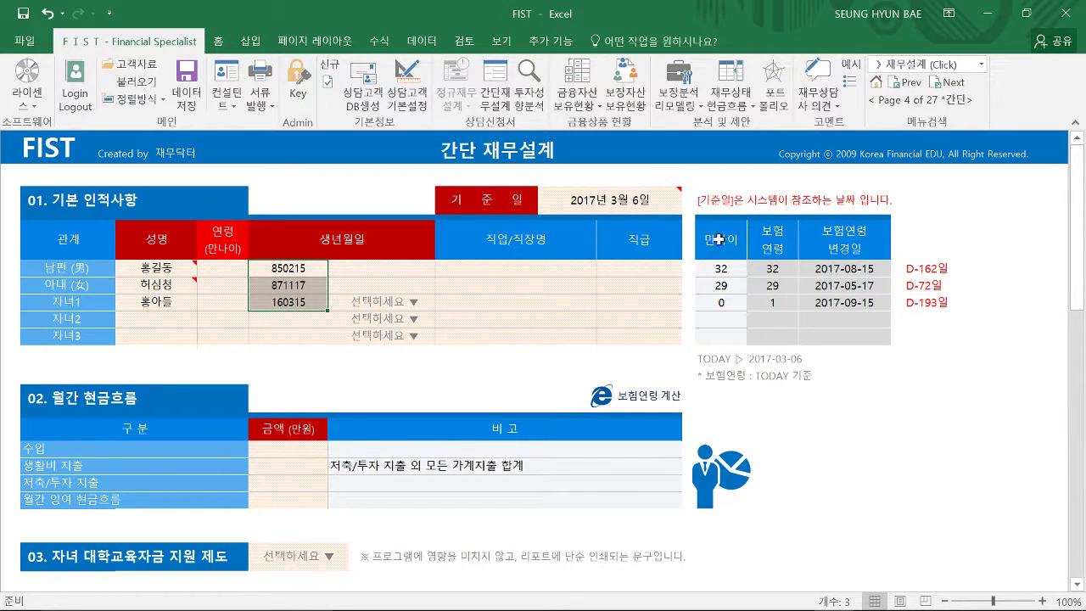
pyautogui.click(303, 270)
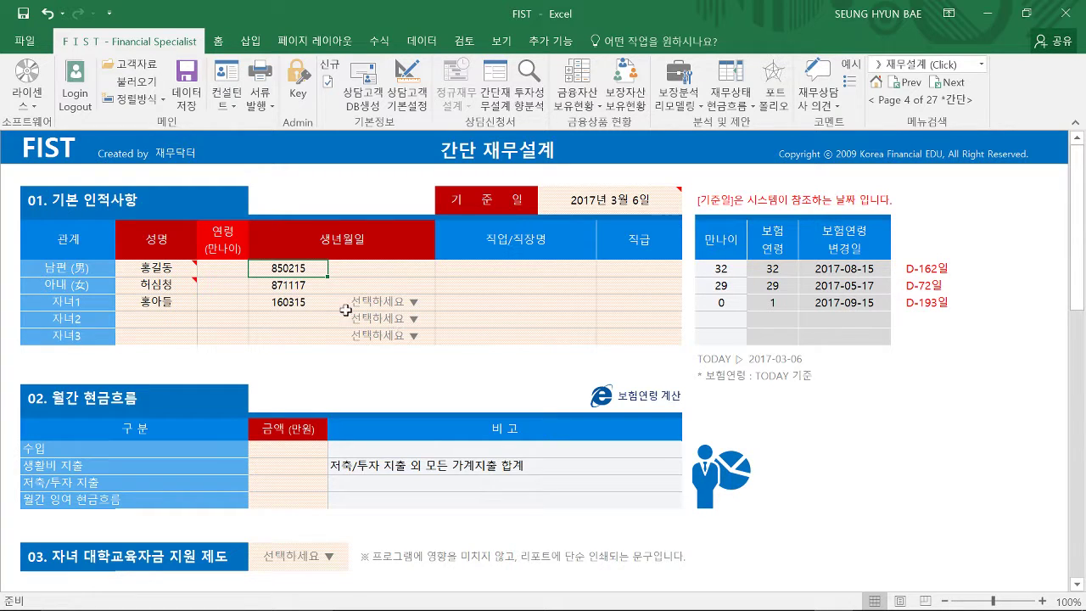
pyautogui.moveTo(288, 268); pyautogui.dragTo(290, 302)
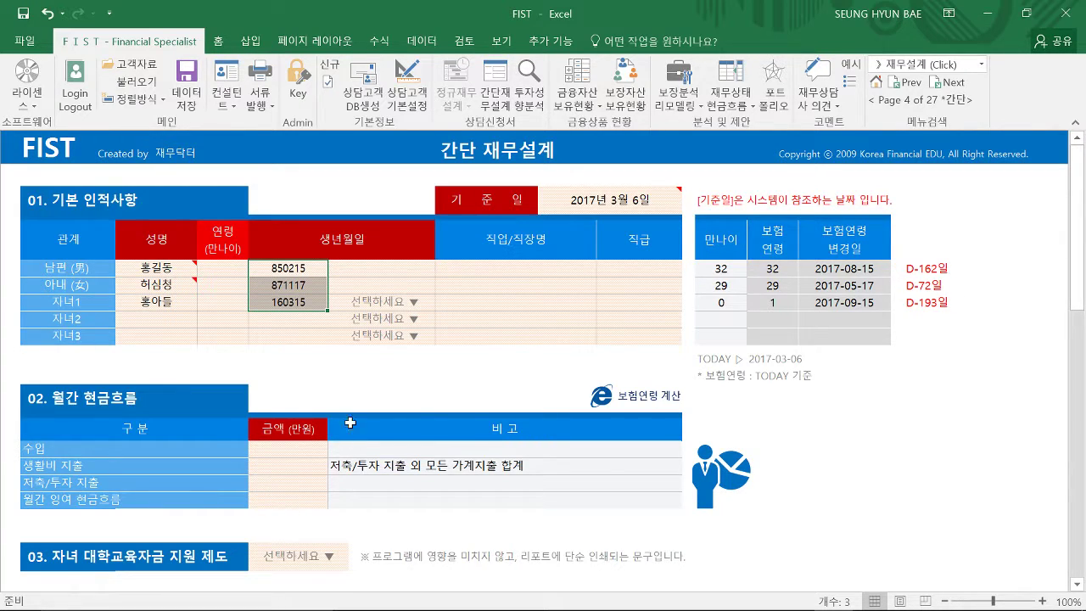
pyautogui.click(293, 302)
# - Set the total (계) of the desired monthly retirement living expenses (희망 은퇴생활비) to 200
pyautogui.scroll(-2, 361, 390)
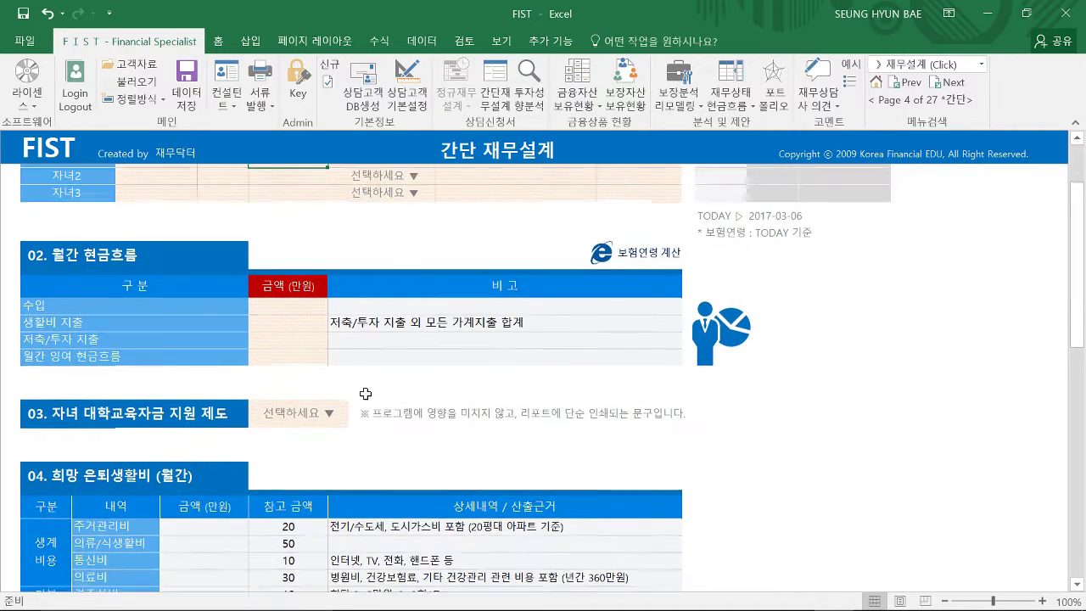
pyautogui.scroll(-1, 365, 393)
pyautogui.scroll(-3, 326, 377)
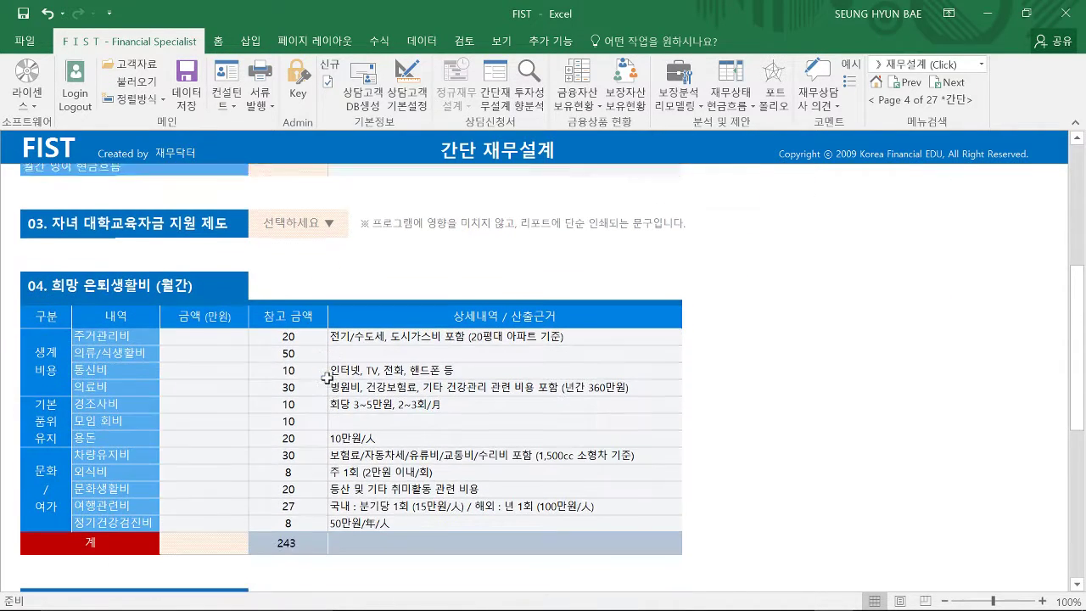
pyautogui.click(216, 530)
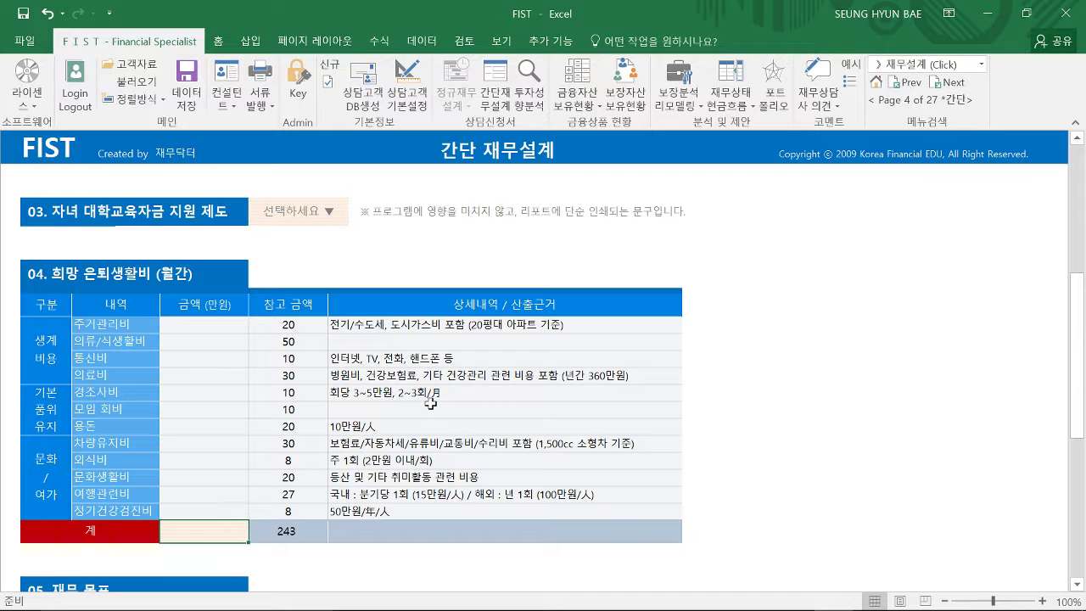
pyautogui.scroll(-1, 430, 404)
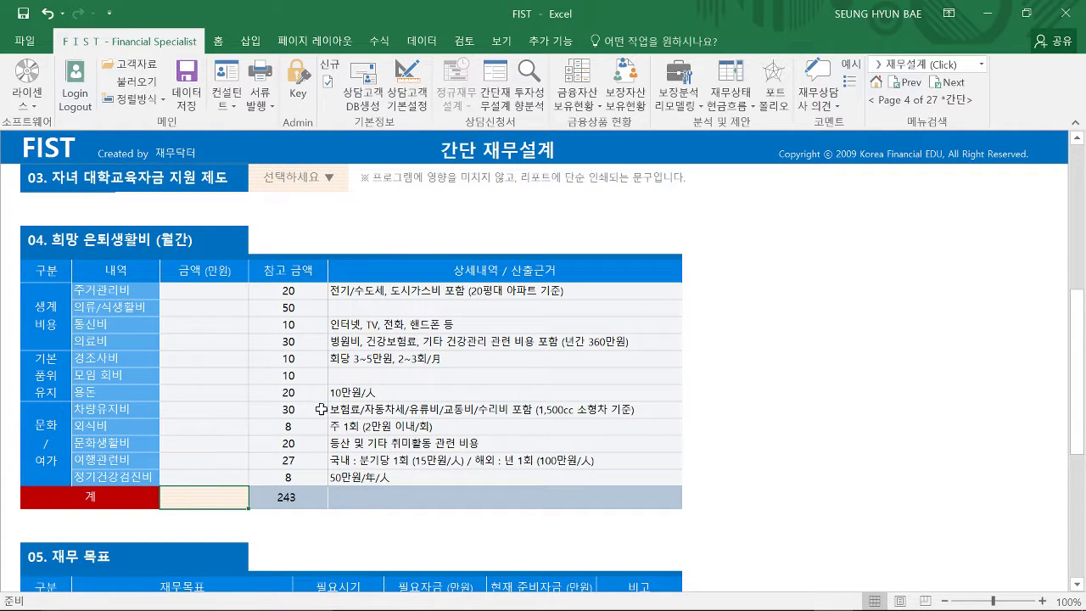
pyautogui.scroll(-1, 284, 387)
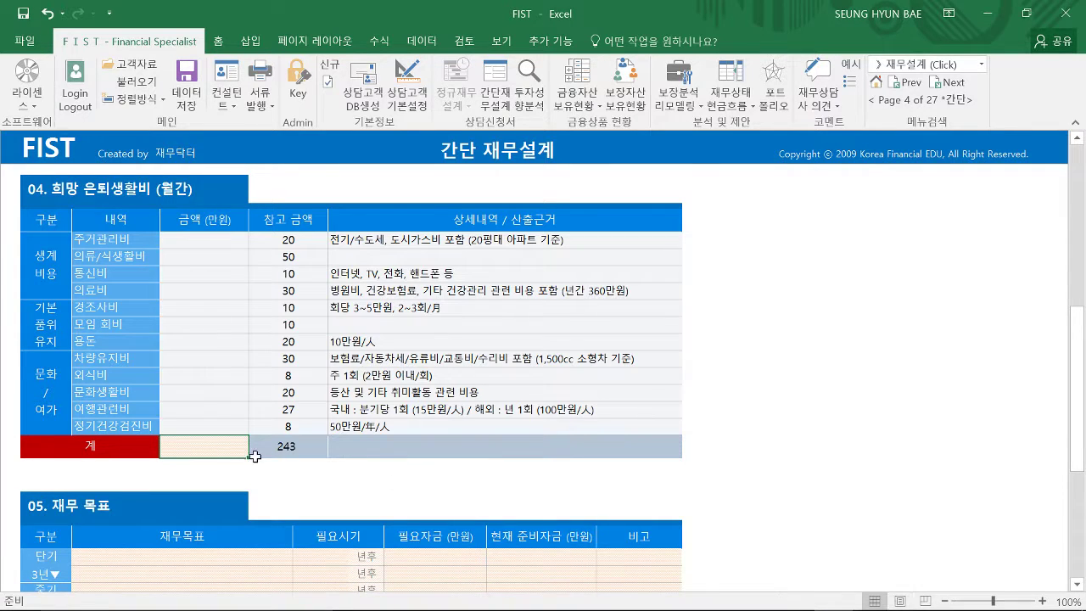
pyautogui.write('20')
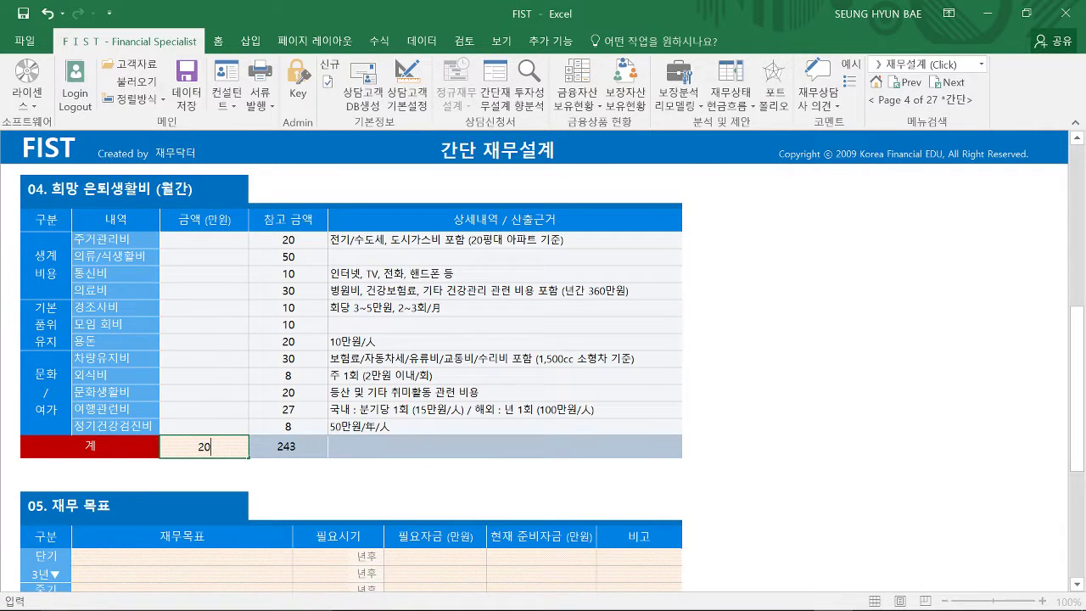
pyautogui.write('0')
pyautogui.press('Return')
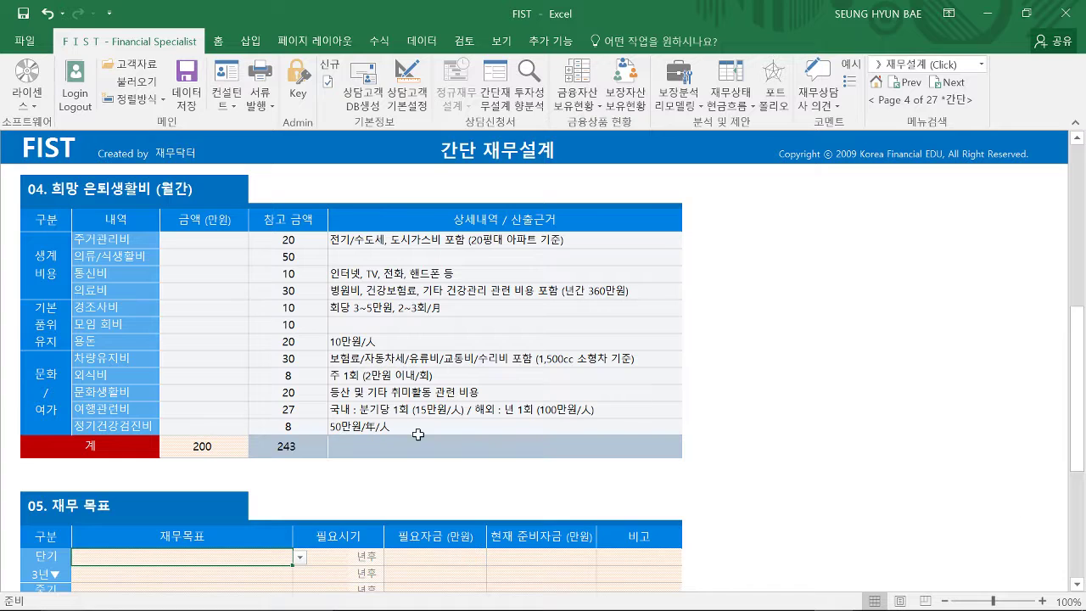
pyautogui.click(210, 446)
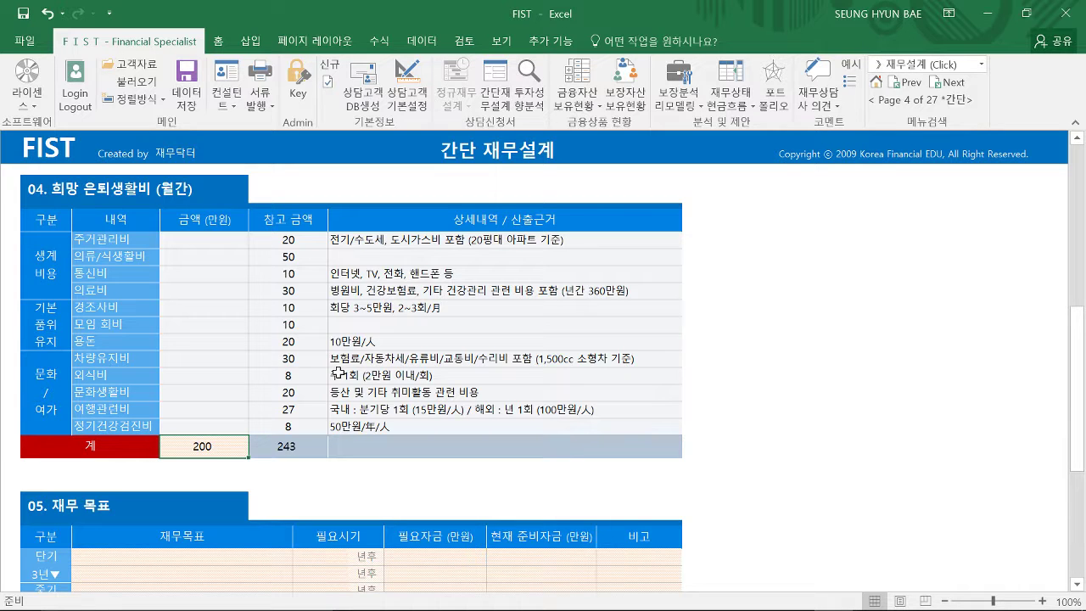
# - Review the base date, the family members' names and birth dates, and the total desired monthly retirement living expenses
pyautogui.scroll(4, 338, 372)
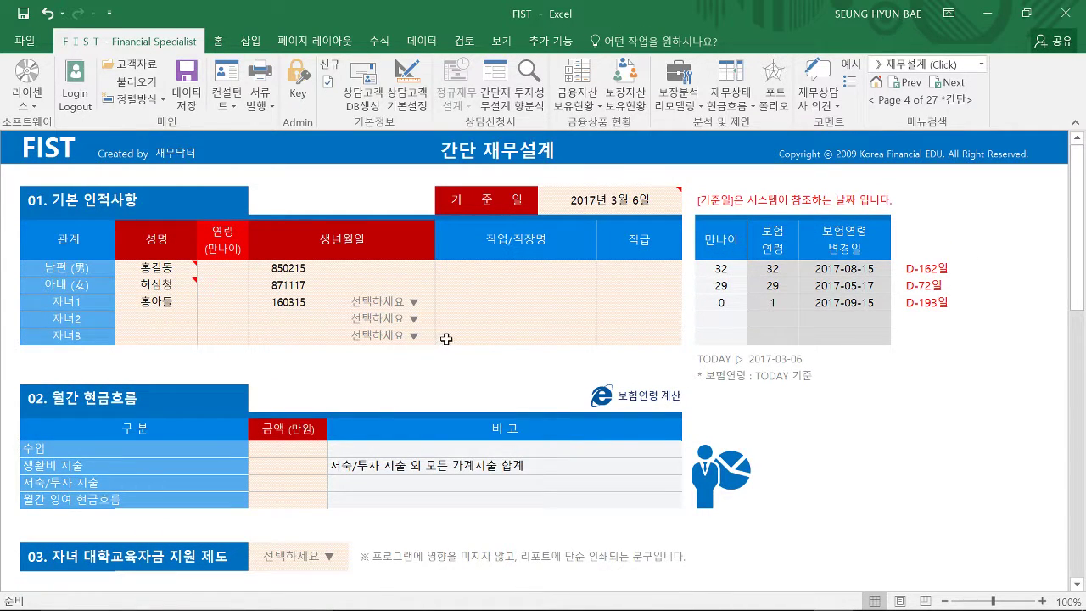
pyautogui.click(614, 204)
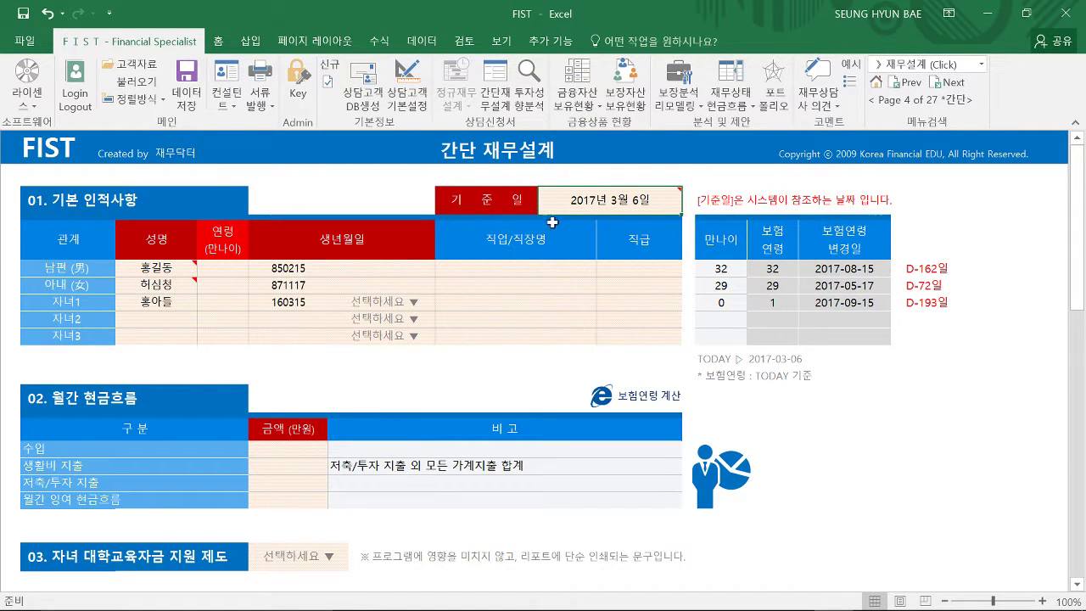
pyautogui.moveTo(161, 268); pyautogui.dragTo(163, 306)
pyautogui.moveTo(276, 269); pyautogui.dragTo(281, 301)
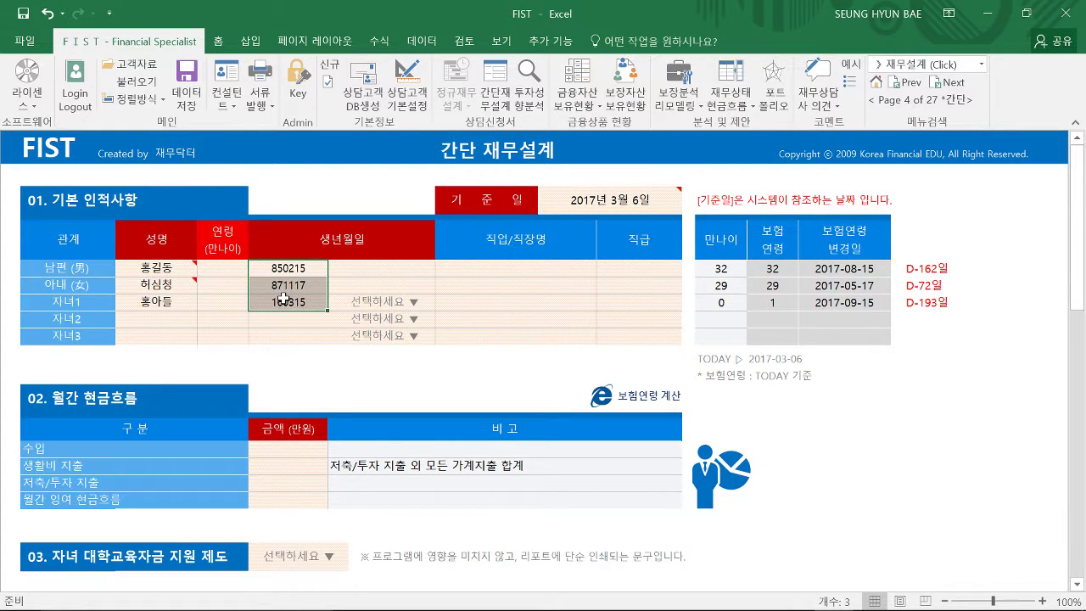
pyautogui.scroll(-7, 340, 399)
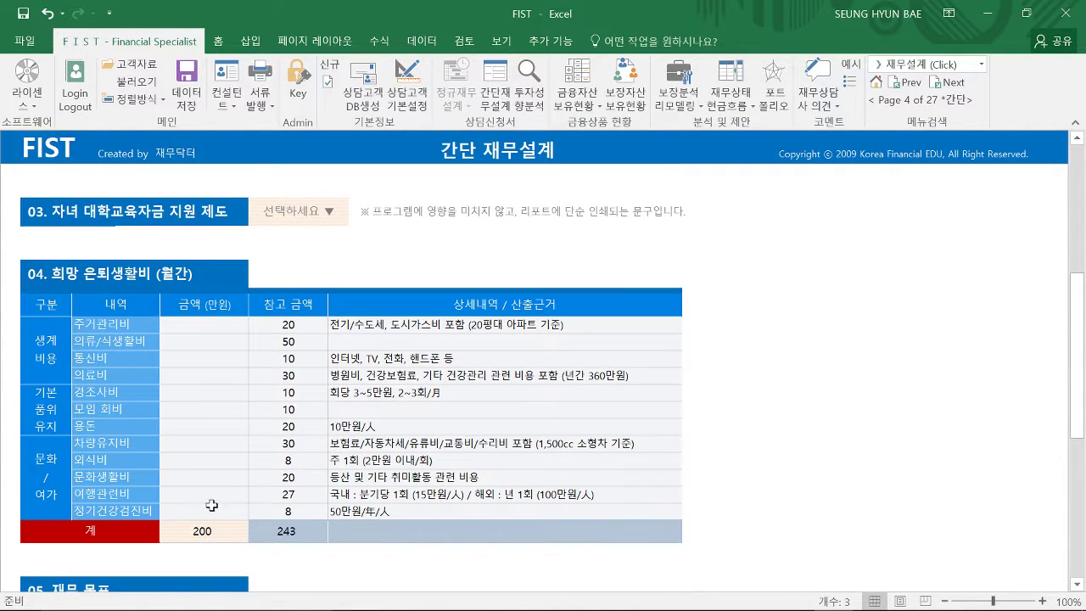
pyautogui.click(207, 531)
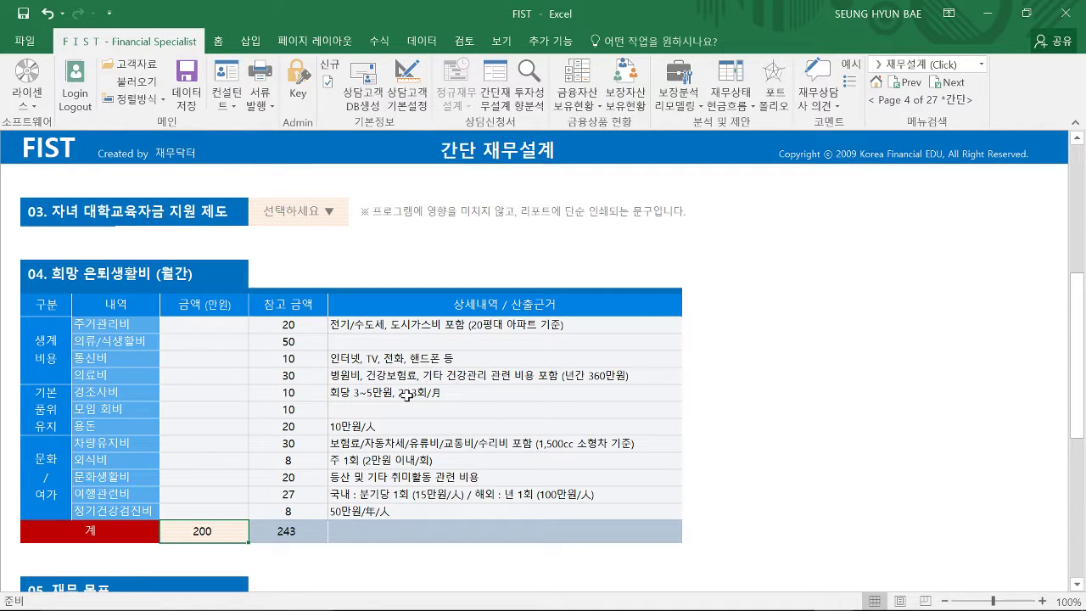
pyautogui.scroll(7, 407, 397)
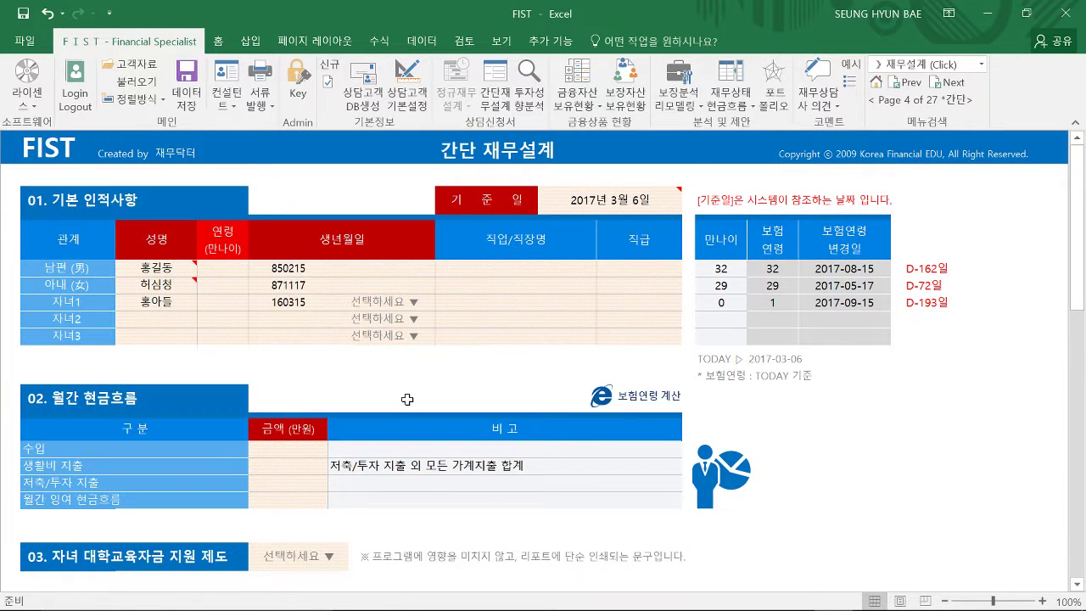
# - Try an age of 35 for the husband alongside the existing birth date, and clear it again
pyautogui.click(227, 268)
pyautogui.write('35')
pyautogui.press('Return')
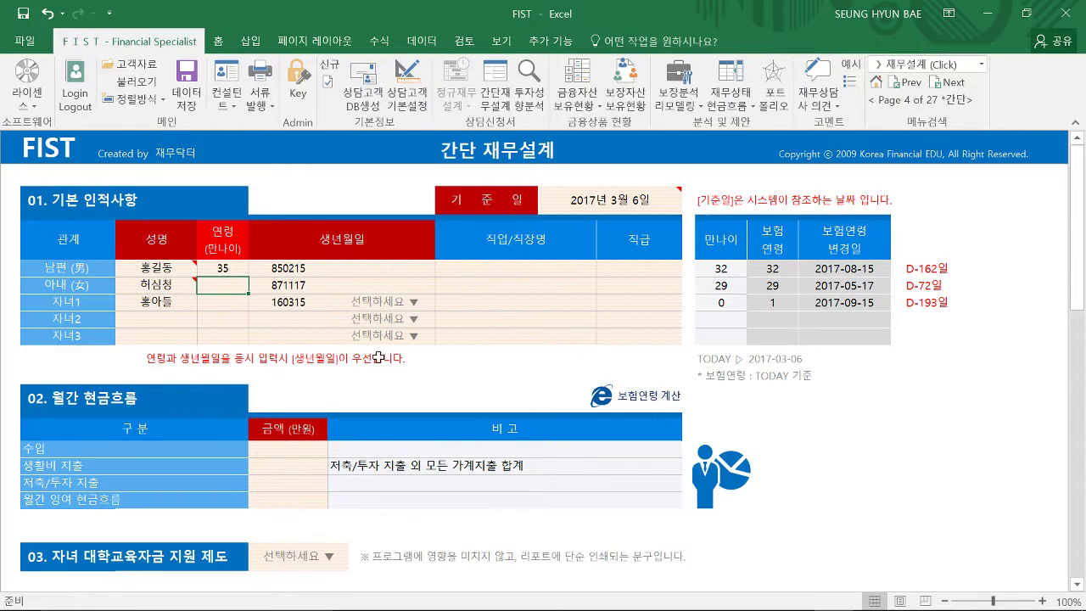
pyautogui.click(227, 268)
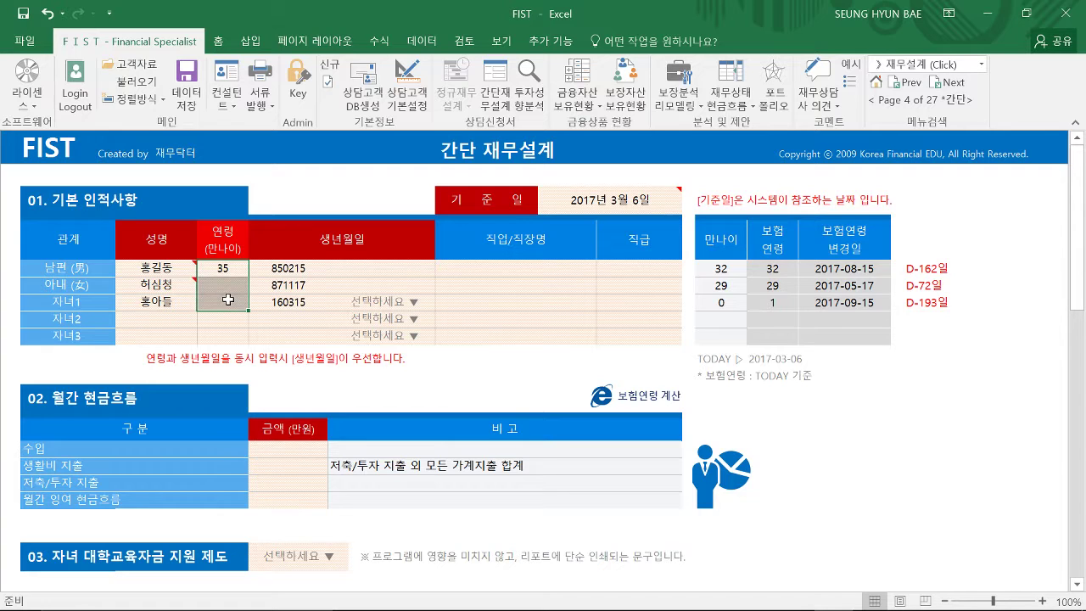
pyautogui.press('Delete')
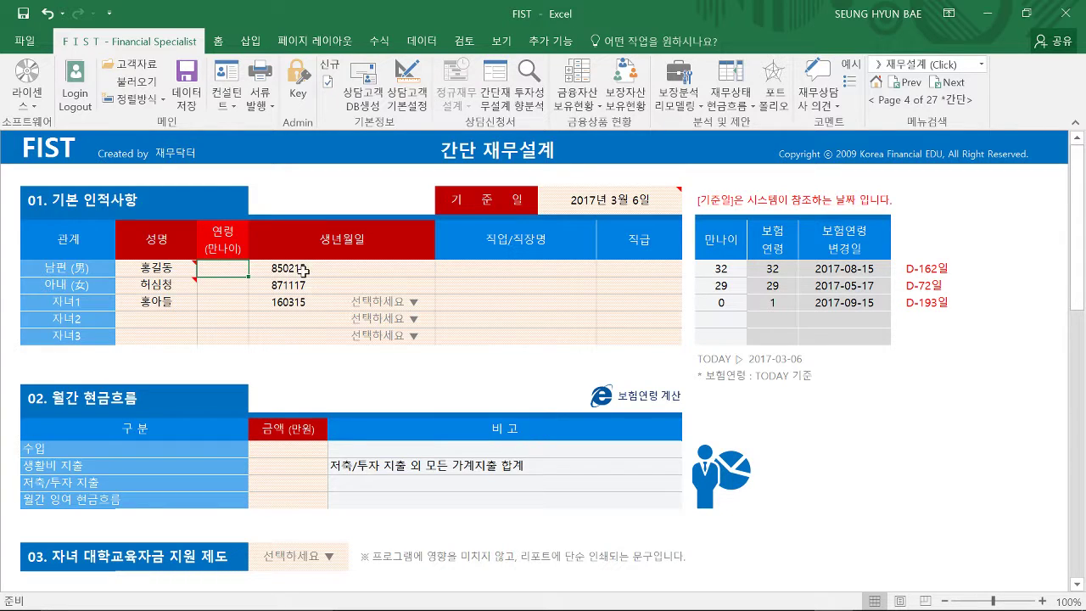
# - Compare the age (만나이) cells with the birth dates of the husband, wife and first child, and check the base date
pyautogui.moveTo(302, 268); pyautogui.dragTo(302, 302)
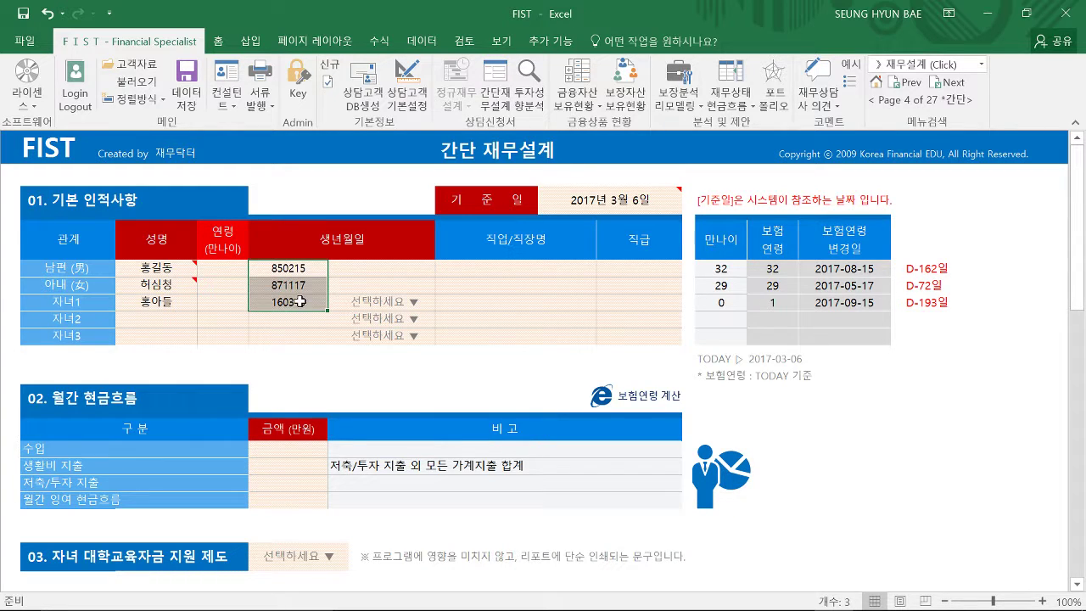
pyautogui.click(231, 270)
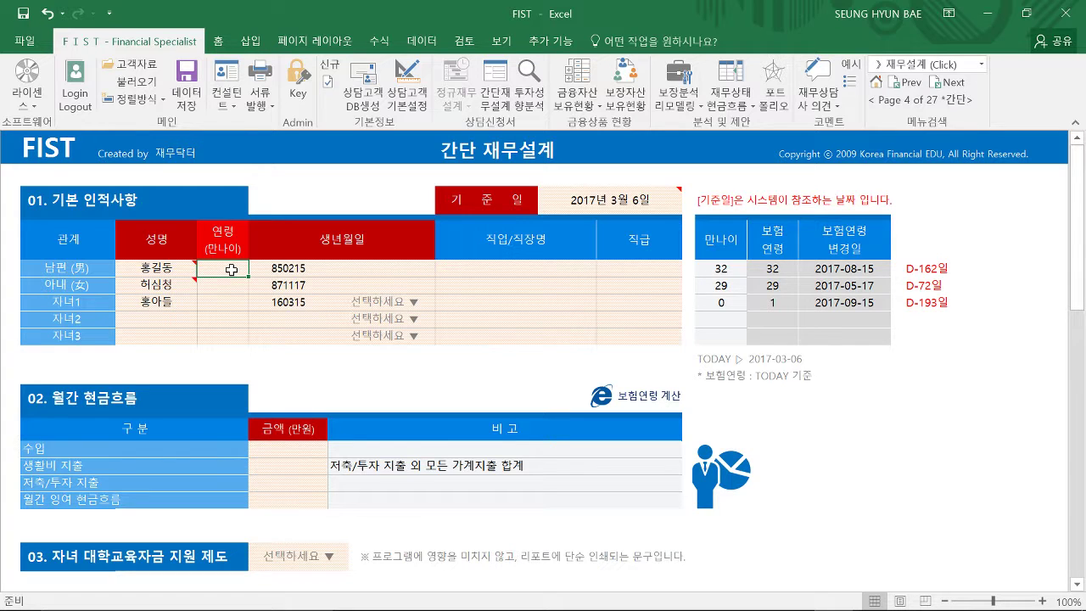
pyautogui.moveTo(230, 270); pyautogui.dragTo(229, 304)
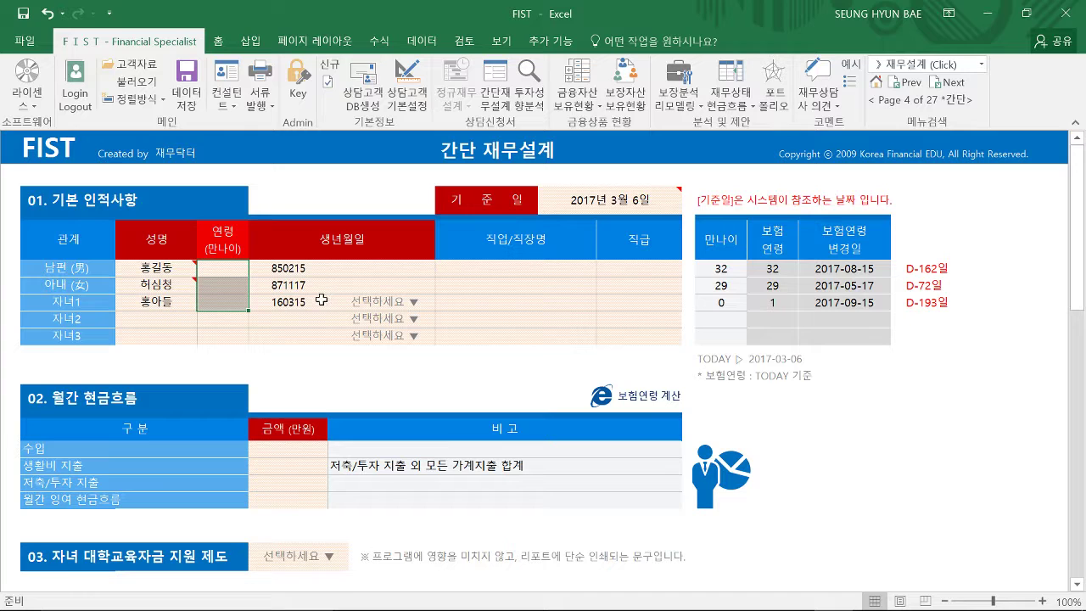
pyautogui.moveTo(290, 266); pyautogui.dragTo(291, 303)
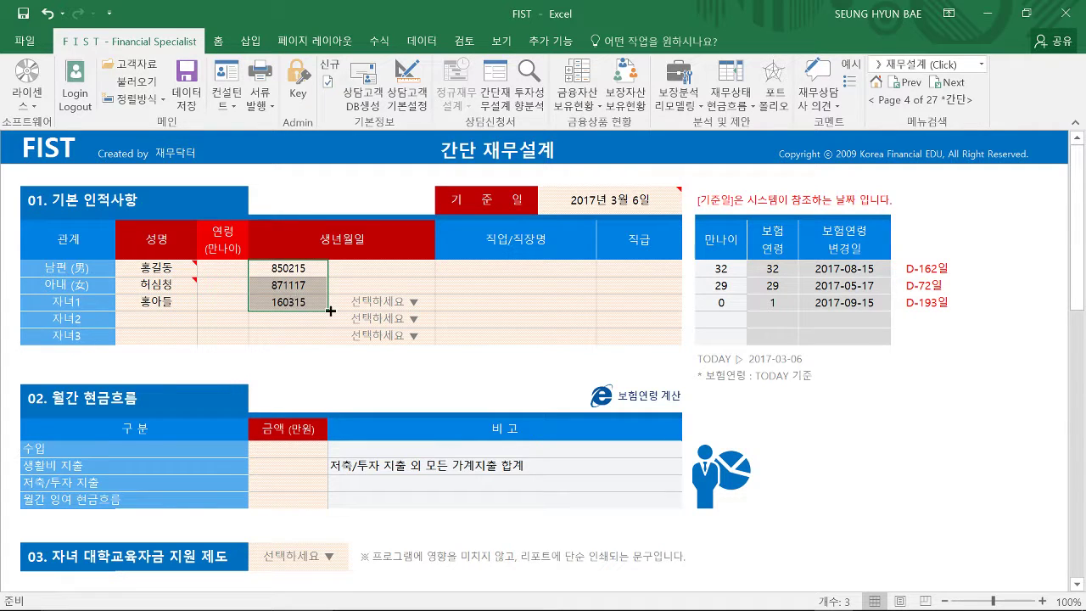
pyautogui.click(231, 269)
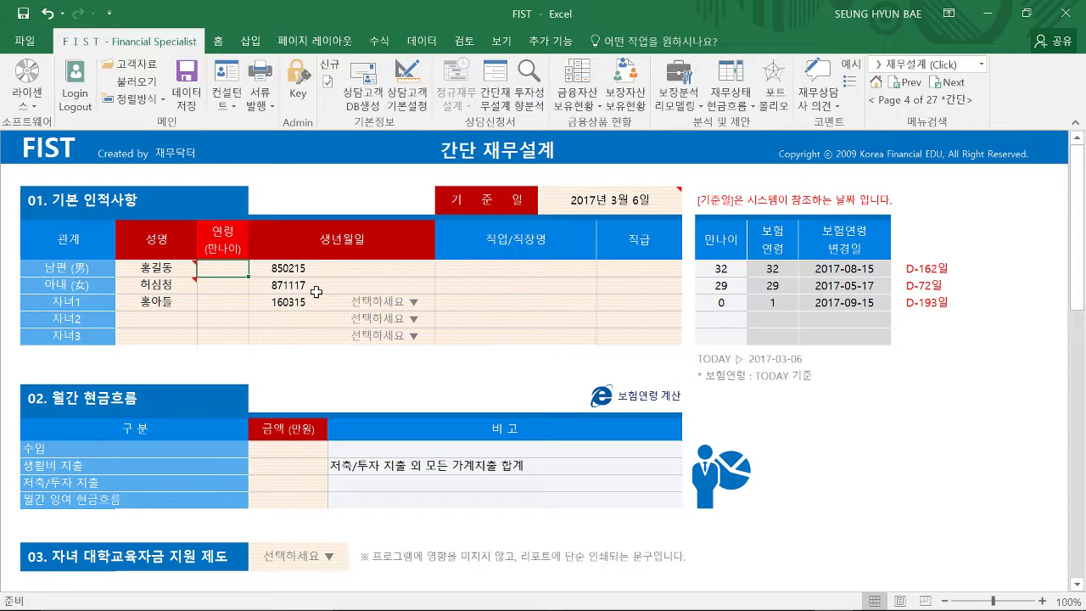
pyautogui.click(591, 204)
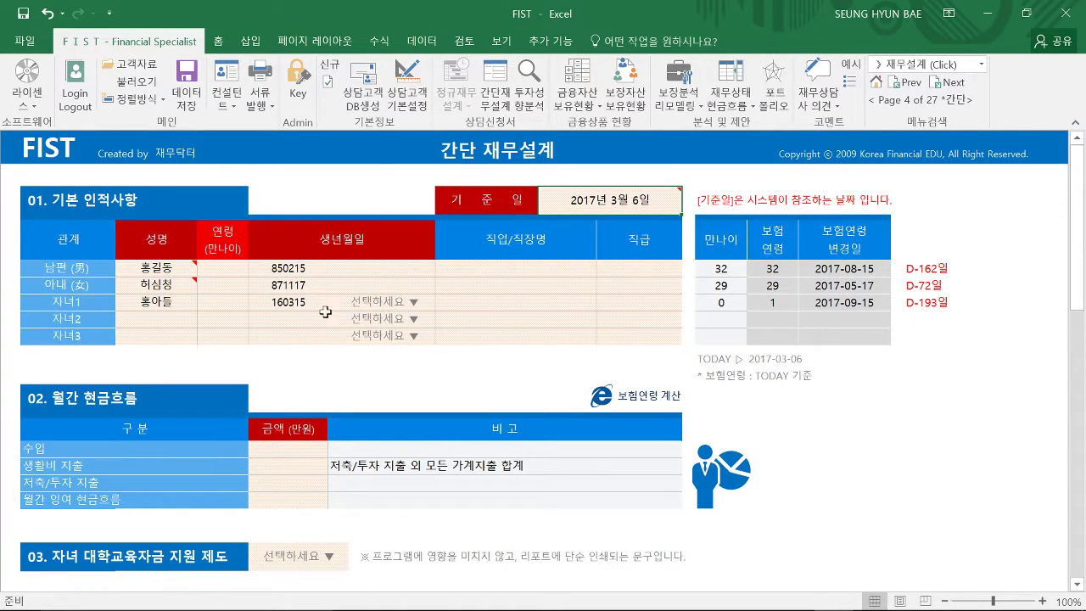
# - Save the customer's entered data to the database and close the completion notice
pyautogui.click(192, 97)
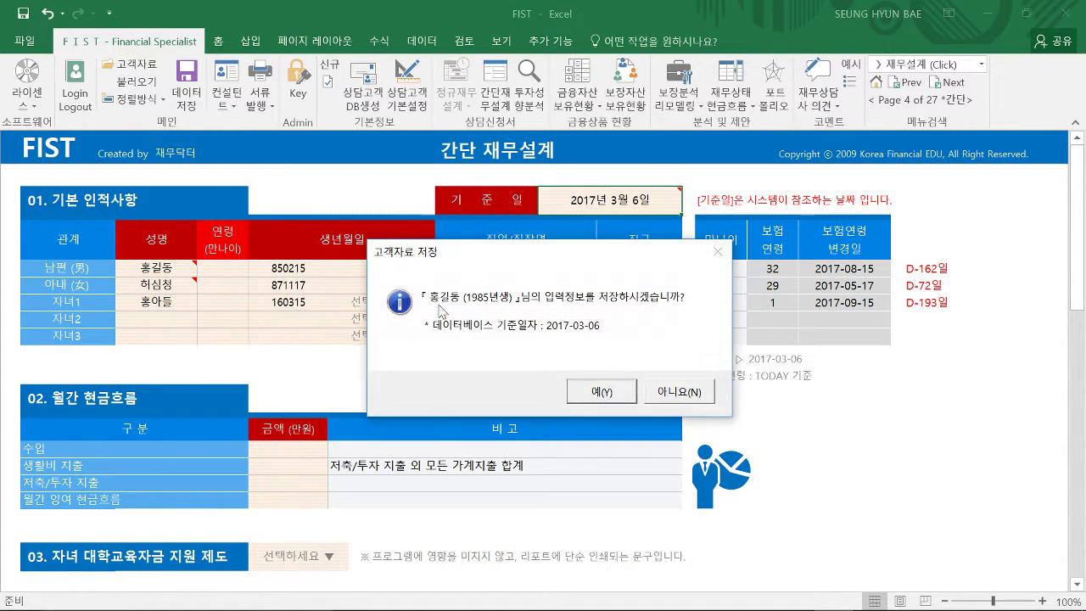
pyautogui.click(597, 391)
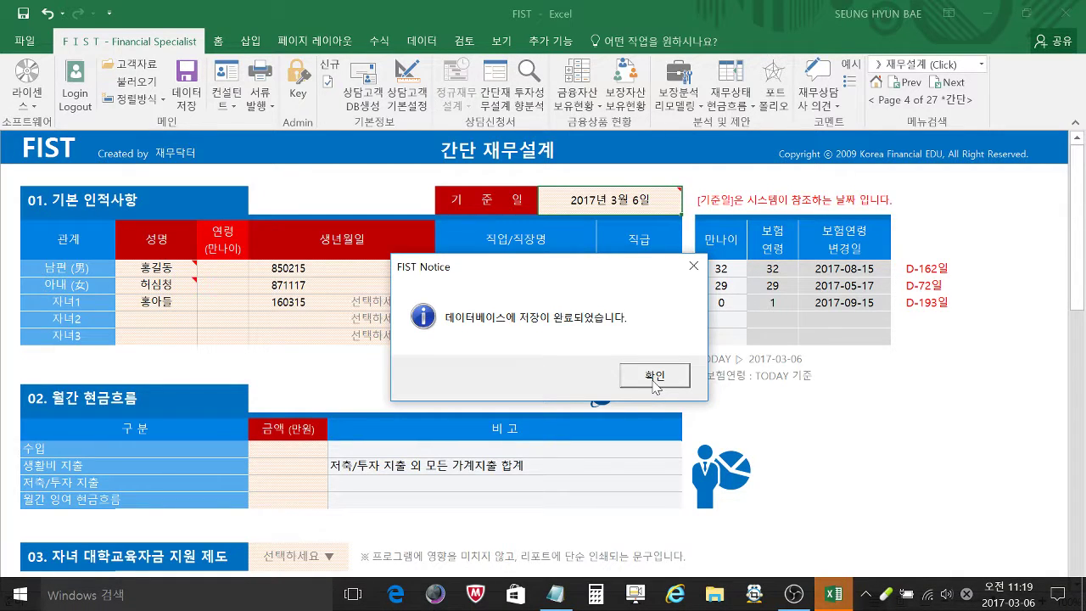
pyautogui.click(653, 384)
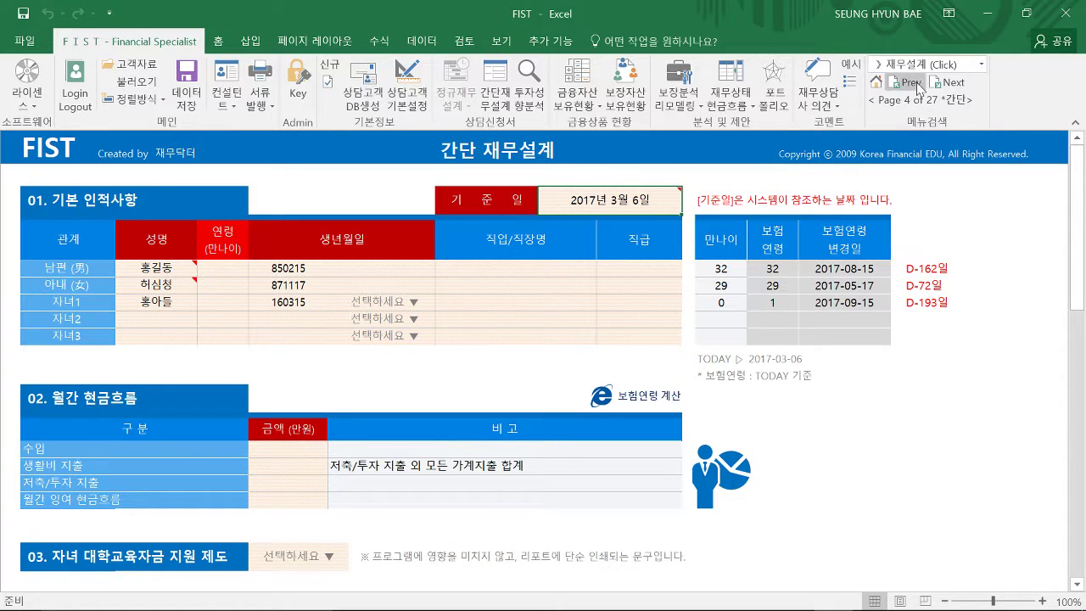
pyautogui.click(968, 65)
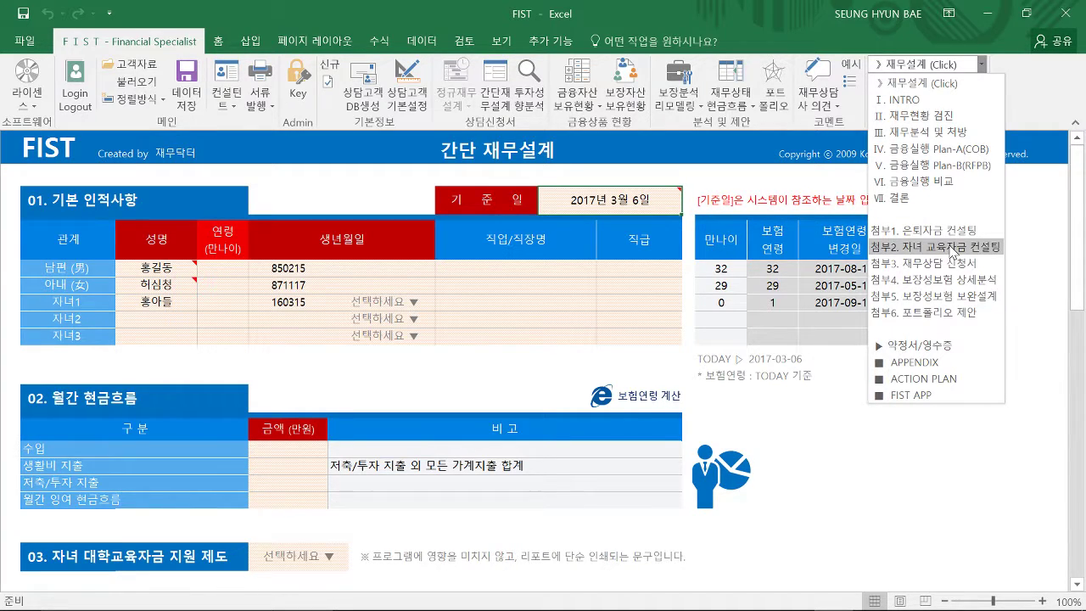
pyautogui.click(780, 21)
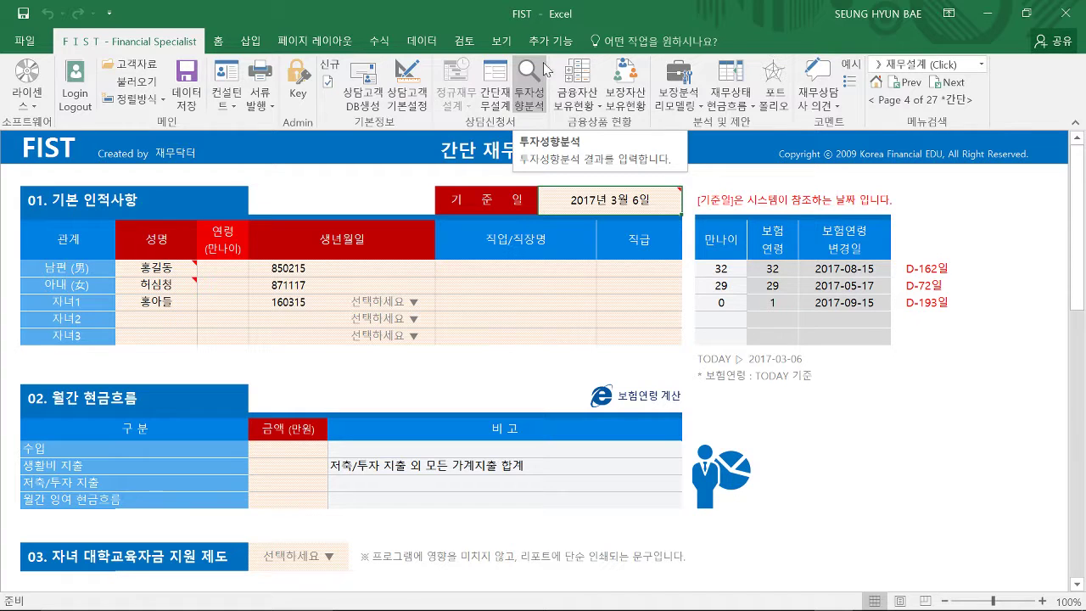
pyautogui.click(595, 107)
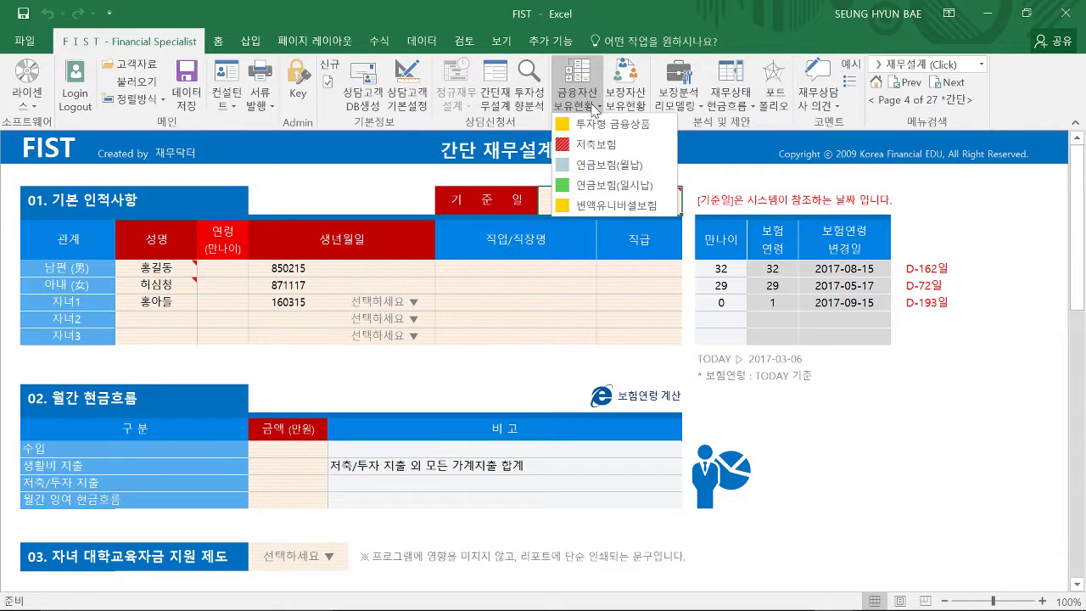
pyautogui.click(639, 85)
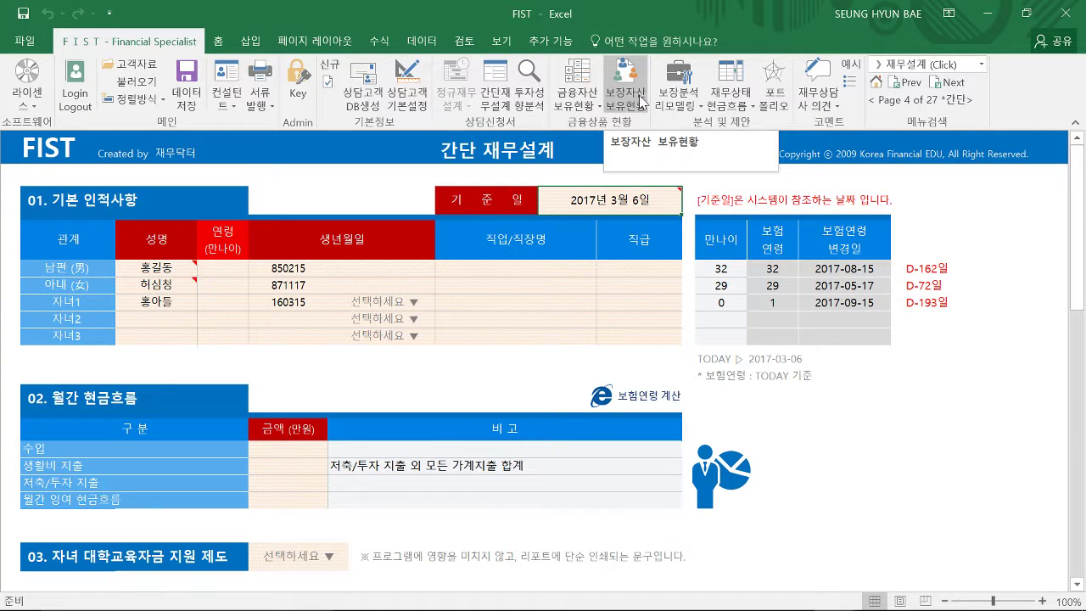
pyautogui.click(636, 103)
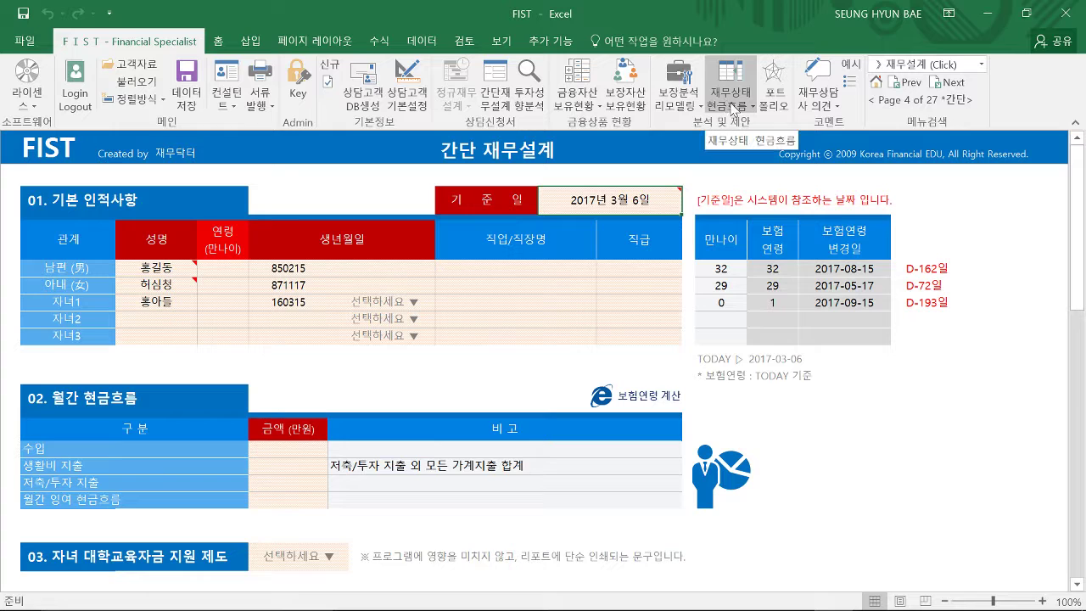
# - Open the COB portfolio (Plan-A) page and look through its short-term and long-term (장기운용) sections
pyautogui.click(778, 96)
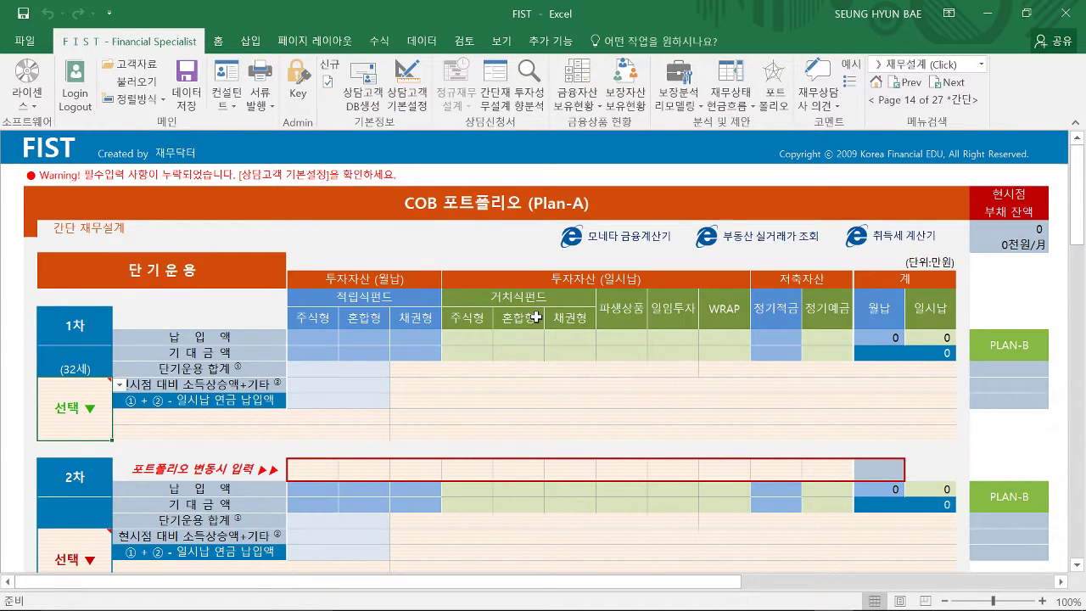
pyautogui.scroll(-20, 536, 316)
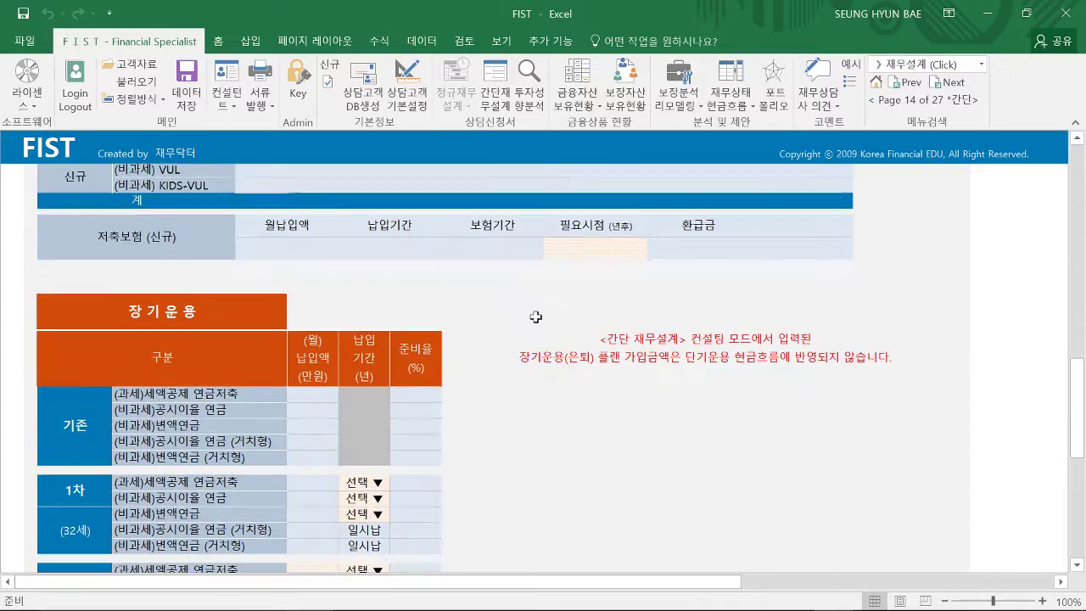
pyautogui.scroll(-9, 535, 316)
pyautogui.scroll(6, 531, 315)
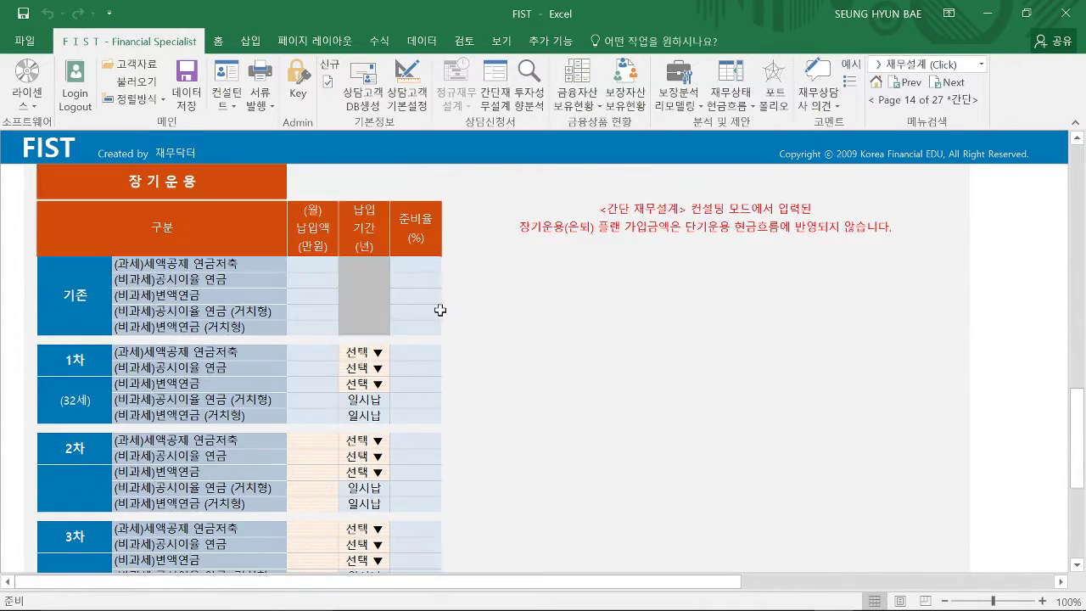
pyautogui.scroll(20, 439, 310)
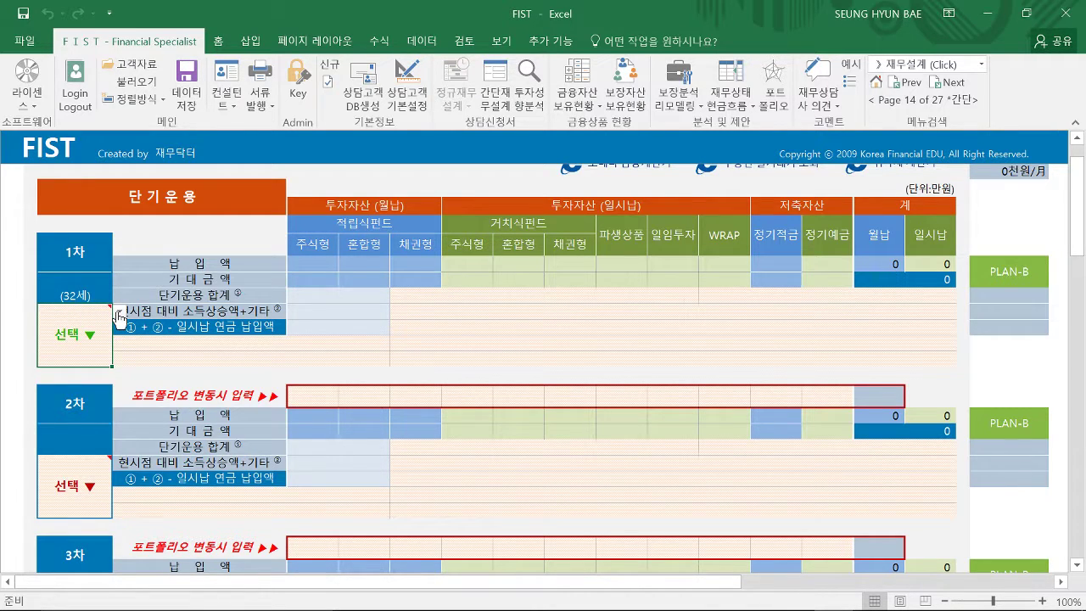
# - Set the operating periods of the 1차 and 2차 short-term (단기운용) plans to 5 years each
pyautogui.click(120, 312)
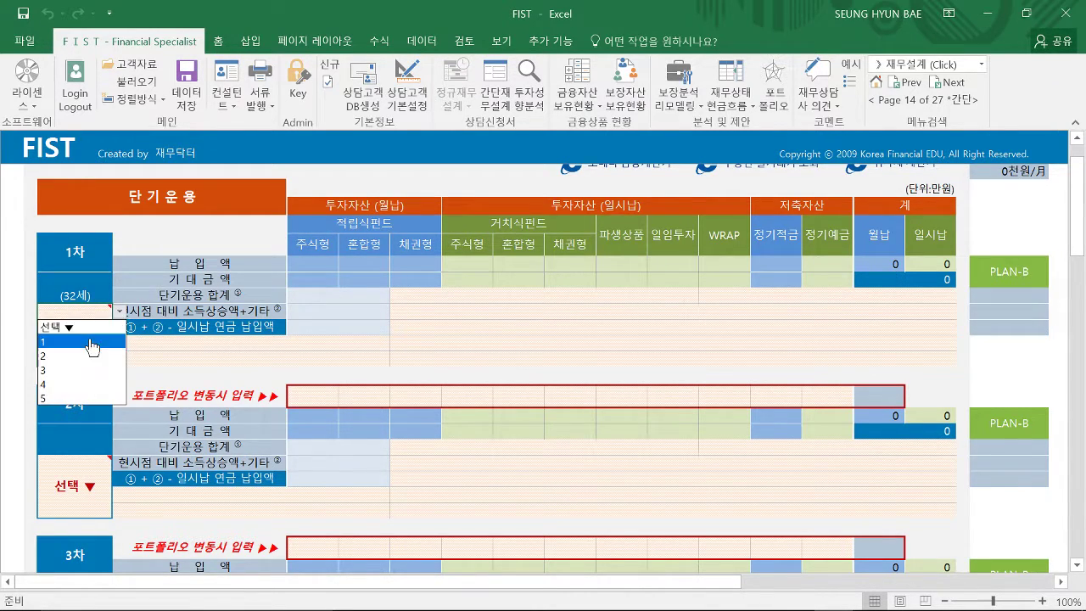
pyautogui.click(72, 399)
pyautogui.scroll(-1, 74, 450)
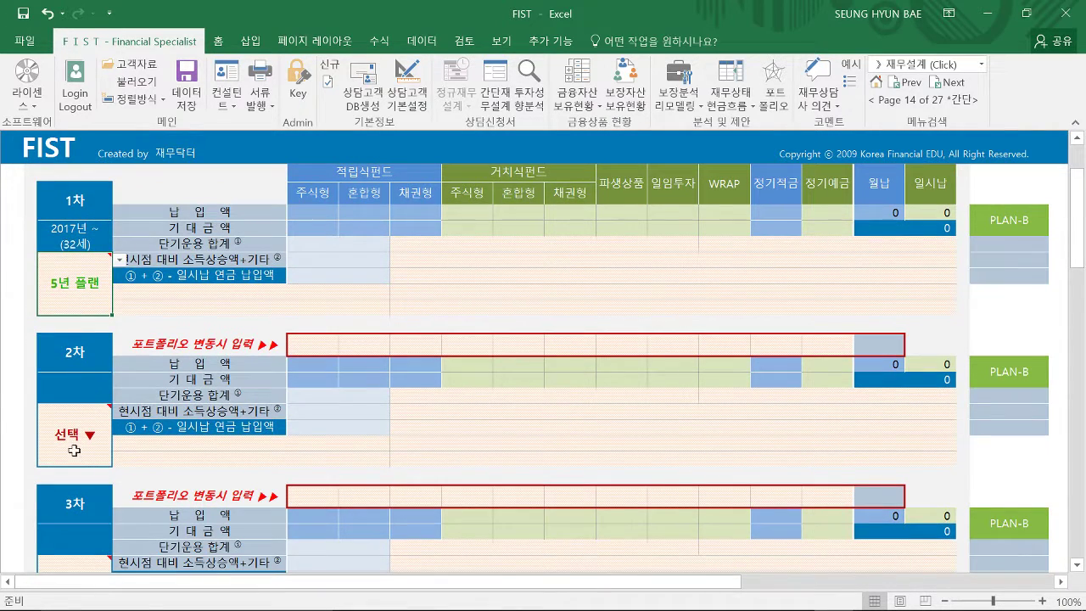
pyautogui.click(75, 450)
pyautogui.click(119, 410)
pyautogui.click(59, 500)
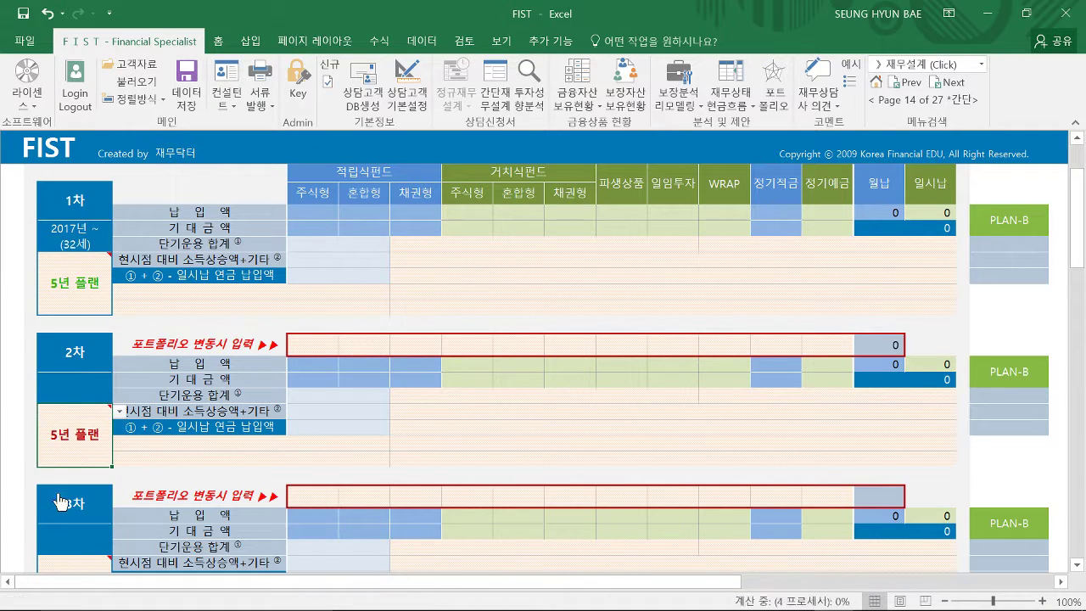
# - Set the operating periods of the 3차 and 4차 short-term plans to 5 years each
pyautogui.scroll(-1, 85, 458)
pyautogui.click(73, 452)
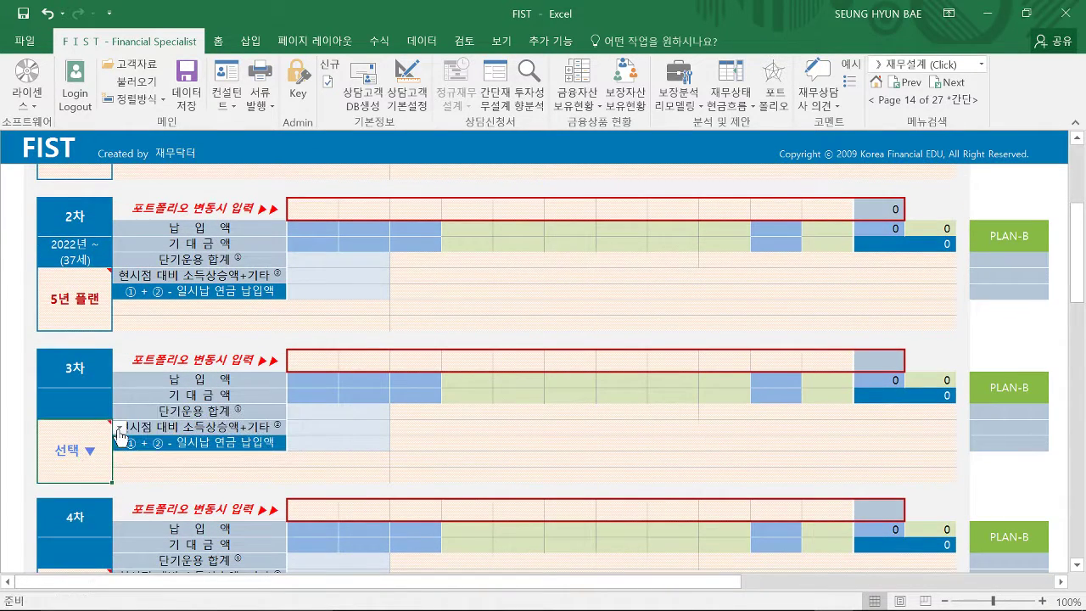
pyautogui.click(119, 429)
pyautogui.click(66, 514)
pyautogui.scroll(-4, 97, 458)
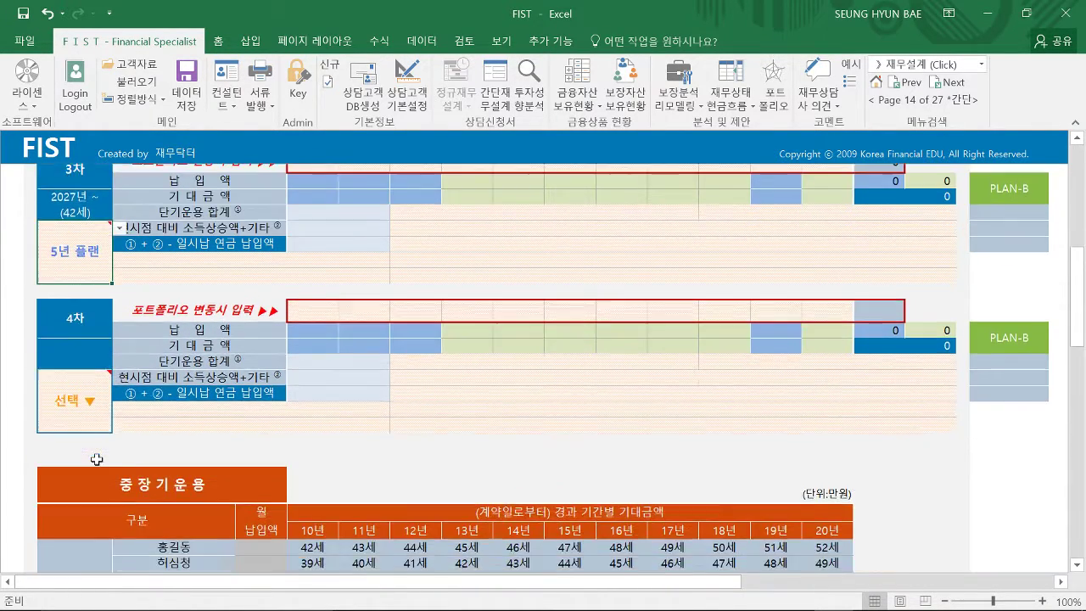
pyautogui.click(85, 395)
pyautogui.click(120, 368)
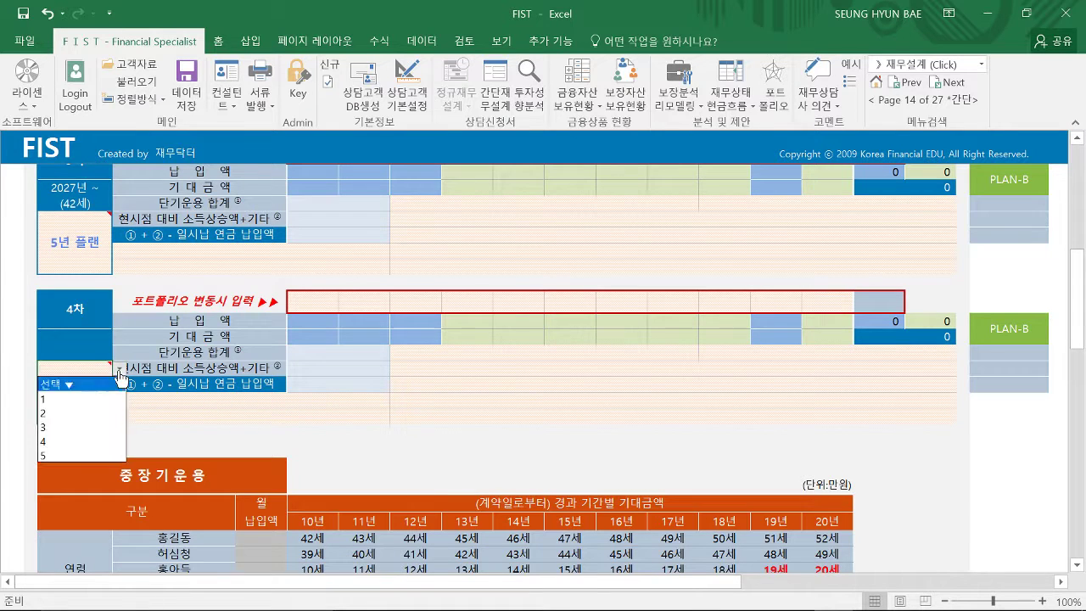
pyautogui.click(62, 456)
# - Review the start years, ages and selected operating periods of the 1차 to 4차 short-term plans, including the period cells' notes
pyautogui.scroll(5, 108, 412)
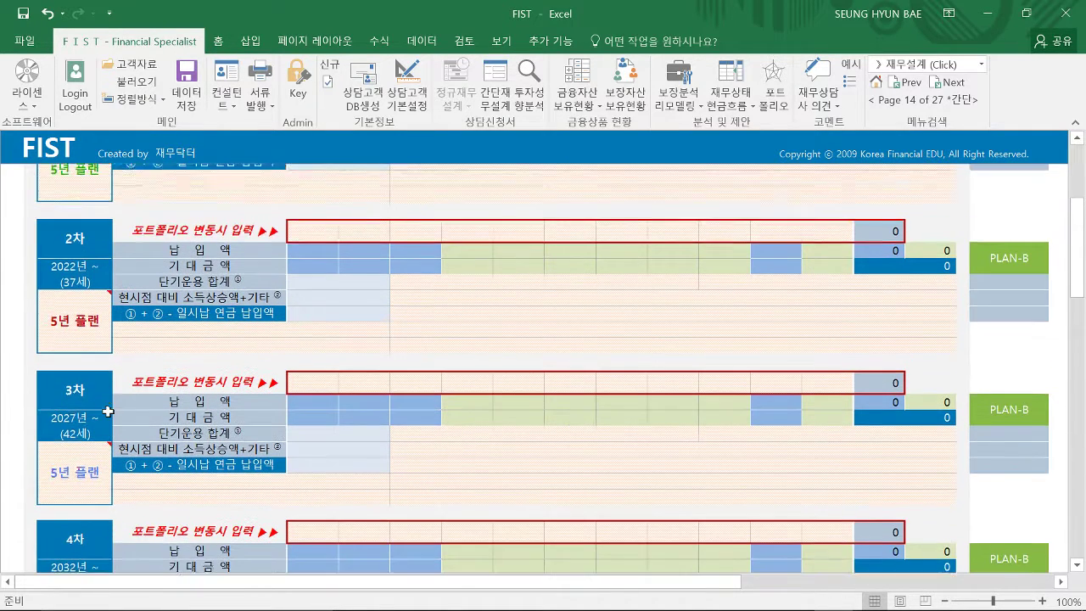
pyautogui.scroll(3, 108, 412)
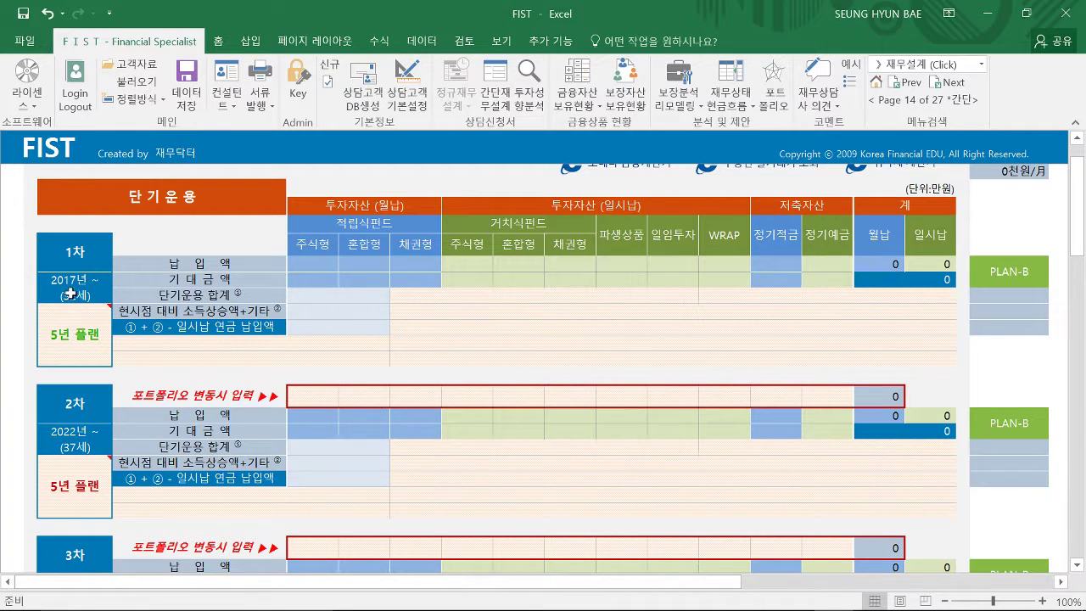
pyautogui.moveTo(84, 313)
pyautogui.scroll(-4, 72, 490)
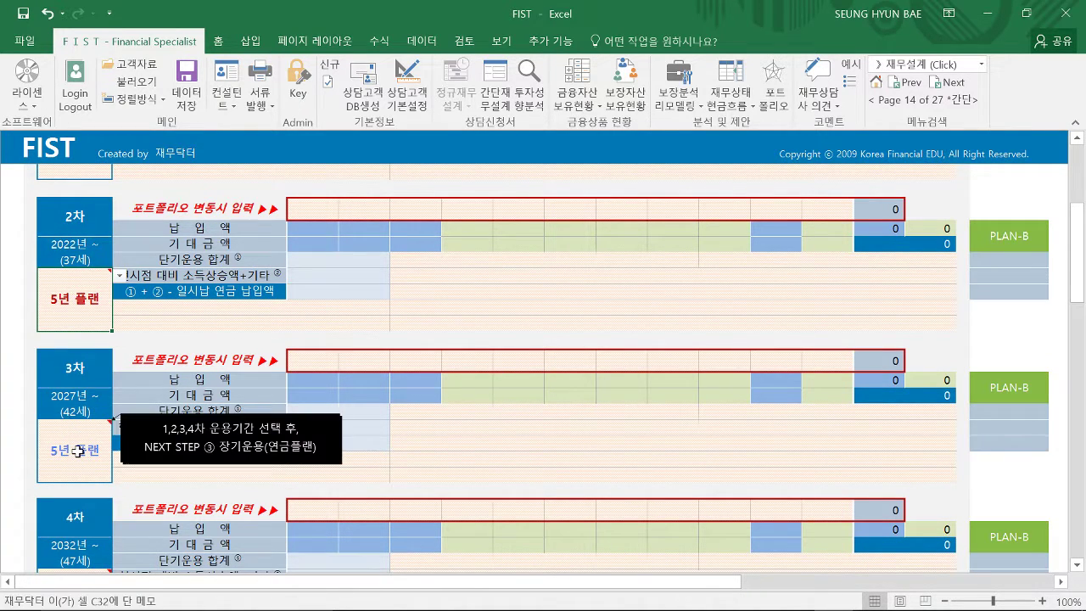
pyautogui.scroll(-3, 79, 424)
pyautogui.click(77, 451)
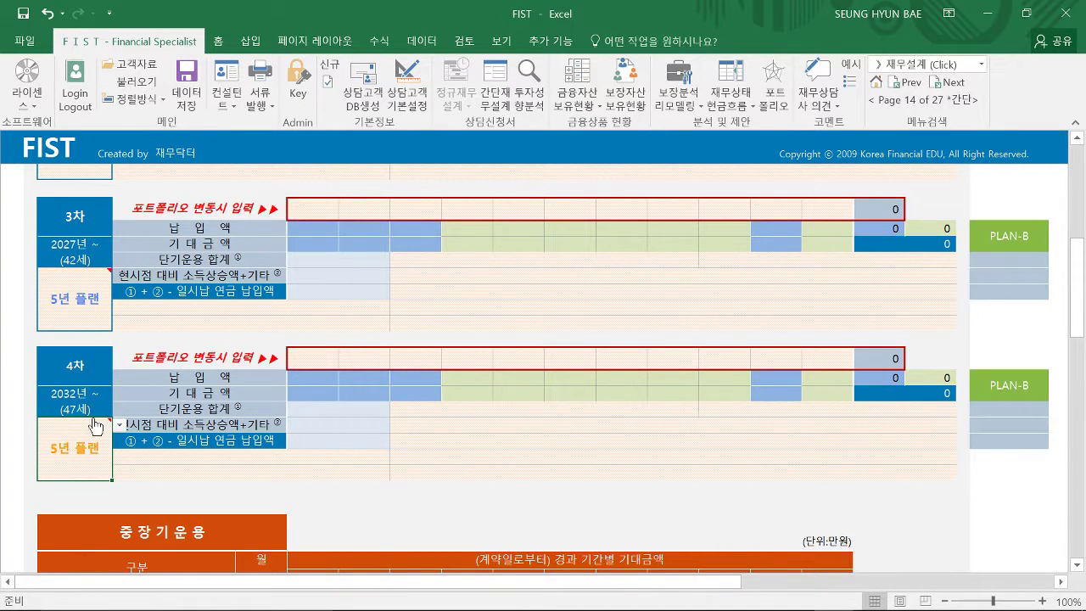
pyautogui.moveTo(88, 443)
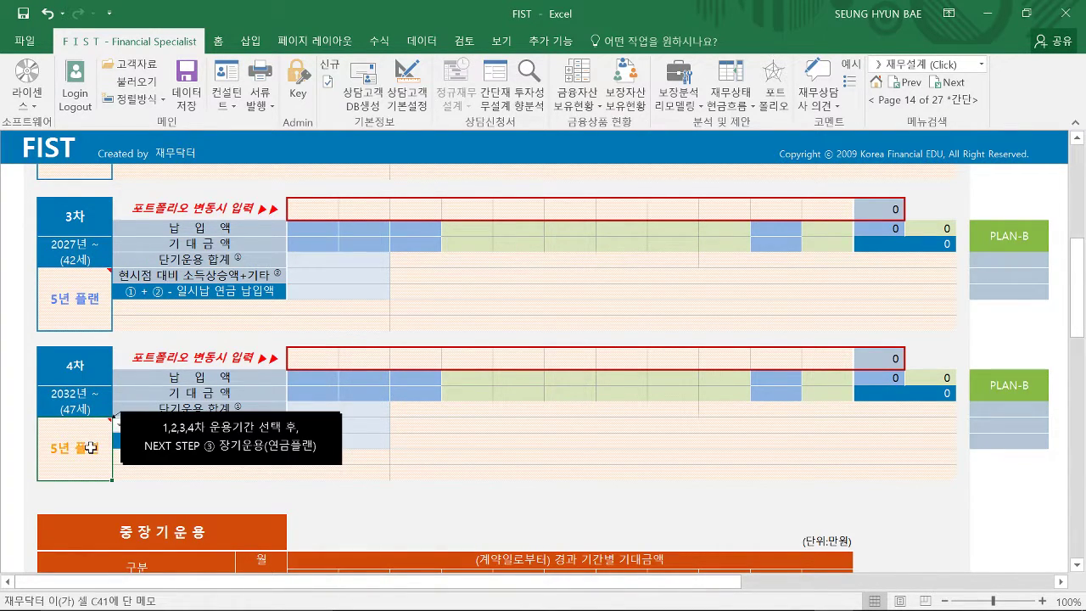
pyautogui.scroll(8, 91, 447)
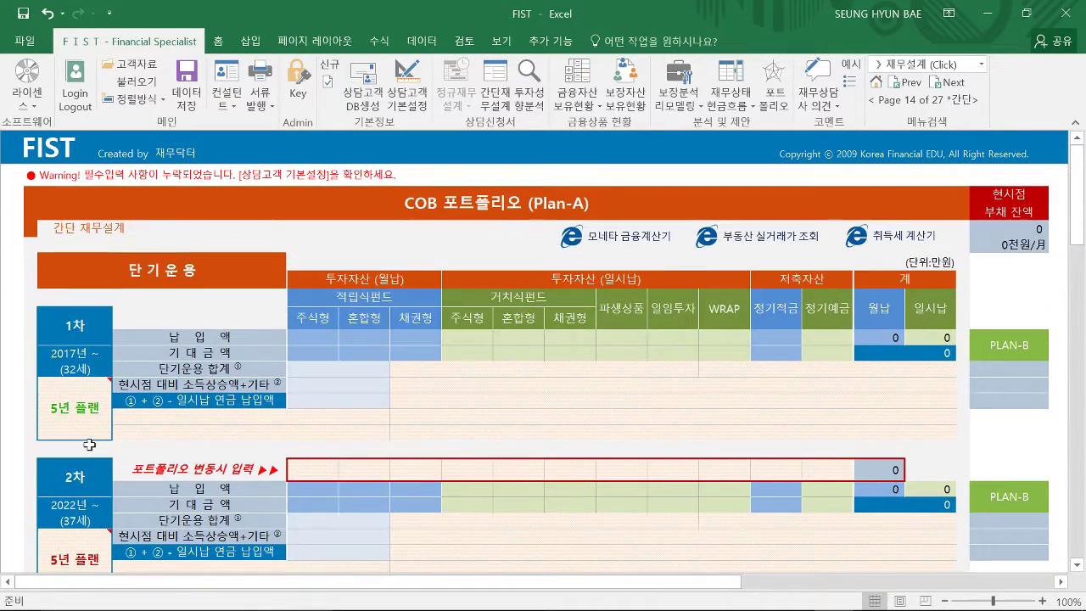
pyautogui.scroll(-3, 78, 398)
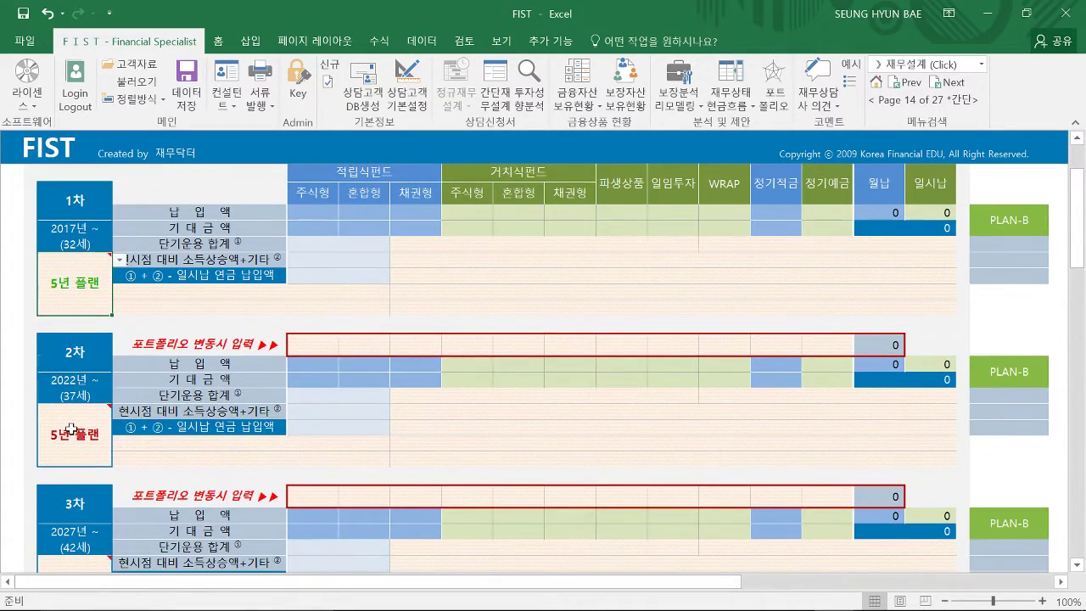
pyautogui.moveTo(72, 426)
pyautogui.scroll(-2, 72, 427)
pyautogui.scroll(-2, 70, 509)
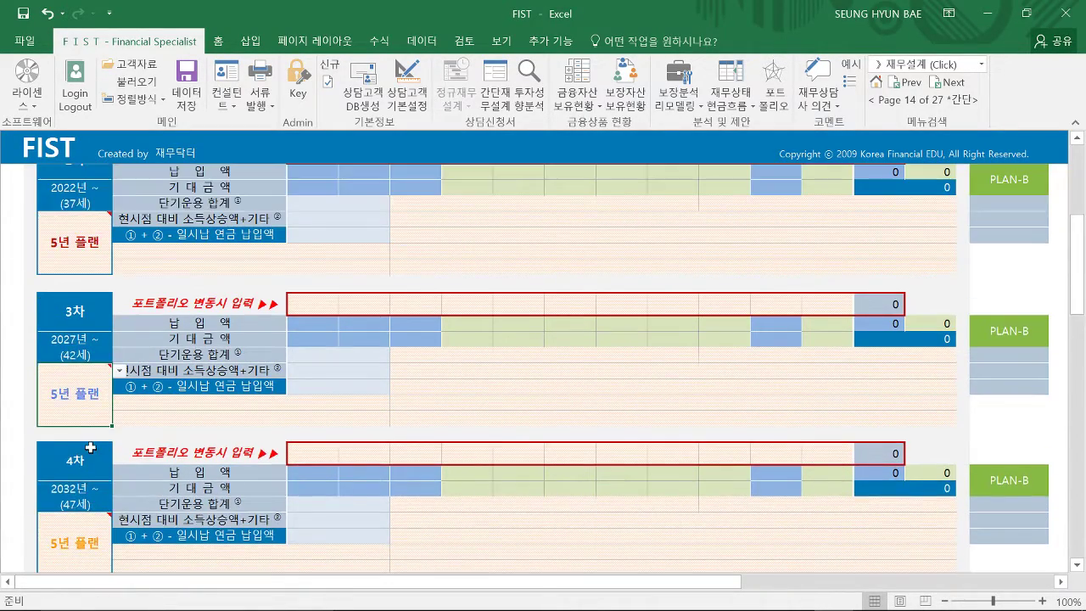
# - Recheck the operating periods of the 1차 to 4차 short-term plans, including the year options available for the 4차 plan
pyautogui.click(69, 531)
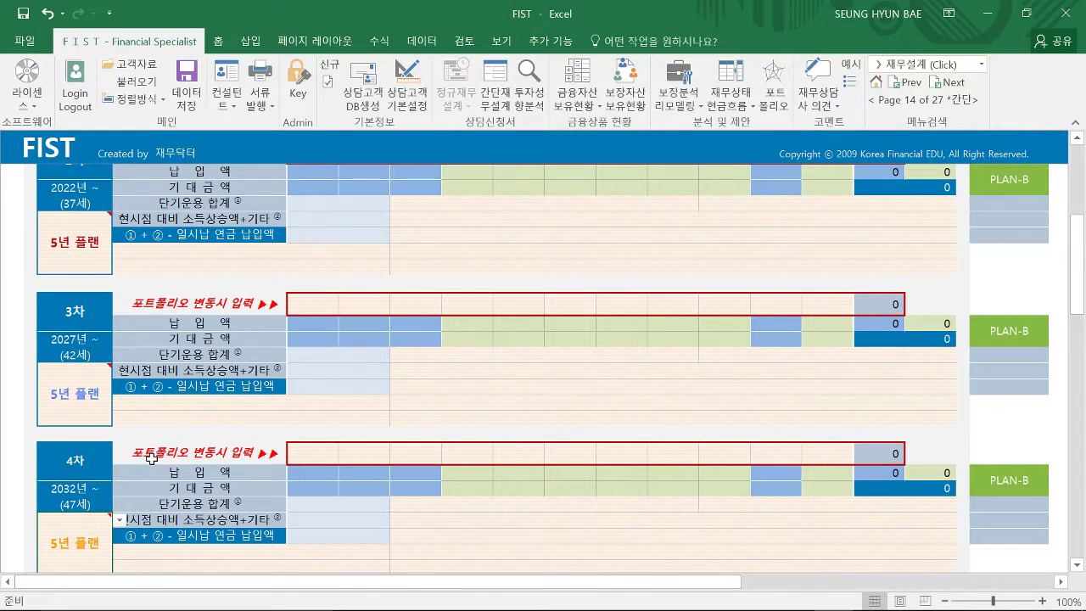
pyautogui.scroll(5, 176, 433)
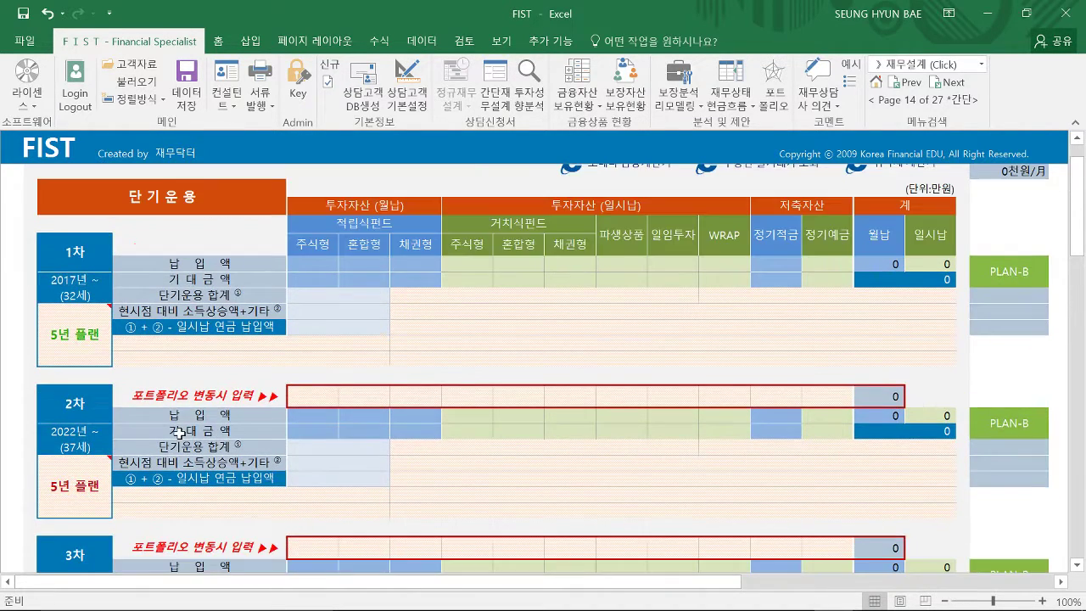
pyautogui.scroll(2, 178, 433)
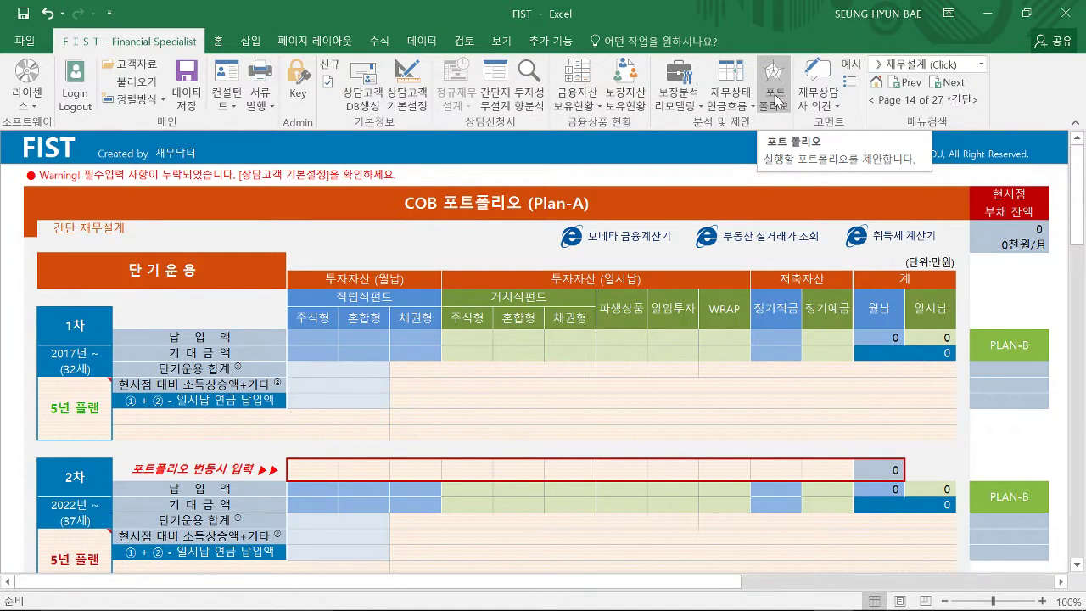
pyautogui.click(76, 405)
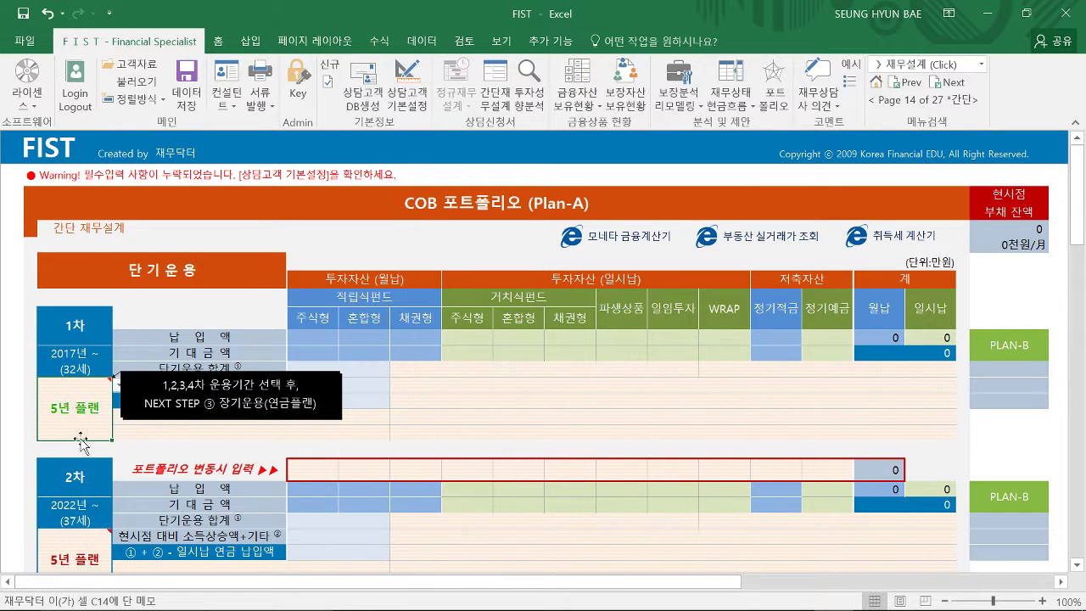
pyautogui.scroll(-3, 82, 441)
pyautogui.click(78, 428)
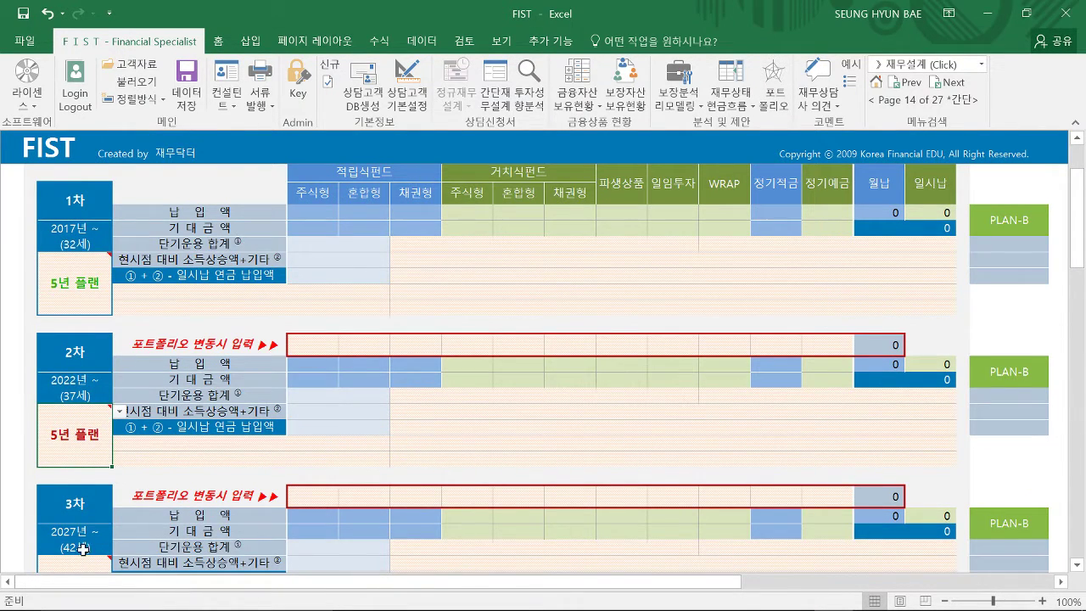
pyautogui.scroll(-3, 83, 549)
pyautogui.click(81, 464)
pyautogui.scroll(-3, 89, 450)
pyautogui.click(79, 457)
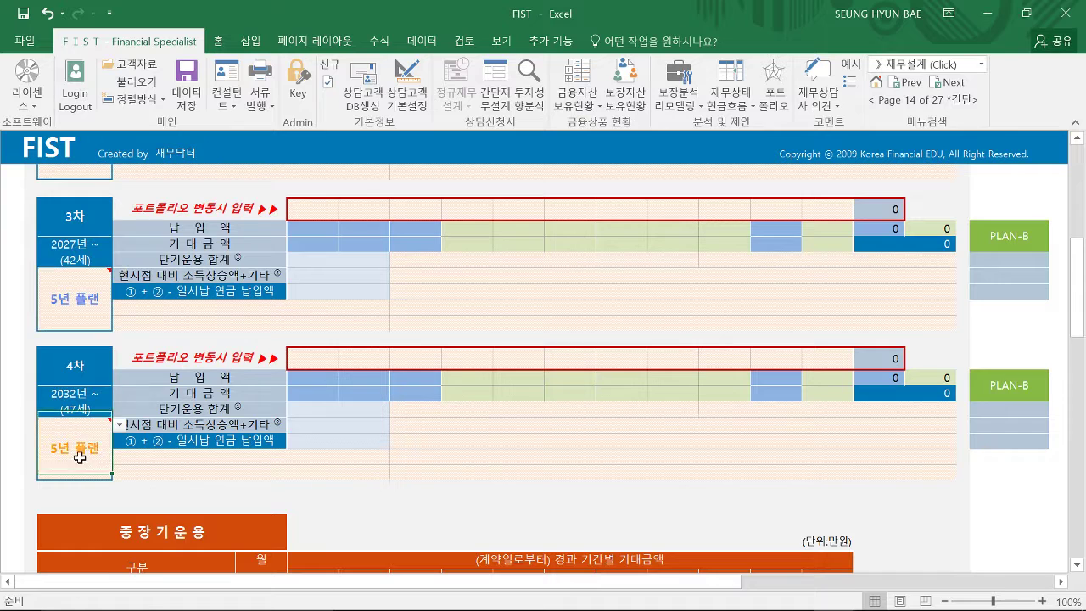
pyautogui.click(119, 425)
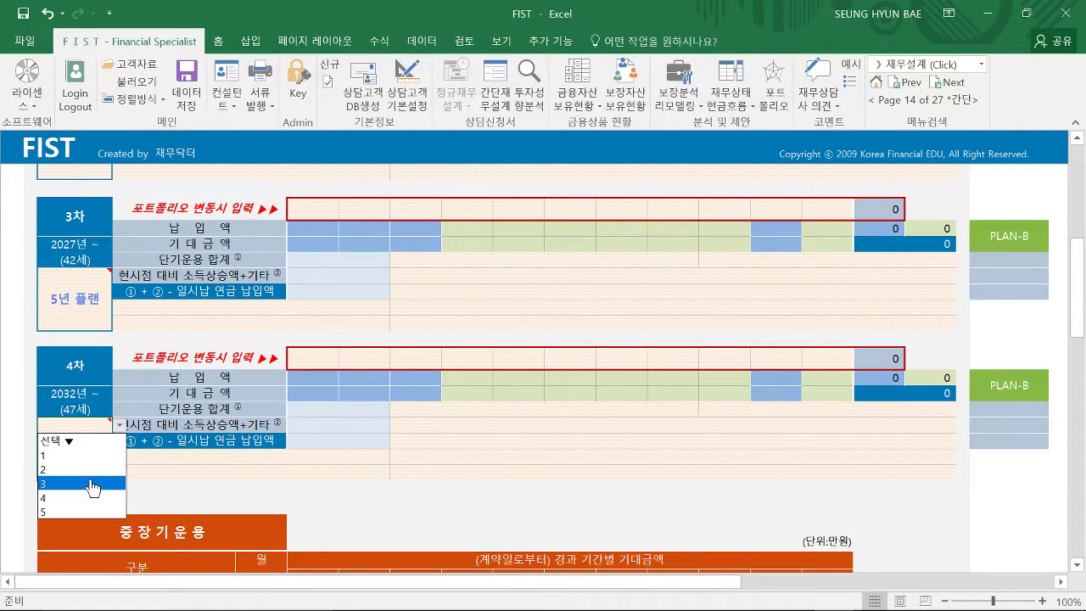
pyautogui.click(85, 296)
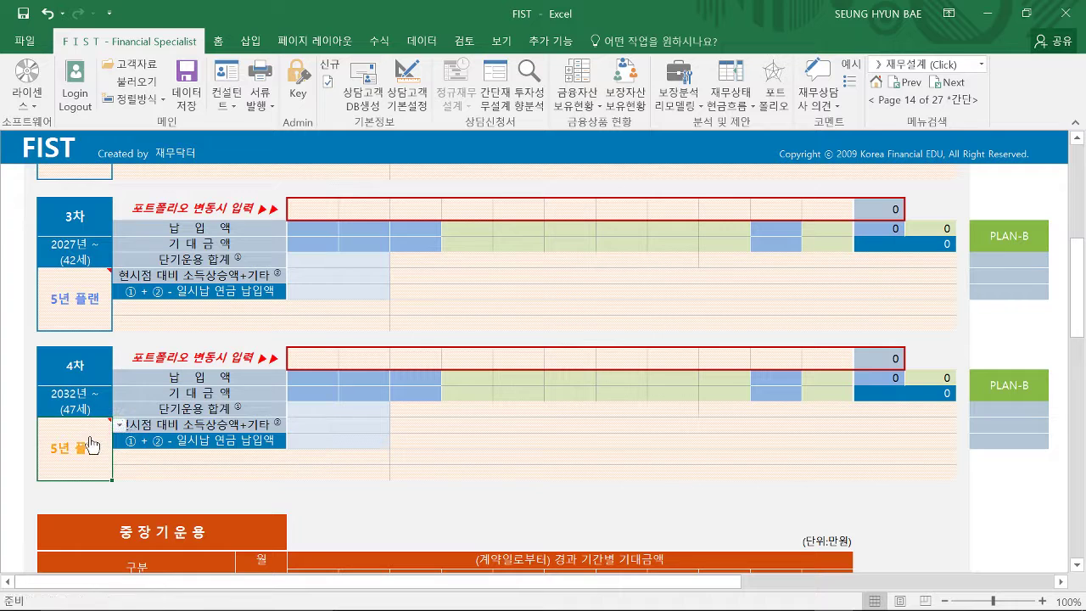
pyautogui.click(78, 303)
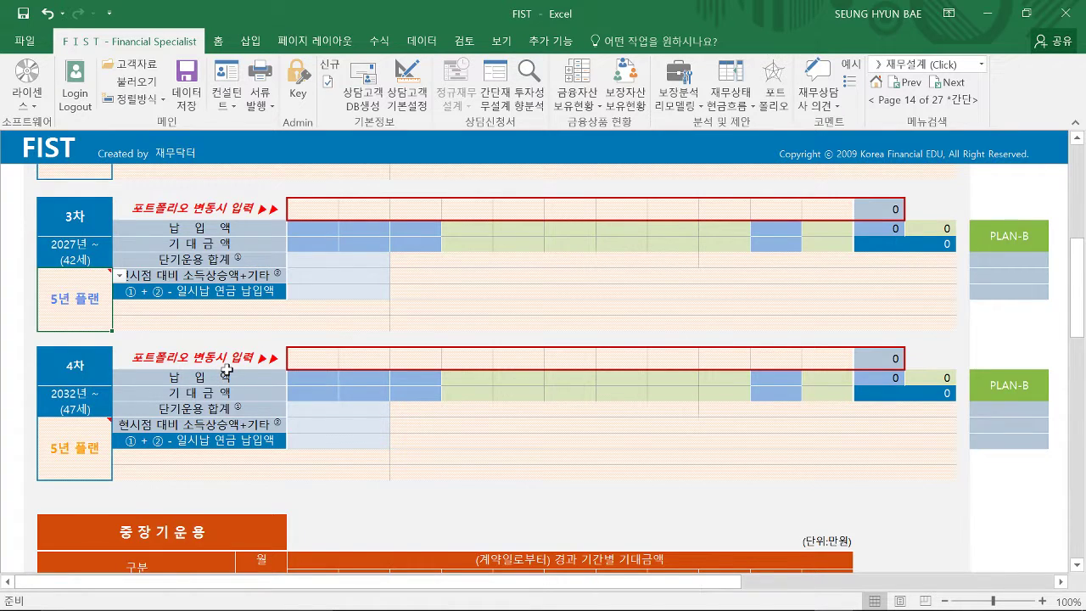
# - Examine the start years, ages and payment period (납입기간) fields of the 1차 to 4차 plans in the long-term (장기운용) section
pyautogui.scroll(-4, 227, 369)
pyautogui.scroll(8, 227, 369)
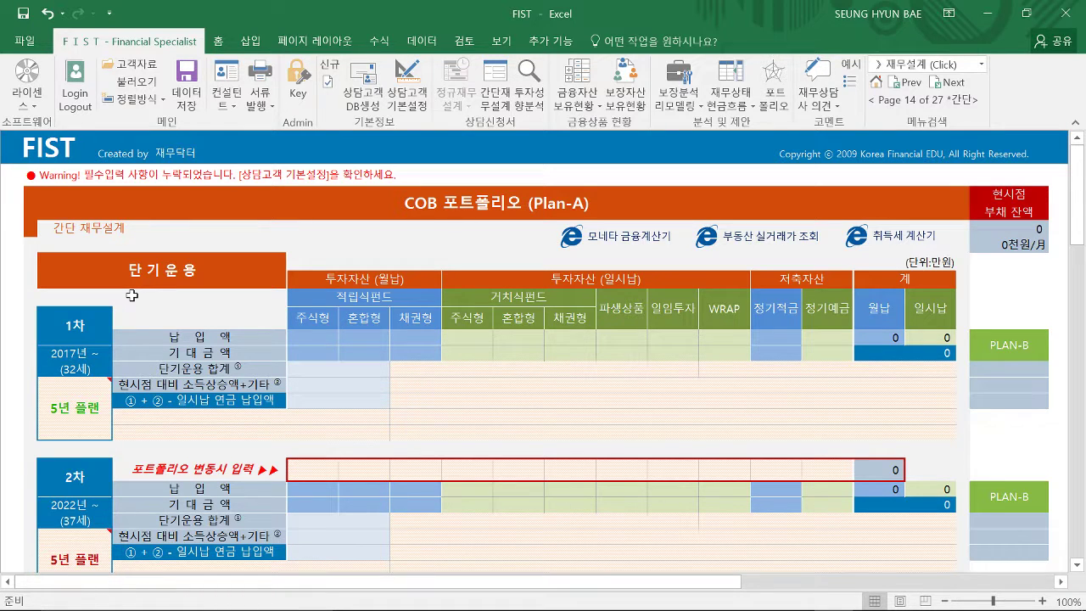
pyautogui.scroll(-15, 178, 305)
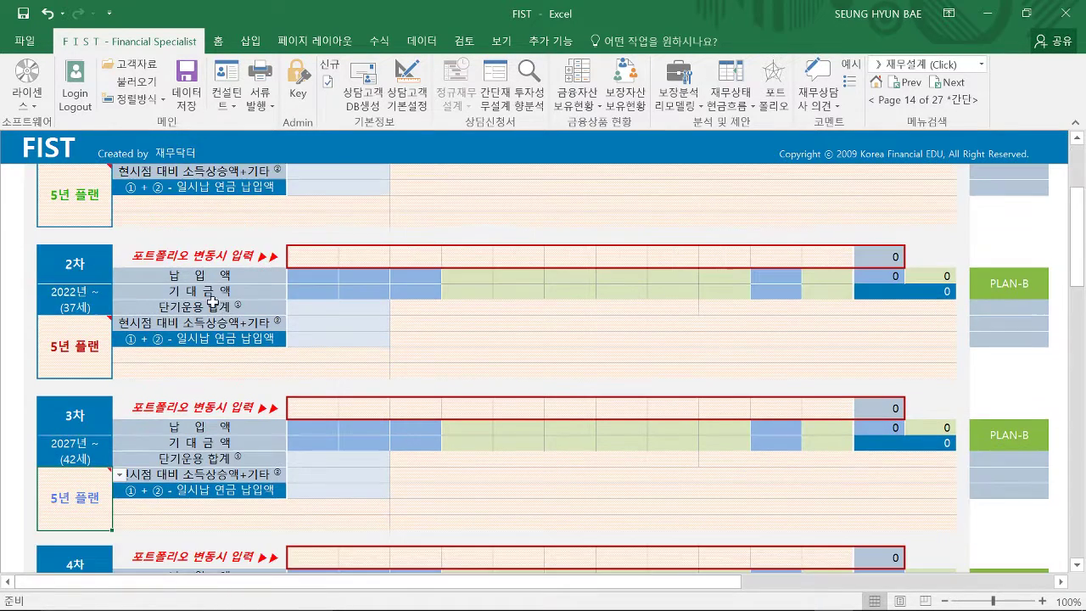
pyautogui.scroll(-6, 216, 303)
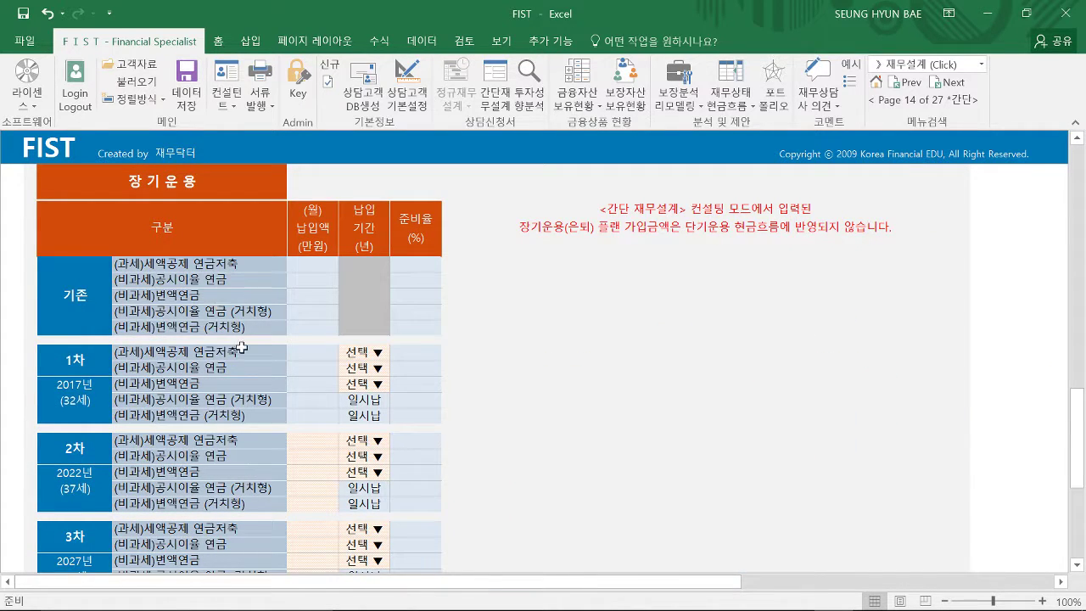
pyautogui.click(366, 384)
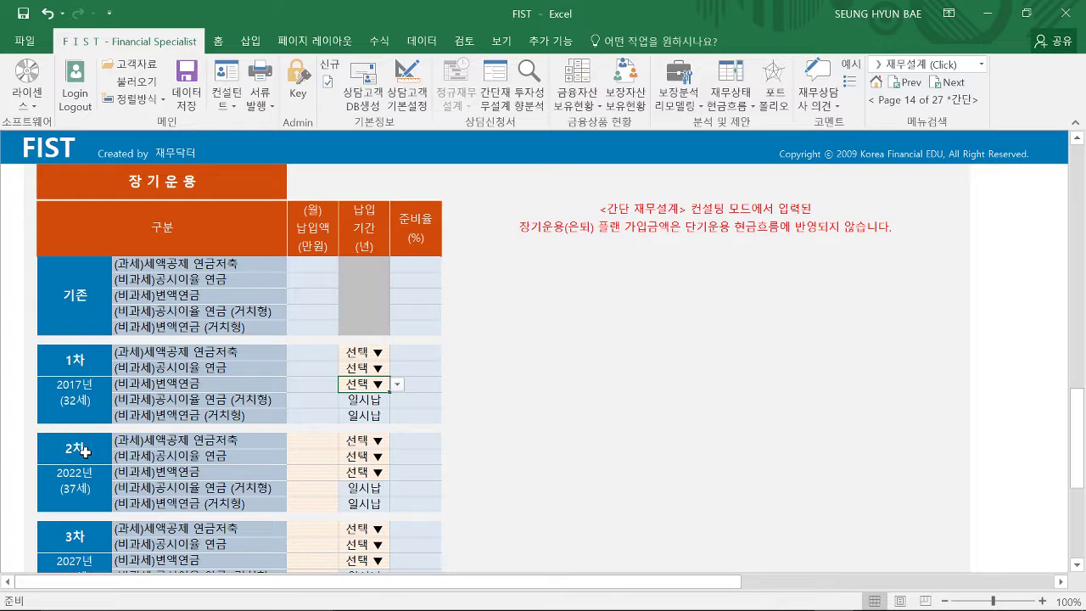
pyautogui.scroll(-3, 109, 440)
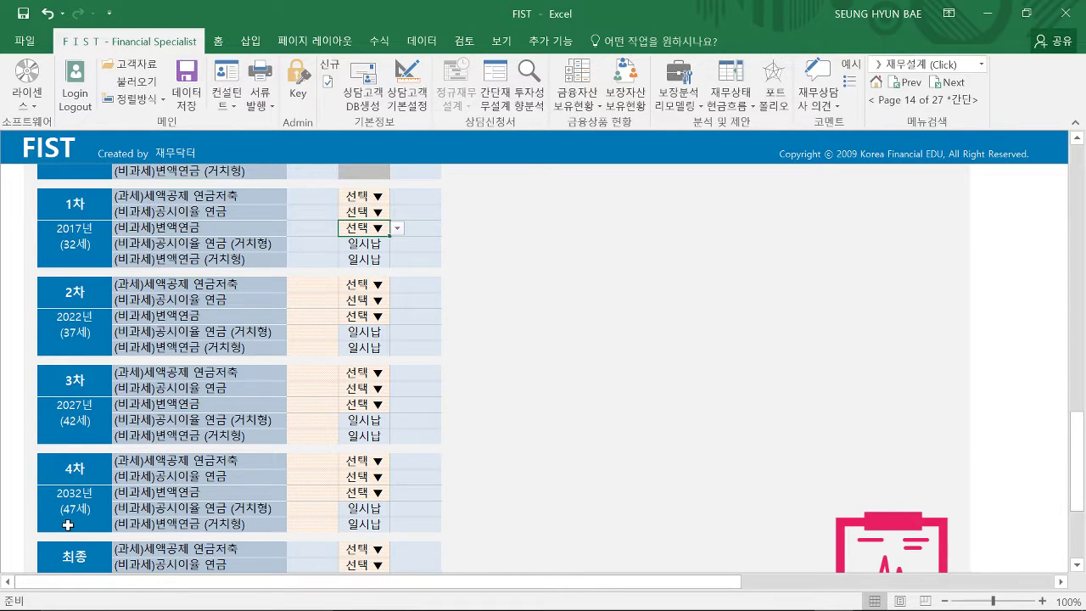
pyautogui.scroll(7, 165, 437)
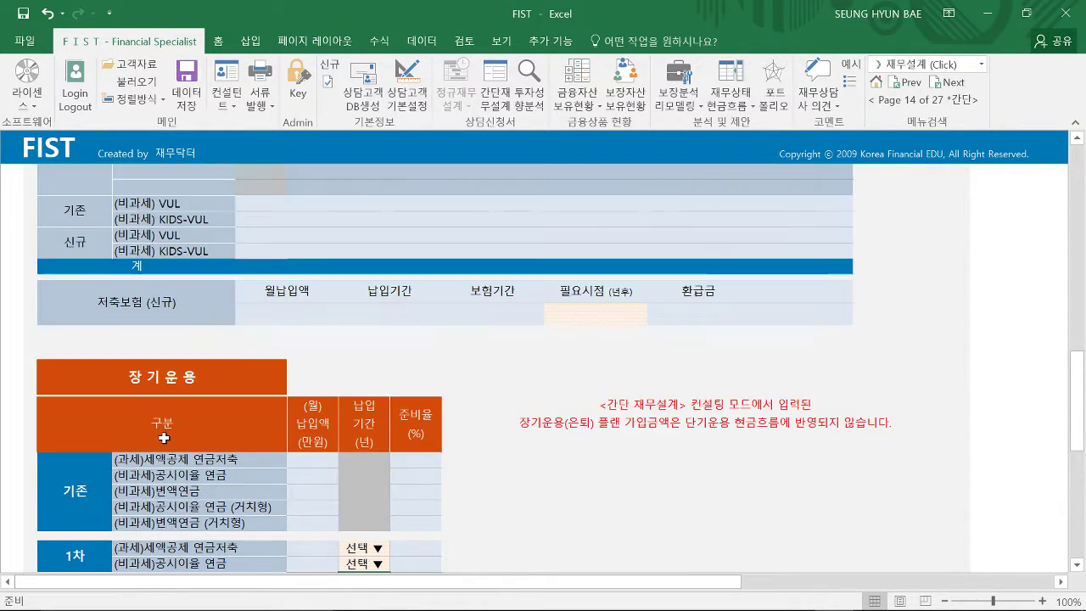
pyautogui.scroll(-1, 238, 412)
pyautogui.scroll(11, 711, 201)
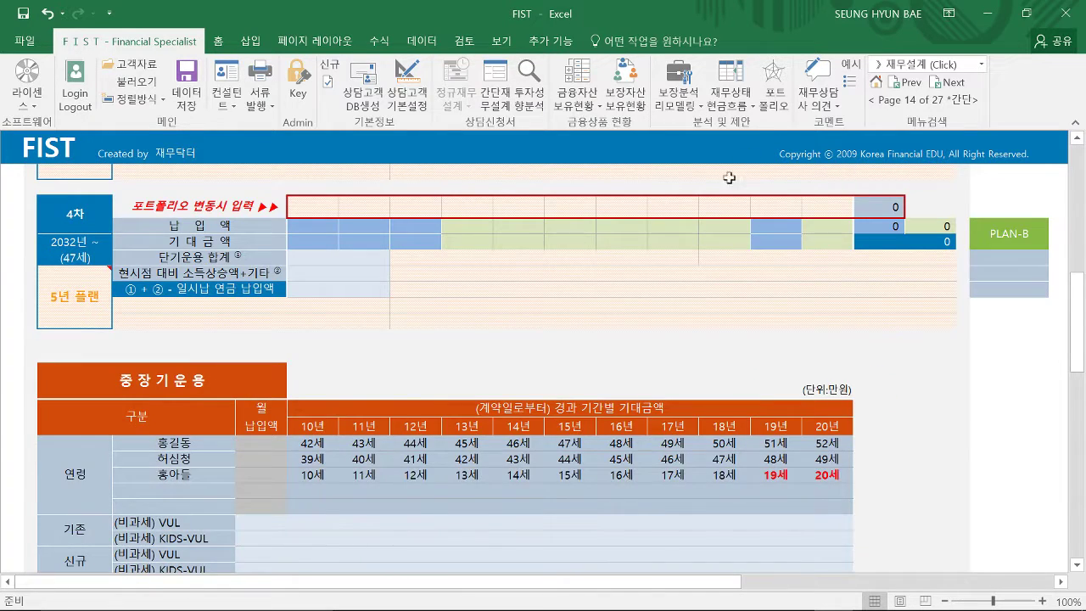
pyautogui.scroll(8, 711, 201)
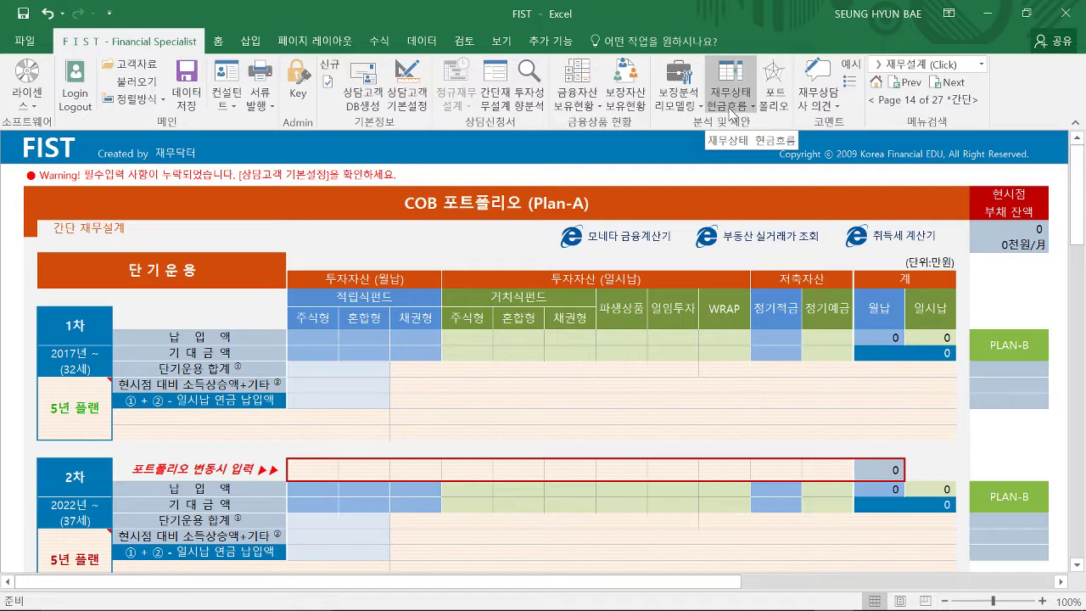
# - Open the cash flow statement (현금흐름표) and look through its income and savings and investment (저축 및 투자지출) tables
pyautogui.click(737, 111)
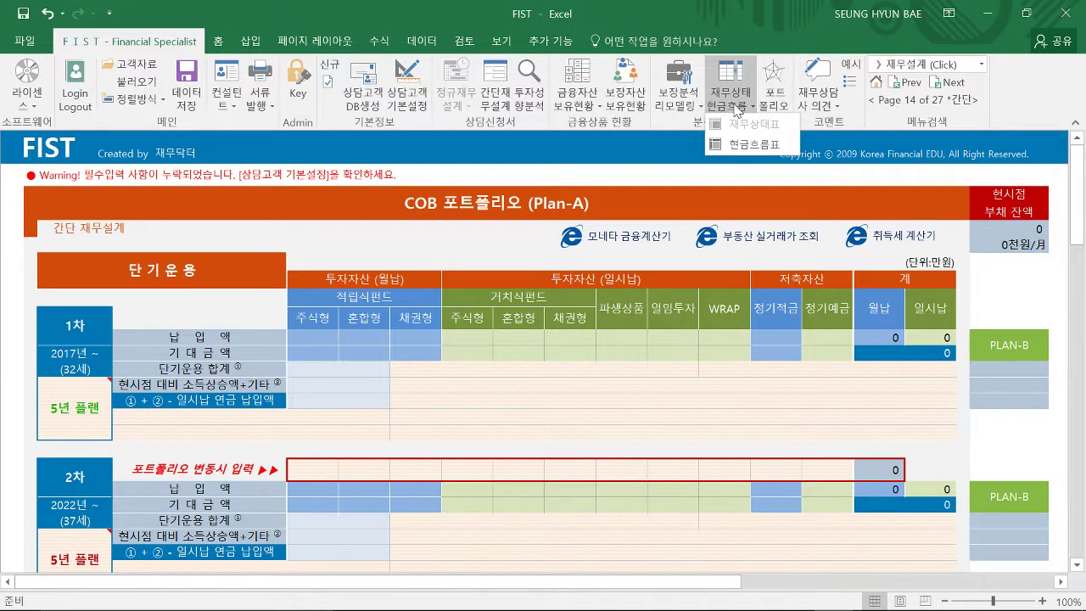
pyautogui.click(753, 145)
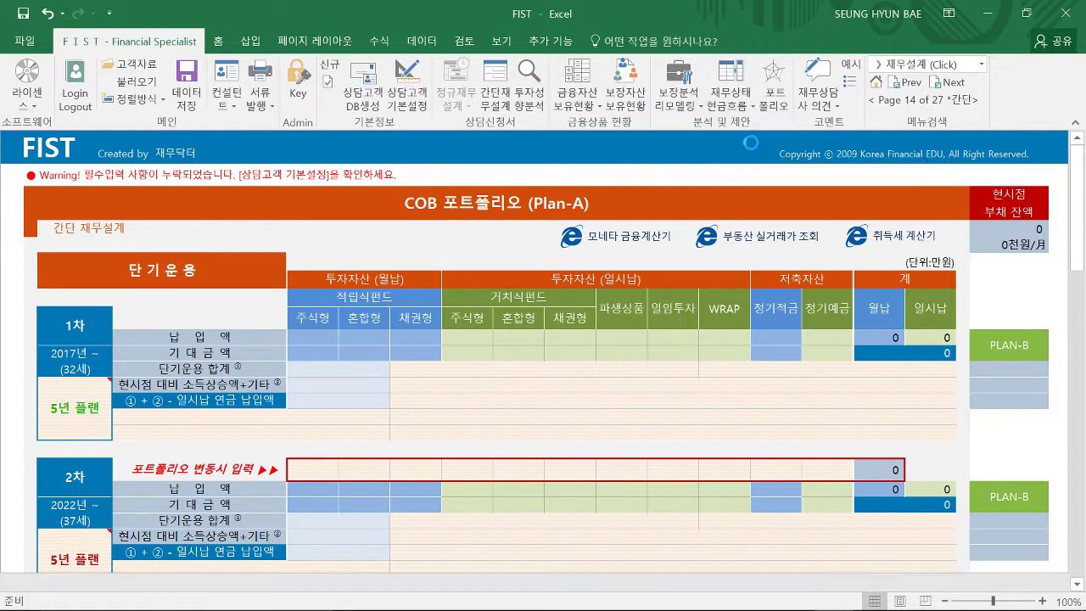
pyautogui.scroll(-3, 613, 293)
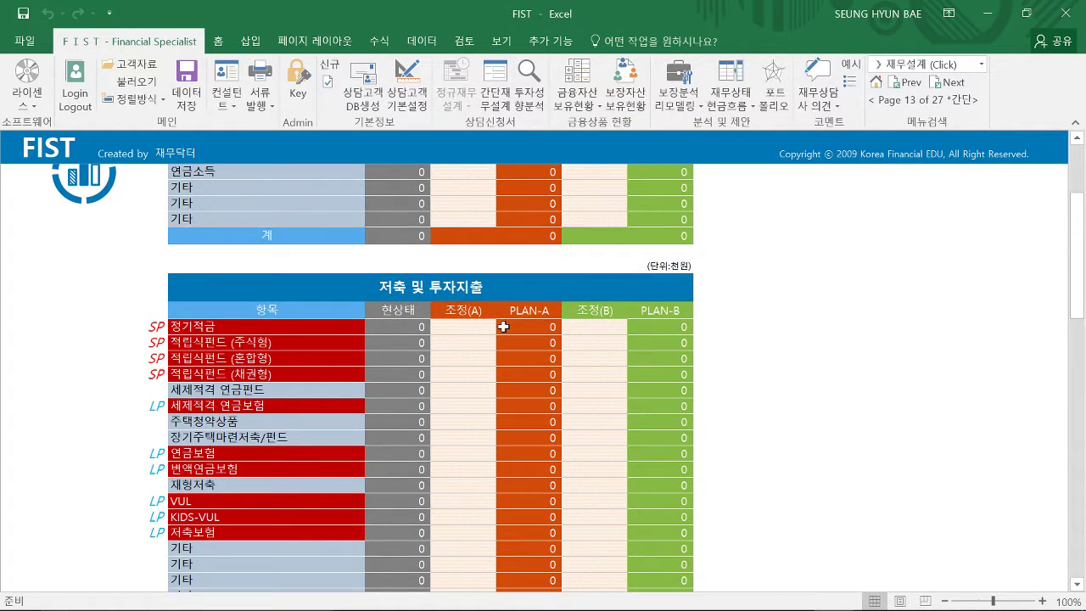
pyautogui.scroll(-3, 501, 323)
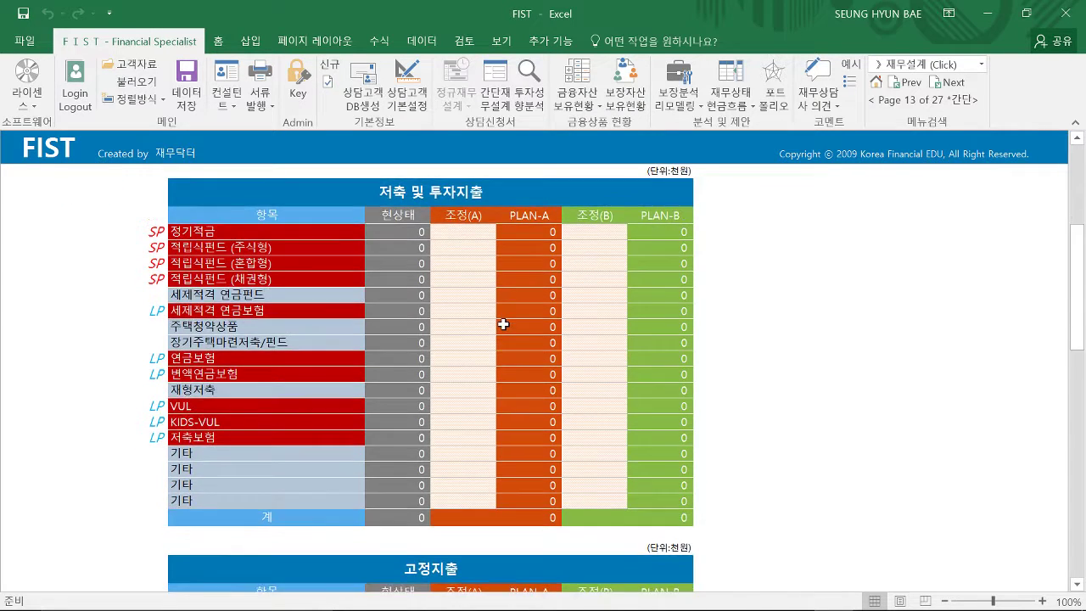
pyautogui.scroll(7, 501, 323)
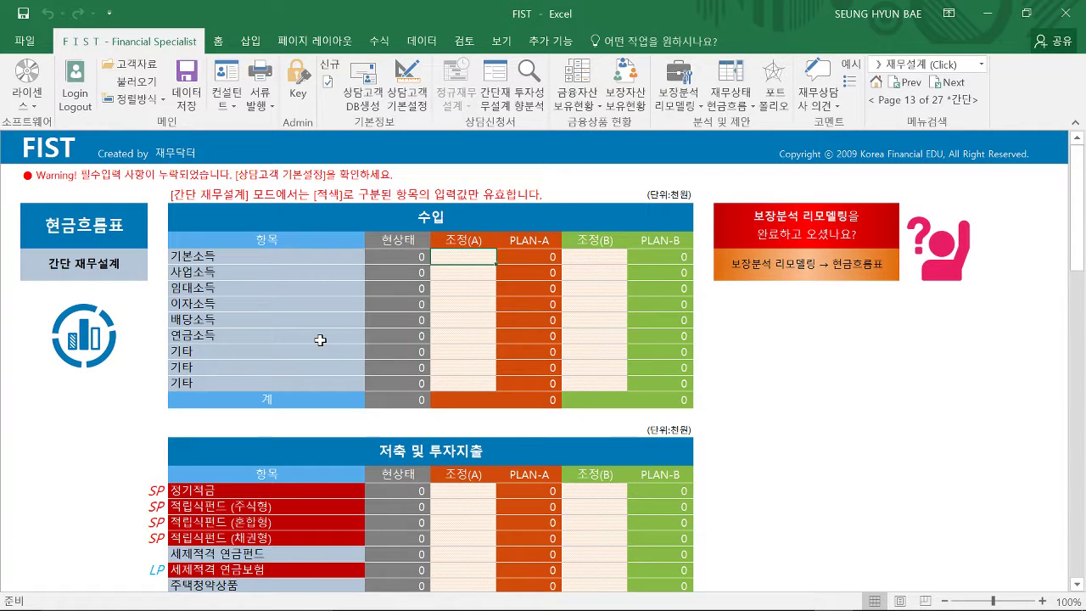
# - Check the retirement target ratio (은퇴목표 준비율) in the customer basic settings and return to the cash flow statement (현금흐름표)
pyautogui.click(405, 92)
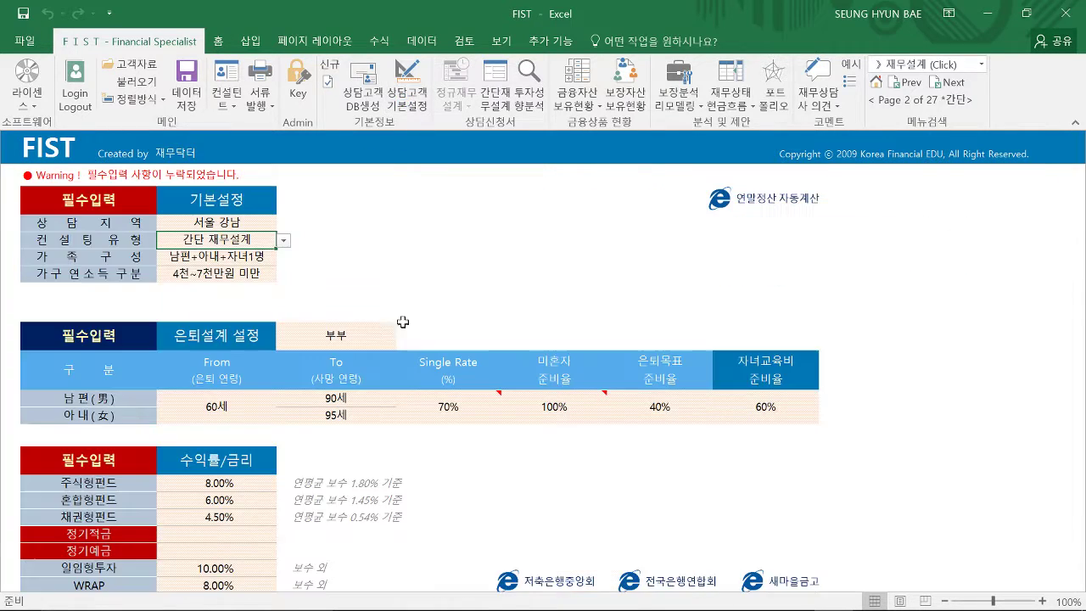
pyautogui.click(666, 406)
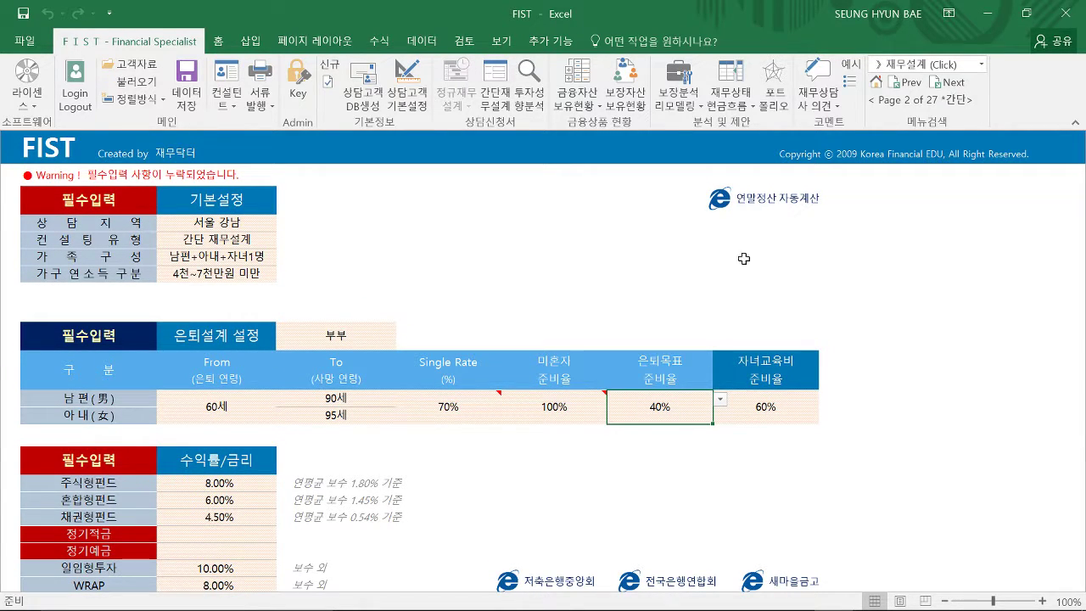
pyautogui.click(728, 113)
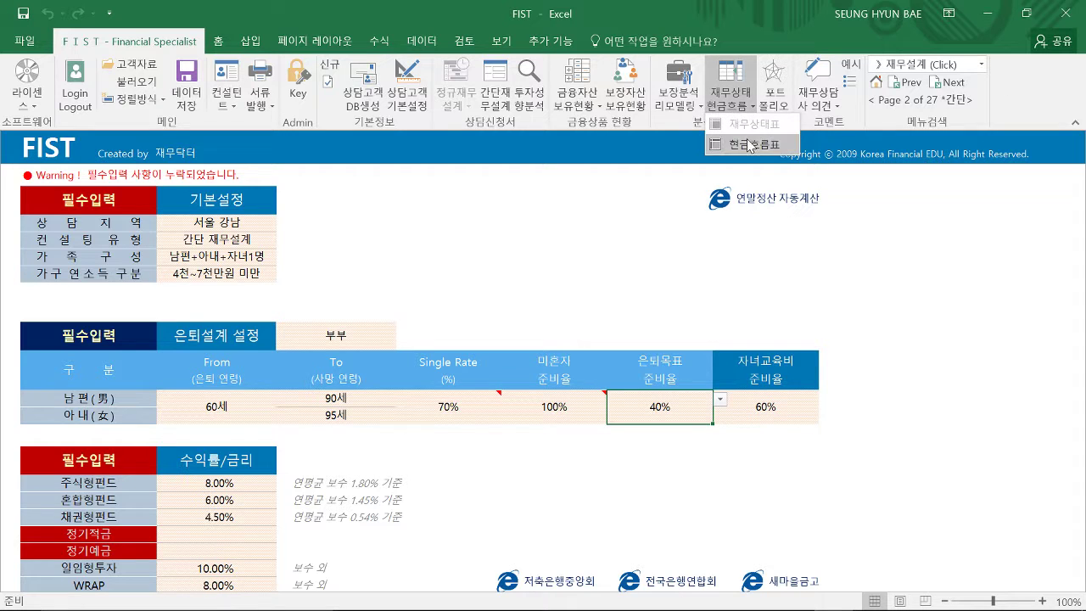
pyautogui.click(742, 144)
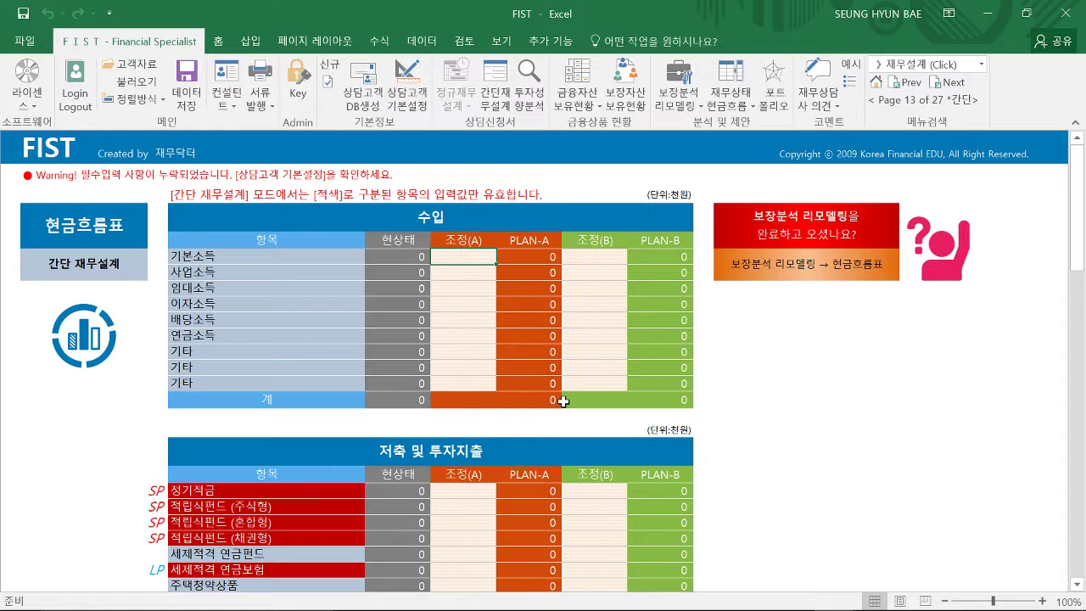
# - Set the Plan-A adjustment, 조정(A), of 변액연금보험 to 300 in the 저축 및 투자지출 table
pyautogui.scroll(-3, 563, 402)
pyautogui.scroll(-1, 563, 401)
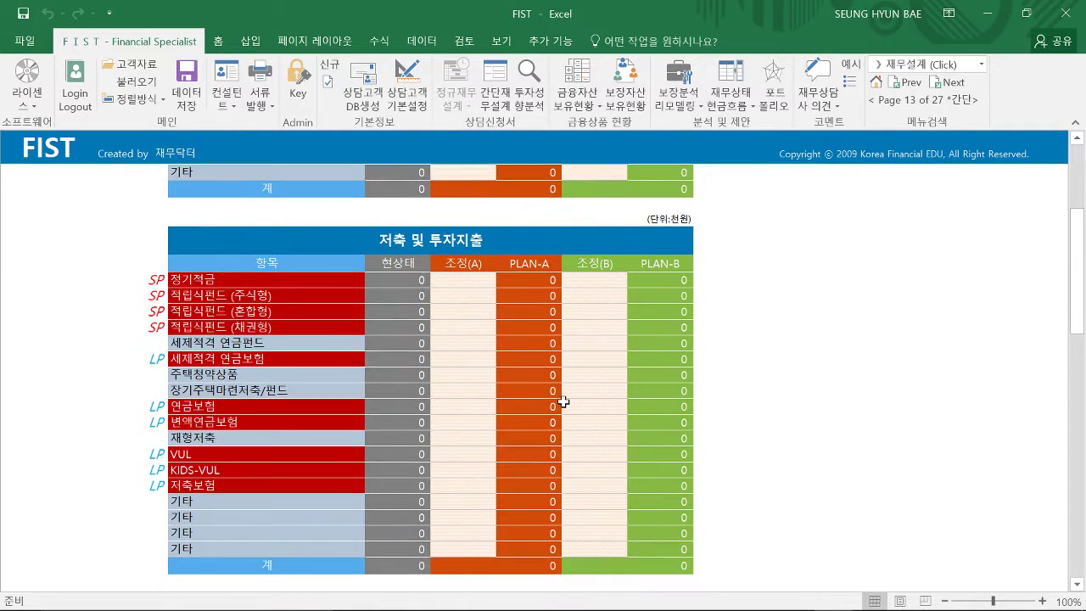
pyautogui.click(464, 411)
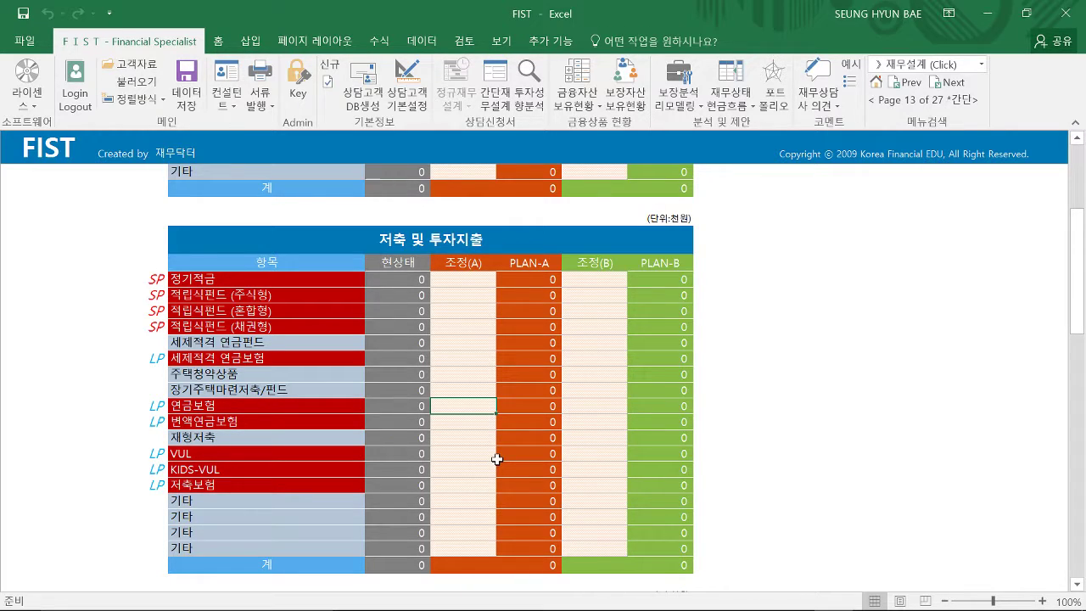
pyautogui.press('Down')
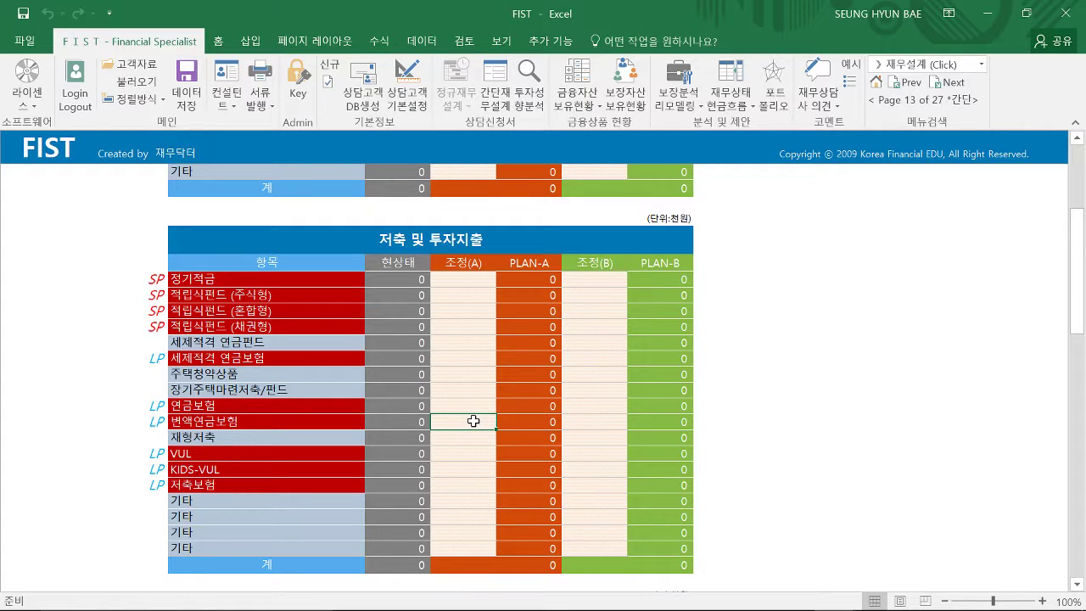
pyautogui.write('300')
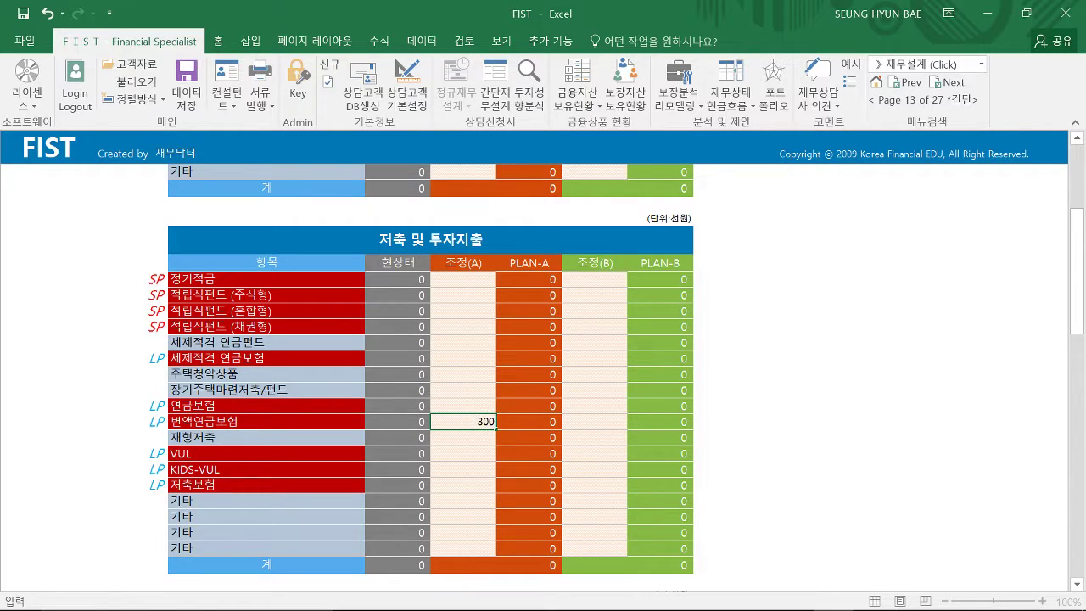
pyautogui.press('Return')
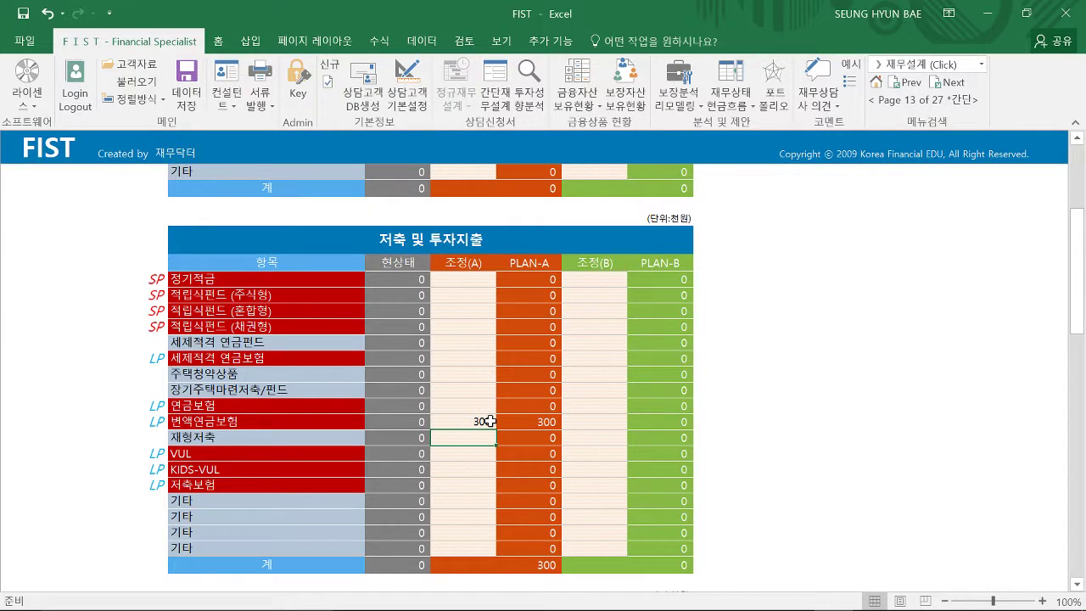
# - Set the Plan-B adjustment, 조정(B), of 변액연금보험 to 500 and compare it with the Plan-A entry
pyautogui.click(586, 423)
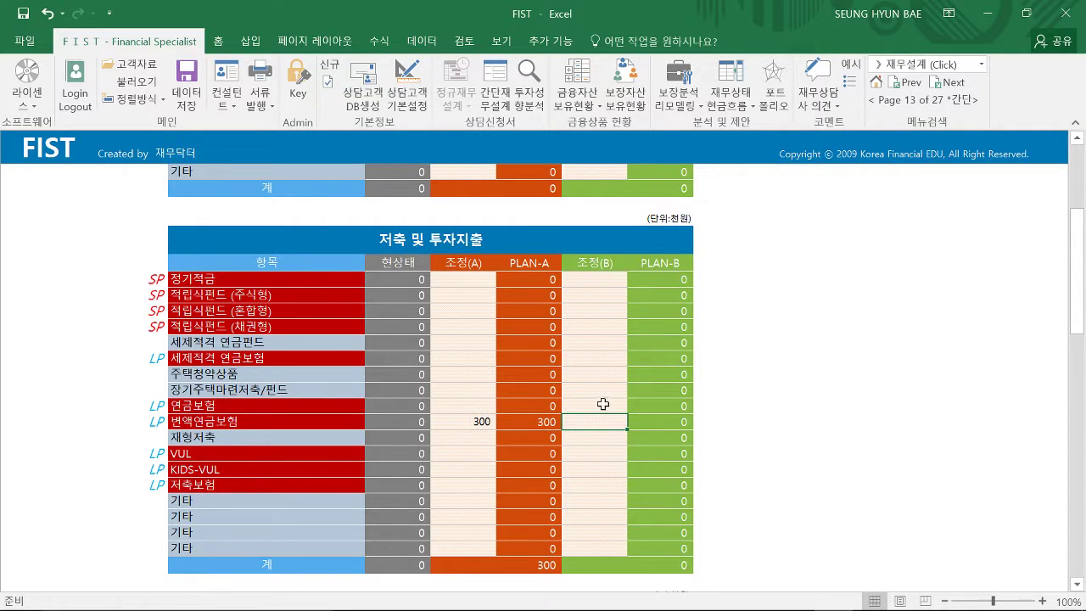
pyautogui.write('500')
pyautogui.press('Return')
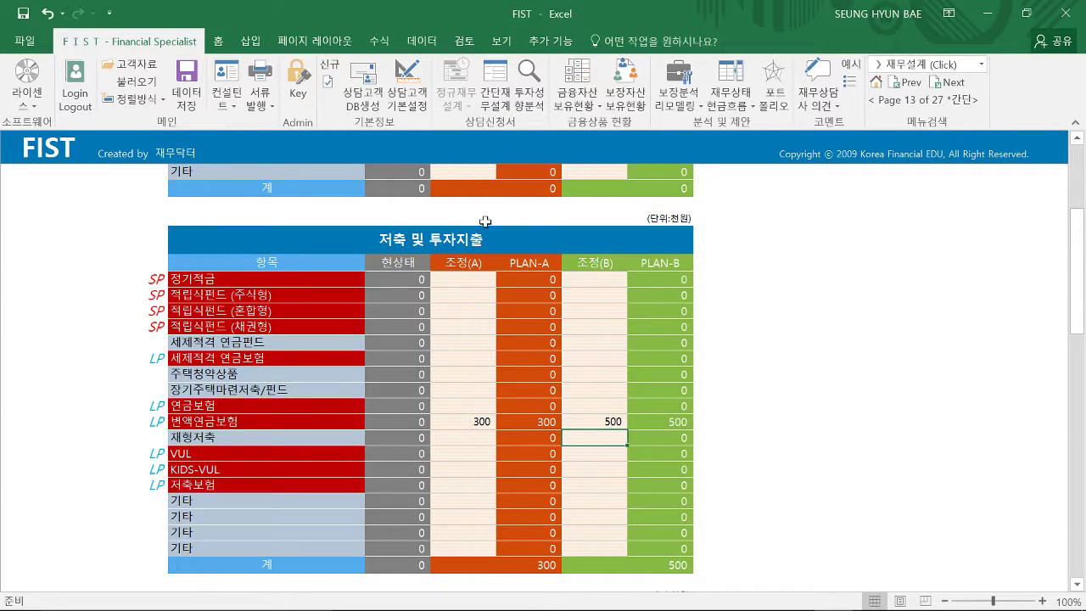
pyautogui.click(483, 421)
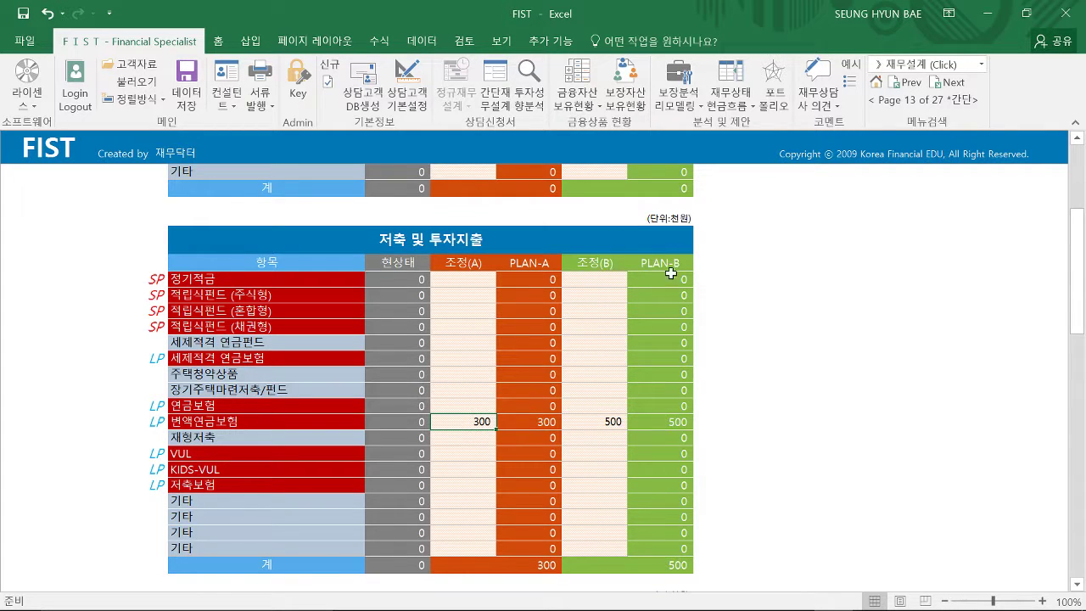
pyautogui.click(607, 421)
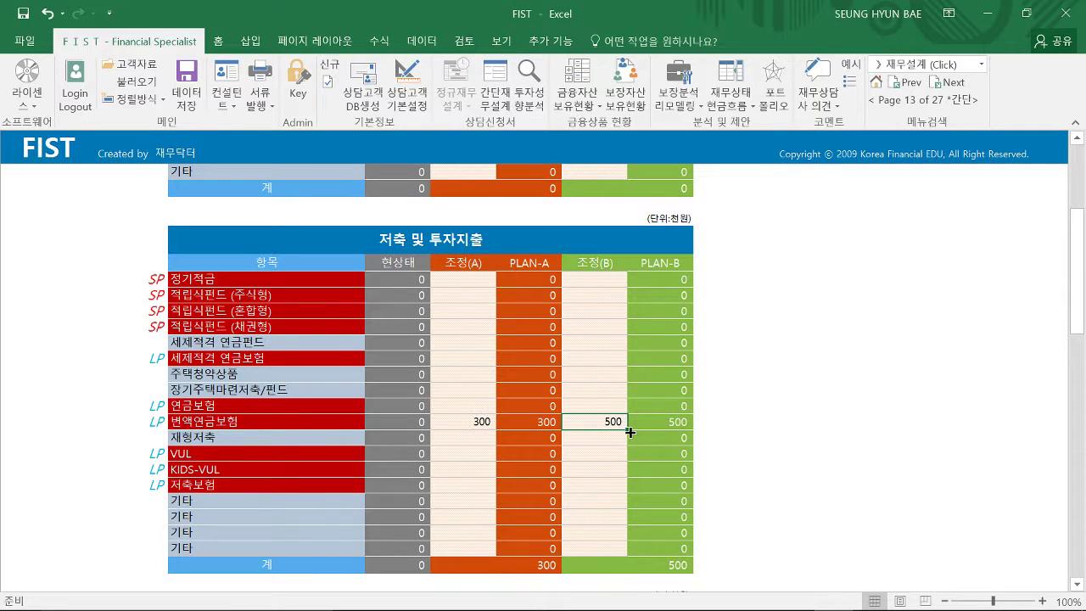
# - Compare the Plan-A and Plan-B adjustment cells of 연금보험 and 변액연금보험 in the 저축 및 투자지출 table
pyautogui.click(477, 421)
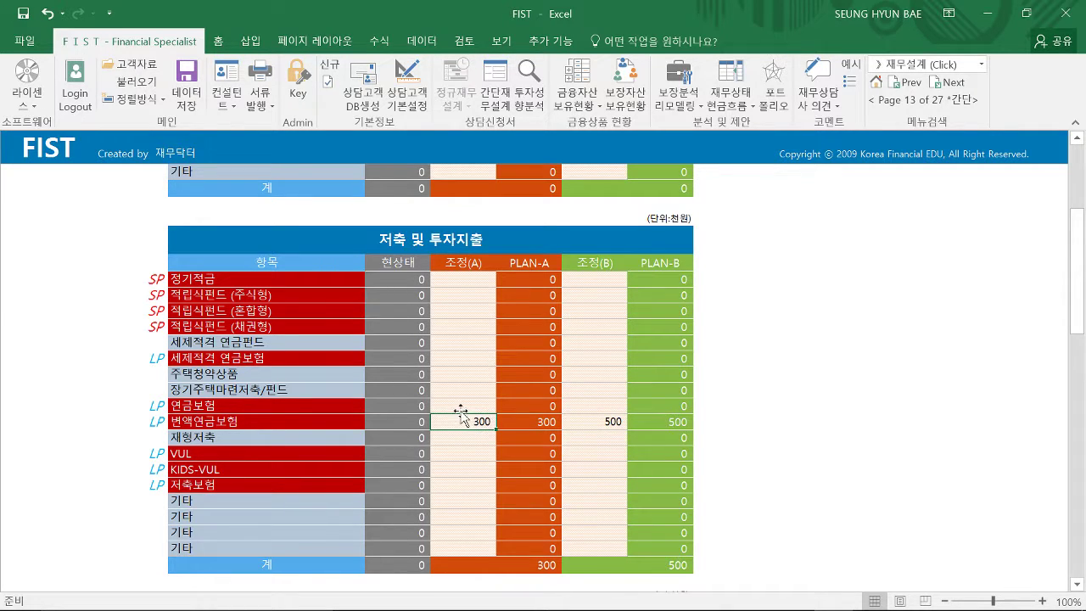
pyautogui.click(463, 408)
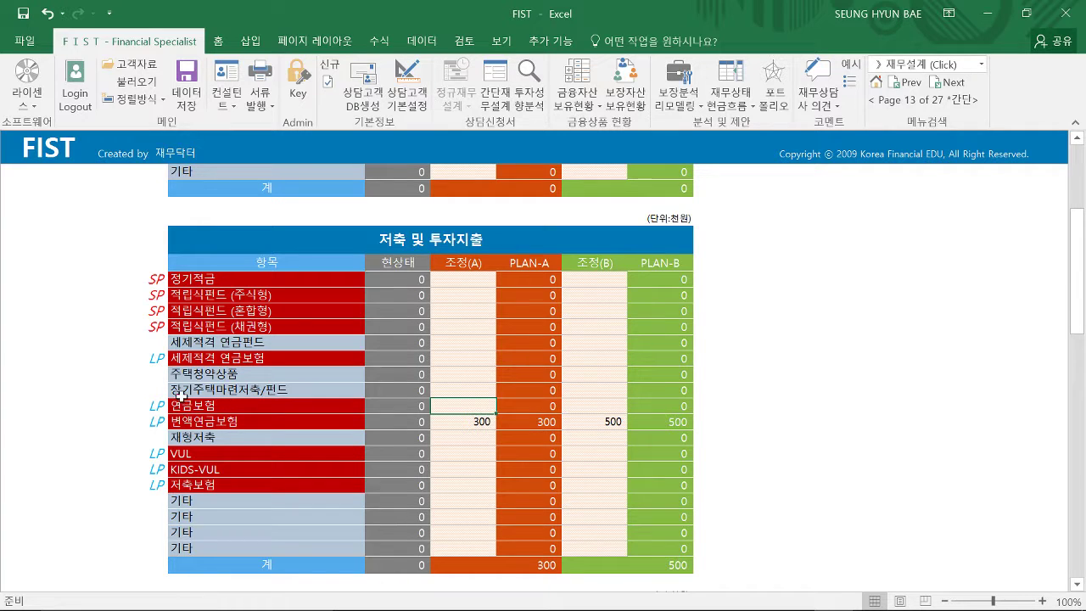
pyautogui.click(584, 407)
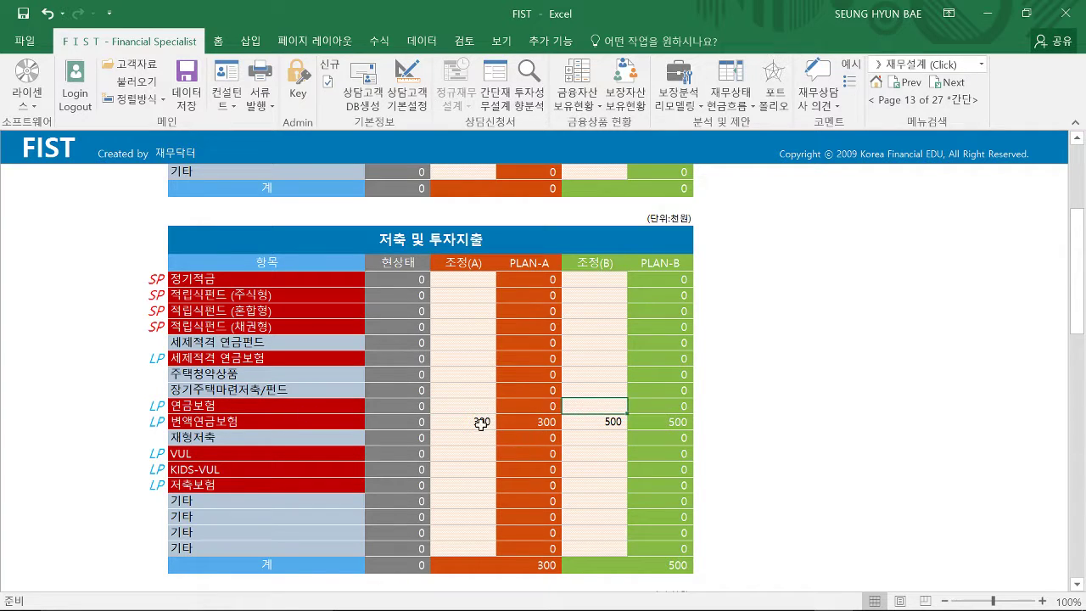
pyautogui.click(484, 418)
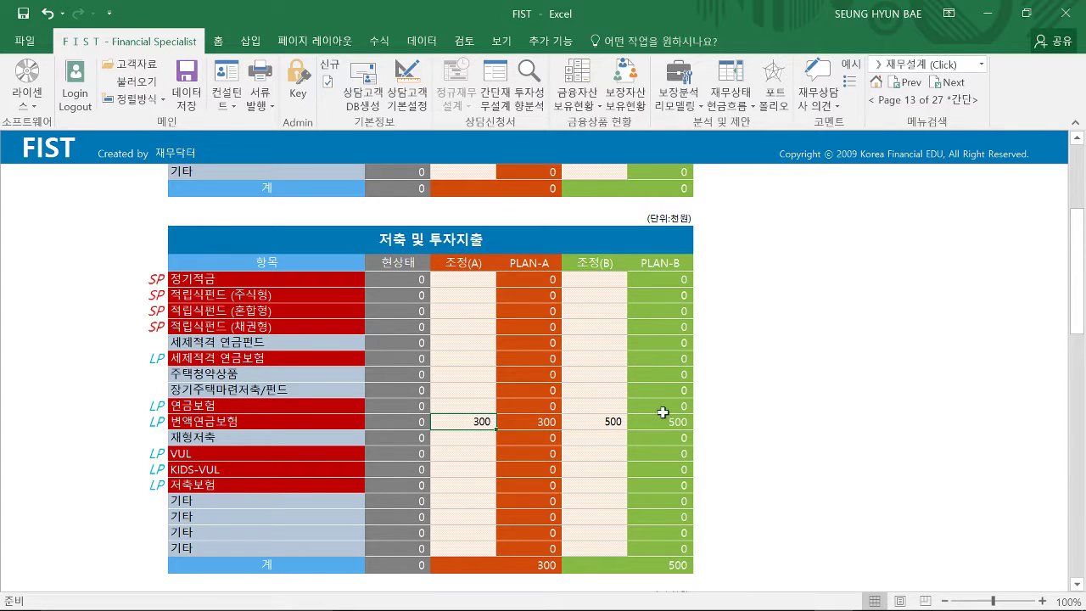
pyautogui.click(603, 423)
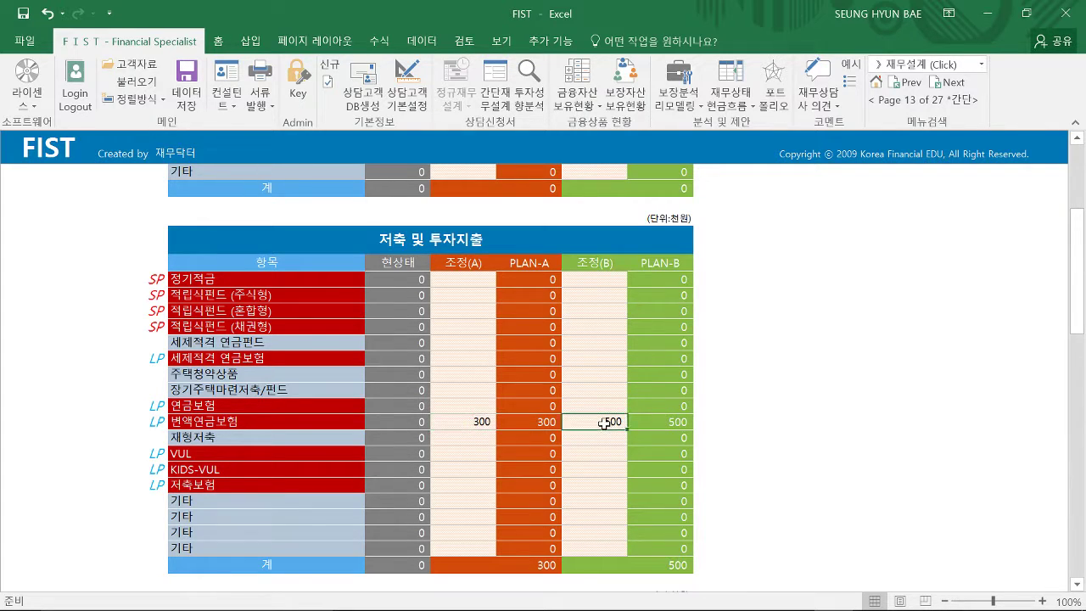
pyautogui.scroll(-1, 603, 423)
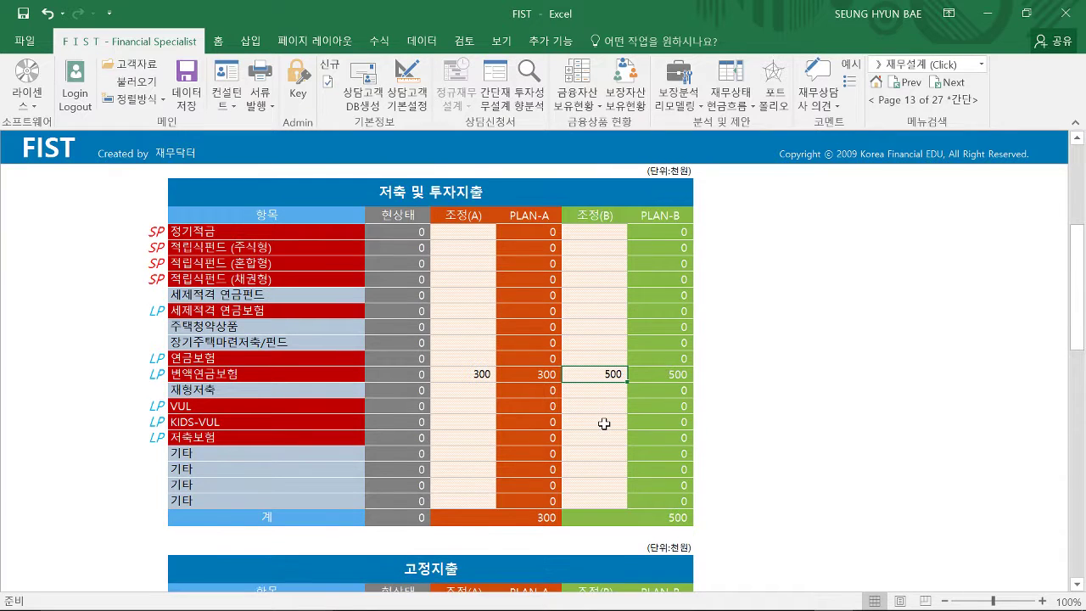
# - Open the COB portfolio (Plan-A) and look through the long-term operation (장기운용) section from 기존 to 최종
pyautogui.click(751, 107)
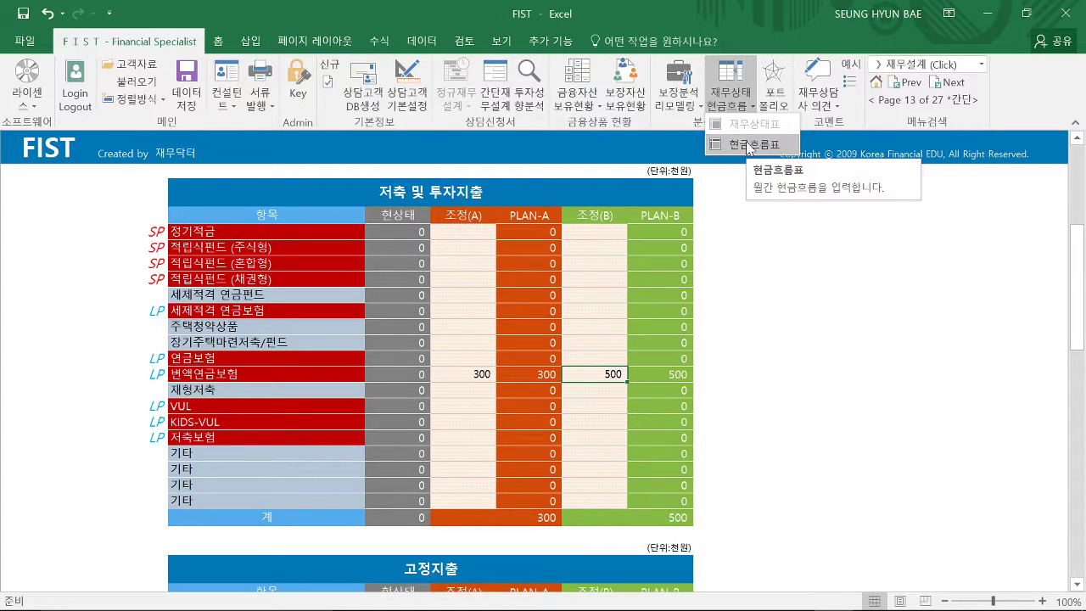
pyautogui.click(775, 96)
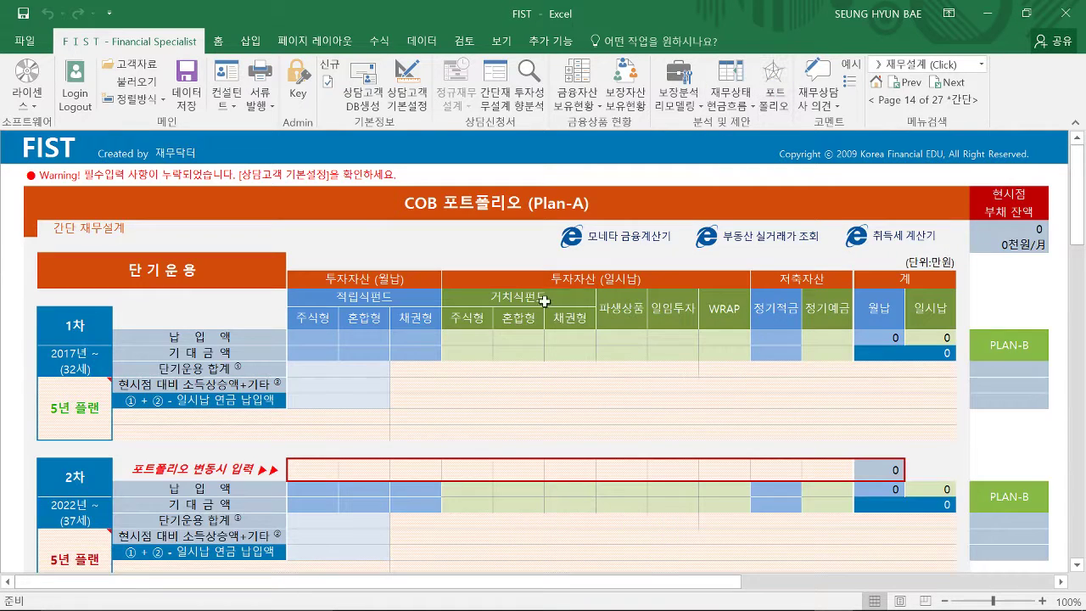
pyautogui.scroll(-15, 462, 349)
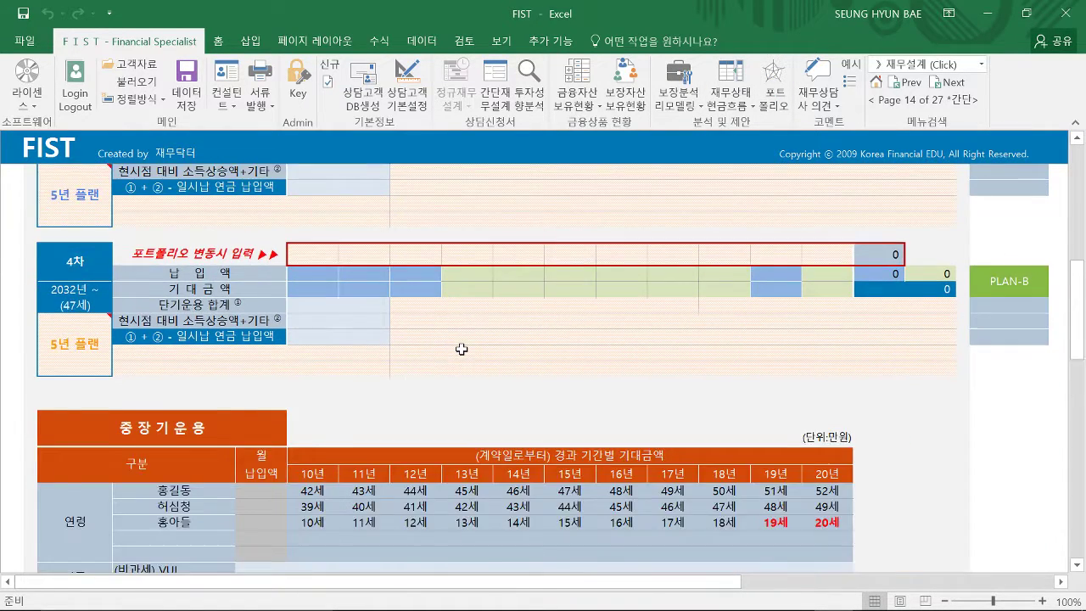
pyautogui.scroll(-7, 462, 348)
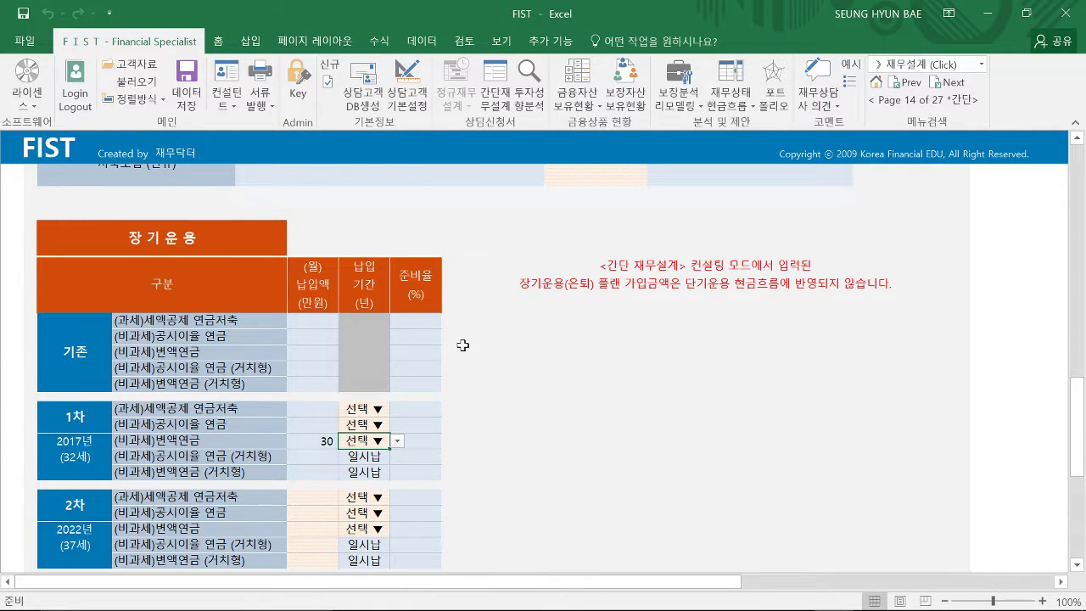
pyautogui.scroll(-3, 462, 345)
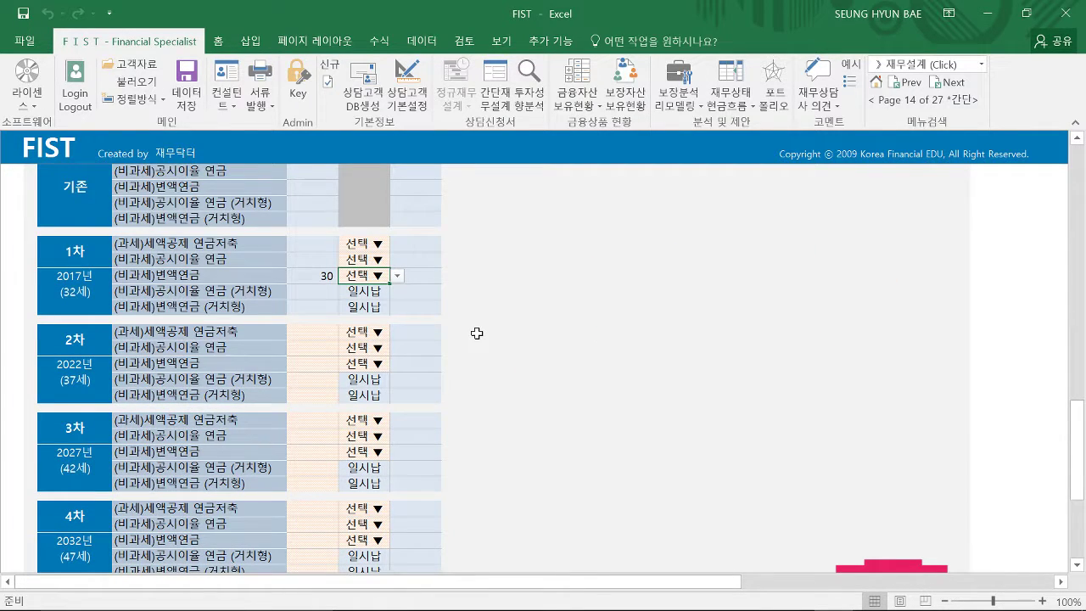
pyautogui.scroll(2, 477, 333)
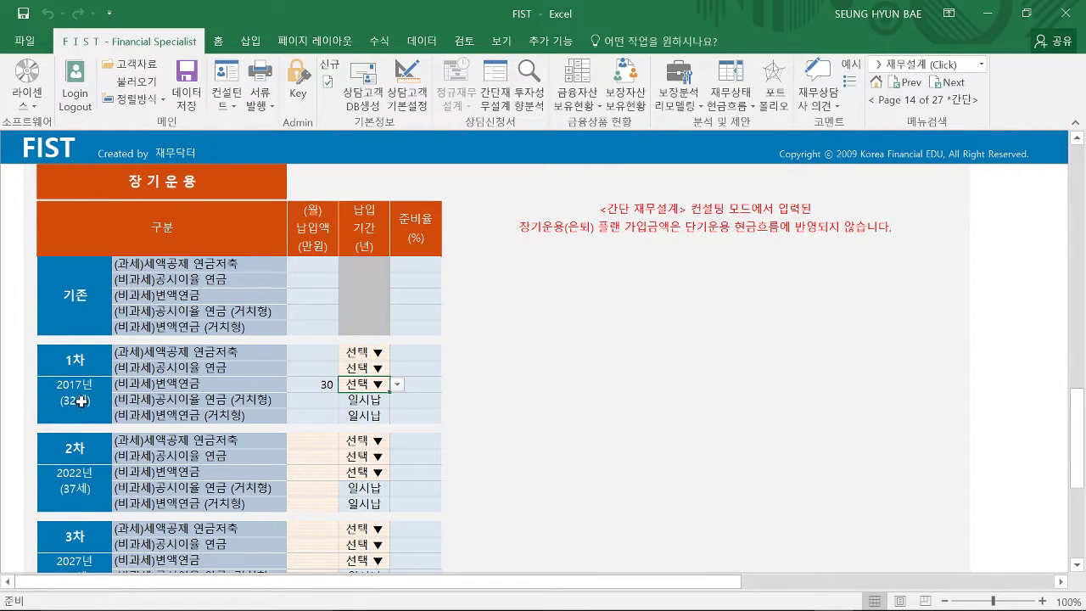
pyautogui.scroll(-2, 81, 402)
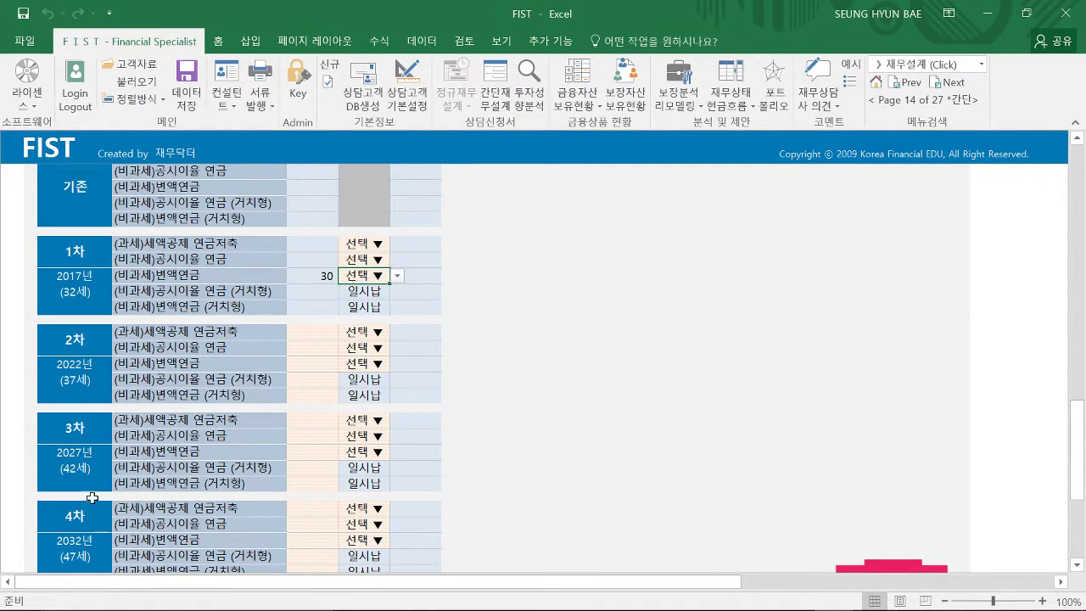
pyautogui.scroll(-3, 88, 497)
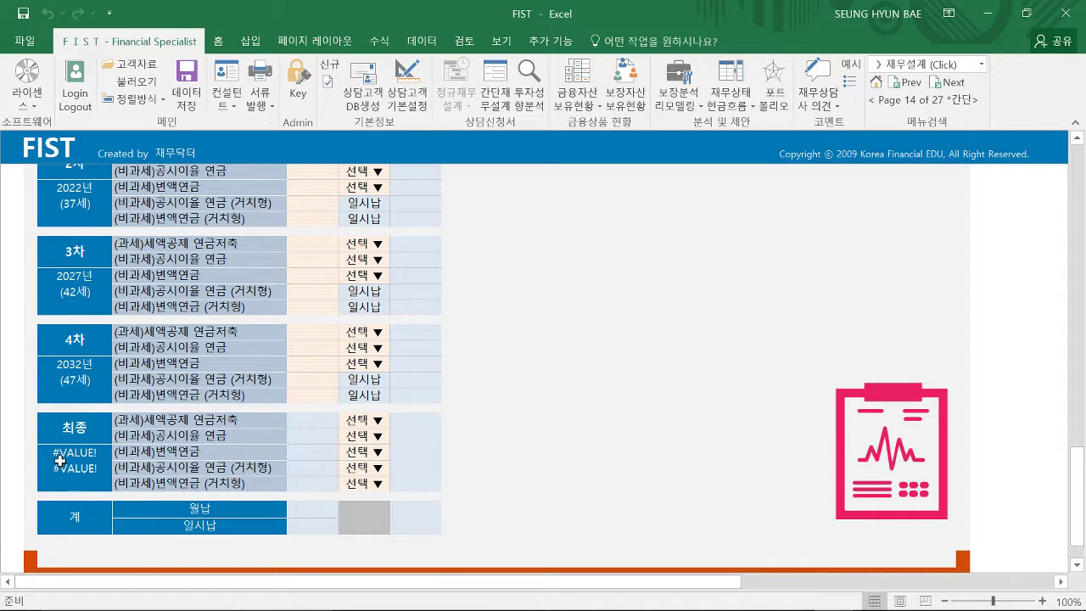
pyautogui.scroll(3, 216, 424)
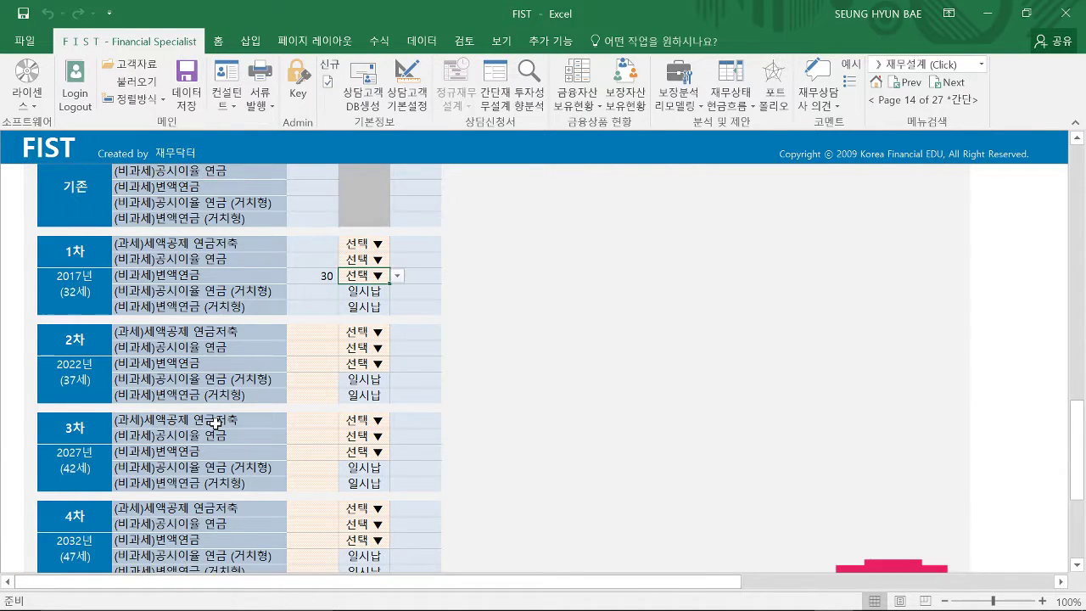
pyautogui.scroll(2, 216, 424)
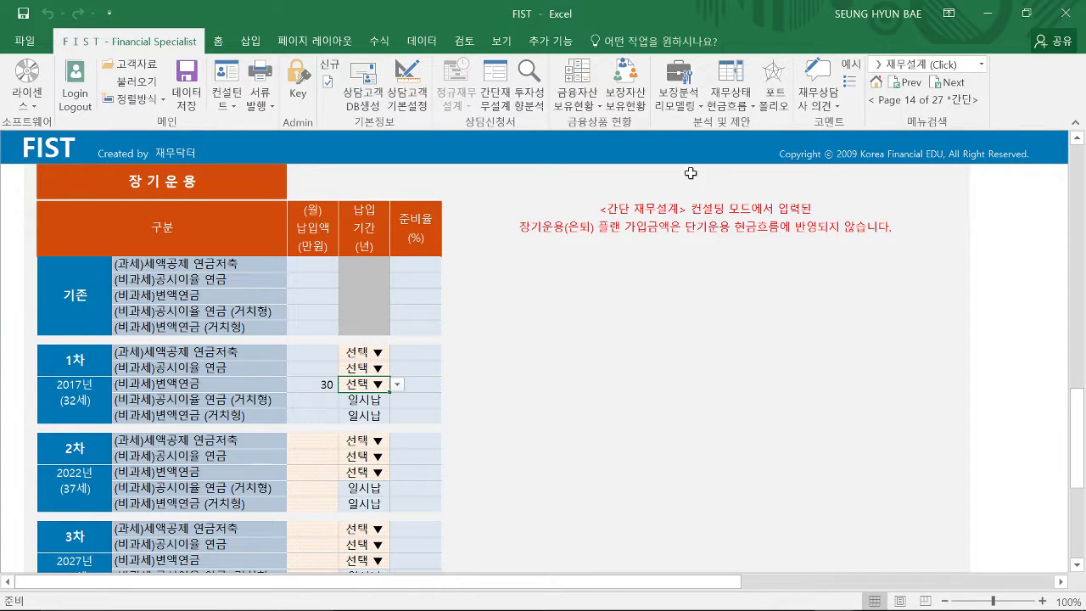
# - Check the Plan-A adjustment of 변액연금보험 in the cash flow statement (현금흐름표) and return to the COB portfolio
pyautogui.click(739, 108)
pyautogui.click(743, 143)
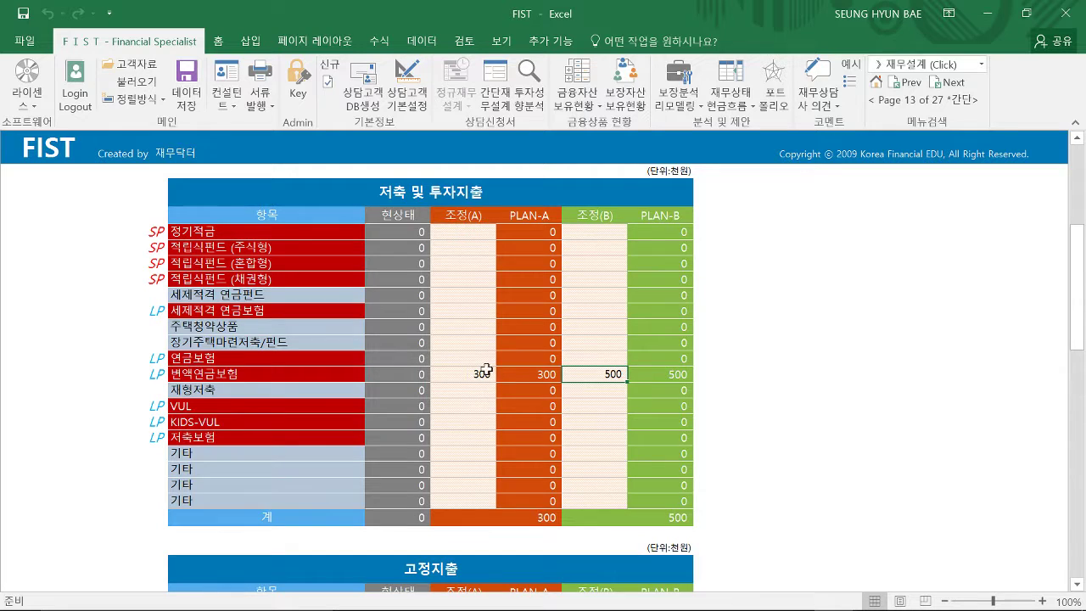
pyautogui.click(482, 373)
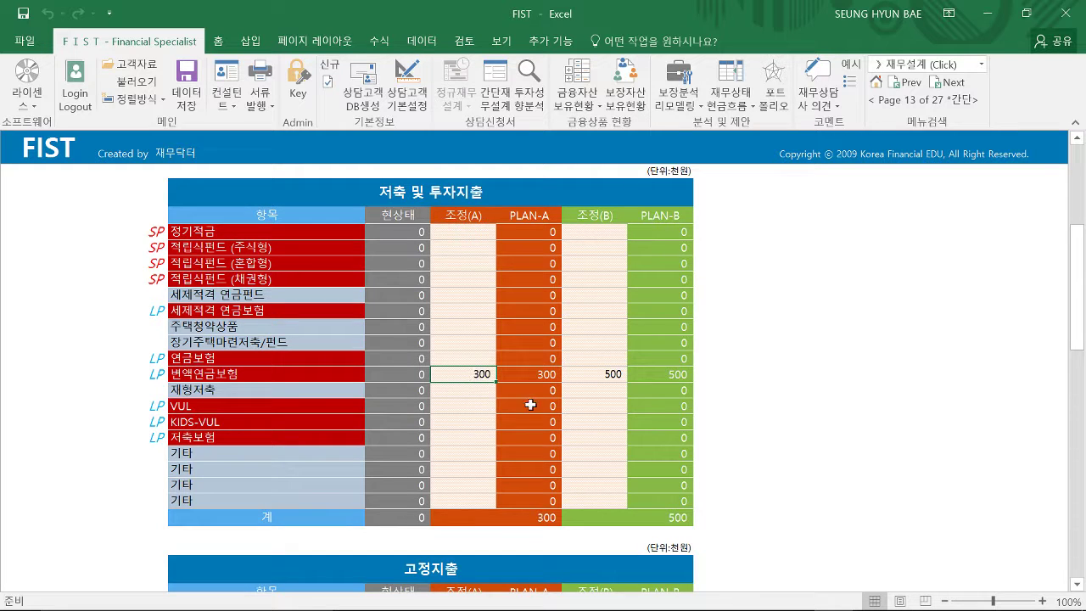
pyautogui.click(773, 104)
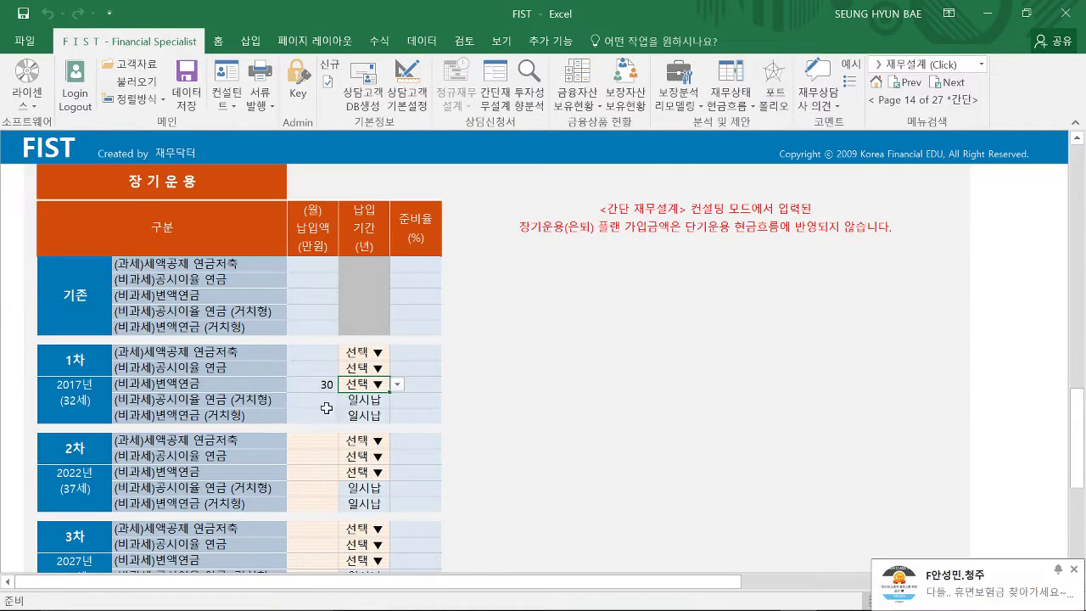
# - Dismiss the chat notification and set the payment period (납입기간) of the 1차 (비과세)변액연금 in 장기운용 to 10 years
pyautogui.click(1074, 570)
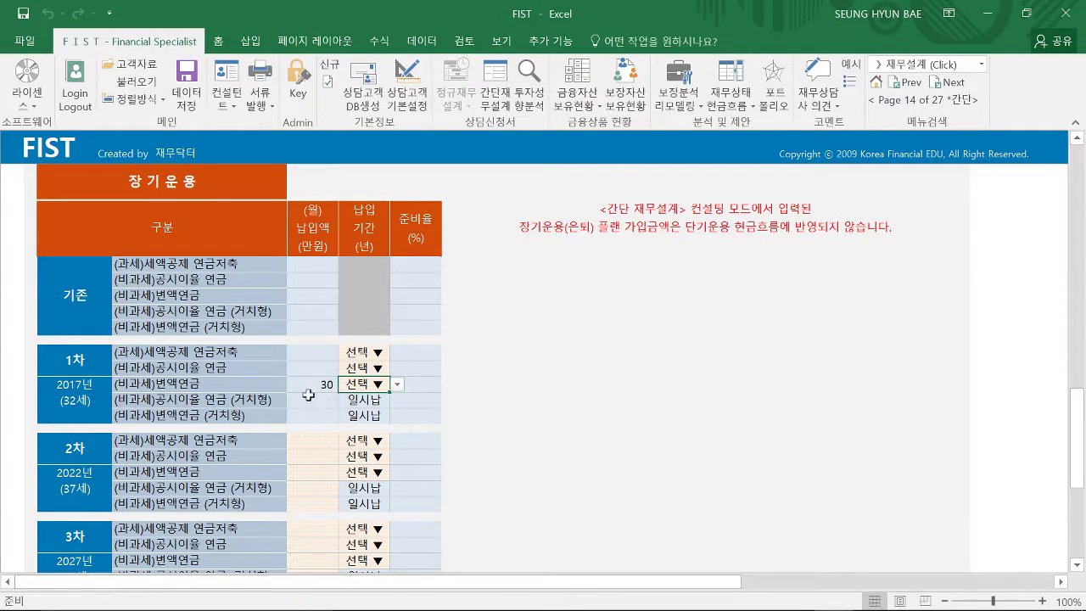
pyautogui.click(396, 386)
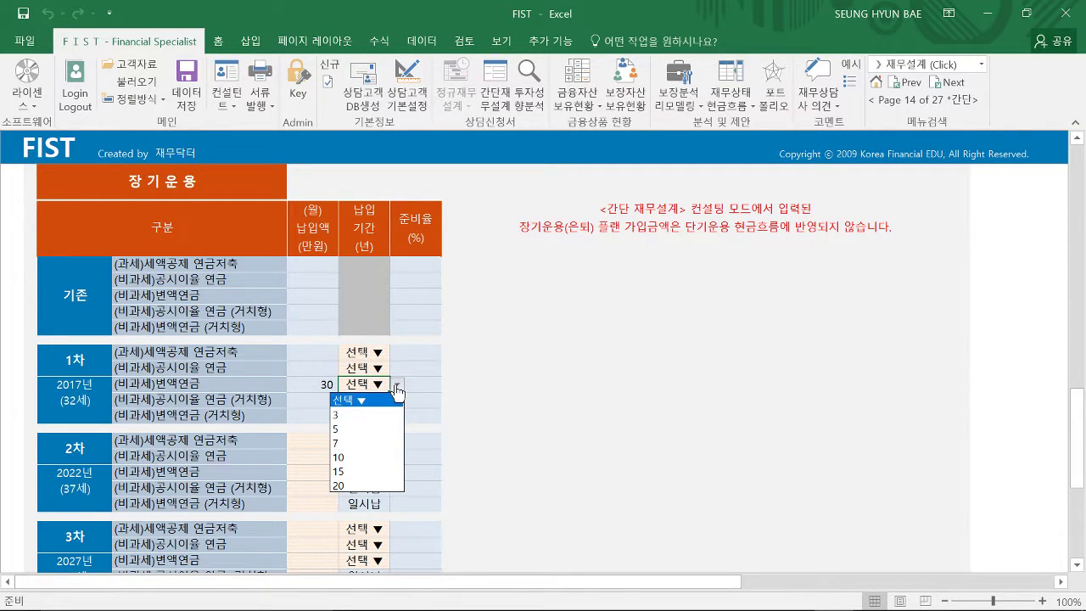
pyautogui.click(365, 458)
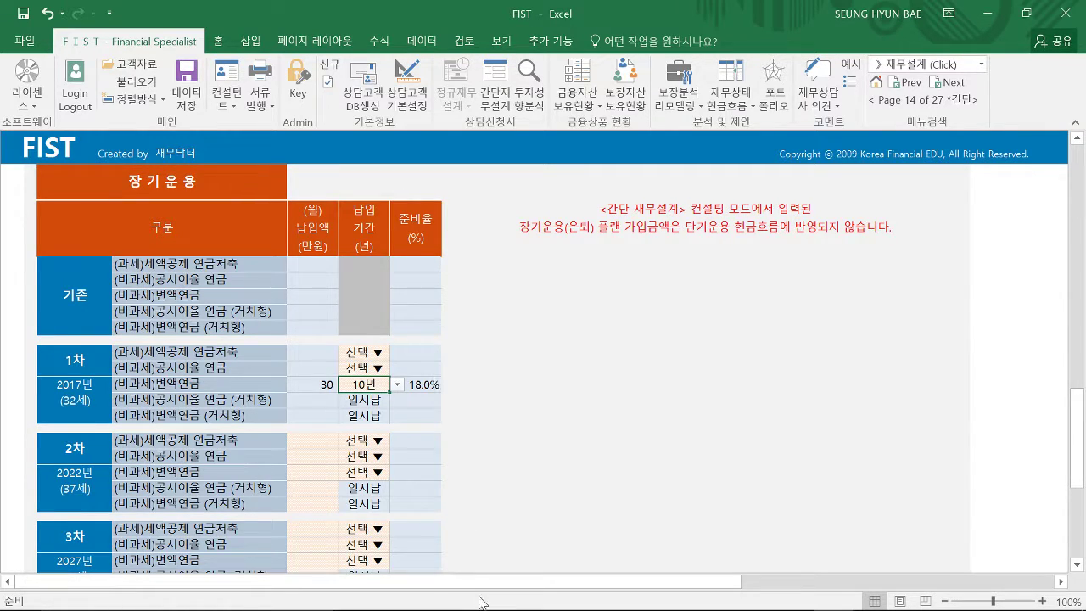
# - Switch to Notepad, place its window beside the 장기운용 table and replace the date with "200만원 (현가)"
pyautogui.moveTo(509, 604)
pyautogui.click(555, 595)
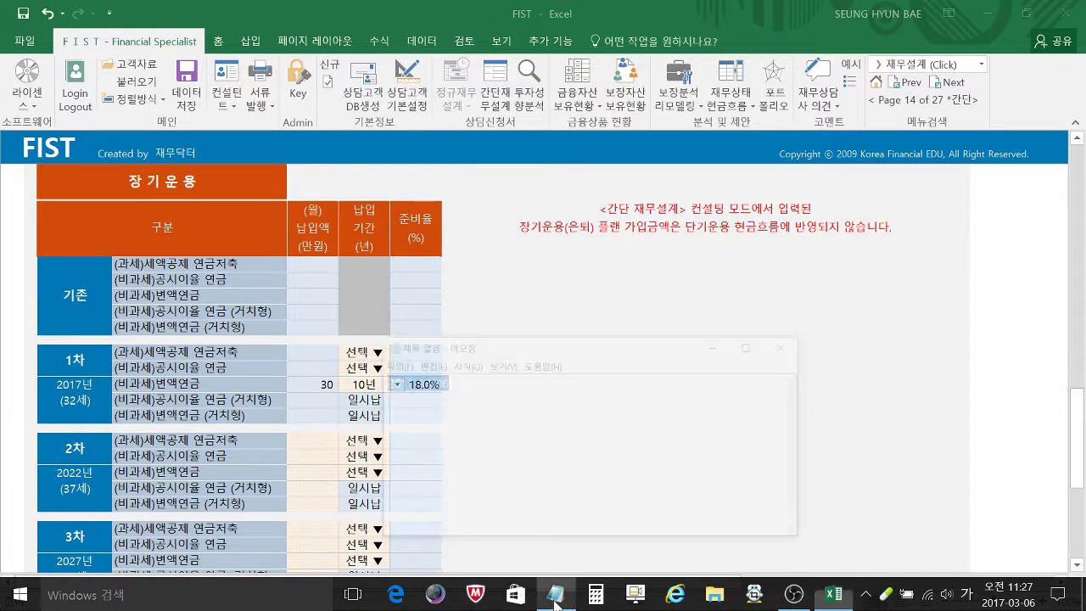
pyautogui.moveTo(524, 292); pyautogui.dragTo(691, 235)
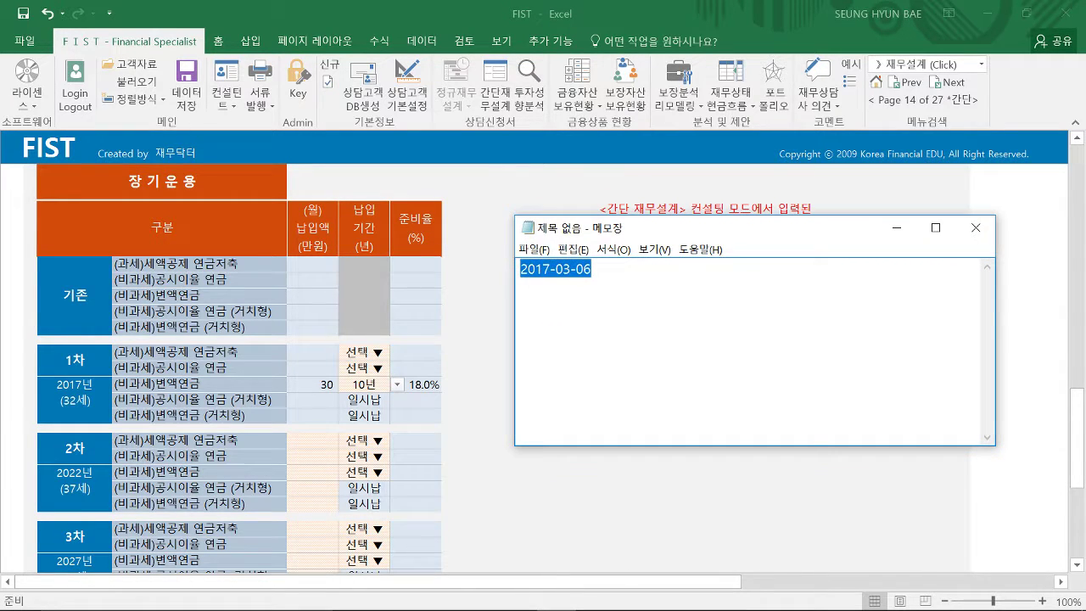
pyautogui.write('200aksdnjs')
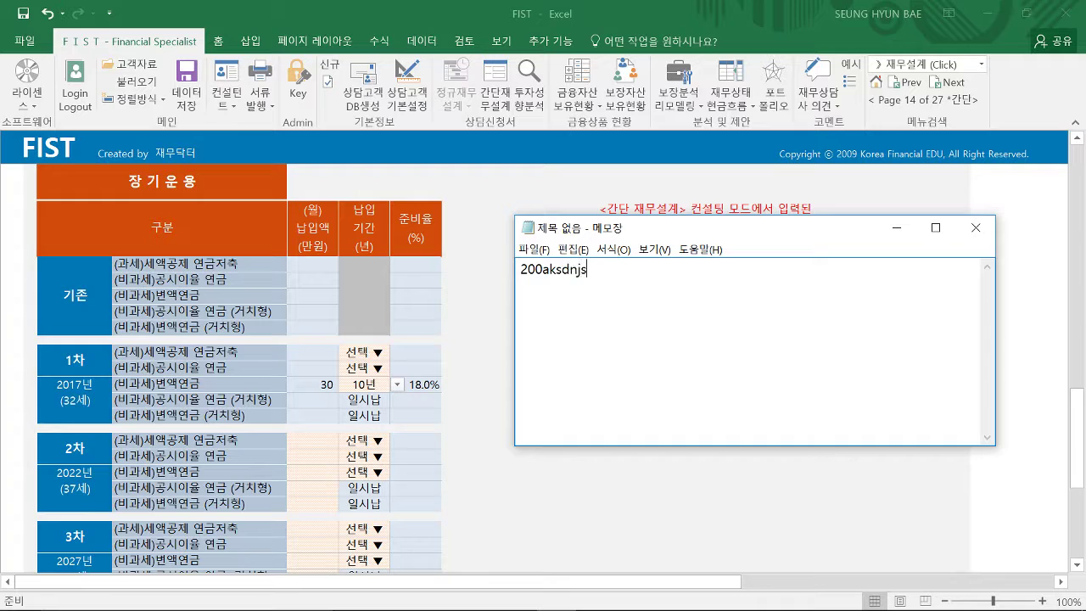
pyautogui.press('BackSpace')
pyautogui.press('BackSpace')
pyautogui.press('BackSpace')
pyautogui.press('BackSpace')
pyautogui.press('BackSpace')
pyautogui.press('BackSpace')
pyautogui.press('BackSpace')
pyautogui.write('만원 (현가)')
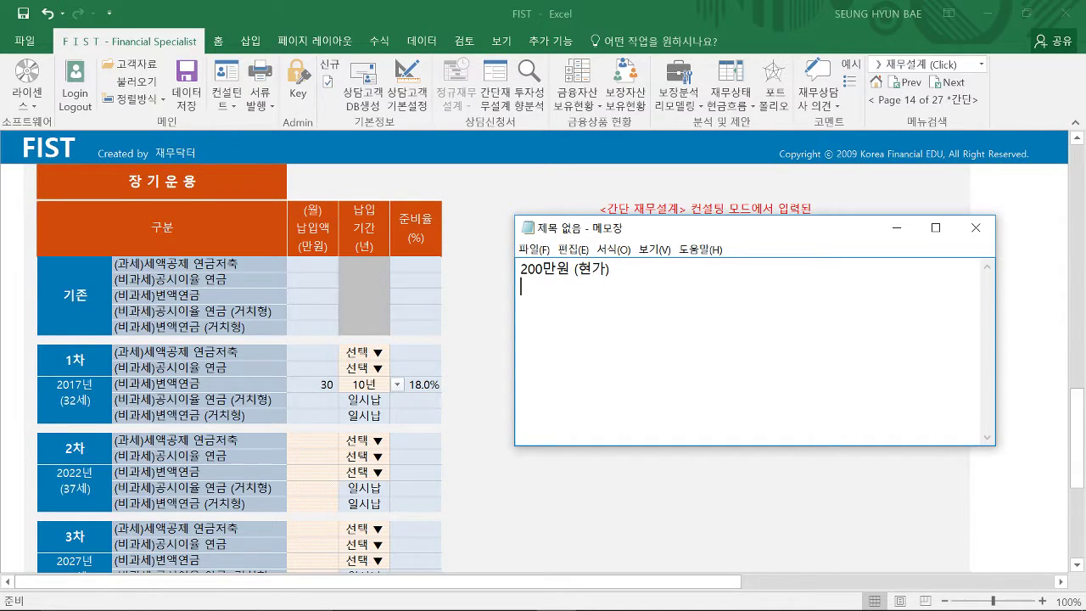
# - Add a second line to the note reading "준비율 : 40% -> 80만원 -> 100%"
pyautogui.press('Return')
pyautogui.write('준비')
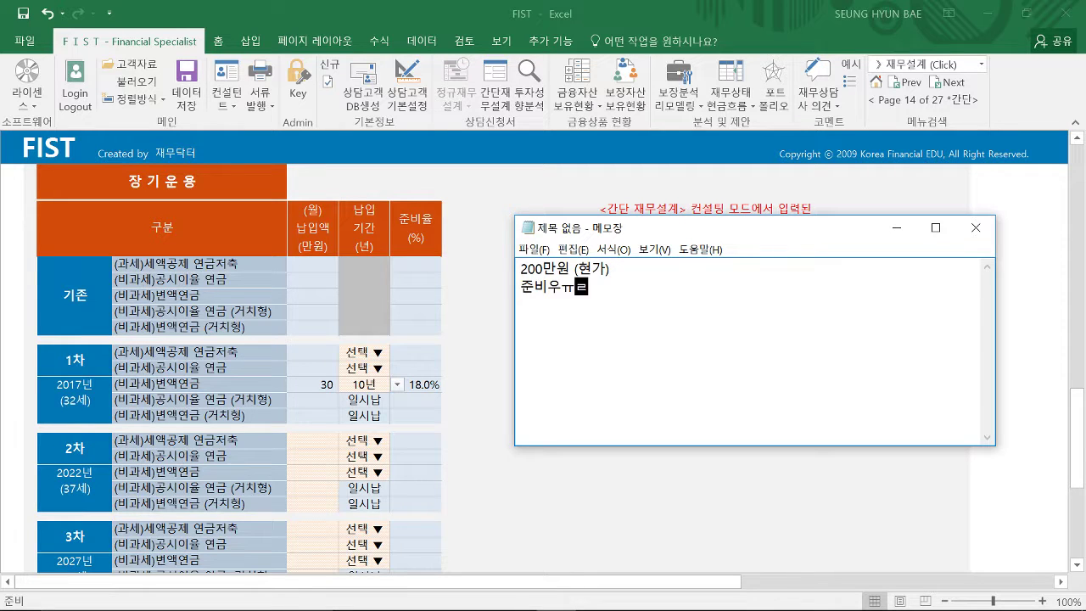
pyautogui.write('율 : 40% -> 8')
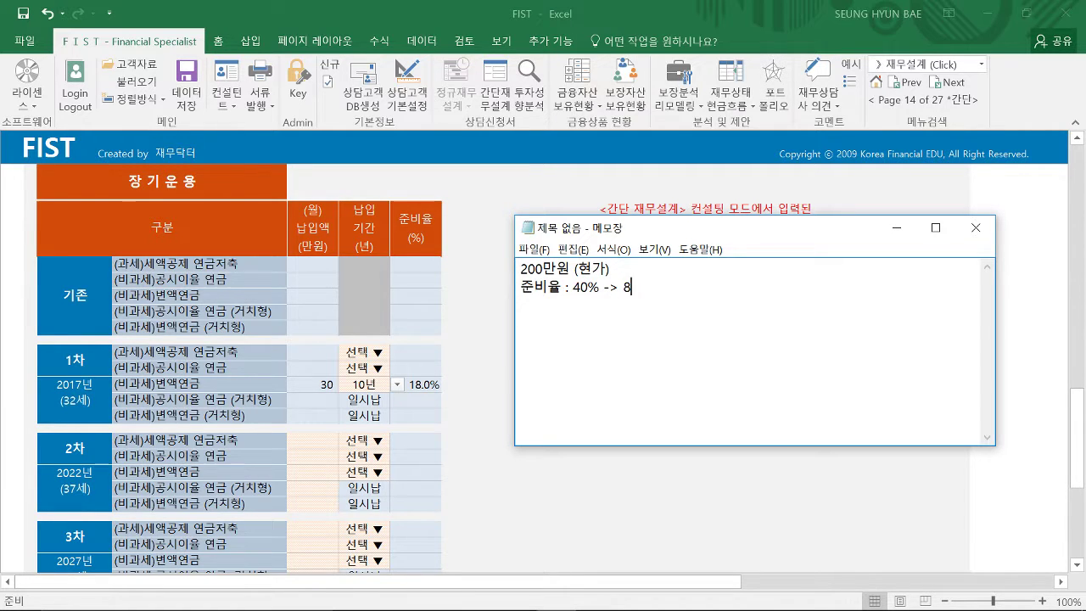
pyautogui.write('0만원')
pyautogui.write('00')
pyautogui.press('BackSpace')
pyautogui.press('BackSpace')
pyautogui.write('00%')
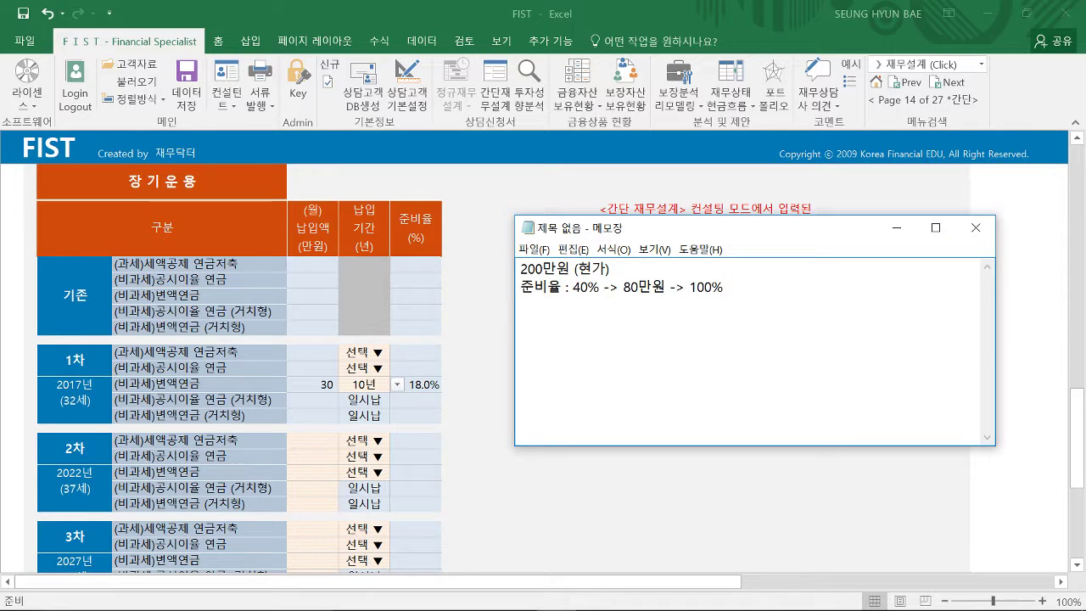
# - Add a third line to the note reading "1차플랜 30만원 (10년납) : 18%"
pyautogui.press('Return')
pyautogui.write('11차')
pyautogui.press('BackSpace')
pyautogui.press('BackSpace')
pyautogui.press('BackSpace')
pyautogui.write('차플랜 30만원')
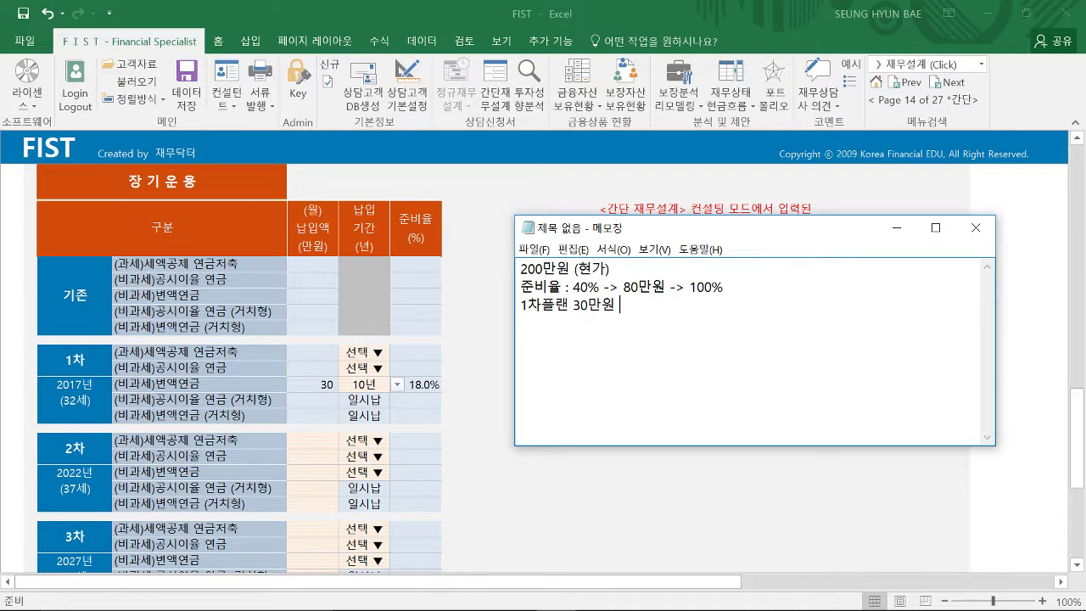
pyautogui.write(' (10년납) : 18%')
pyautogui.press('Return')
# - Highlight the 80만원 -> 100% target and the 1차플랜 ratio in the note to compare them
pyautogui.moveTo(624, 287); pyautogui.dragTo(723, 287)
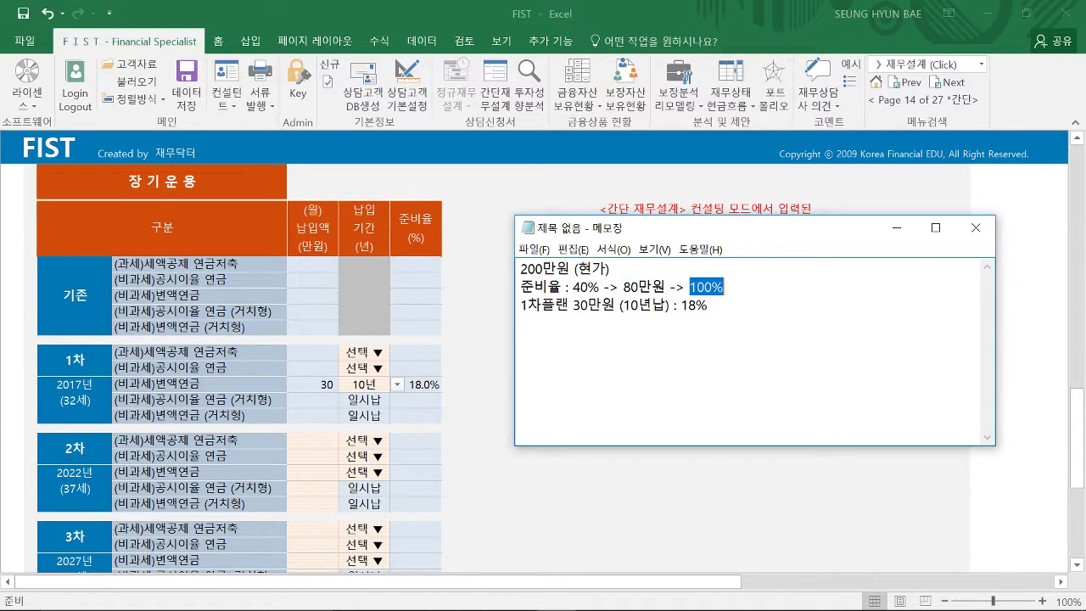
pyautogui.moveTo(624, 286); pyautogui.dragTo(722, 287)
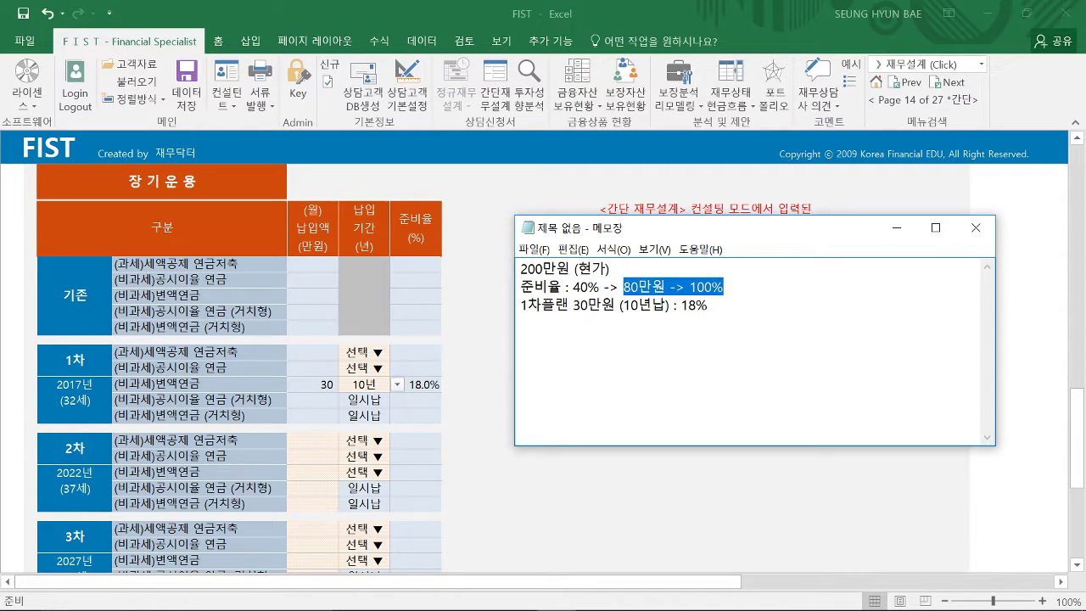
pyautogui.moveTo(573, 304); pyautogui.dragTo(708, 304)
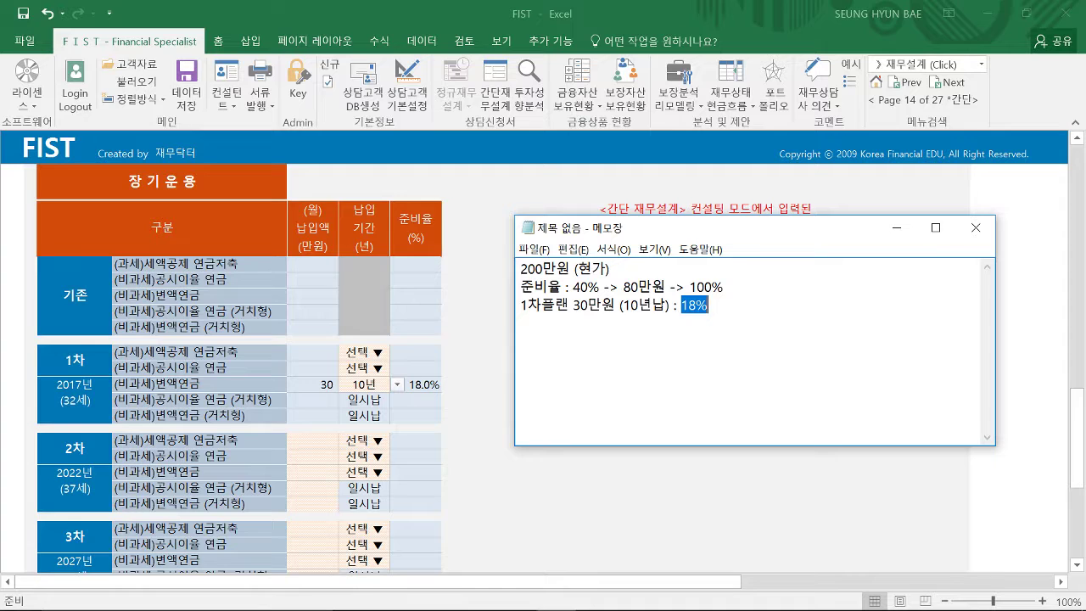
# - Select all three lines of the note and enlarge the Notepad font size to 20
pyautogui.click(708, 304)
pyautogui.hotkey('shift', 'Home')
pyautogui.hotkey('shift', 'Up')
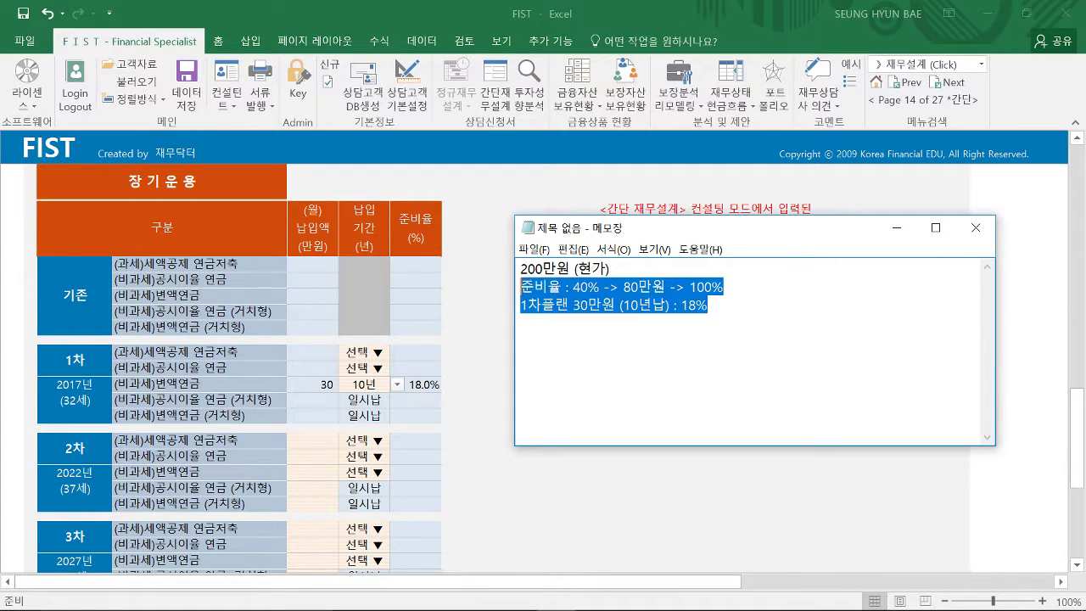
pyautogui.hotkey('shift', 'Up')
pyautogui.hotkey('alt', 'o')
pyautogui.press('Down')
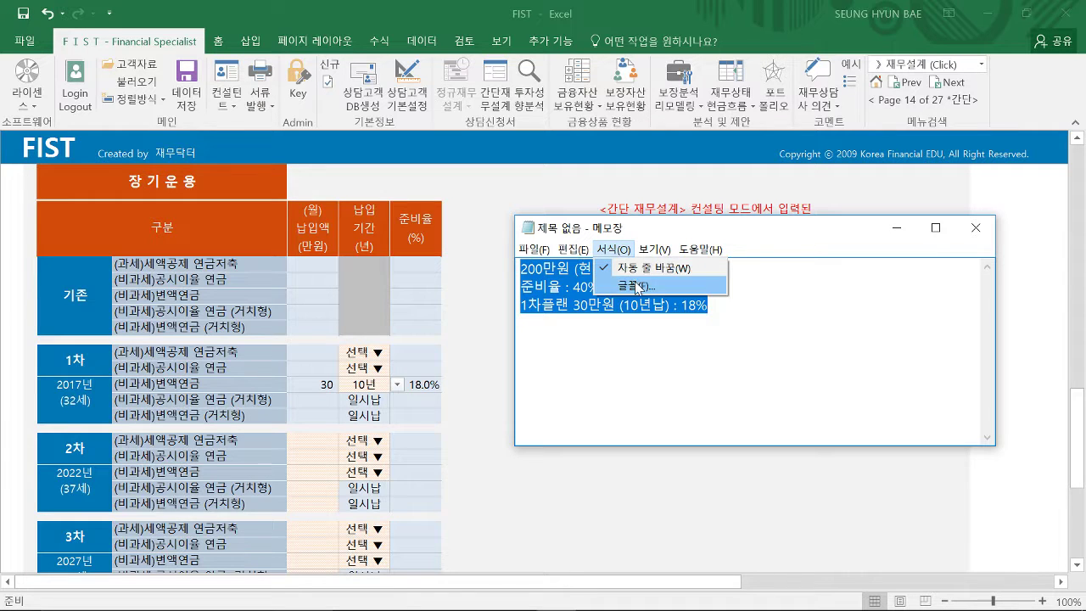
pyautogui.press('Return')
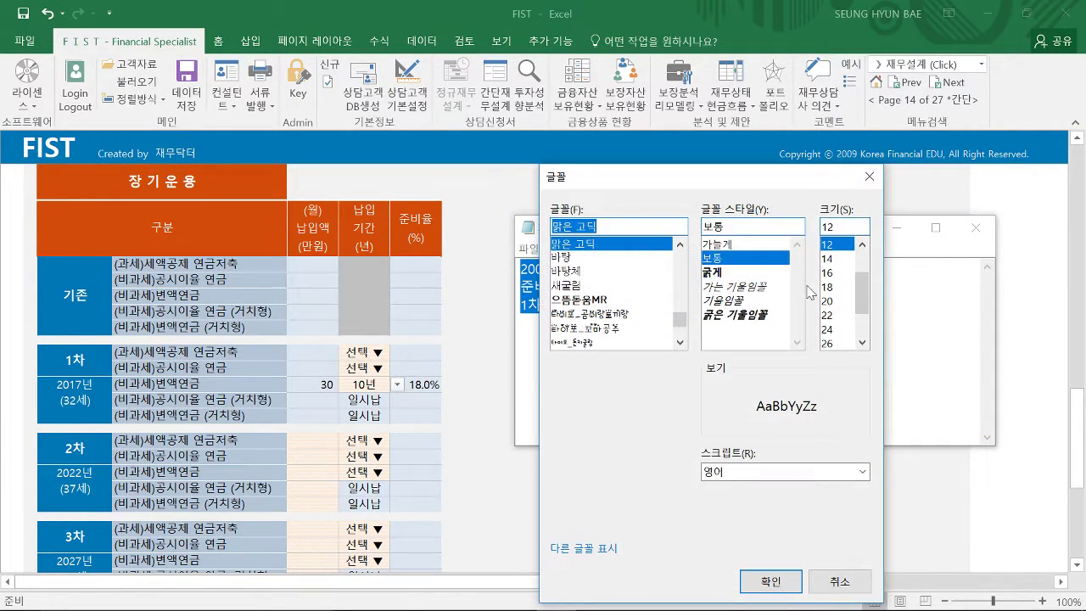
pyautogui.click(825, 302)
pyautogui.click(770, 581)
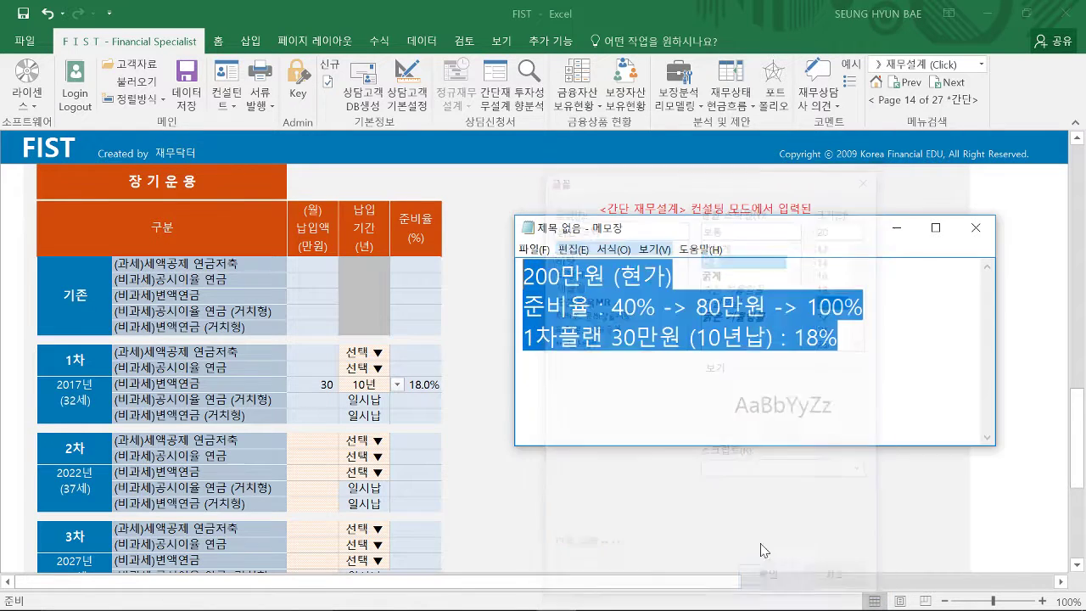
pyautogui.press('Right')
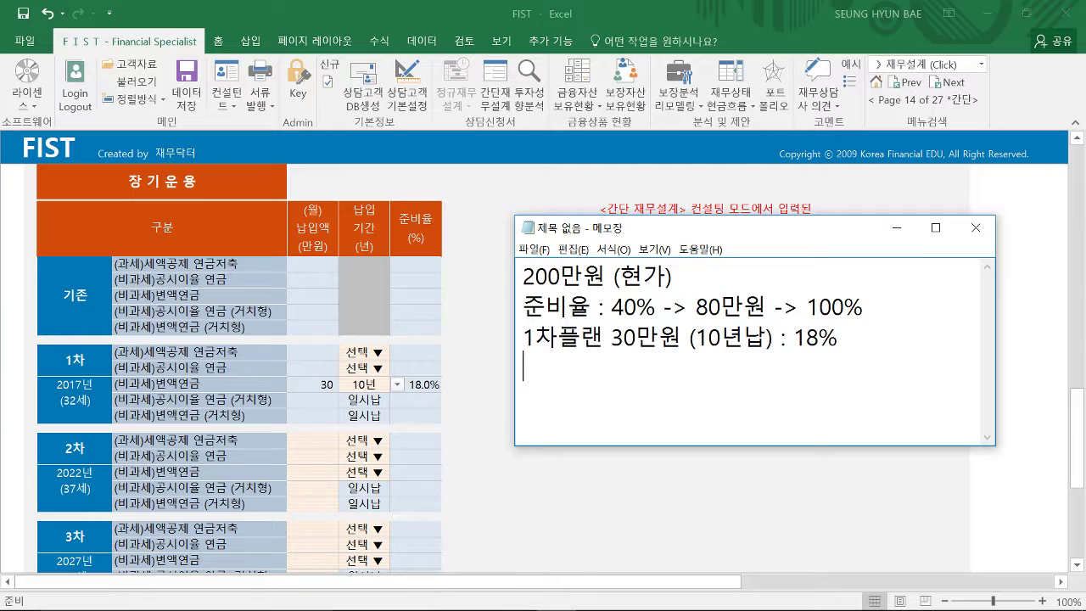
# - Review the 은퇴목표 준비율 in the basic settings and the 희망 은퇴생활비 total in the 간단 재무설계 form, returning to the portfolio page
pyautogui.moveTo(838, 338); pyautogui.dragTo(523, 277)
pyautogui.click(688, 307)
pyautogui.click(413, 102)
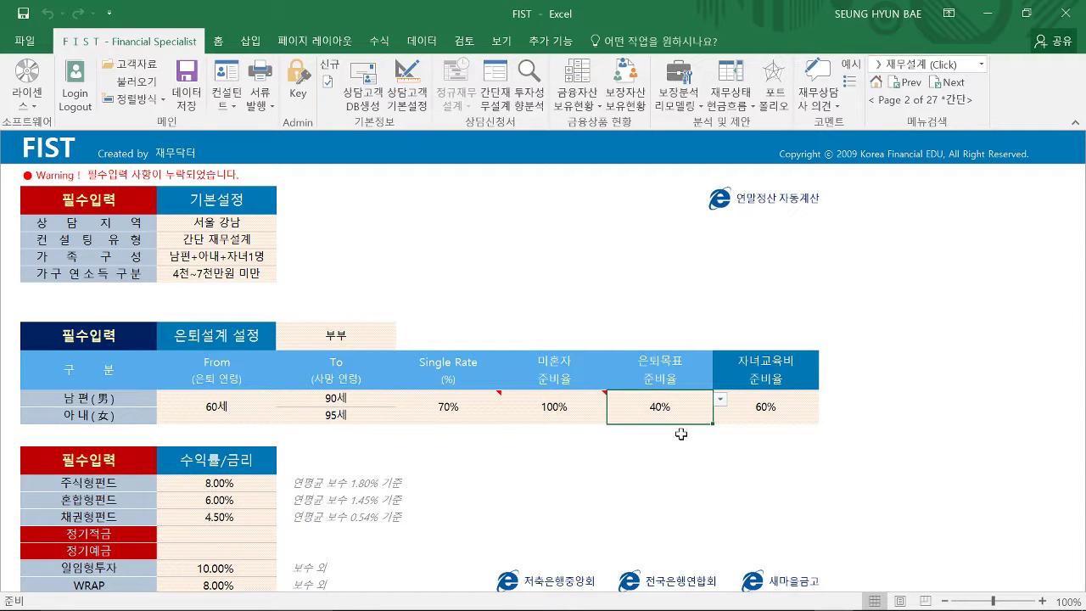
pyautogui.click(492, 93)
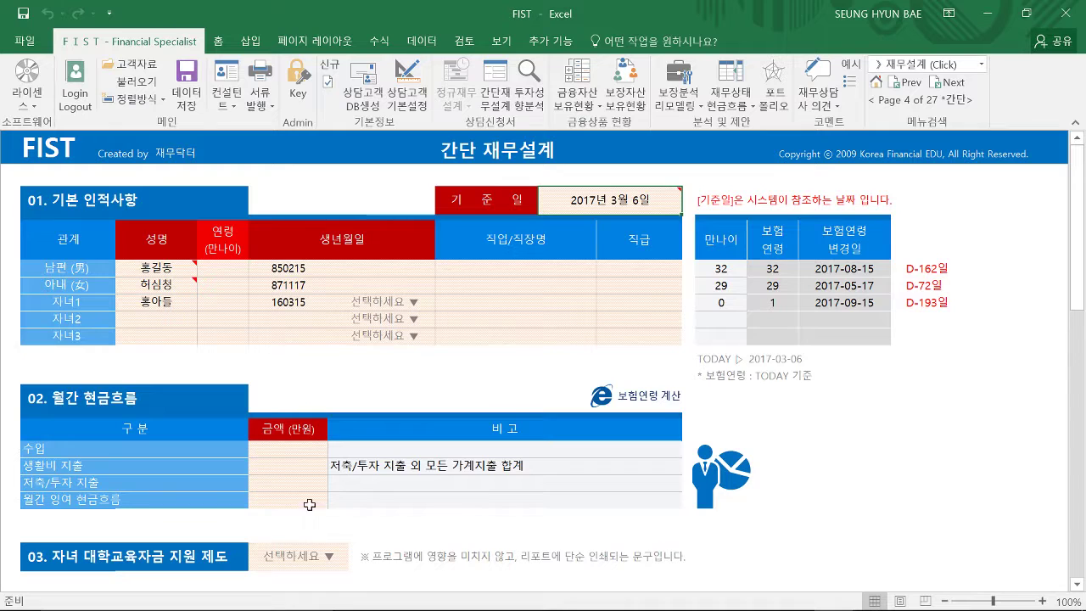
pyautogui.scroll(-4, 314, 501)
pyautogui.scroll(-3, 315, 438)
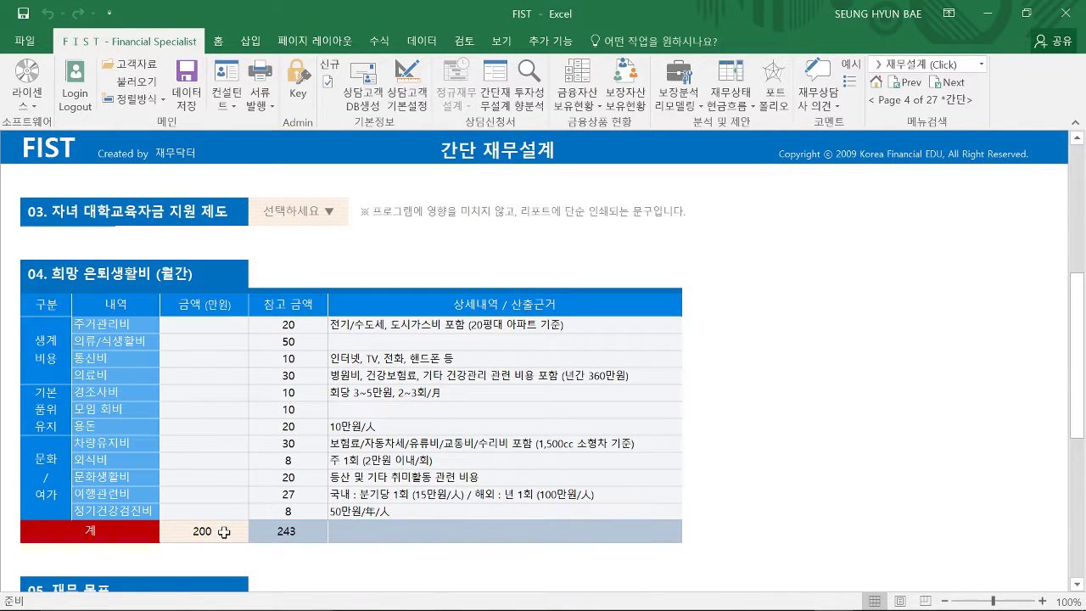
pyautogui.click(212, 532)
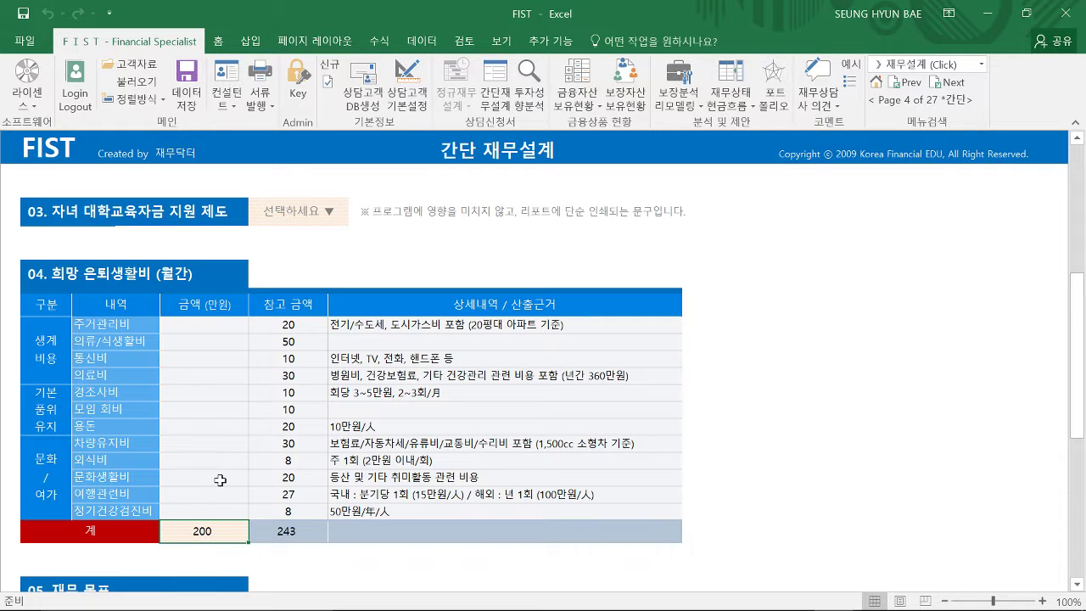
pyautogui.click(774, 85)
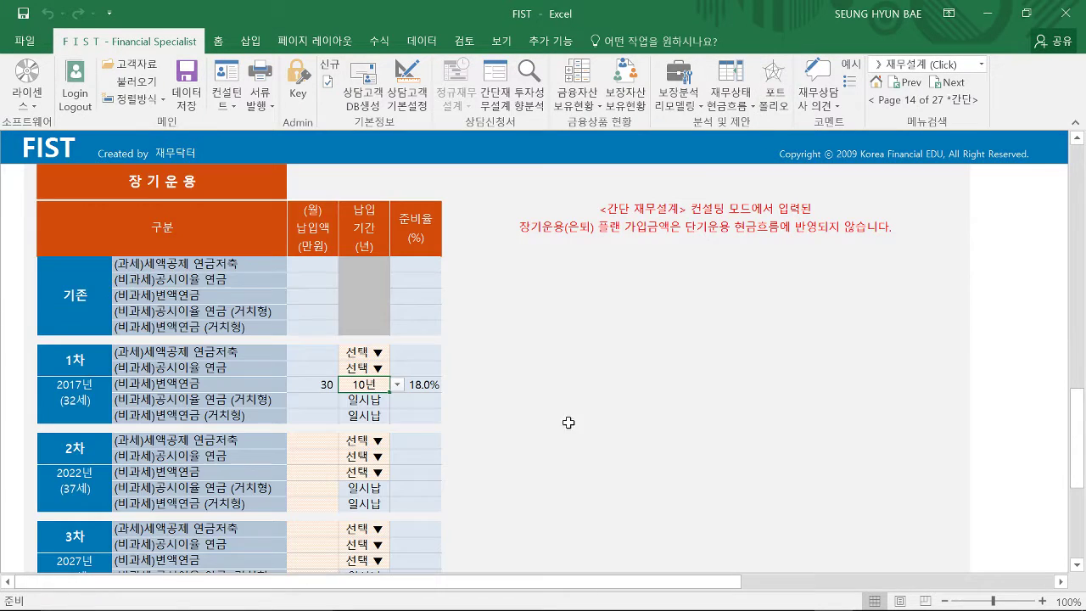
# - Bring the Notepad note back and highlight its 200만원 (현가), 준비율 : 40% and 80만원 entries in turn
pyautogui.click(556, 604)
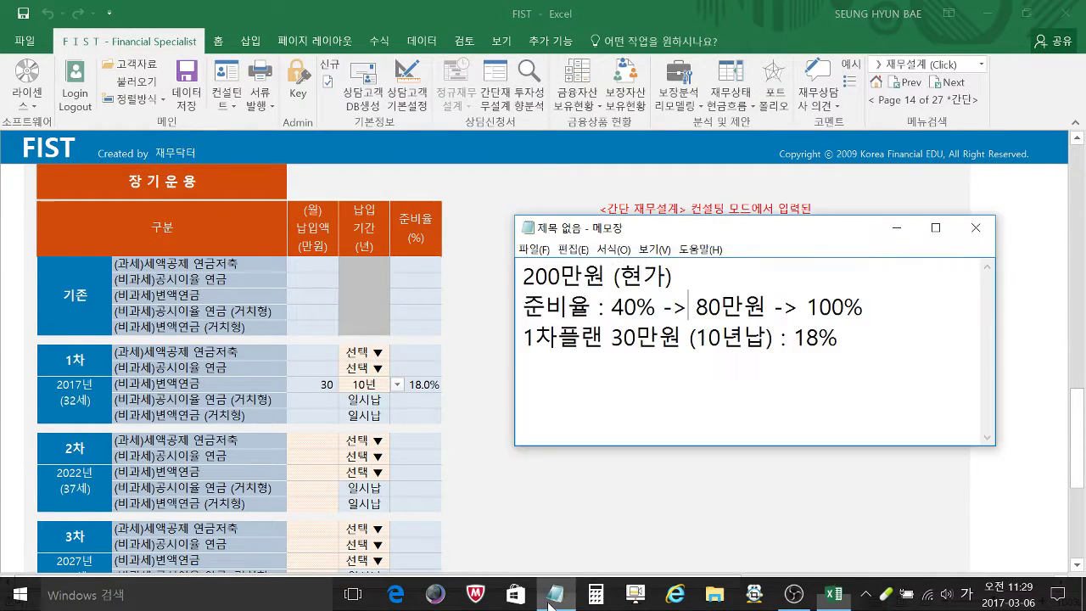
pyautogui.moveTo(673, 275); pyautogui.dragTo(522, 275)
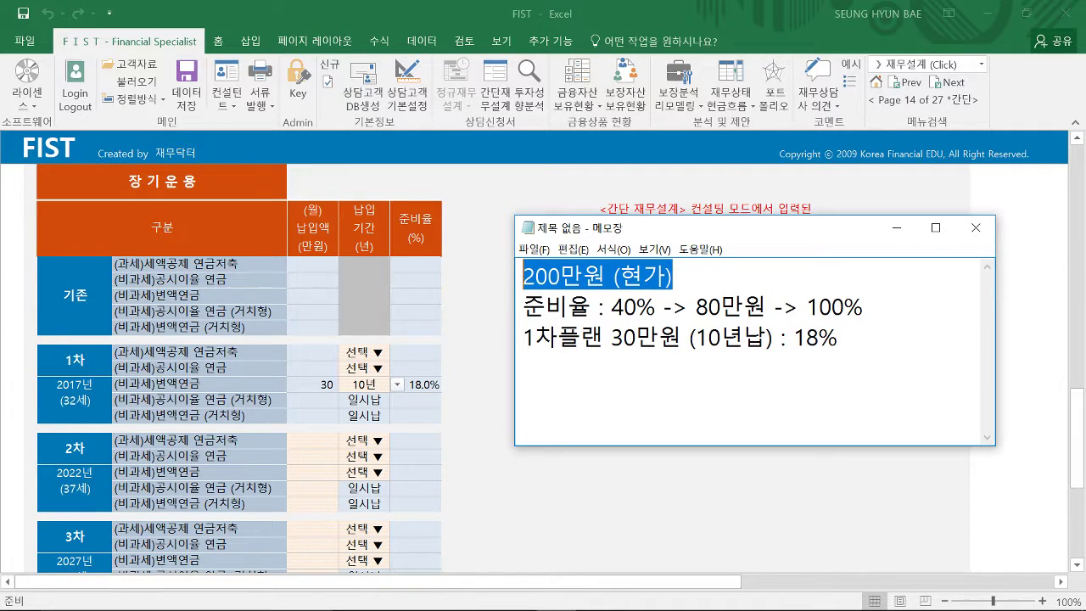
pyautogui.click(603, 307)
pyautogui.moveTo(656, 307); pyautogui.dragTo(523, 307)
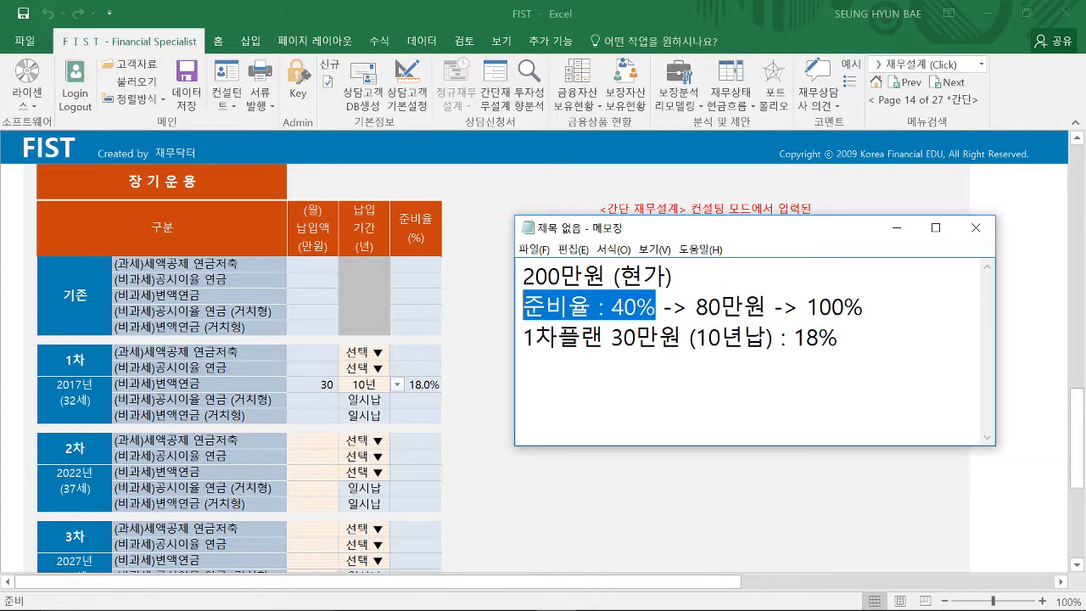
pyautogui.moveTo(583, 275); pyautogui.dragTo(523, 276)
pyautogui.moveTo(656, 307); pyautogui.dragTo(611, 307)
pyautogui.moveTo(695, 307); pyautogui.dragTo(766, 307)
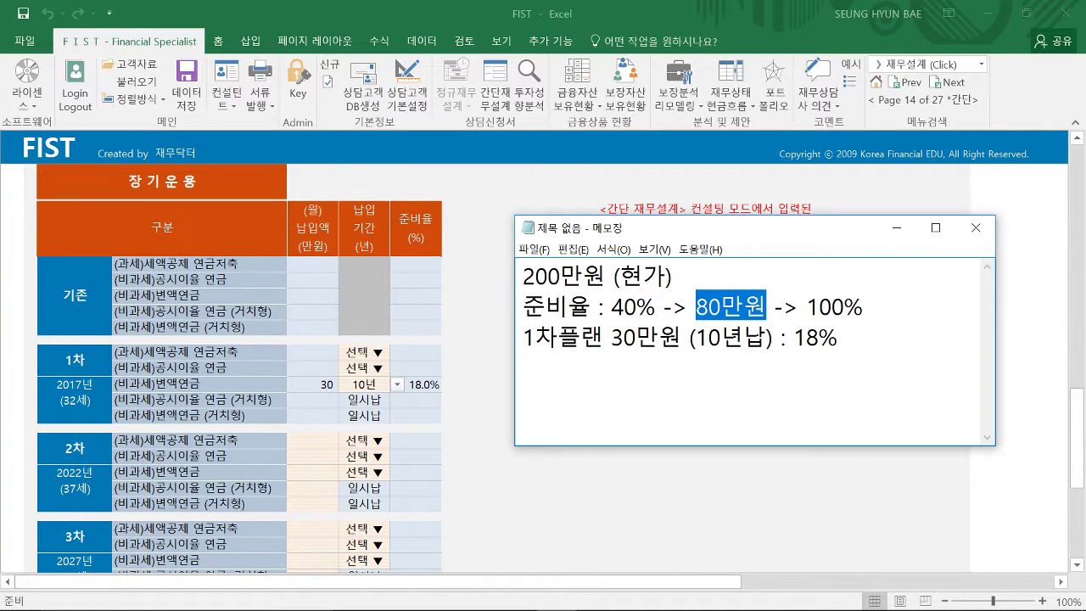
# - Insert "(목표금액)" right after 80만원 in the note's second line and widen the Notepad window
pyautogui.click(766, 307)
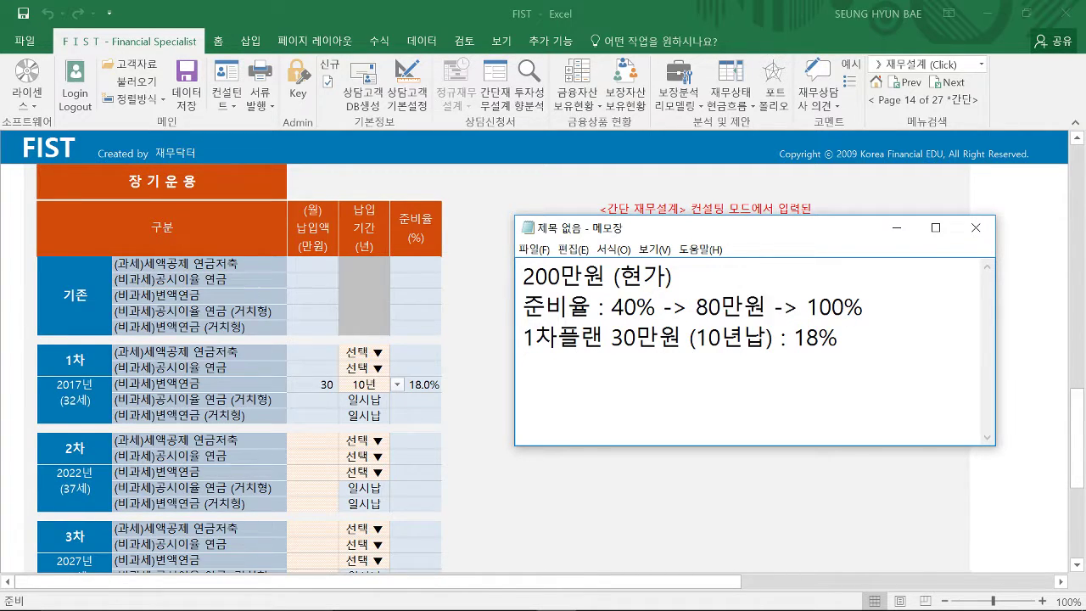
pyautogui.write('(목표금ㅇ')
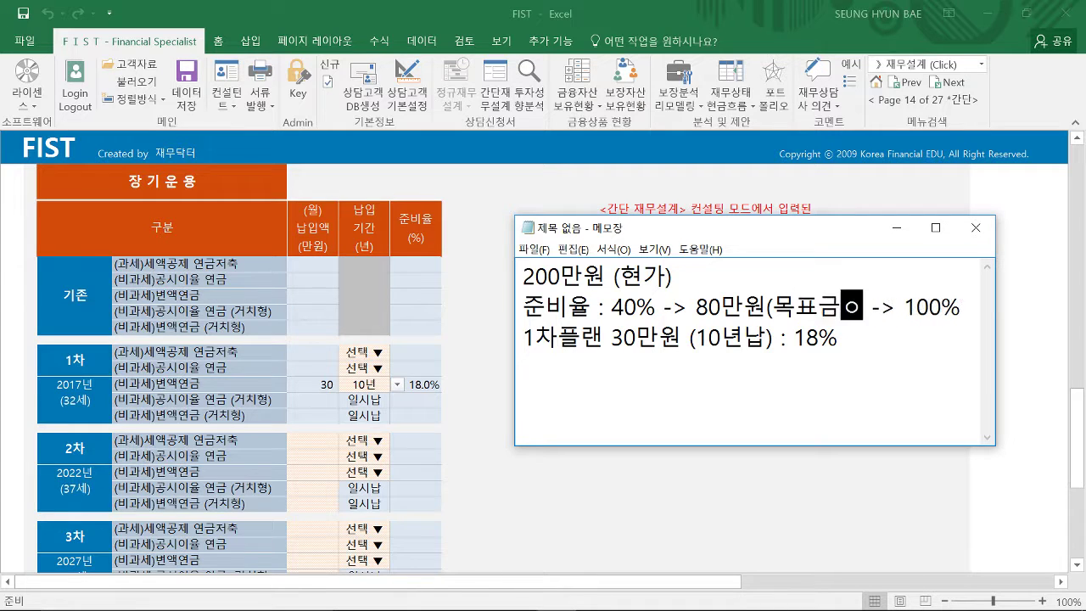
pyautogui.write('액)')
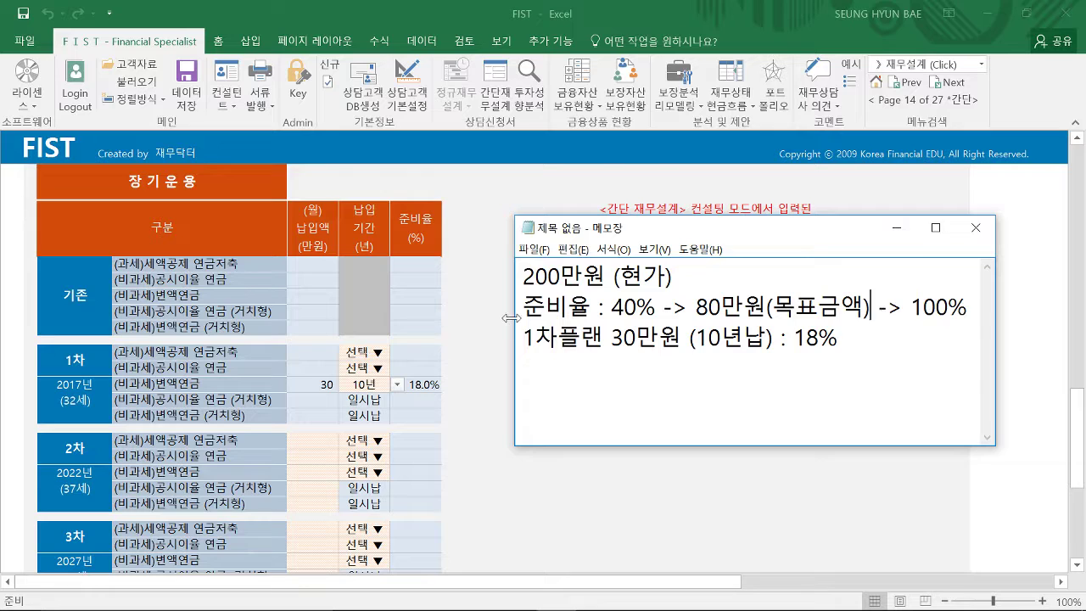
pyautogui.moveTo(515, 325); pyautogui.dragTo(484, 307)
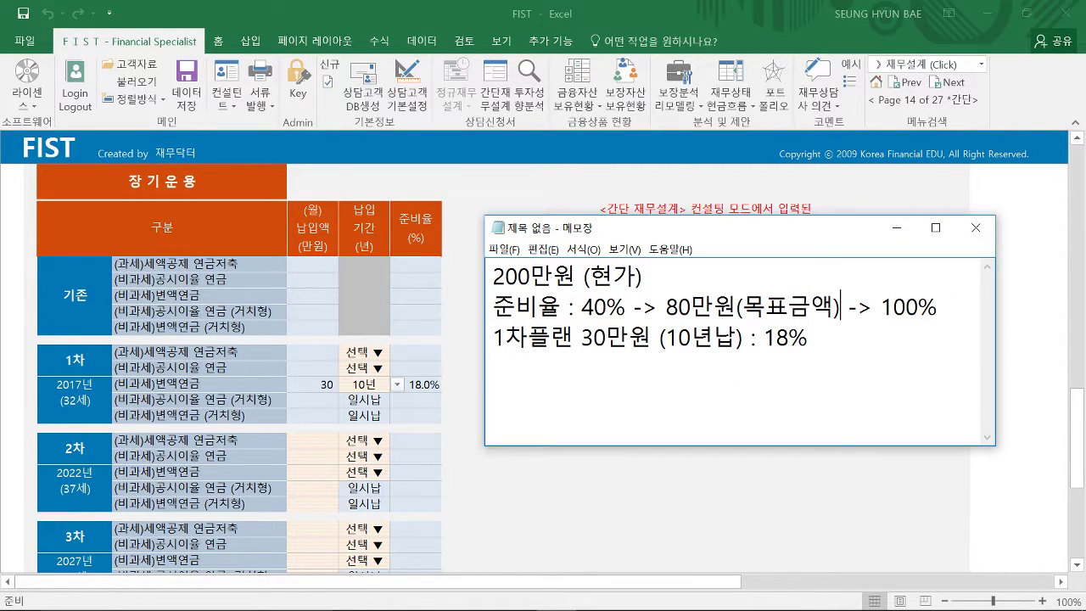
# - Highlight the 80만원(목표금액), 100%, 30만원 (10년납) and 18% entries in the note to relate them
pyautogui.moveTo(848, 307); pyautogui.dragTo(666, 307)
pyautogui.moveTo(881, 307); pyautogui.dragTo(938, 307)
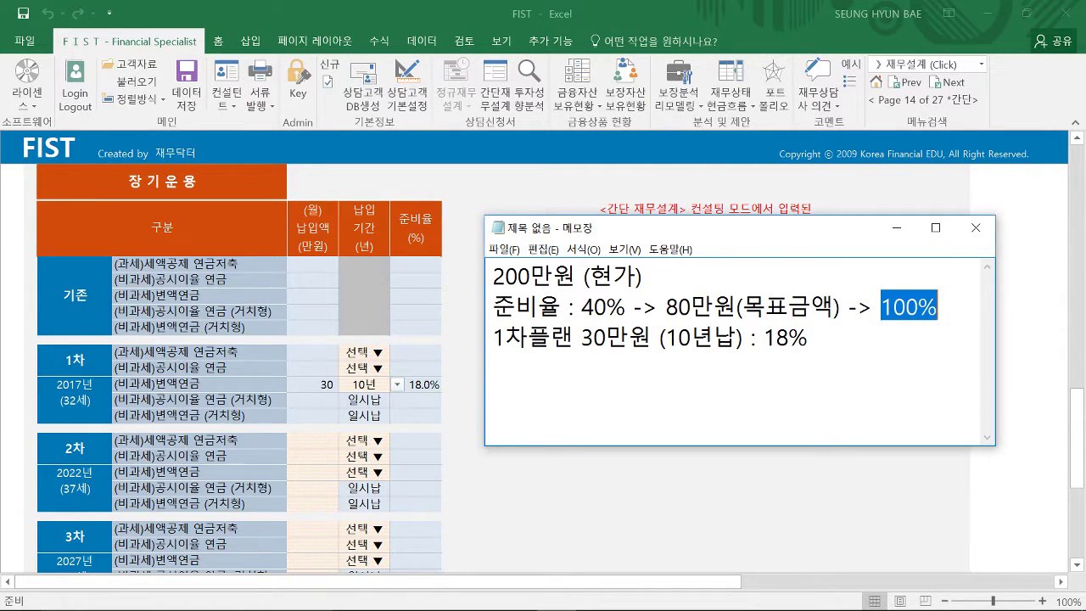
pyautogui.moveTo(666, 307); pyautogui.dragTo(715, 307)
pyautogui.moveTo(880, 307); pyautogui.dragTo(938, 307)
pyautogui.moveTo(581, 337); pyautogui.dragTo(743, 338)
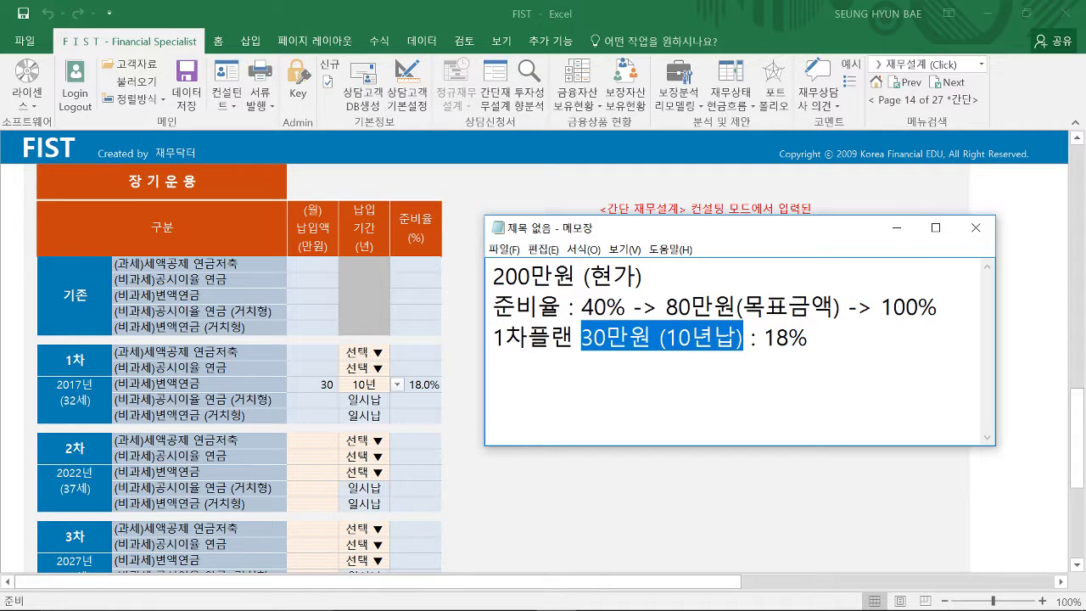
pyautogui.moveTo(665, 307); pyautogui.dragTo(807, 338)
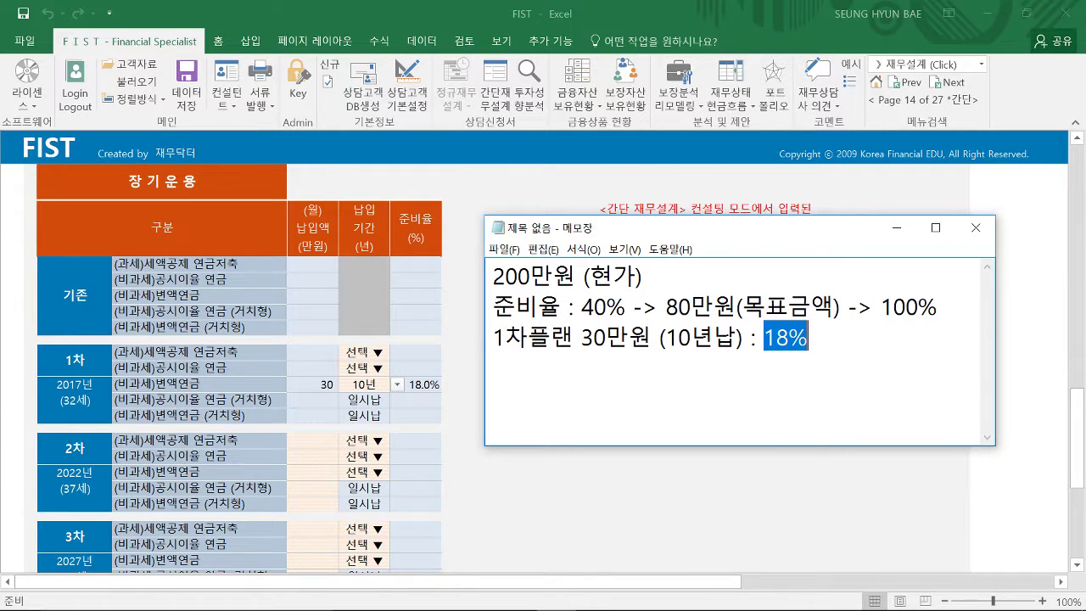
# - Make the Notepad window taller and add blank lines below the 1차플랜 line
pyautogui.moveTo(766, 445); pyautogui.dragTo(766, 535)
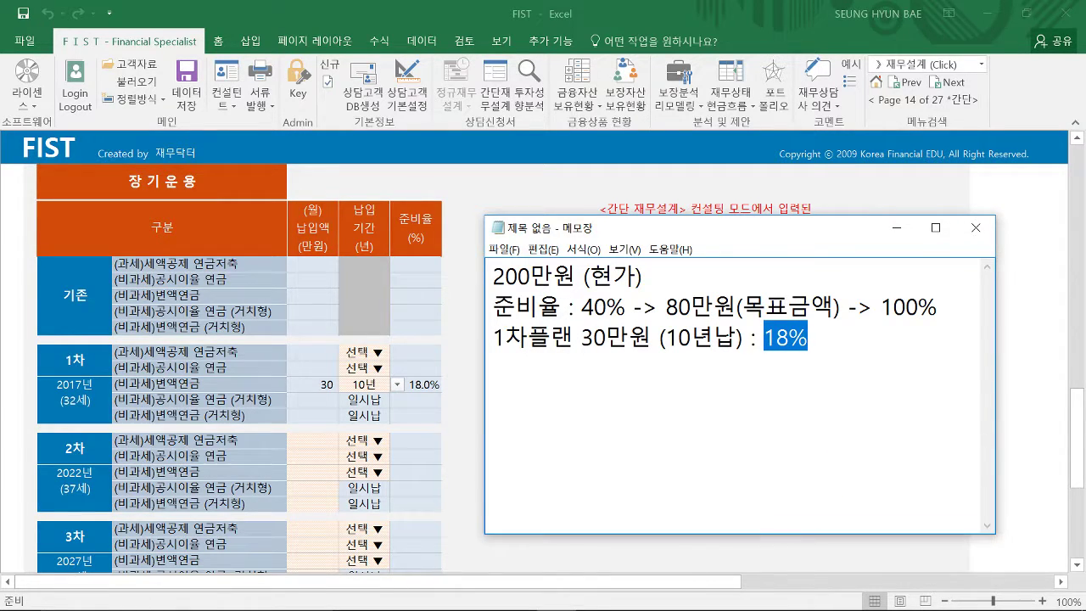
pyautogui.click(810, 337)
pyautogui.press('Return')
pyautogui.press('Return')
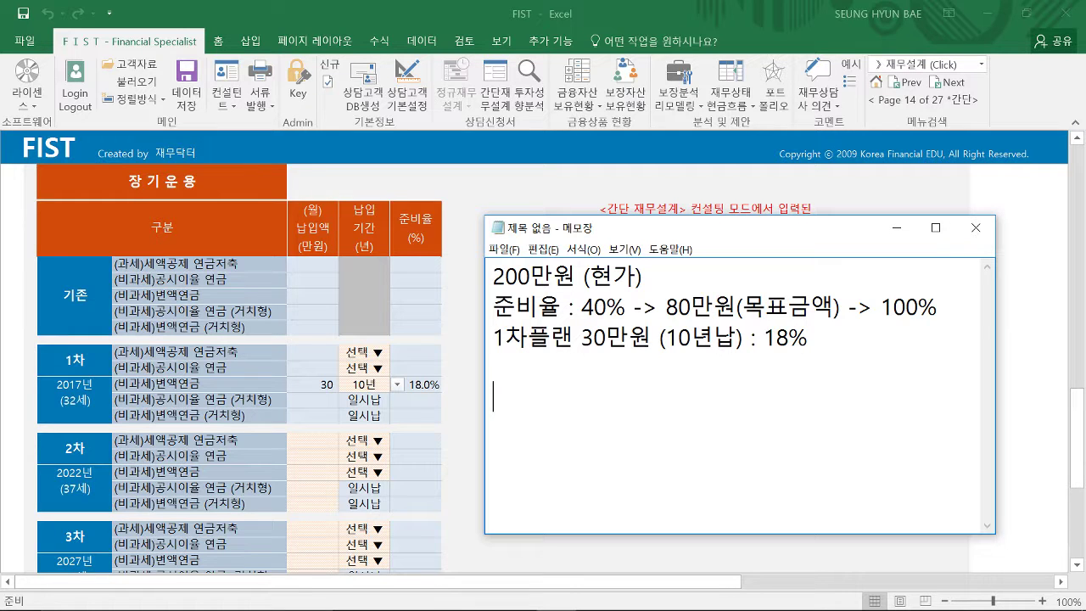
# - Compare the 최종 준비율 in the 장기운용 table with the note's 100% target and 1차플랜 ratio
pyautogui.click(367, 471)
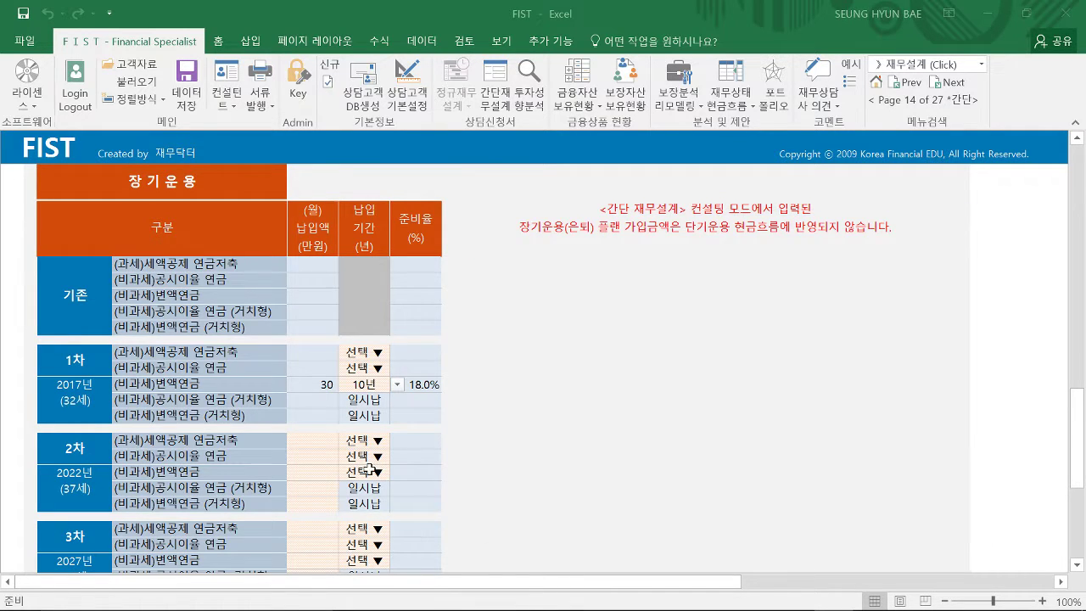
pyautogui.scroll(-5, 379, 445)
pyautogui.scroll(1, 379, 446)
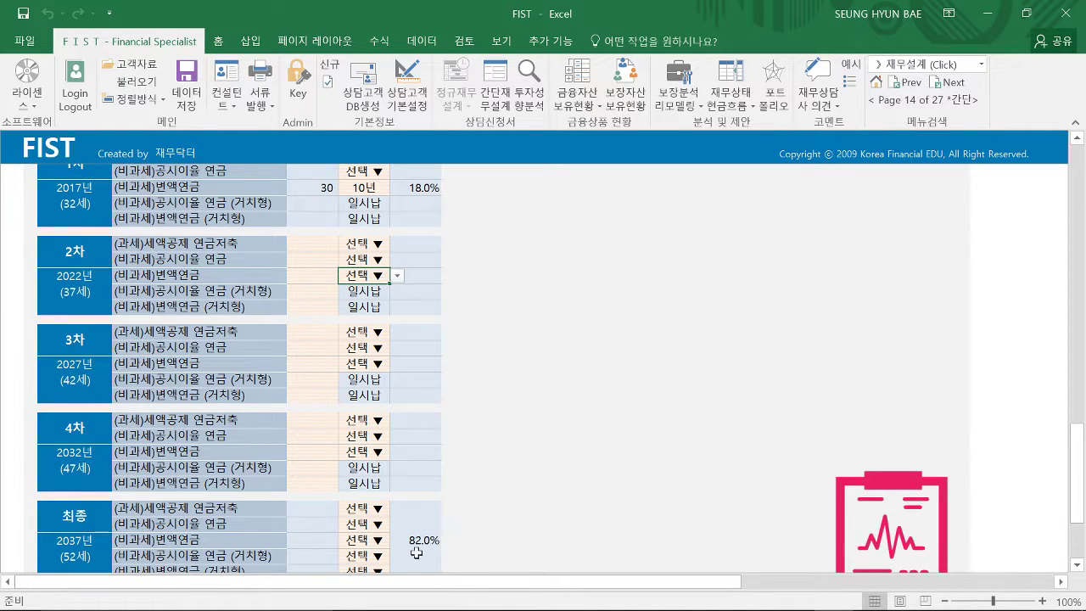
pyautogui.click(557, 602)
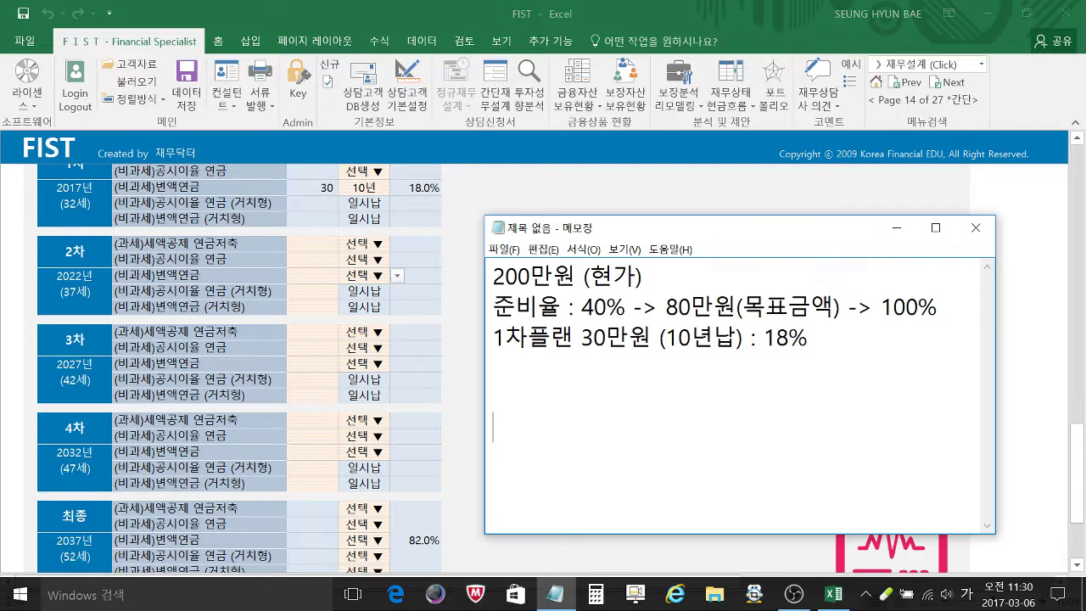
pyautogui.moveTo(880, 306); pyautogui.dragTo(938, 304)
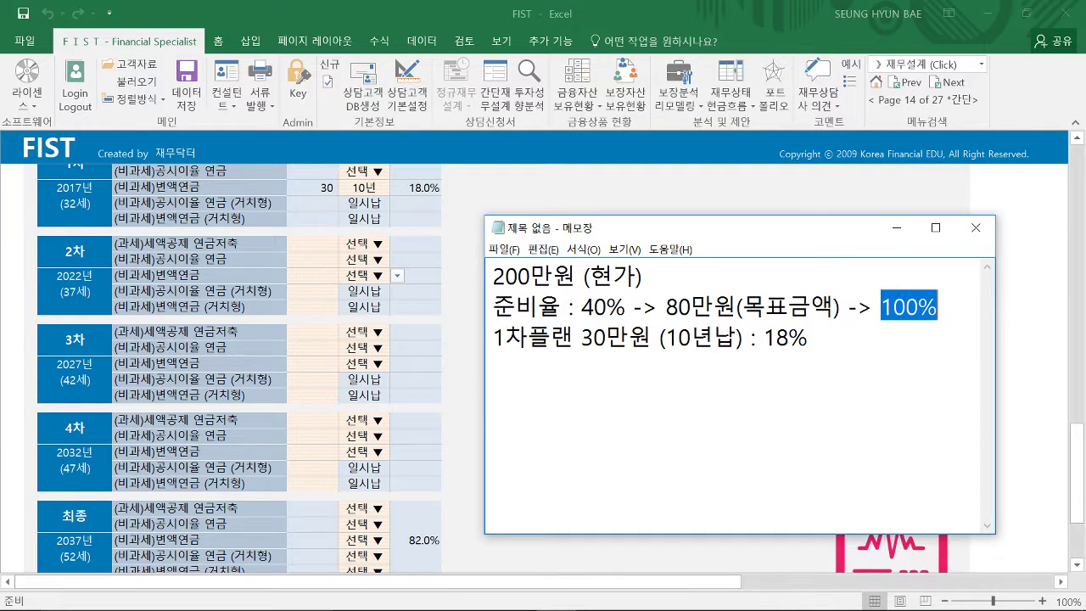
pyautogui.moveTo(764, 337); pyautogui.dragTo(807, 337)
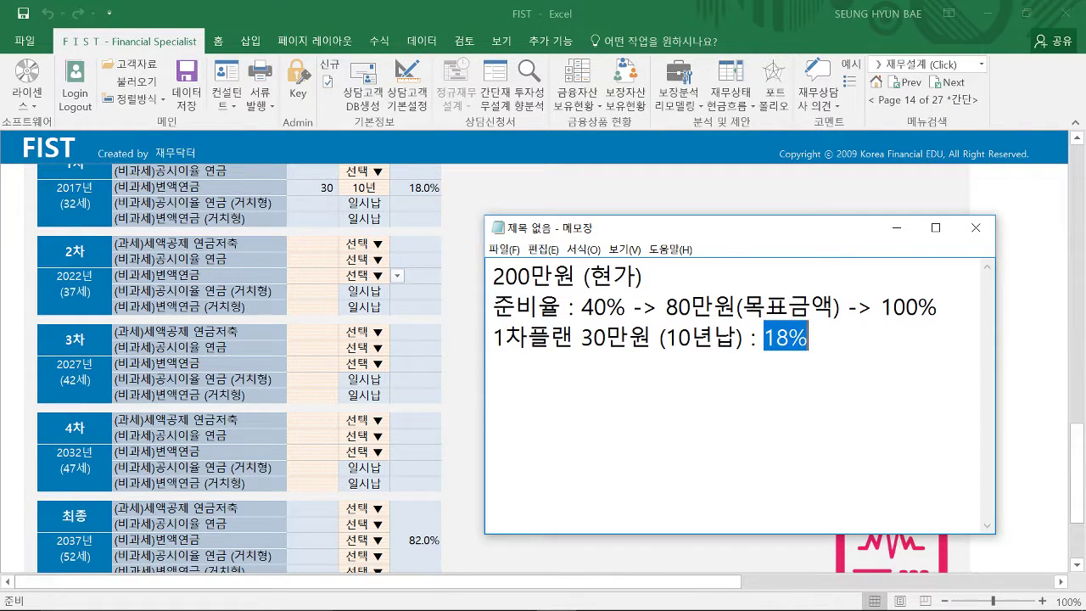
pyautogui.moveTo(581, 338); pyautogui.dragTo(808, 337)
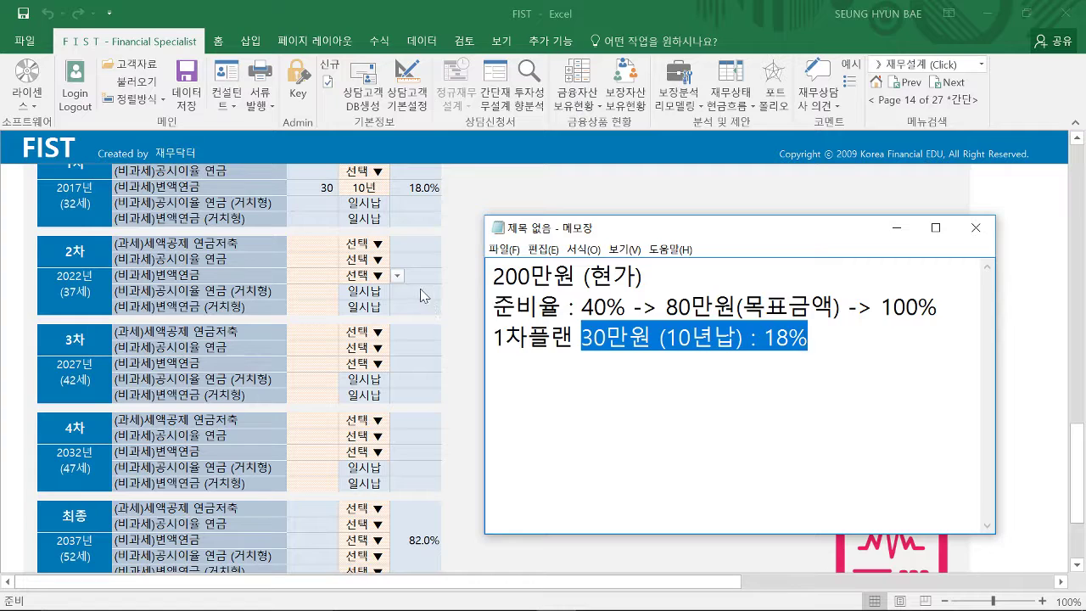
# - Return to the 장기운용 table and set the monthly (비과세)변액연금 payment to 30 for both 2차 and 3차
pyautogui.hotkey('alt', 'Tab')
pyautogui.scroll(2, 411, 297)
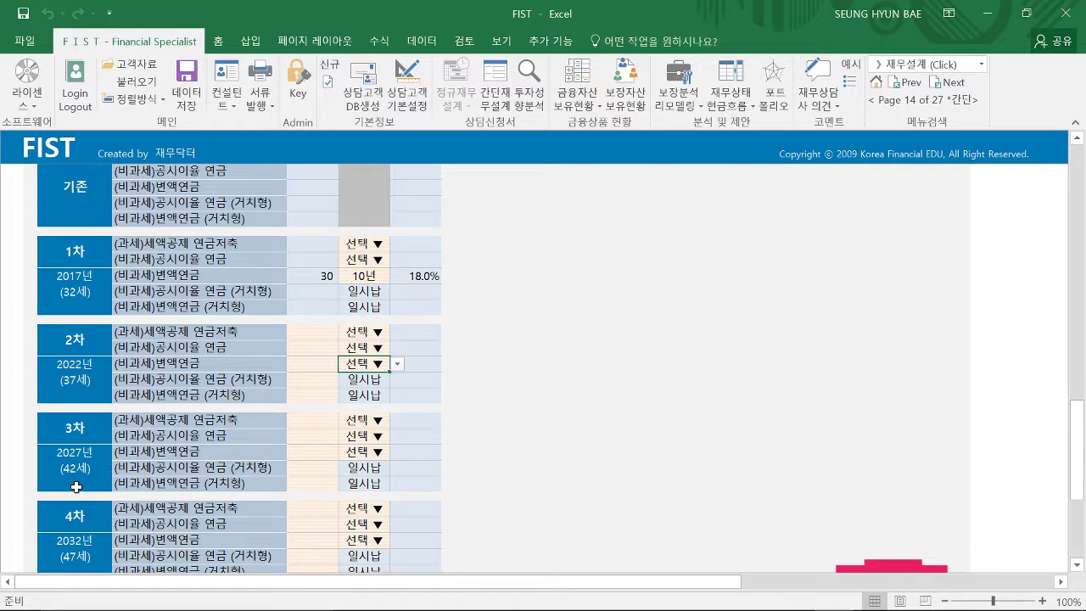
pyautogui.scroll(-1, 125, 460)
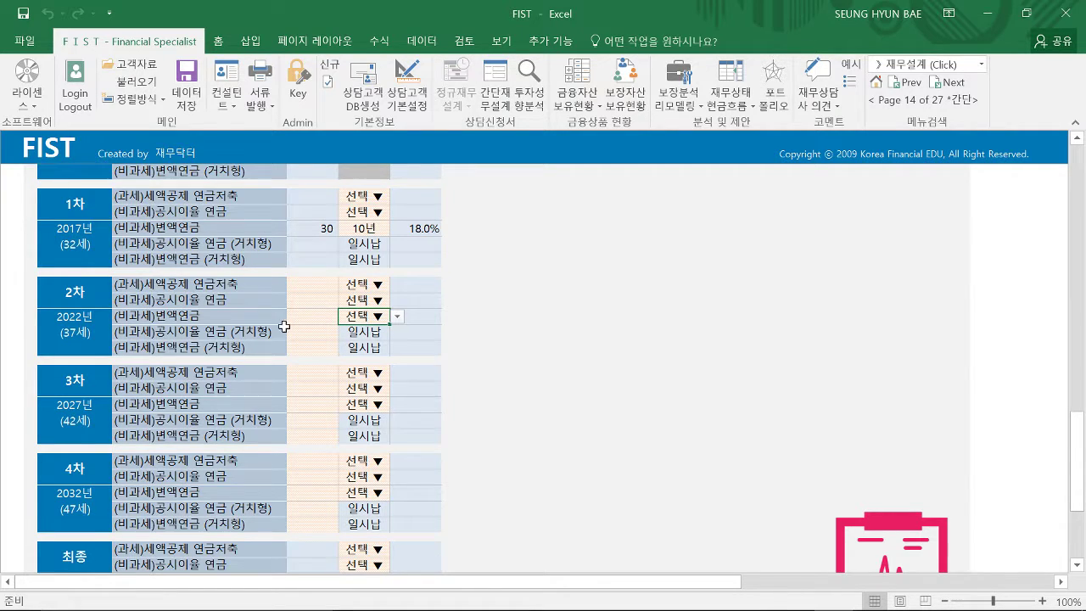
pyautogui.click(303, 317)
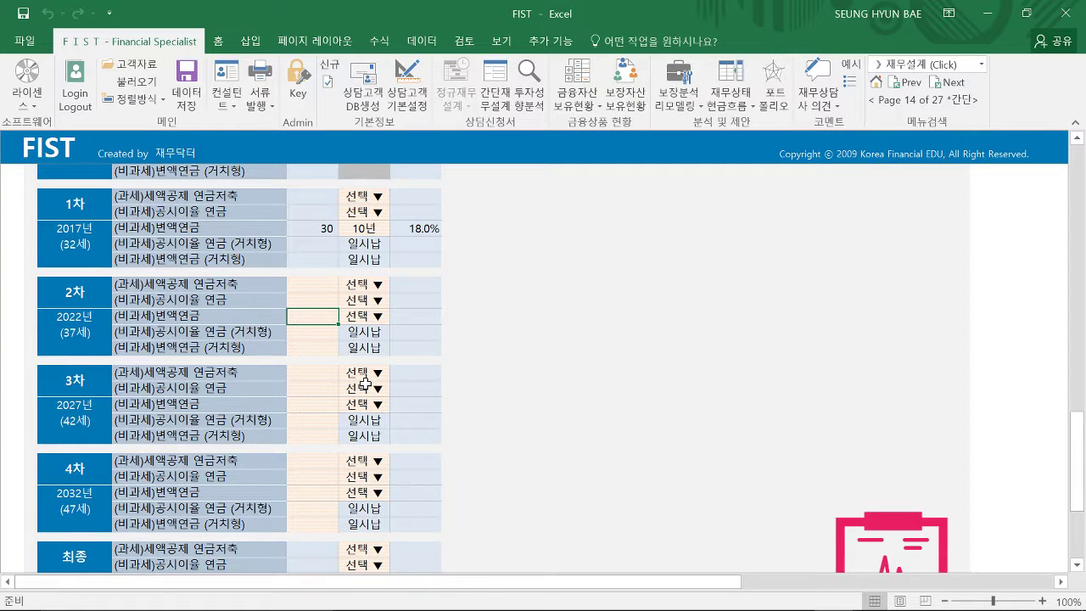
pyautogui.write('30')
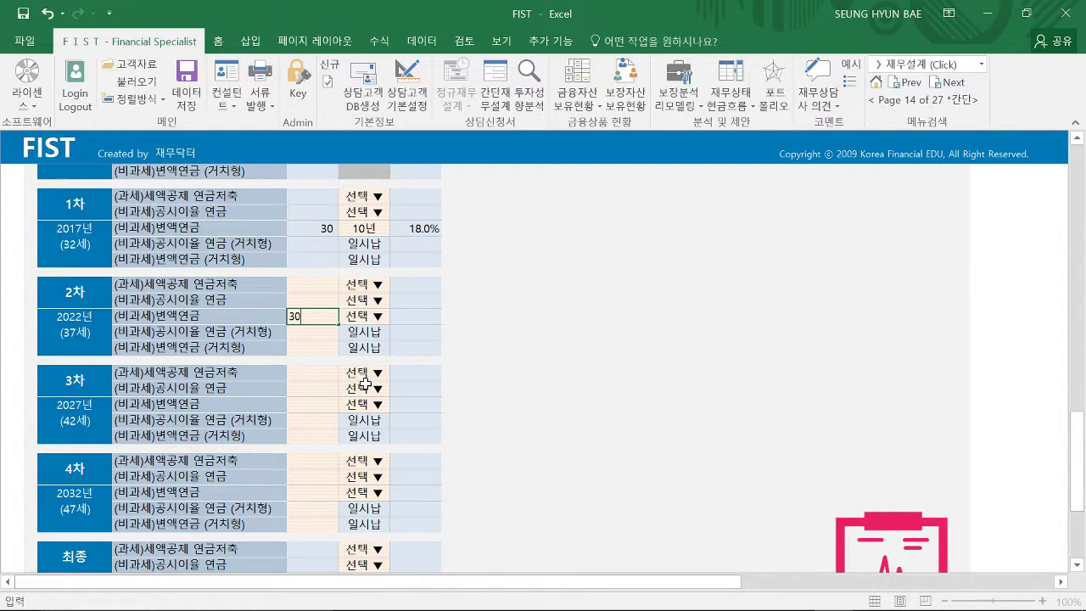
pyautogui.press('Return')
pyautogui.click(324, 406)
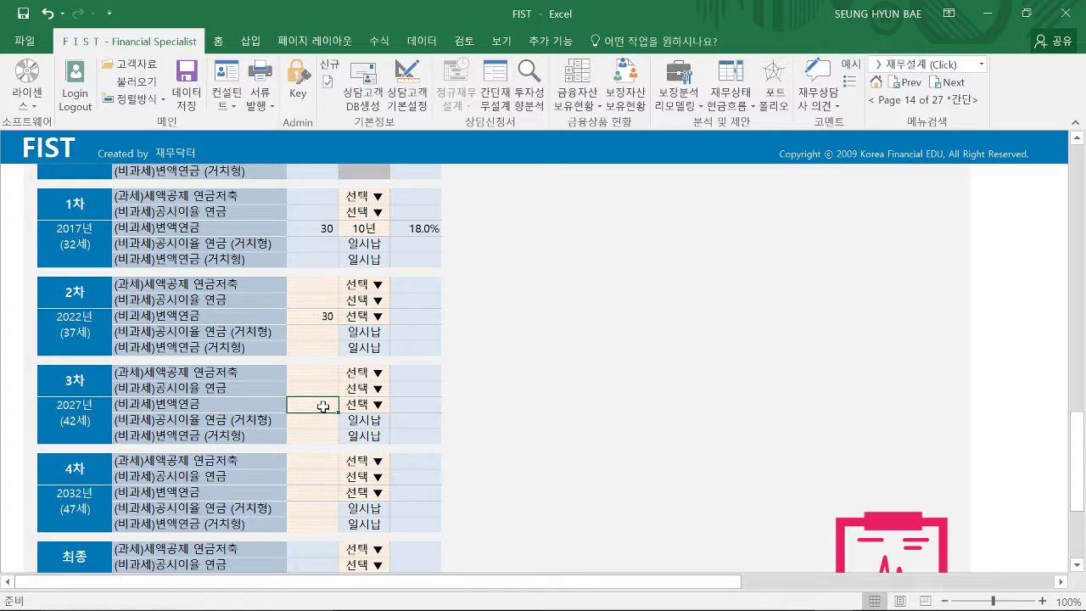
pyautogui.write('30')
pyautogui.press('Return')
# - Set the monthly (비과세)변액연금 payment for 4차 to 30
pyautogui.click(322, 492)
pyautogui.write('3')
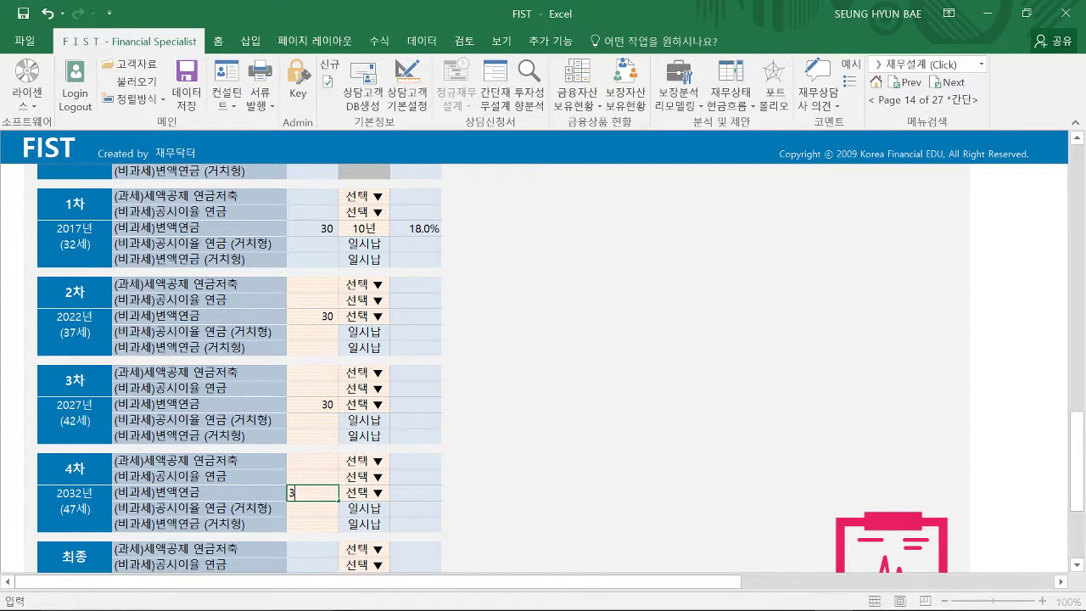
pyautogui.press('Return')
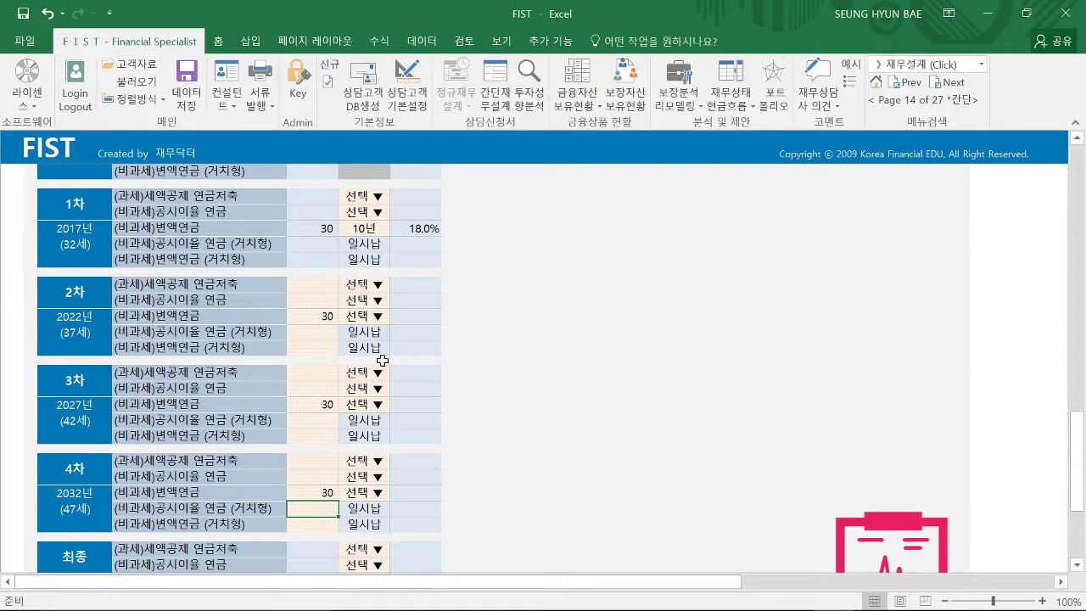
# - Set the (비과세)변액연금 payment period to 10 years for 2차, 3차 and 4차
pyautogui.click(379, 315)
pyautogui.click(396, 316)
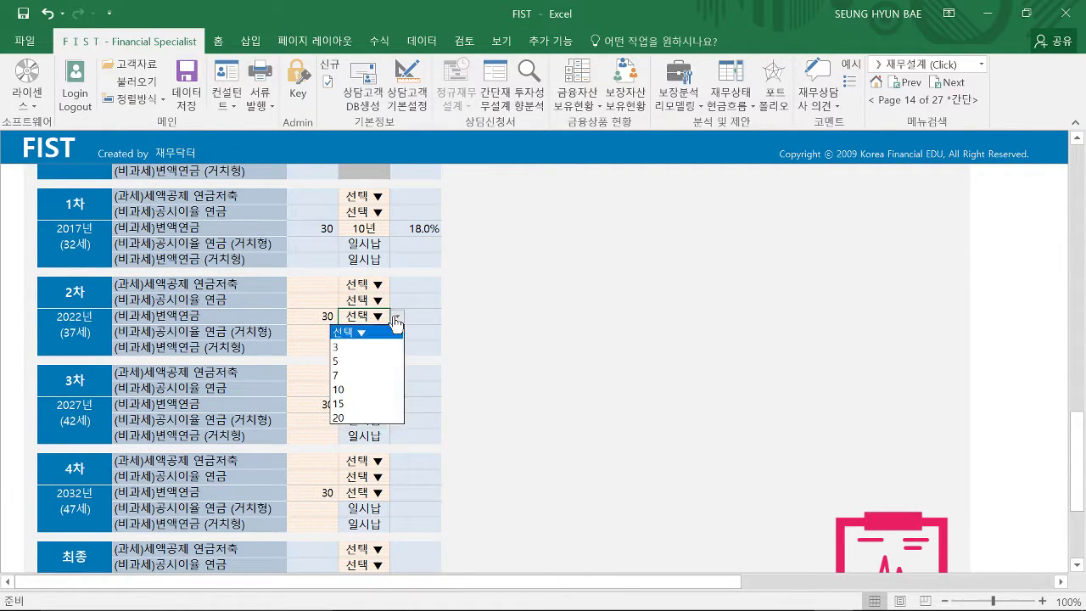
pyautogui.click(369, 390)
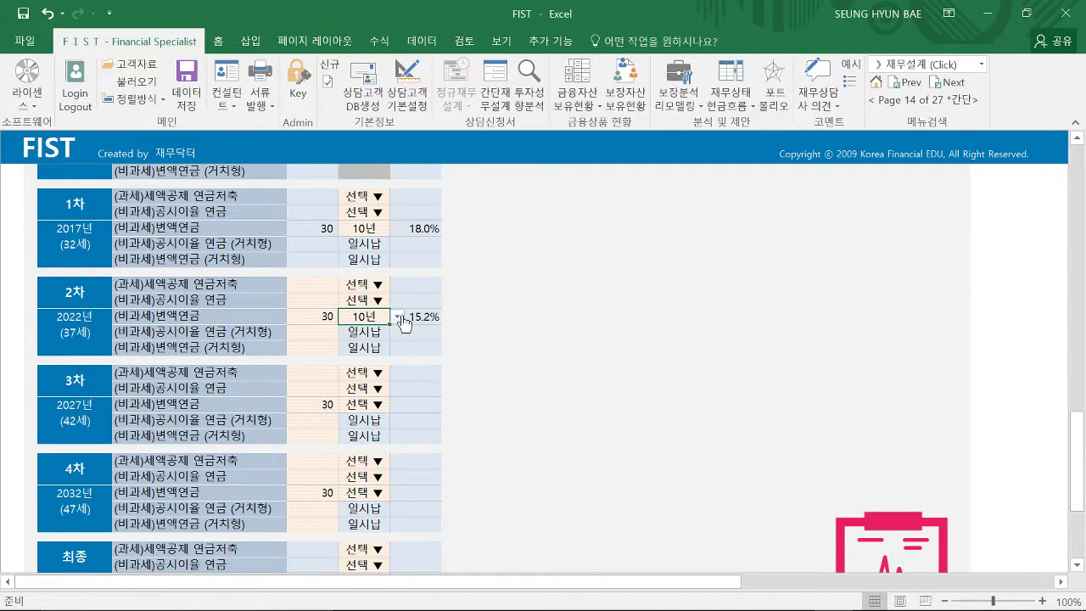
pyautogui.moveTo(322, 316); pyautogui.dragTo(362, 317)
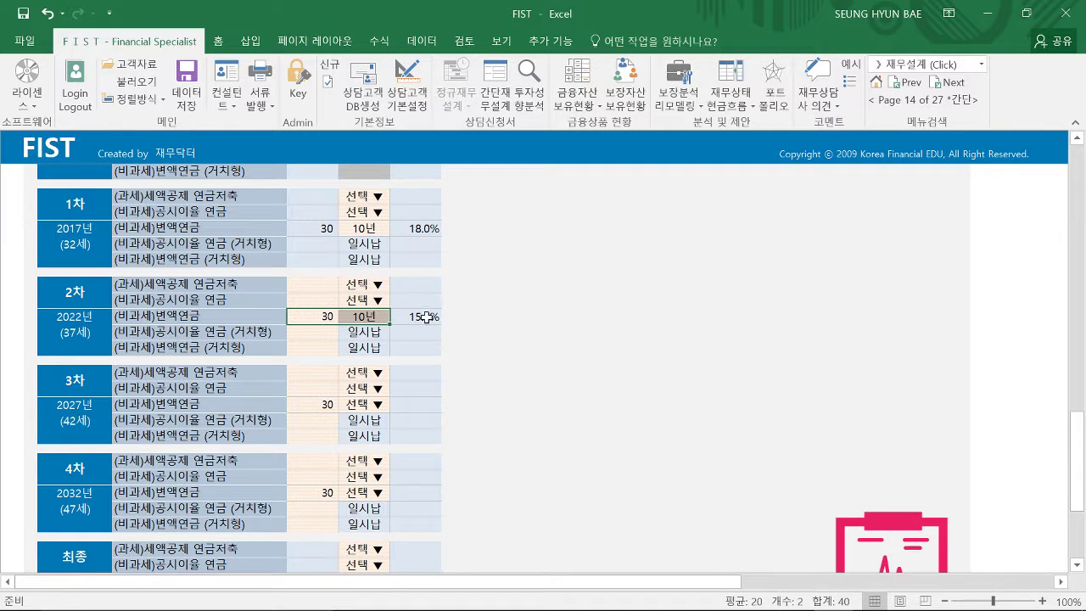
pyautogui.click(319, 404)
pyautogui.click(363, 403)
pyautogui.click(396, 405)
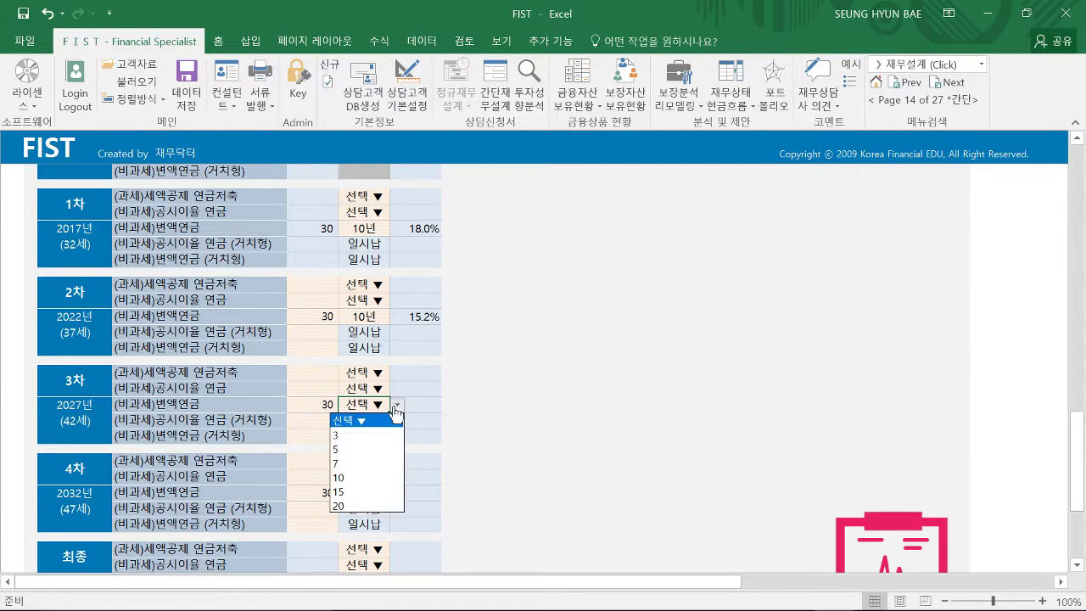
pyautogui.click(343, 476)
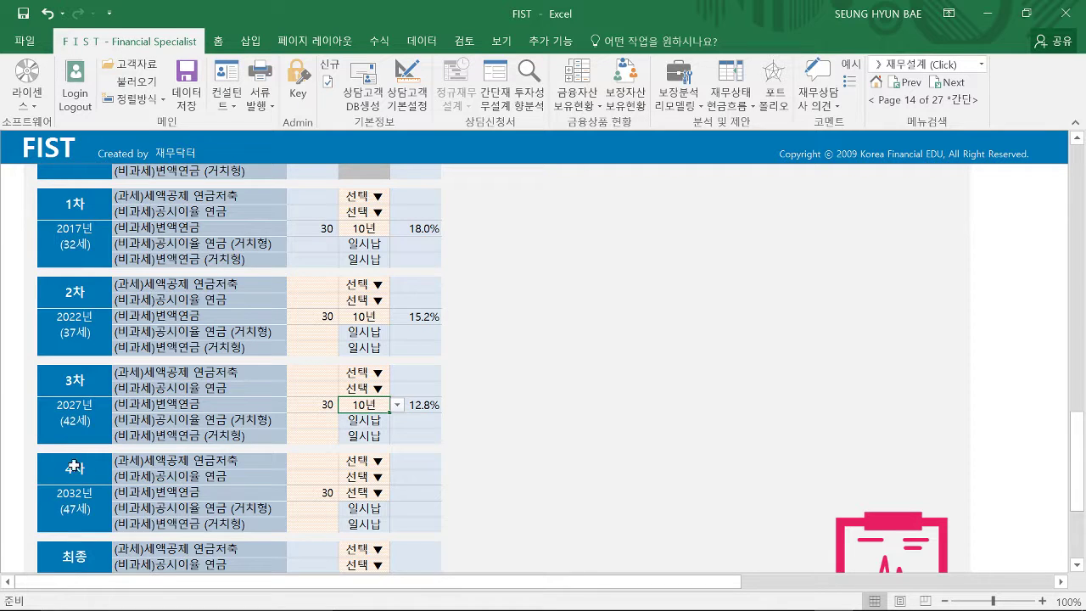
pyautogui.click(361, 492)
pyautogui.click(397, 492)
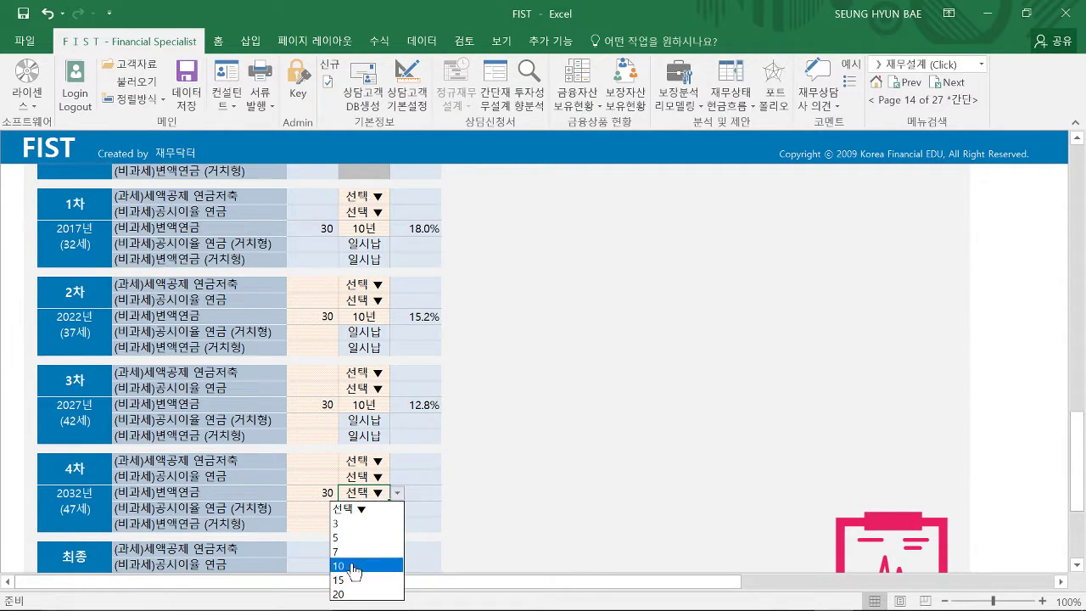
pyautogui.click(354, 565)
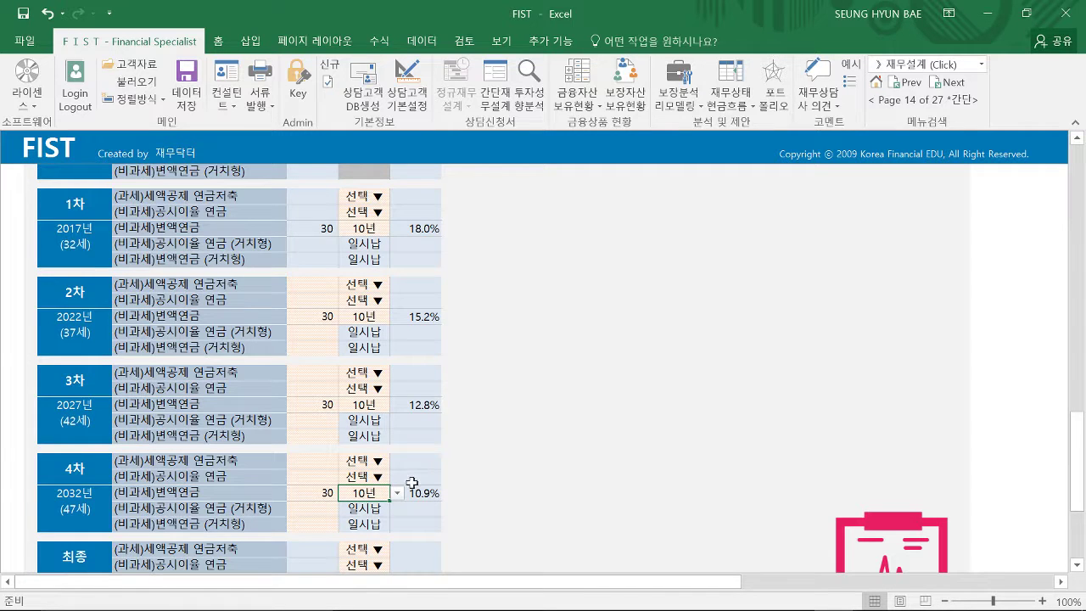
# - Review the (비과세)변액연금 payment periods from 1차 to 4차 and set the 최종 period to 3 years
pyautogui.scroll(-2, 429, 452)
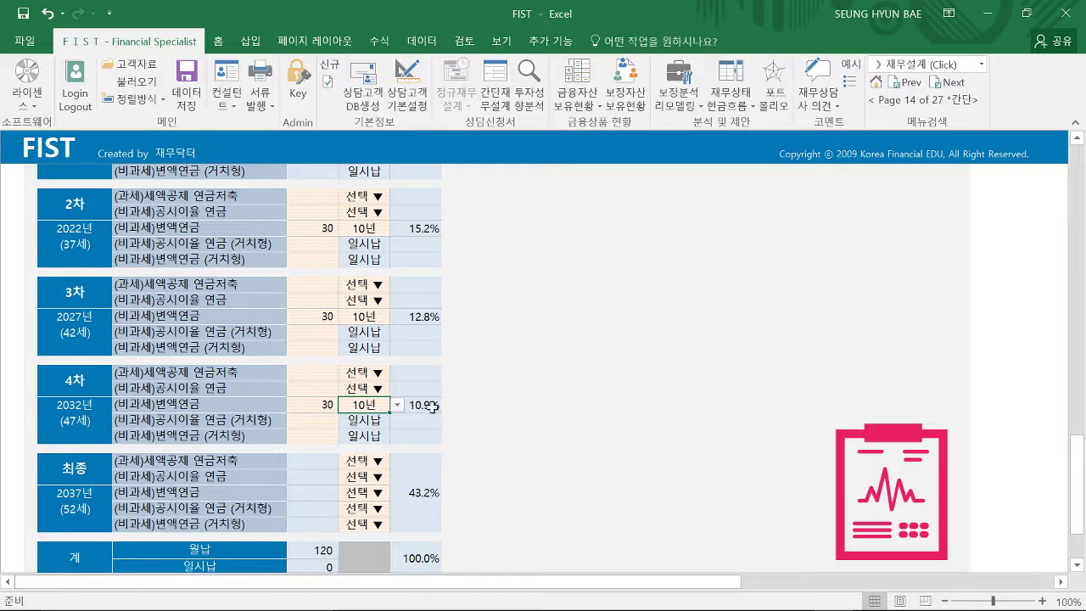
pyautogui.scroll(1, 399, 335)
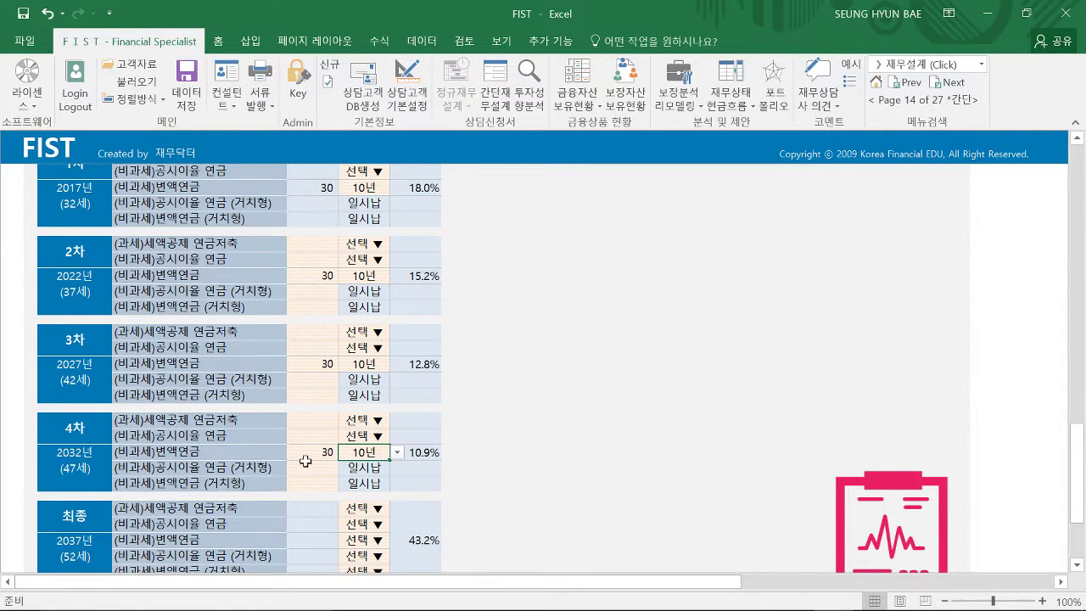
pyautogui.click(365, 188)
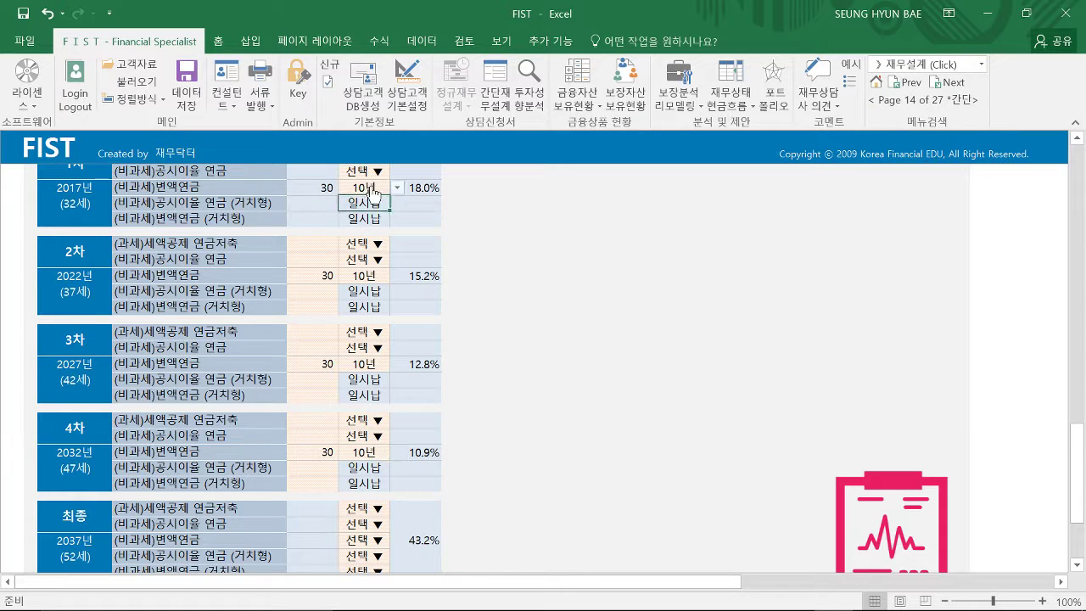
pyautogui.click(365, 276)
pyautogui.click(364, 364)
pyautogui.click(363, 451)
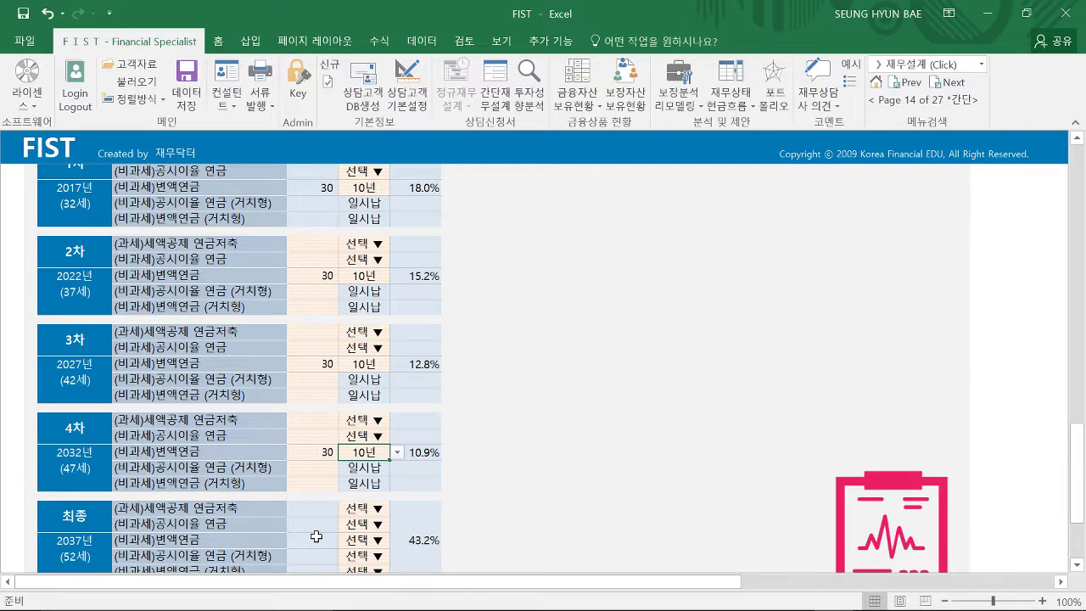
pyautogui.click(370, 541)
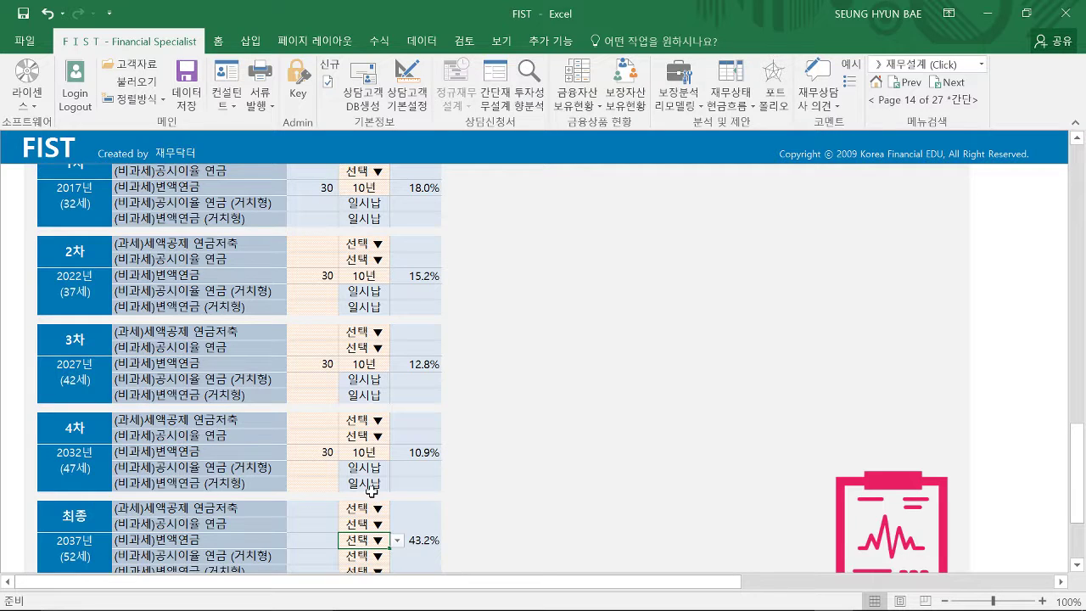
pyautogui.click(395, 542)
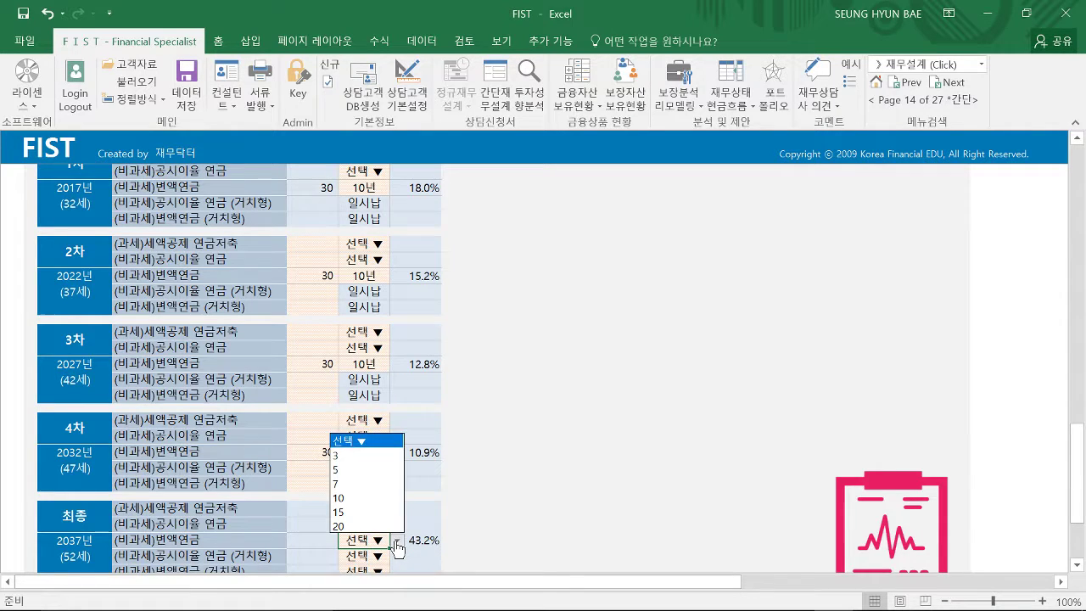
pyautogui.click(354, 457)
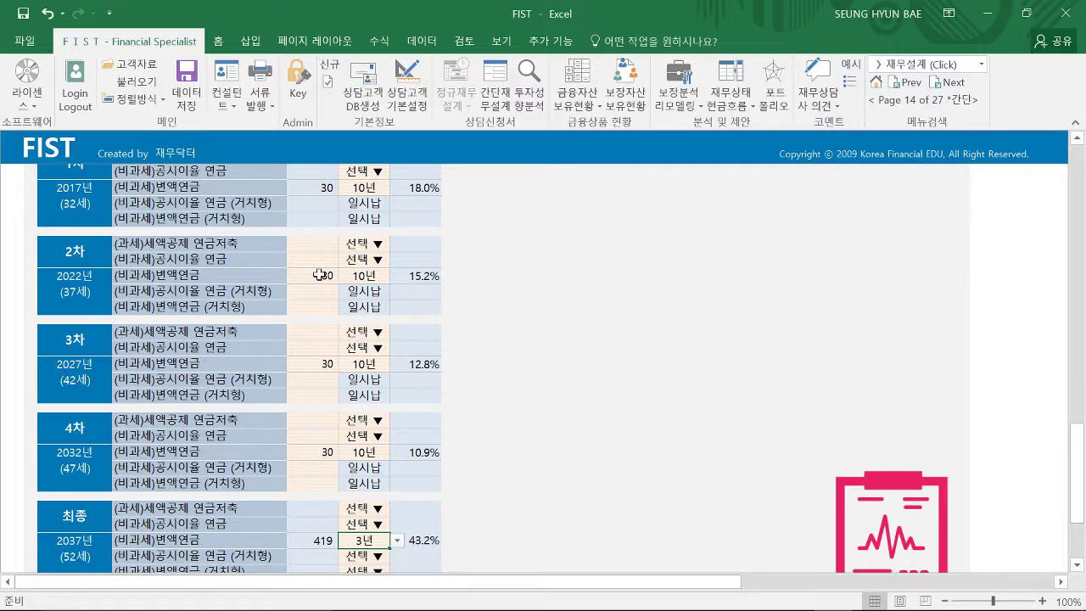
# - Raise the monthly (비과세)변액연금 payment to 100 for both 2차 and 3차
pyautogui.click(319, 275)
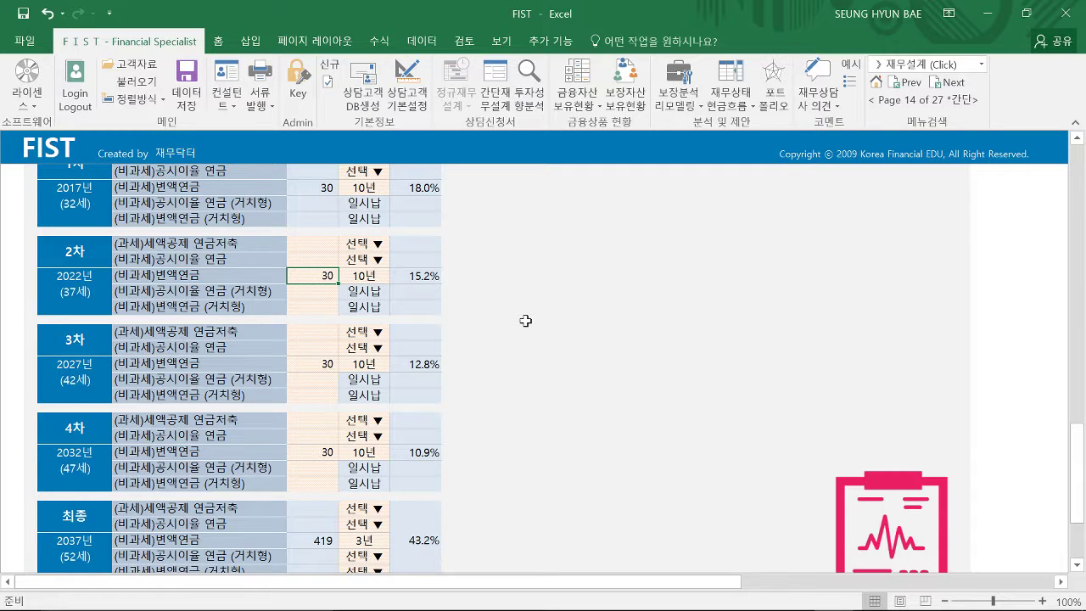
pyautogui.write('100')
pyautogui.press('Return')
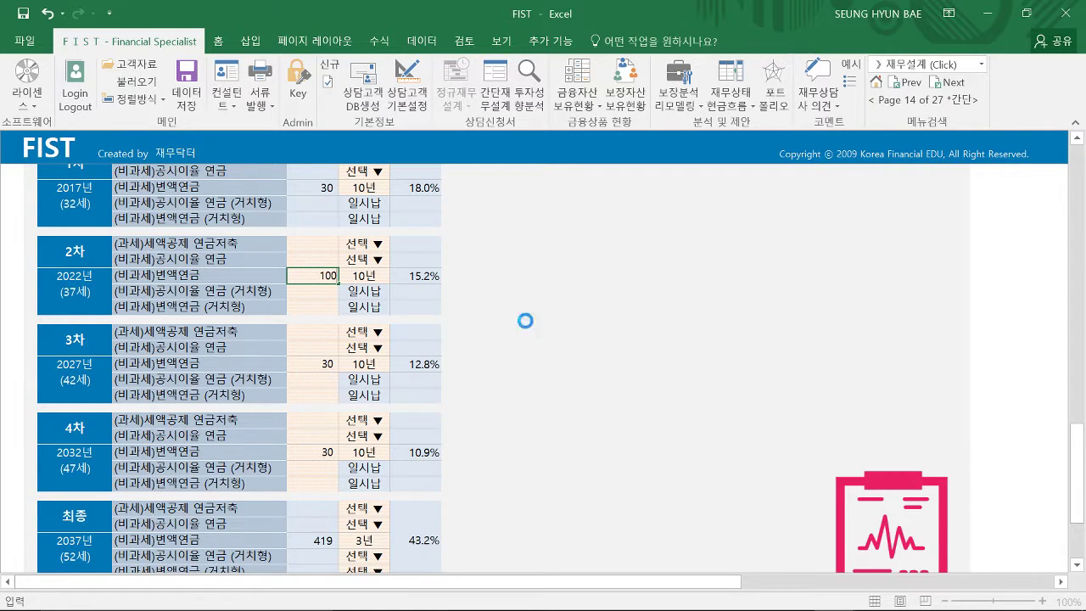
pyautogui.click(307, 363)
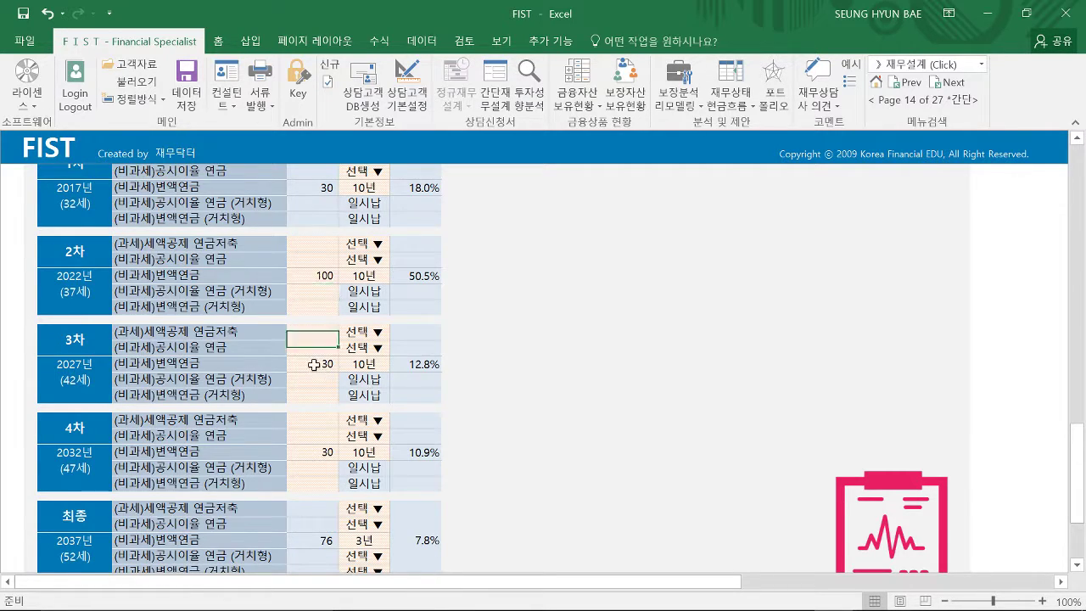
pyautogui.write('100')
pyautogui.press('Return')
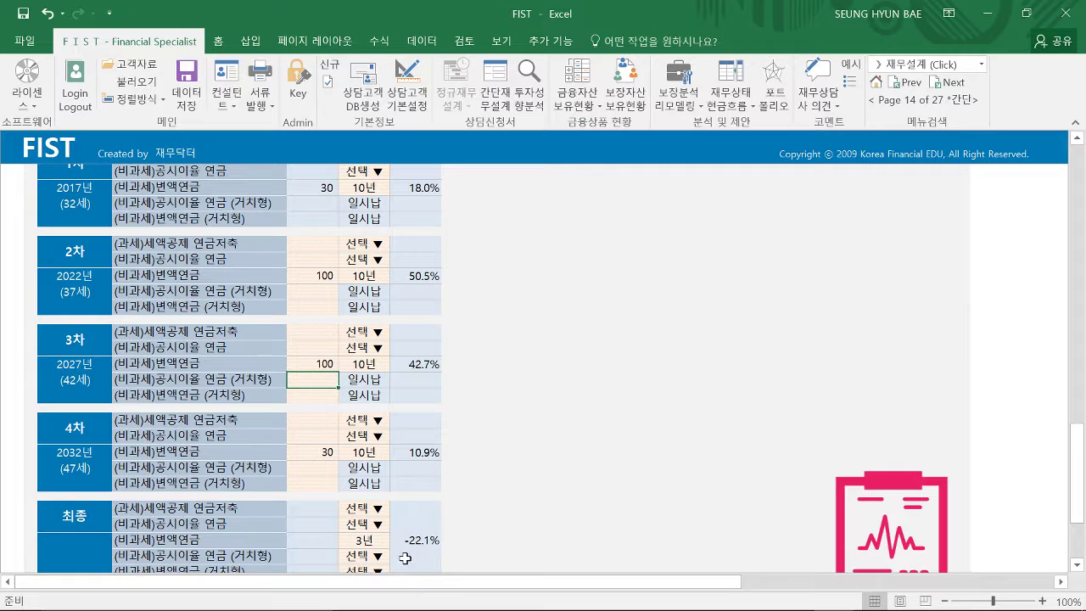
# - Lower the monthly (비과세)변액연금 payment to 50 for both 2차 and 3차
pyautogui.click(316, 277)
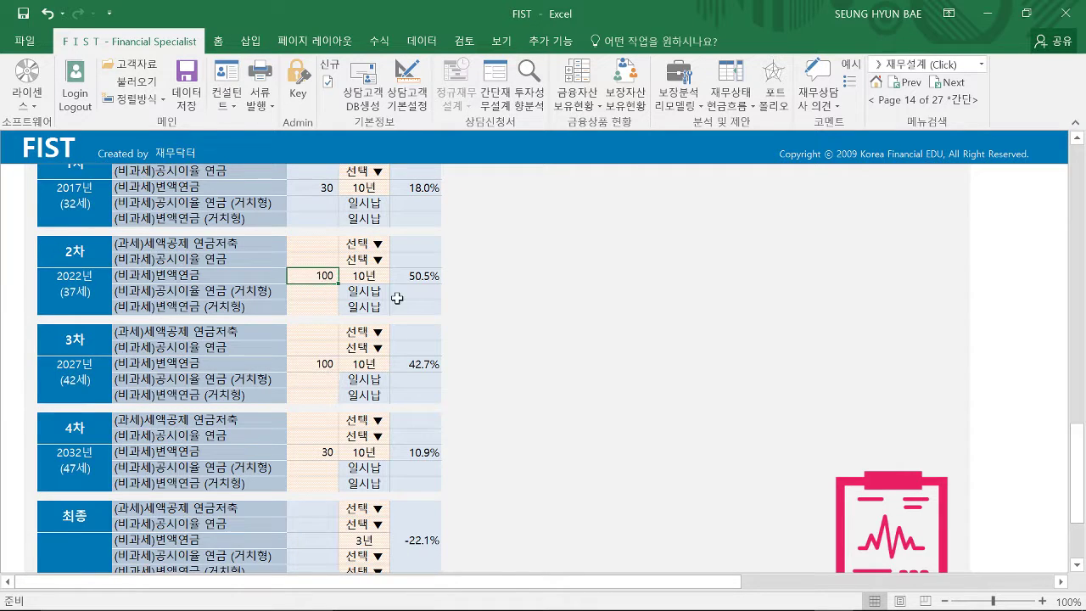
pyautogui.write('50')
pyautogui.press('Return')
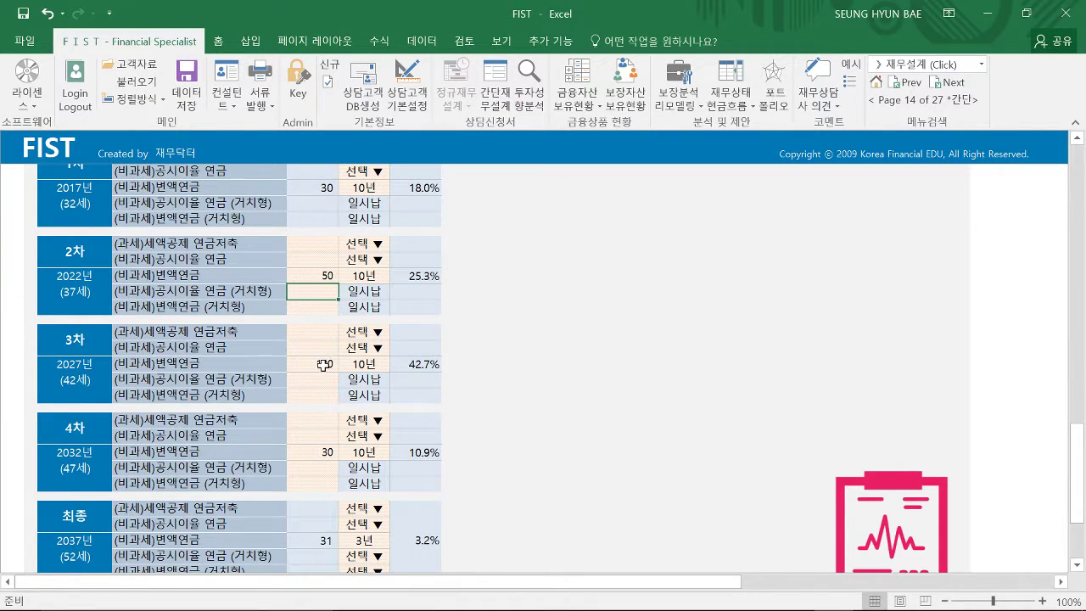
pyautogui.click(324, 364)
pyautogui.write('50')
pyautogui.press('Return')
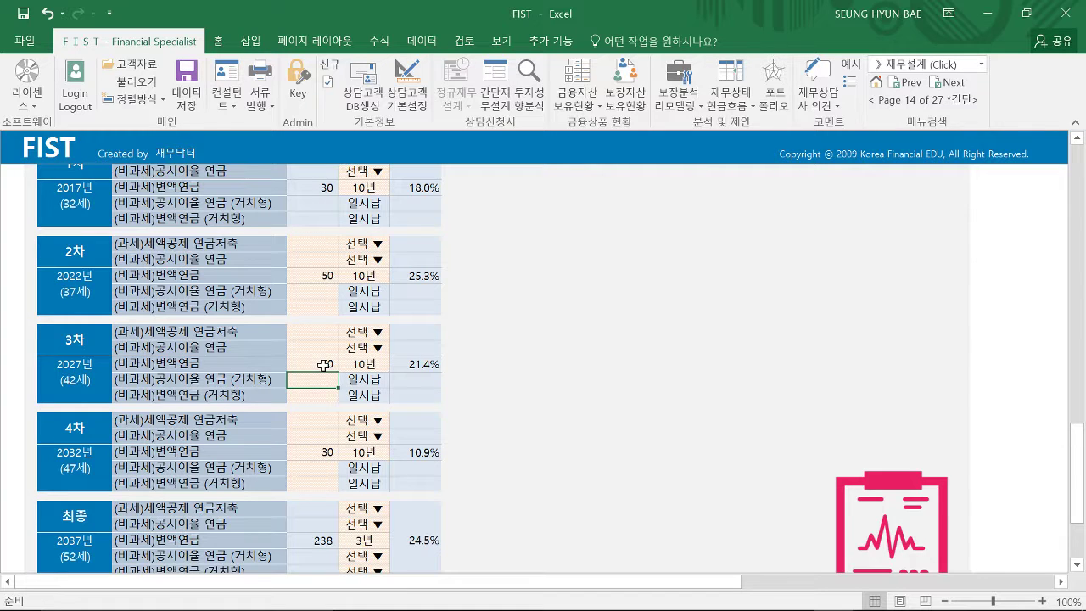
# - Set the 4차 (비과세)변액연금 monthly payment to 50 and its payment period to 7 years
pyautogui.click(322, 459)
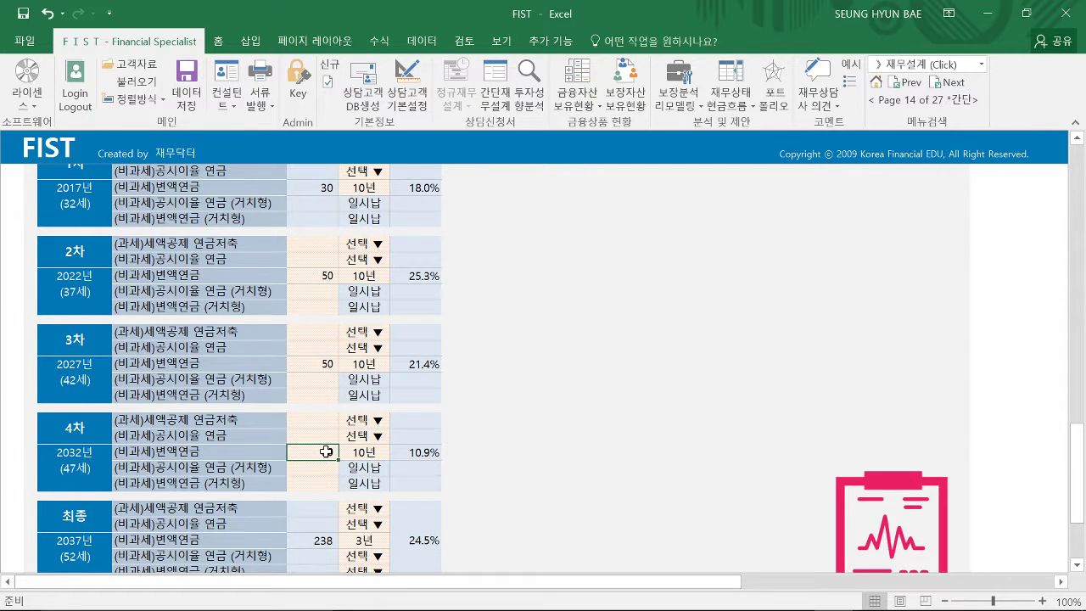
pyautogui.write('50')
pyautogui.click(325, 451)
pyautogui.press('Return')
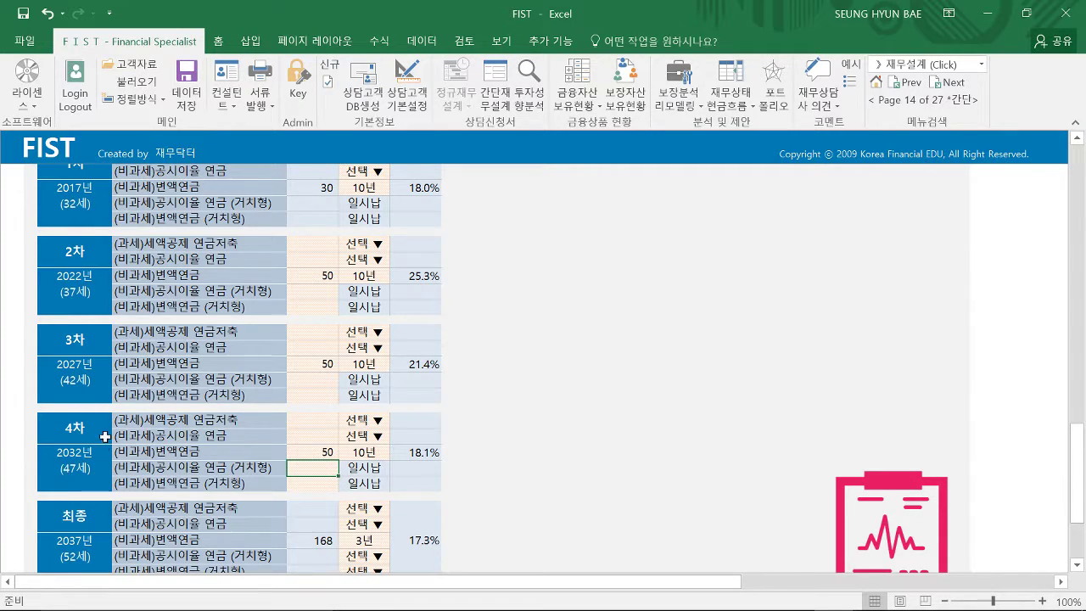
pyautogui.click(370, 452)
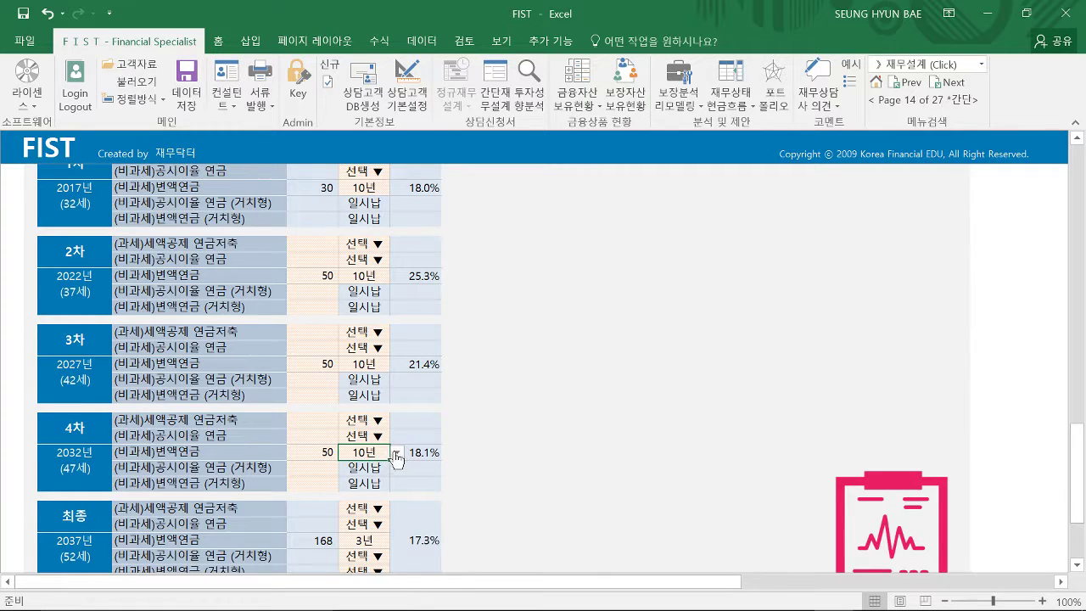
pyautogui.click(397, 458)
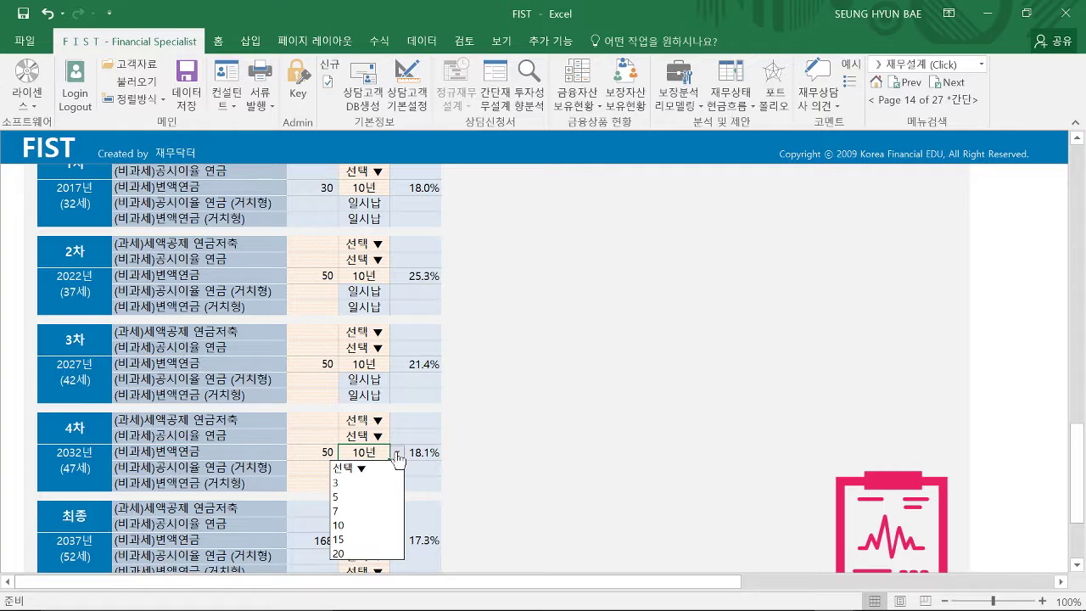
pyautogui.click(365, 503)
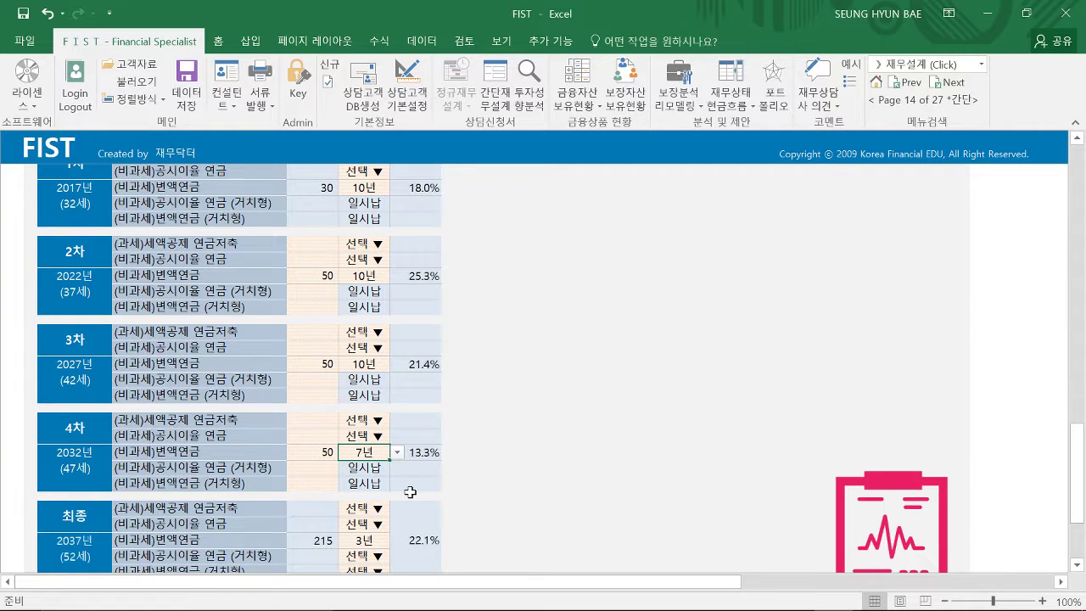
# - Try a monthly (비과세)변액연금 payment of 100 for 2차 and check the effect on the 최종 ratio
pyautogui.click(333, 278)
pyautogui.write('100')
pyautogui.press('Return')
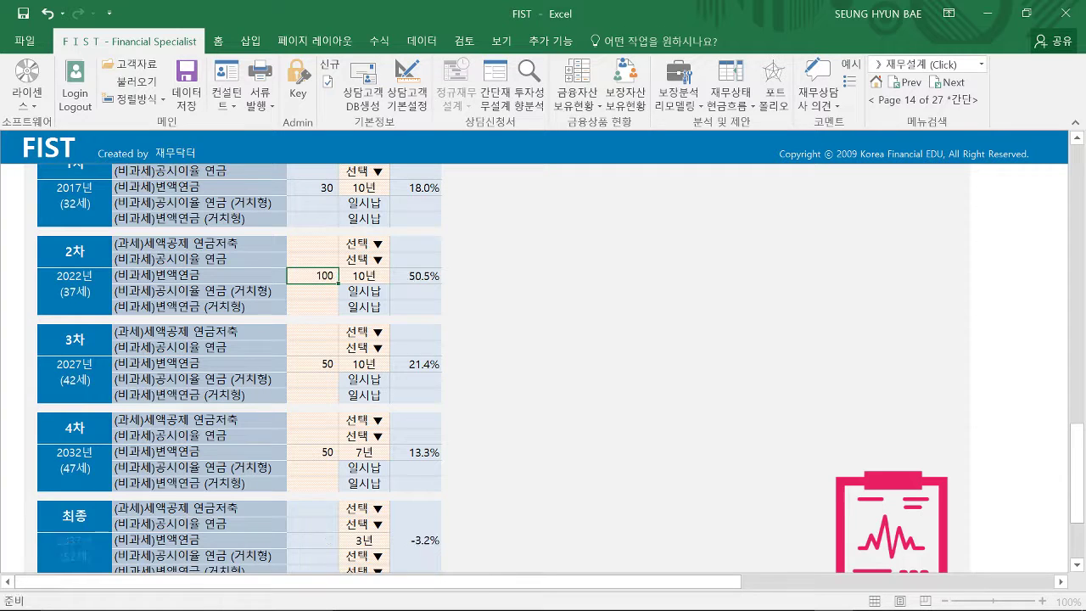
pyautogui.click(329, 365)
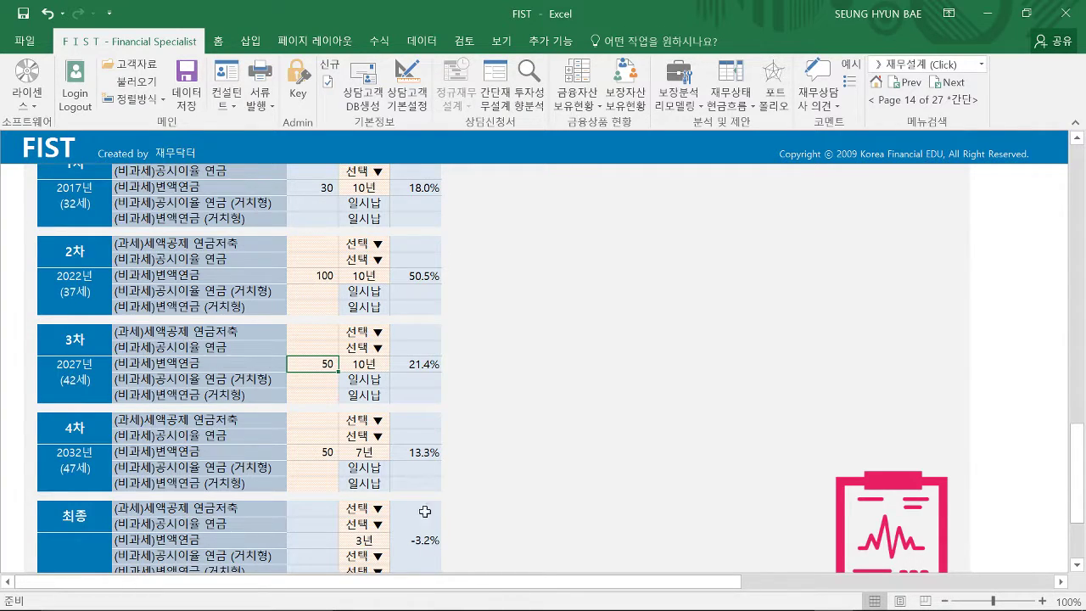
# - Set the monthly (비과세)변액연금 payment to 80 for 2차 and 70 for 3차
pyautogui.click(329, 278)
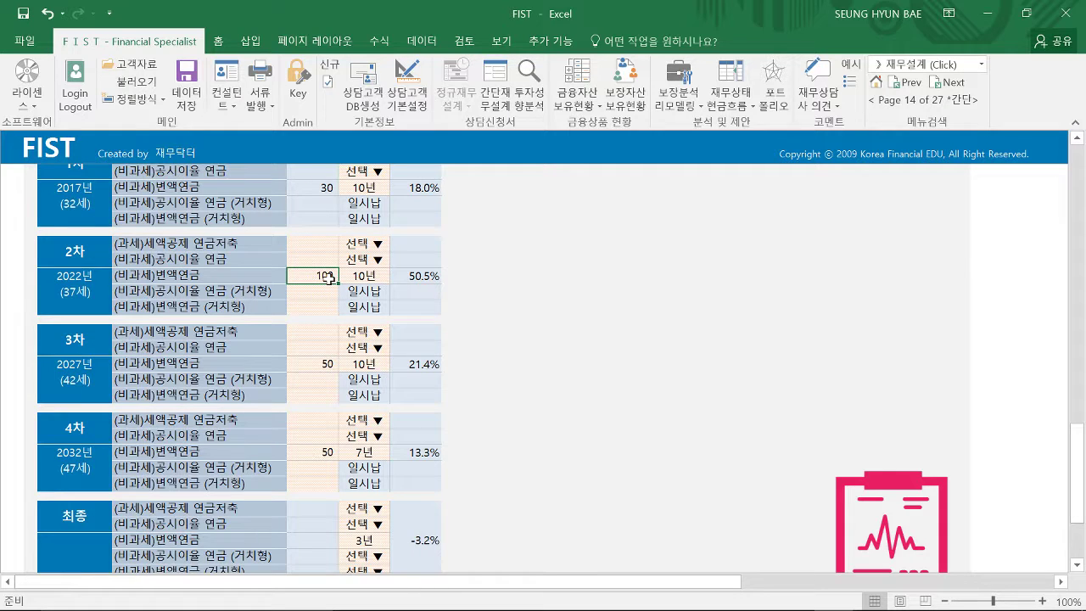
pyautogui.write('80')
pyautogui.press('Return')
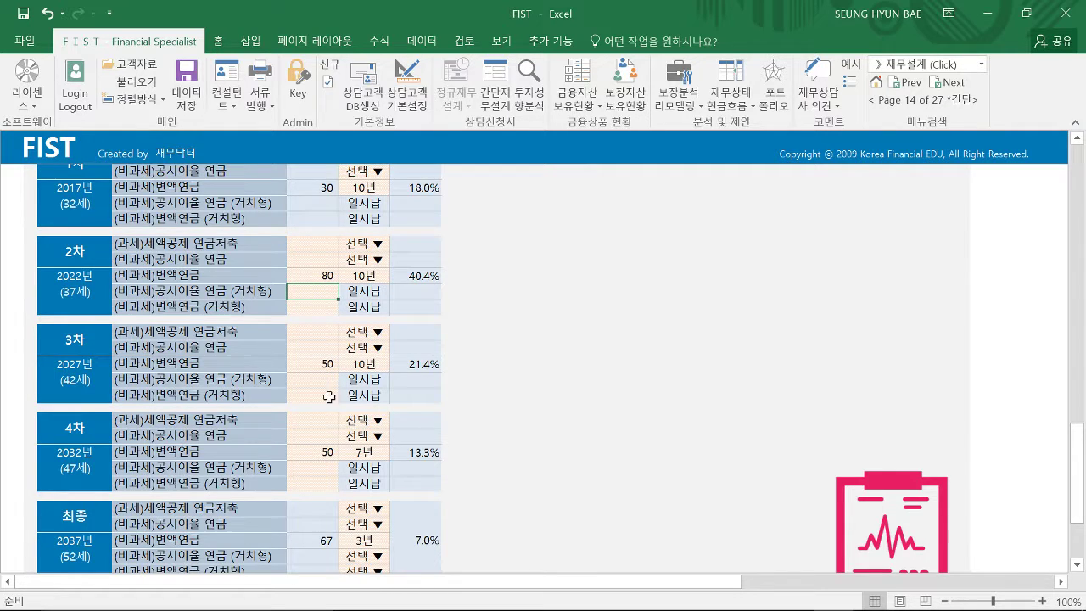
pyautogui.click(327, 364)
pyautogui.write('70')
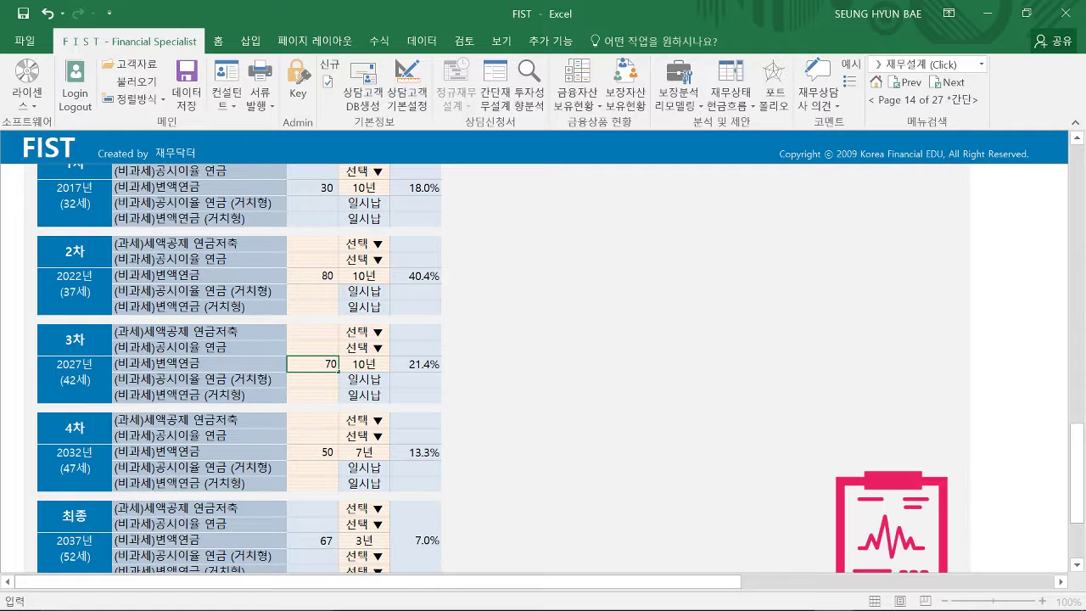
pyautogui.press('Return')
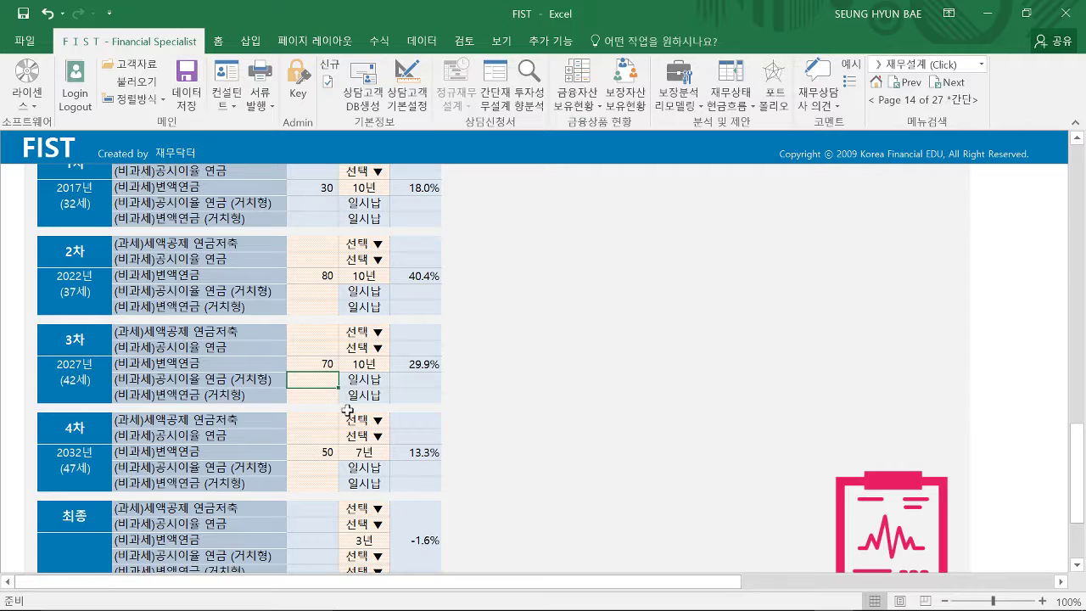
pyautogui.click(364, 364)
pyautogui.click(322, 363)
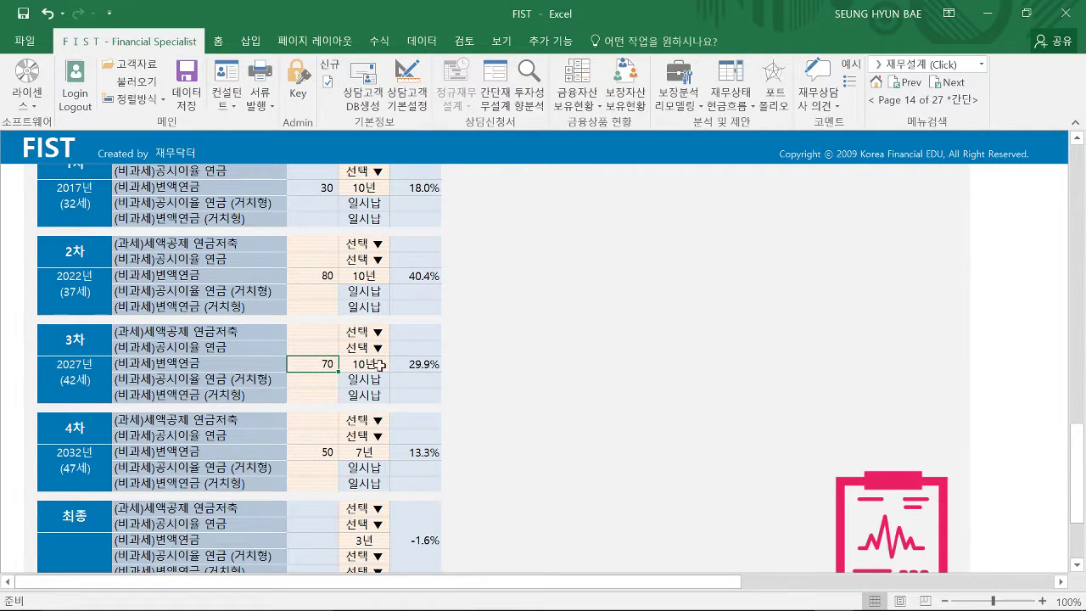
# - Try a 15-year payment period for the 2차 (비과세)변액연금 and clear the 4차 monthly payment to check the effect on the 최종 ratio
pyautogui.click(365, 273)
pyautogui.click(396, 276)
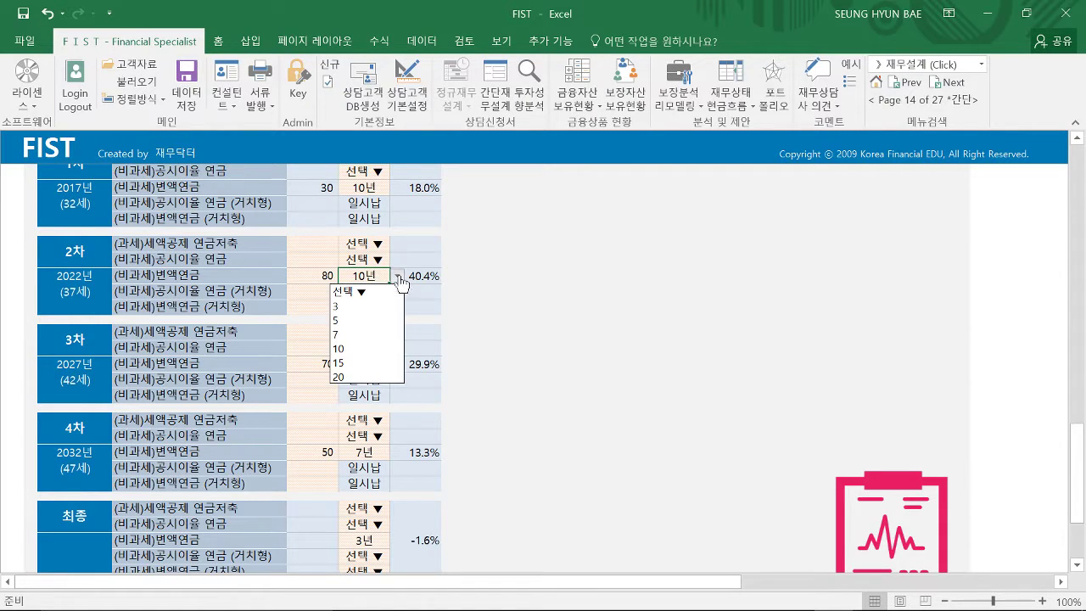
pyautogui.click(352, 363)
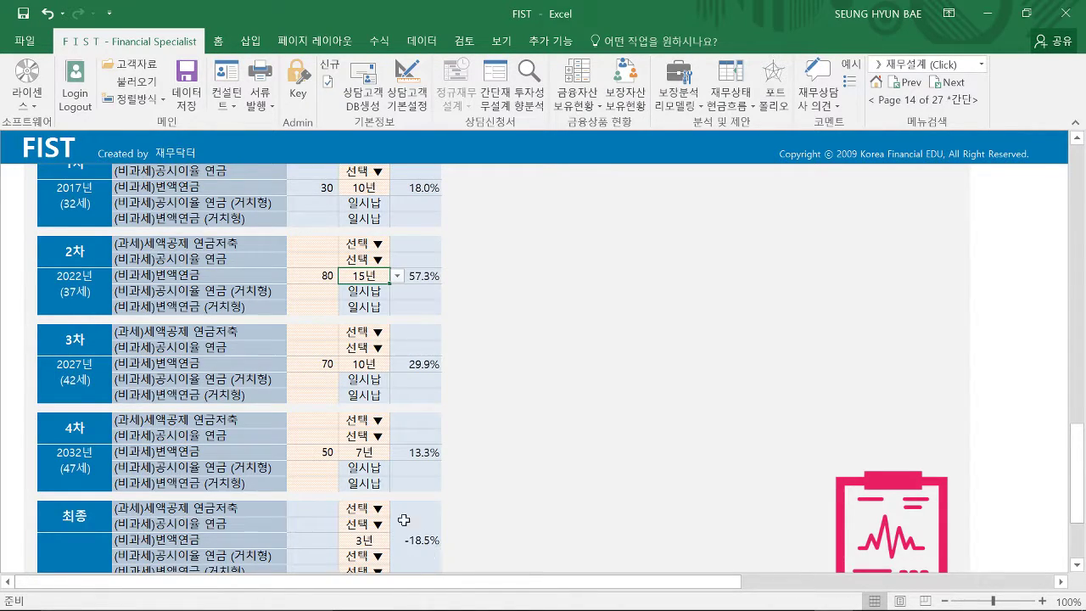
pyautogui.click(324, 451)
pyautogui.click(360, 451)
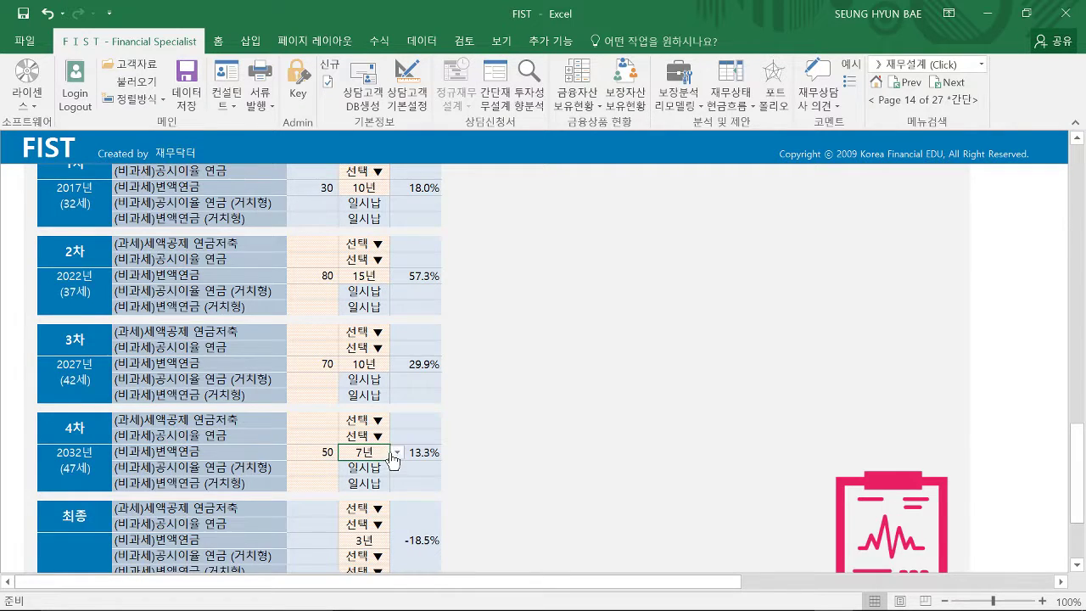
pyautogui.click(327, 449)
pyautogui.press('Delete')
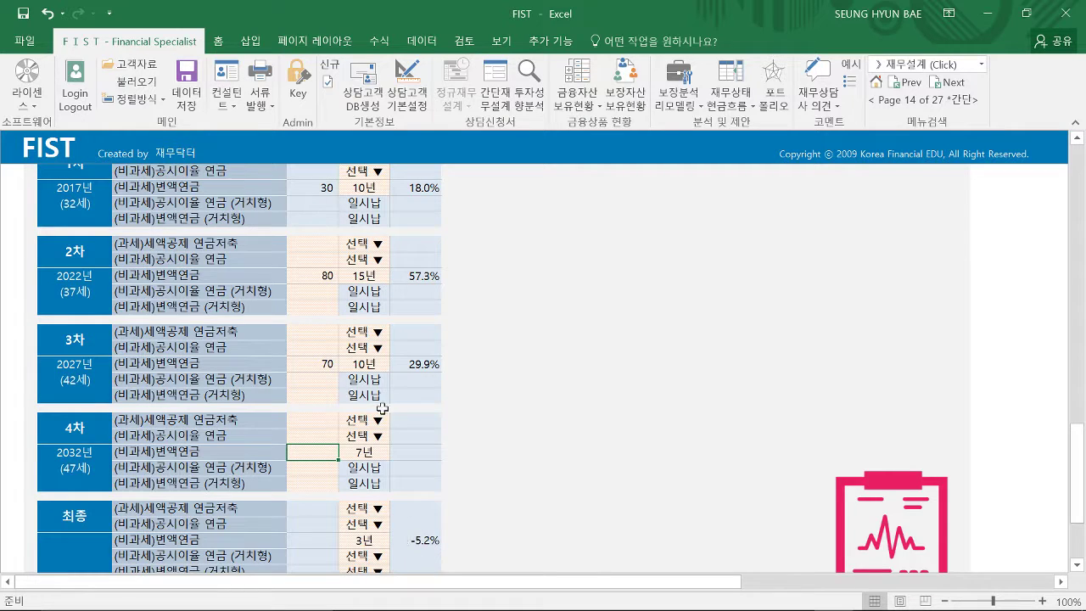
# - Return the 2차 (비과세)변액연금 period to 10 years and the 4차 monthly payment to 50
pyautogui.click(365, 276)
pyautogui.click(396, 275)
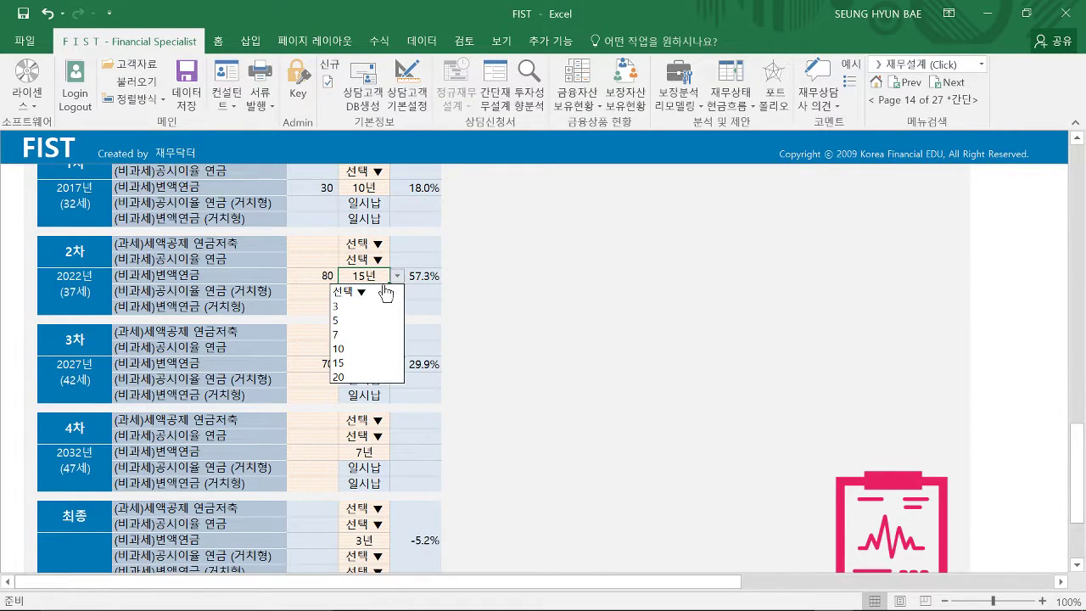
pyautogui.click(356, 348)
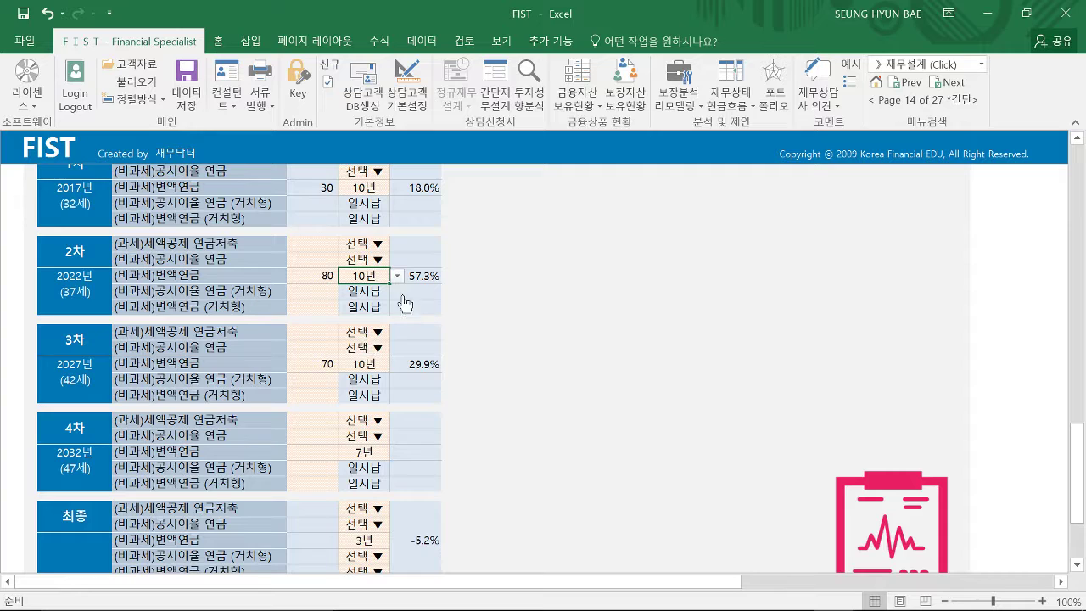
pyautogui.click(334, 451)
pyautogui.write('50')
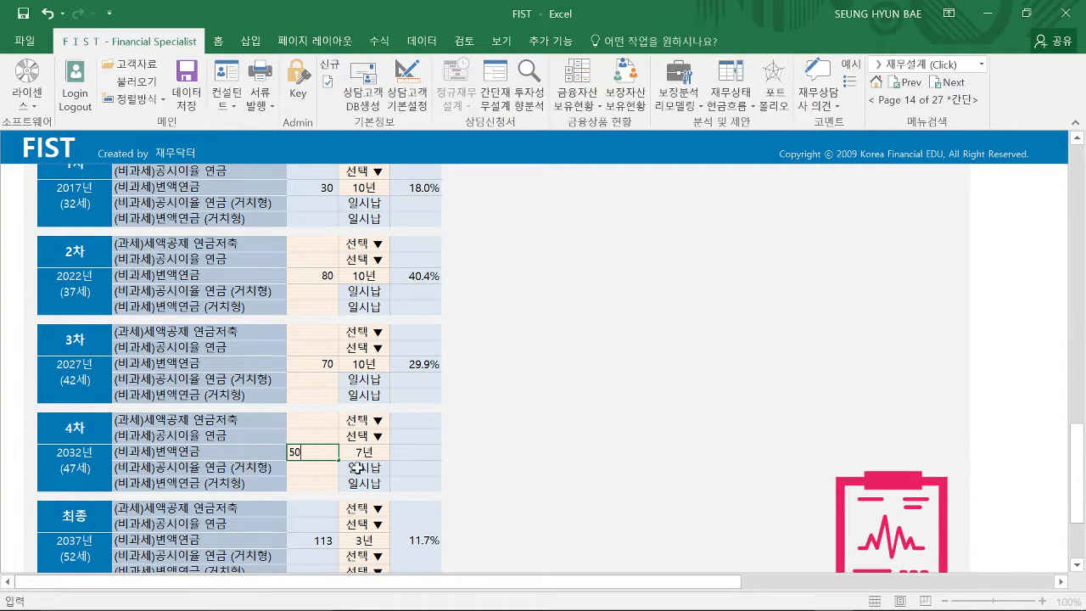
pyautogui.press('Return')
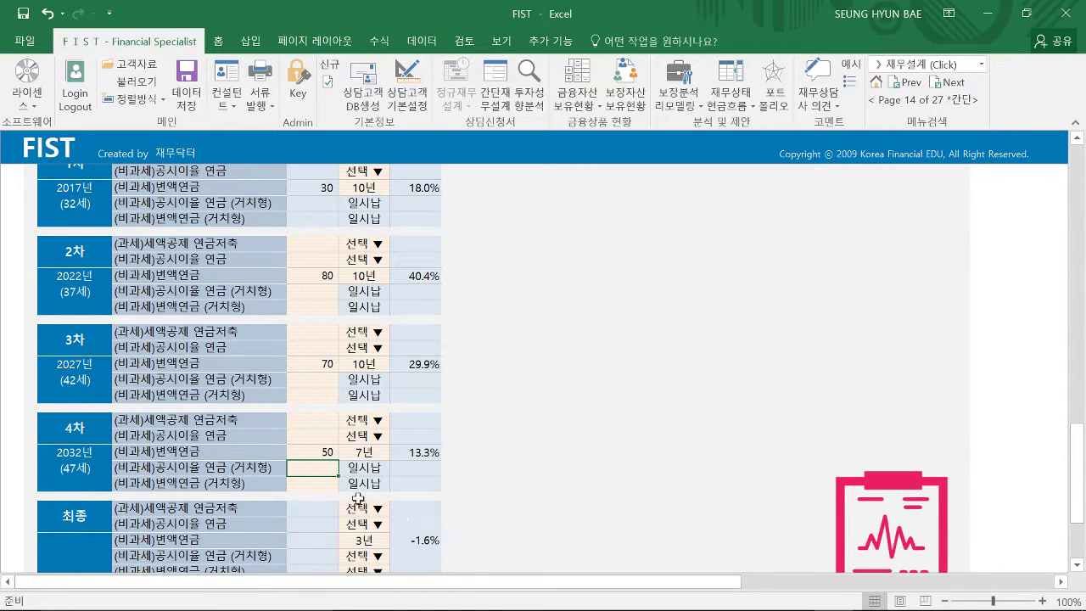
# - Fine-tune the 4차 (비과세)변액연금 monthly payment, trying 45 and settling on 44
pyautogui.click(324, 454)
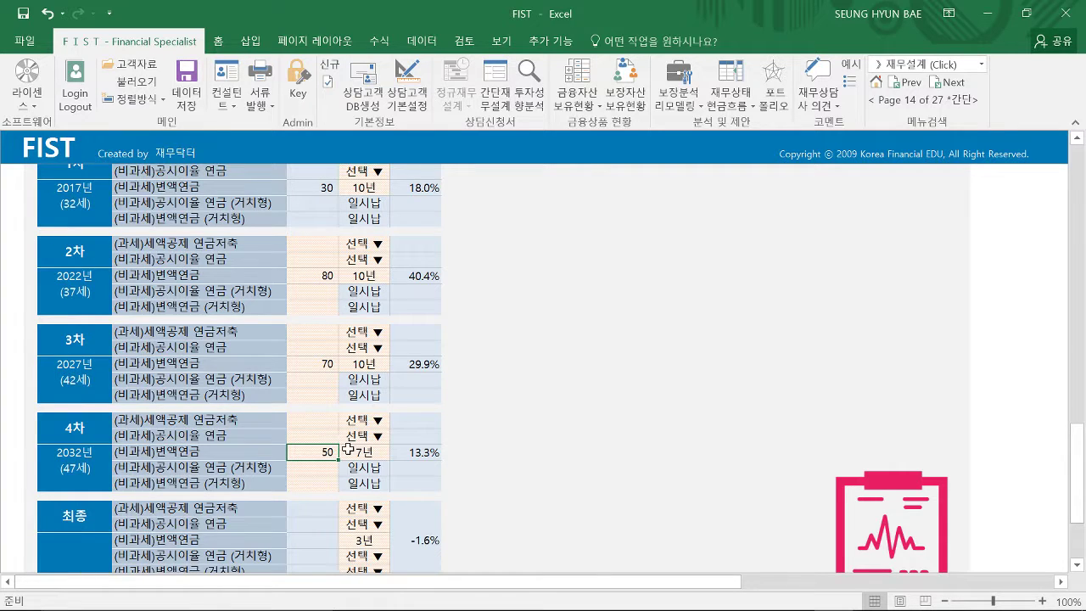
pyautogui.write('45')
pyautogui.press('Return')
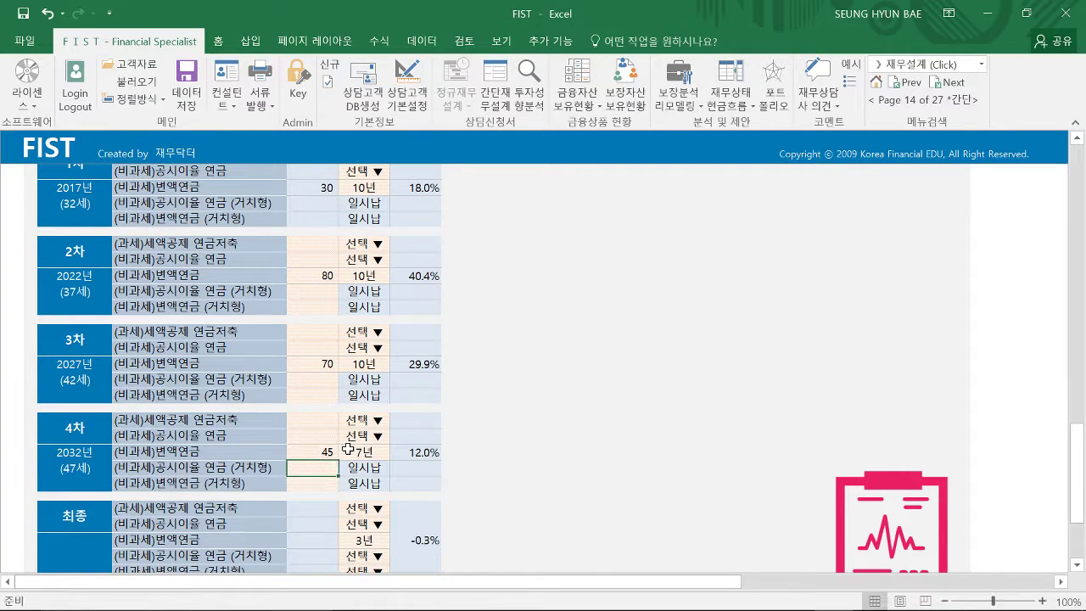
pyautogui.click(323, 451)
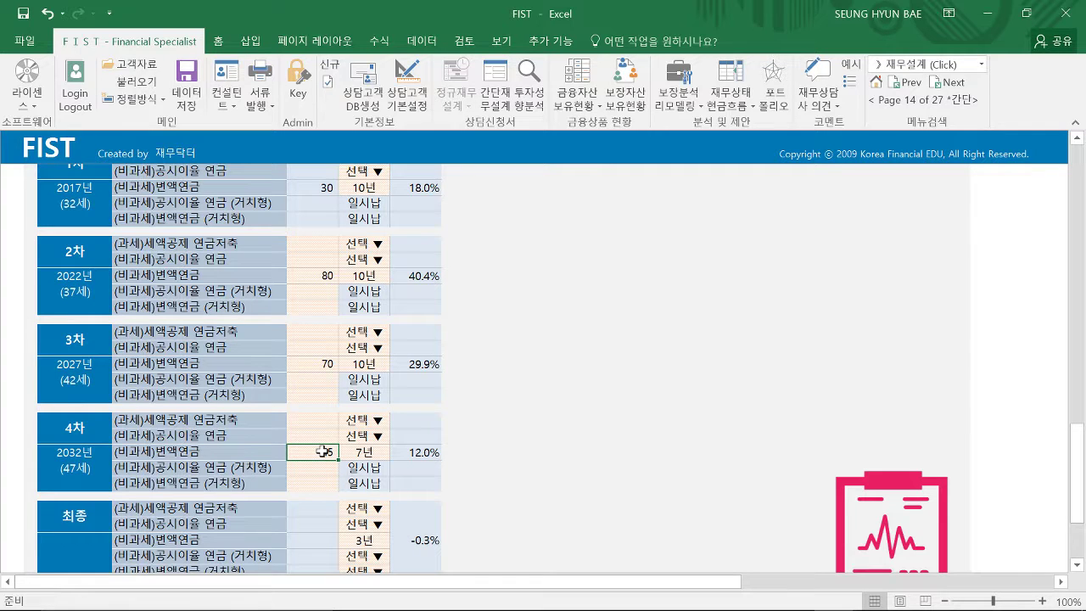
pyautogui.write('44')
pyautogui.press('Return')
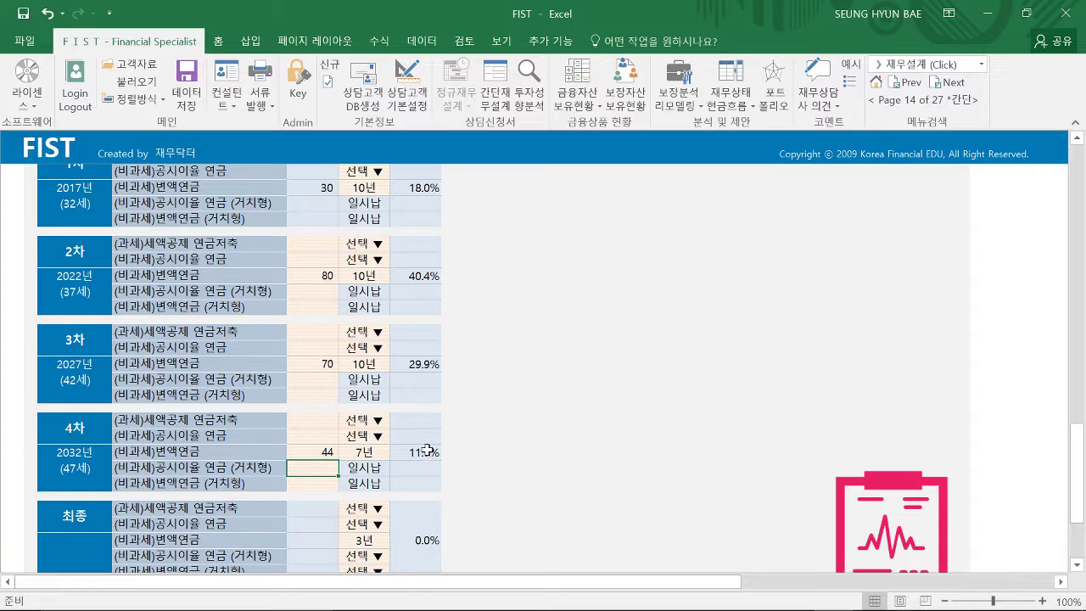
# - Review the (비과세)변액연금 payments and periods stage by stage from 1차 to 4차, dismissing the chat notification
pyautogui.scroll(1, 427, 451)
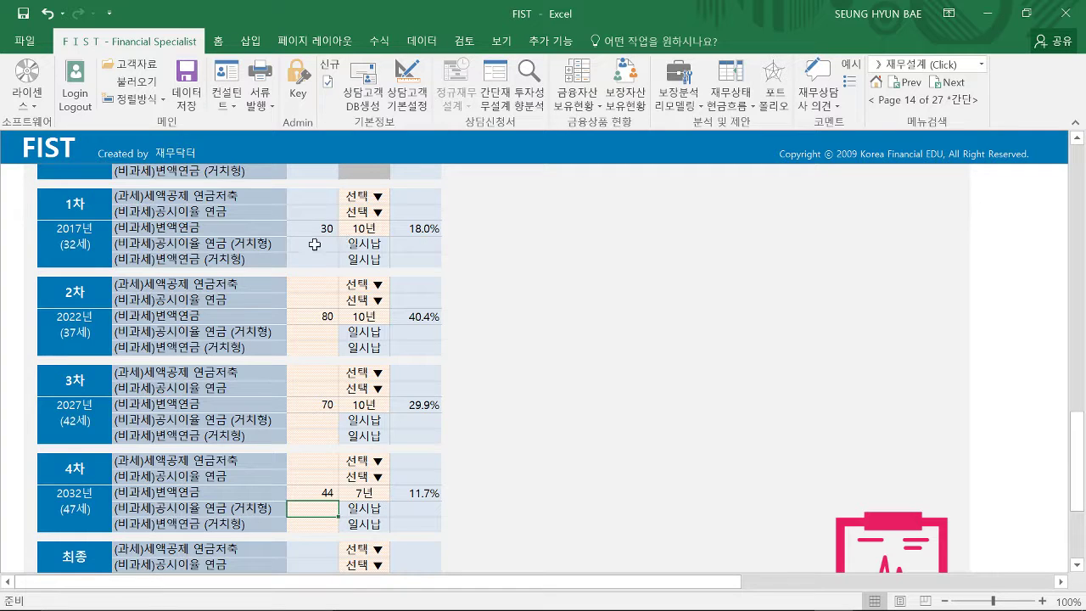
pyautogui.click(363, 228)
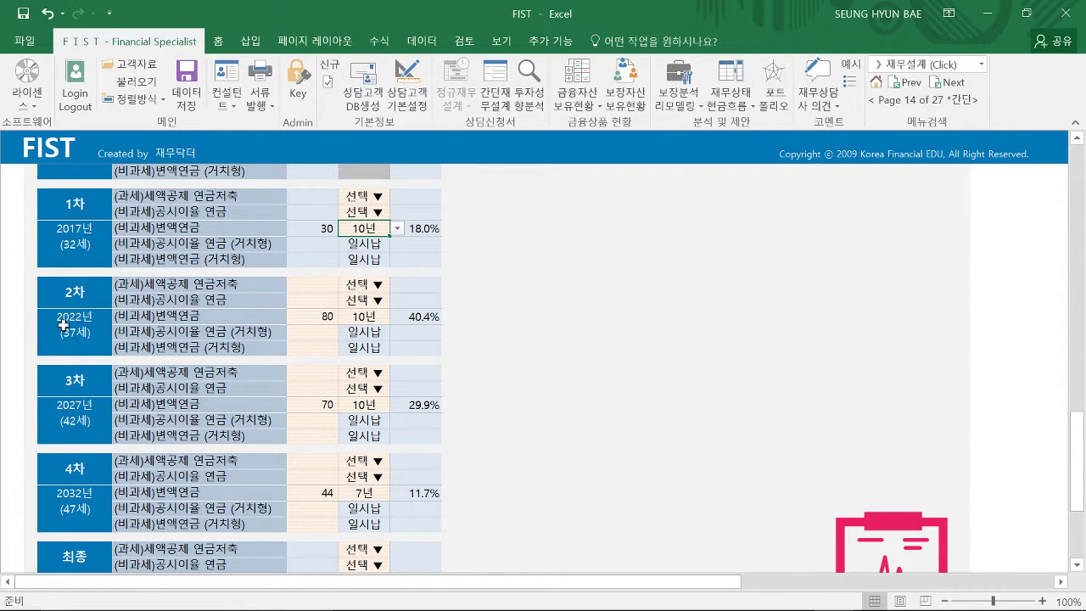
pyautogui.click(316, 314)
pyautogui.click(363, 315)
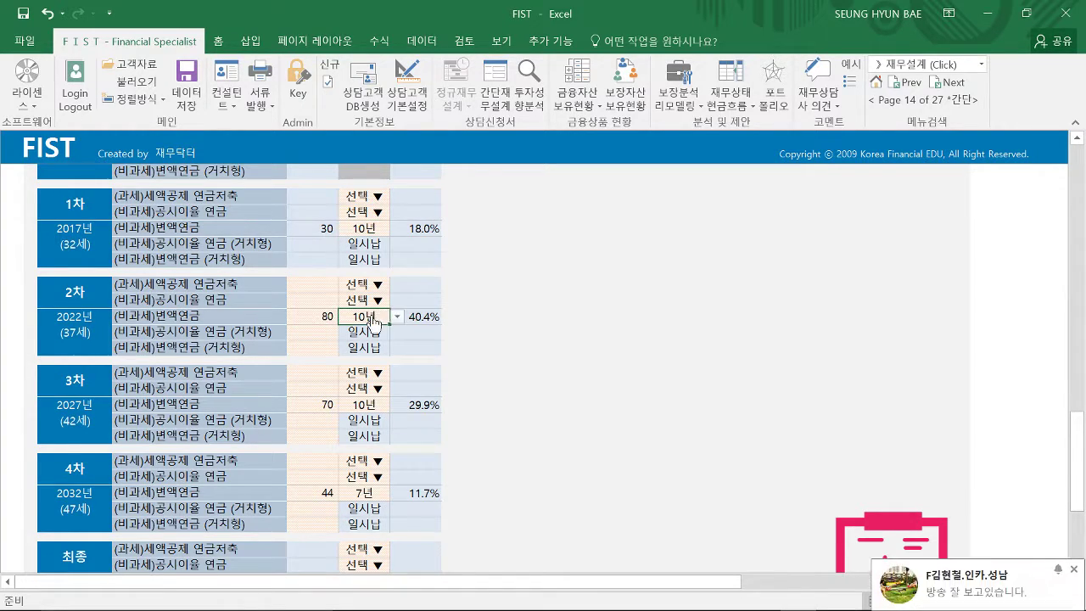
pyautogui.click(1073, 570)
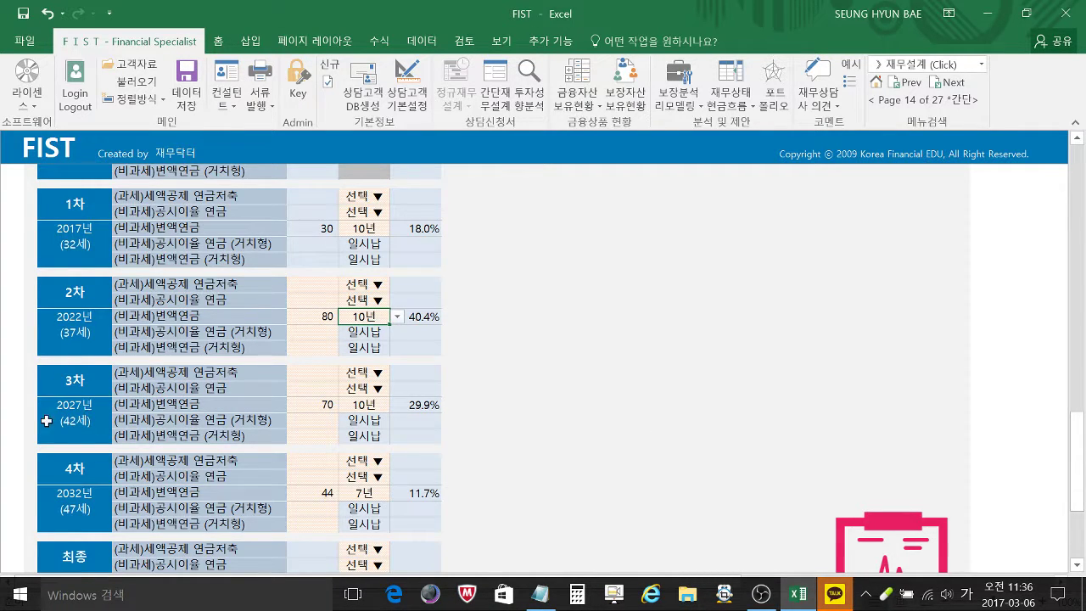
pyautogui.click(313, 405)
pyautogui.click(363, 405)
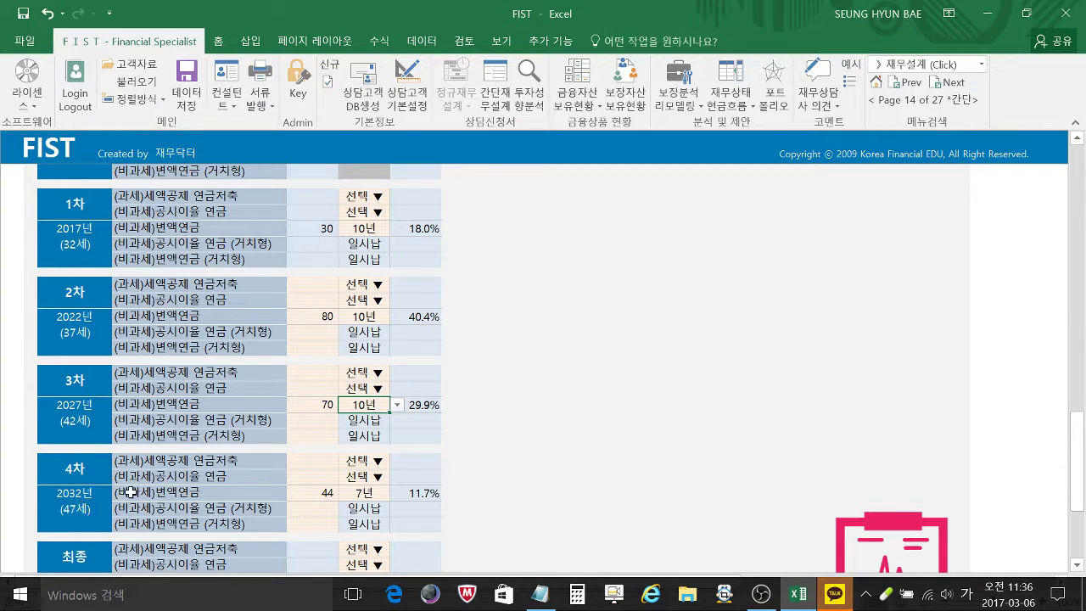
pyautogui.click(321, 493)
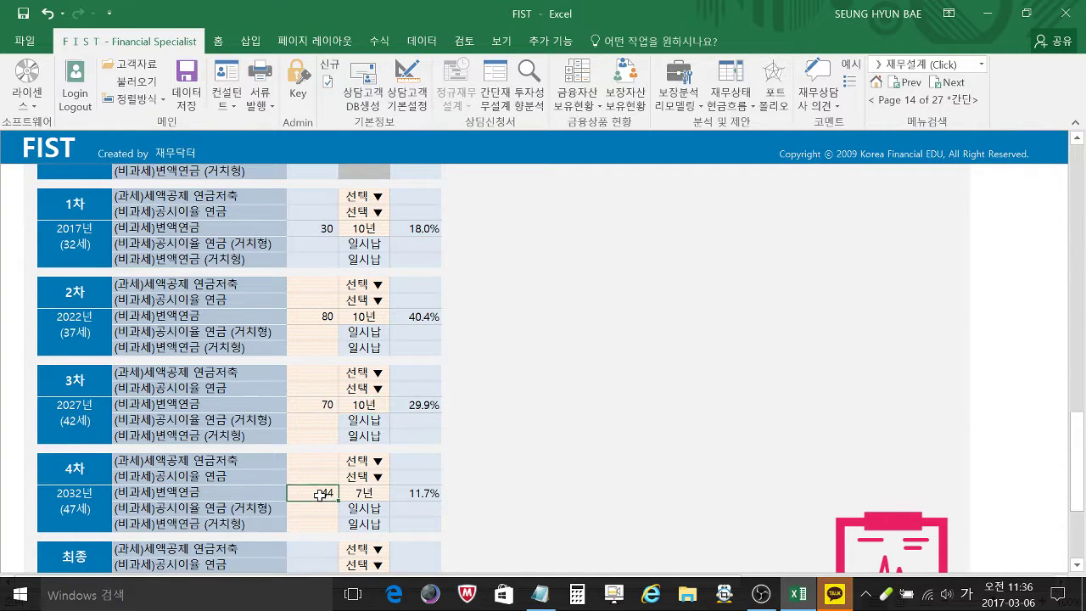
pyautogui.click(364, 492)
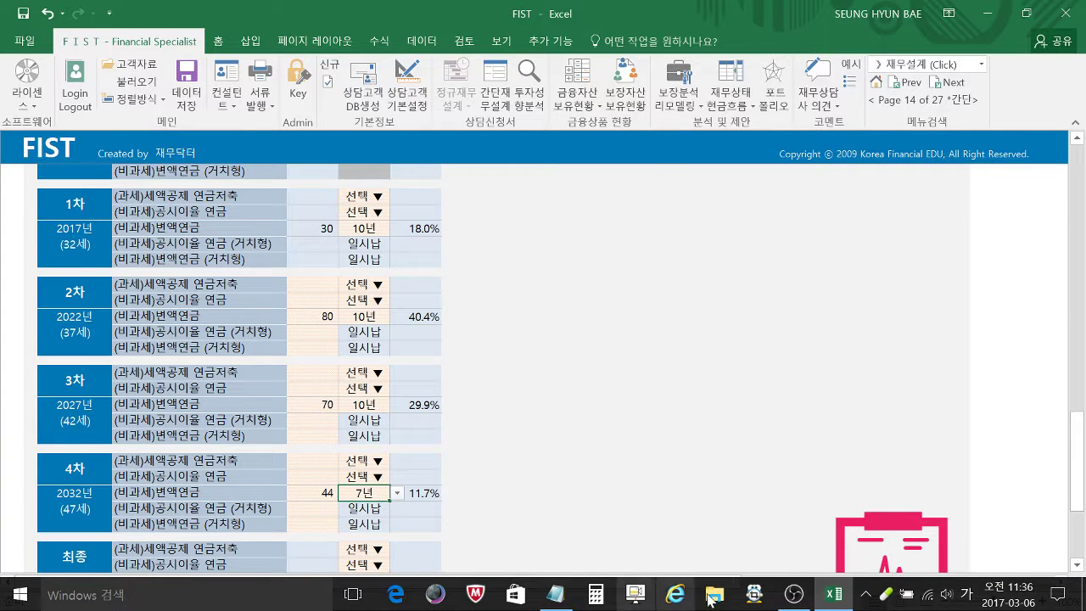
# - Switch to the Notepad memo, highlight the 200만원 present value, 40% ratio, 80만원 target and 100% figures, and return to the plan
pyautogui.click(555, 594)
pyautogui.moveTo(576, 277); pyautogui.dragTo(492, 276)
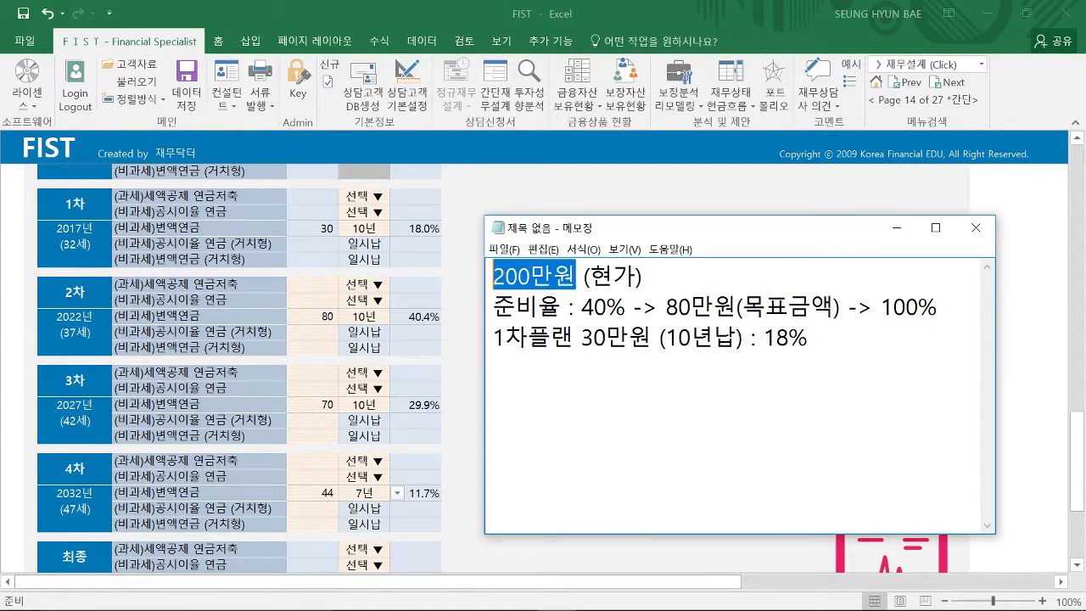
pyautogui.moveTo(625, 306); pyautogui.dragTo(581, 306)
pyautogui.moveTo(736, 306); pyautogui.dragTo(691, 306)
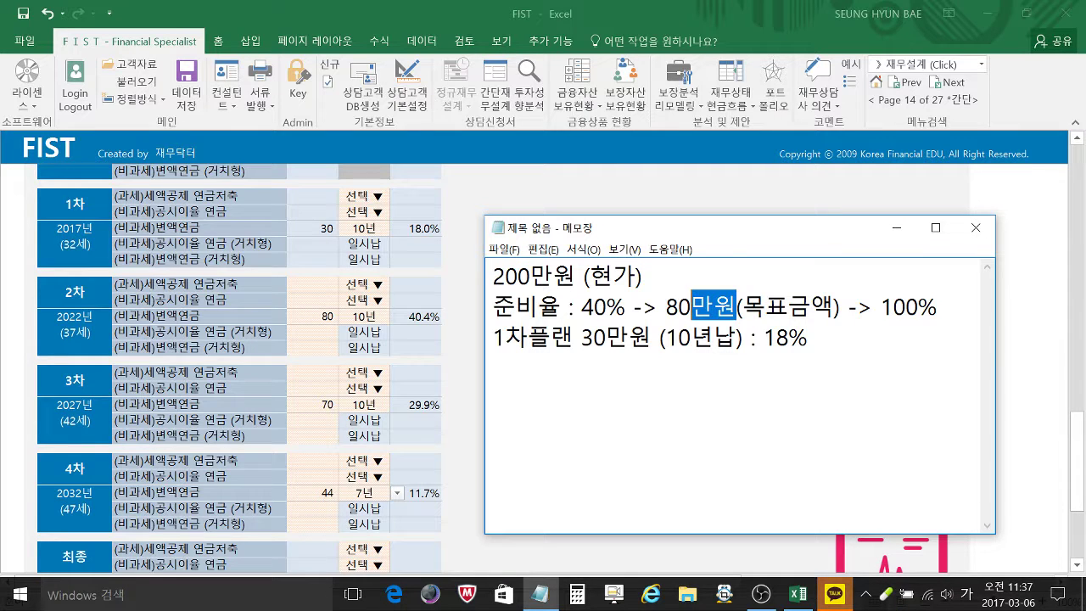
pyautogui.click(742, 306)
pyautogui.moveTo(880, 306); pyautogui.dragTo(937, 306)
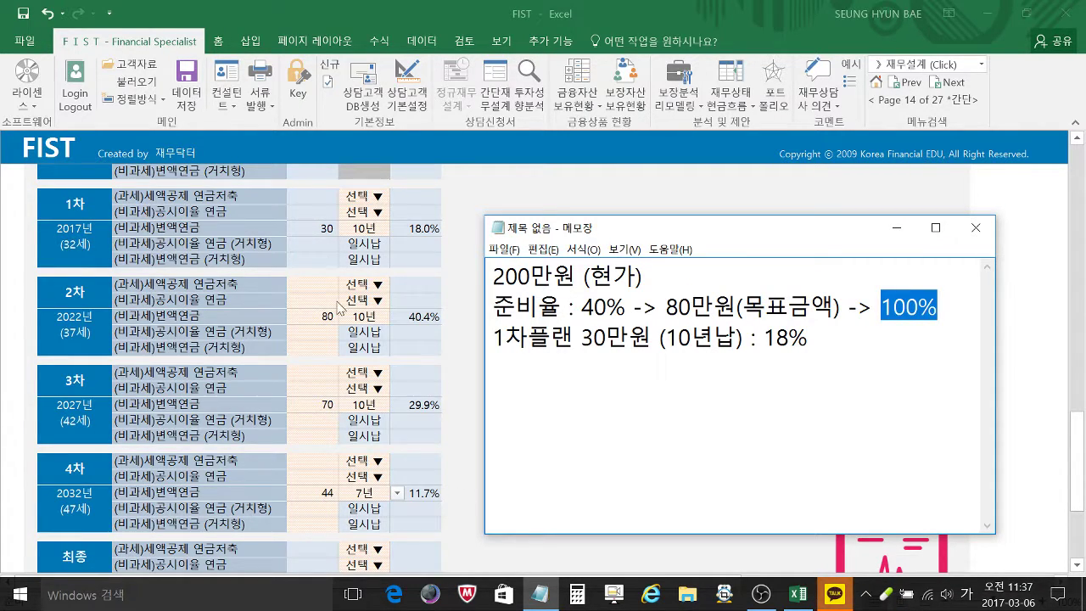
pyautogui.click(899, 234)
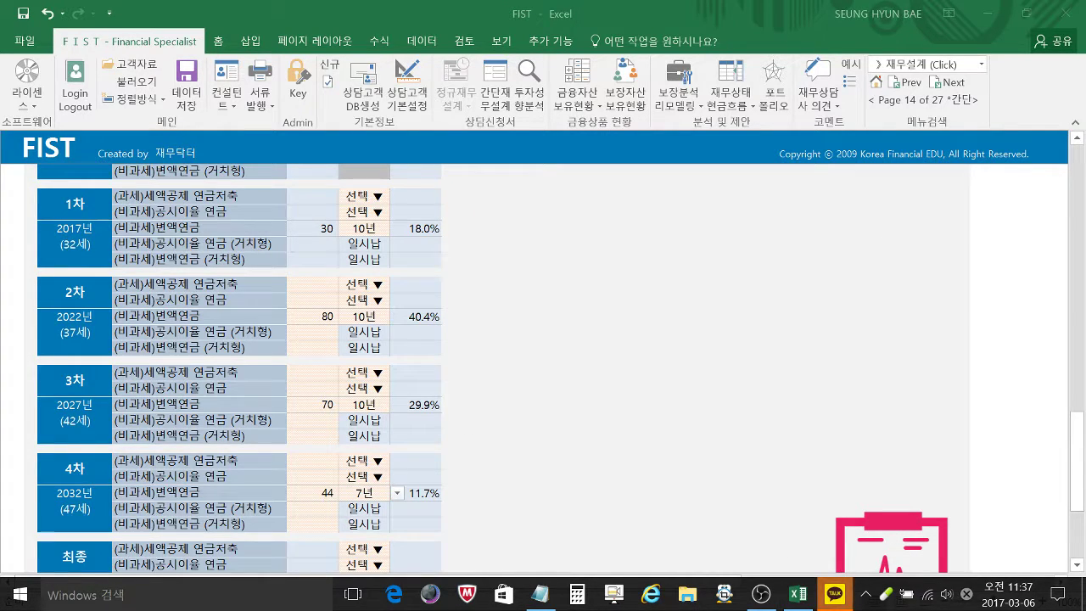
pyautogui.click(792, 552)
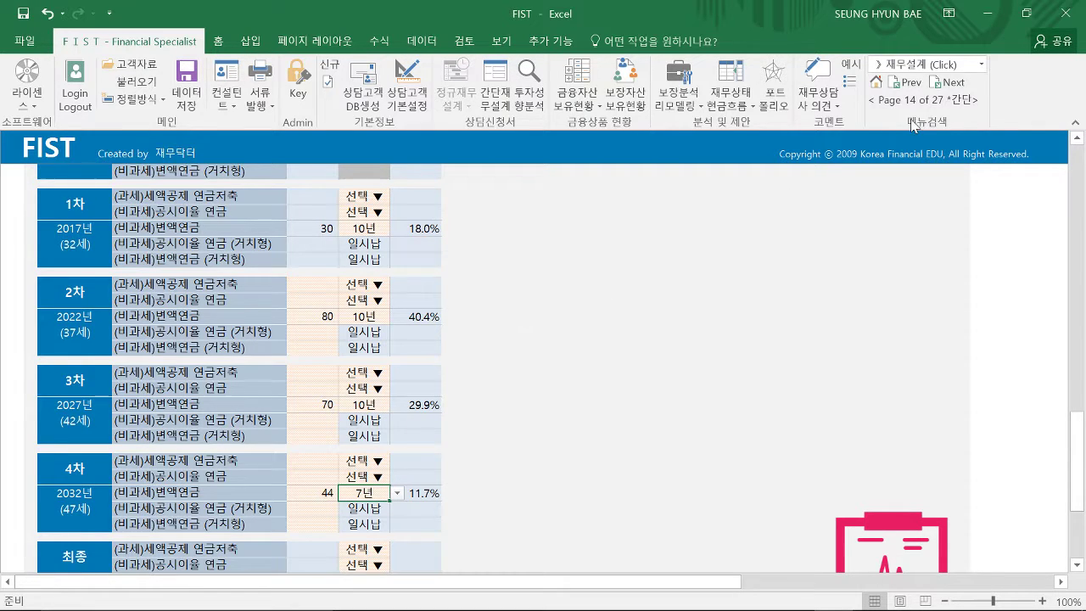
# - Open the 첨부1. 은퇴자금 컨설팅 report and page forward to 3. 예상 은퇴생활비 현황 (부부)
pyautogui.click(980, 65)
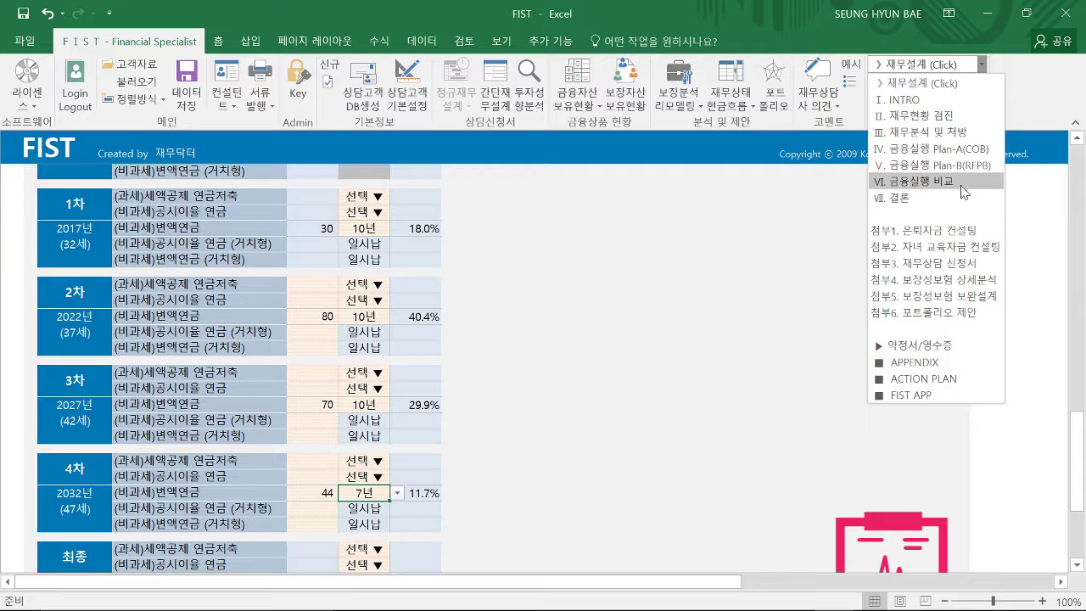
pyautogui.click(959, 231)
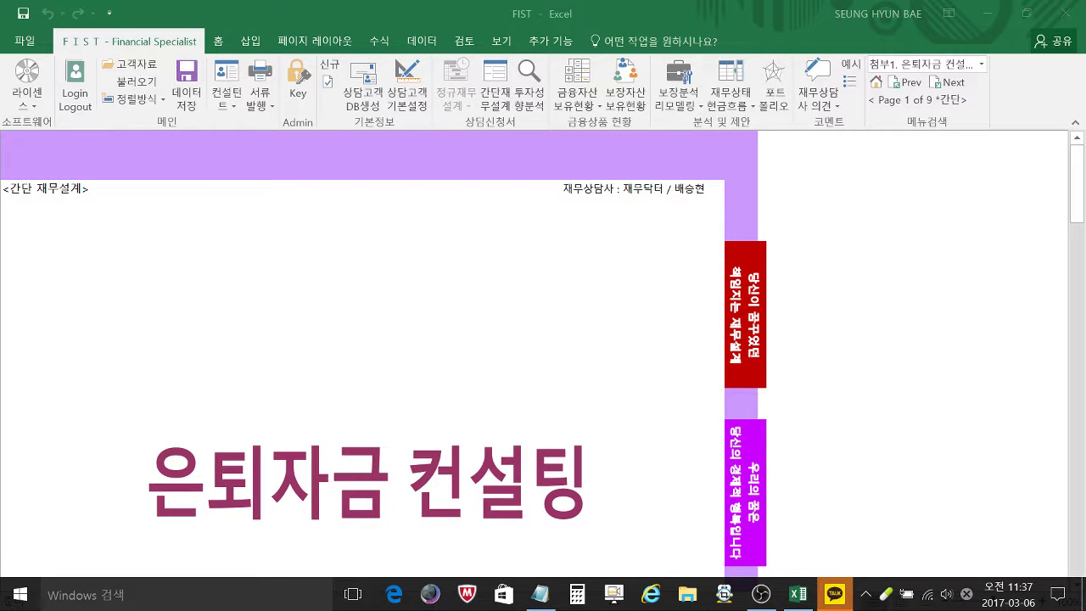
pyautogui.click(948, 82)
pyautogui.click(951, 83)
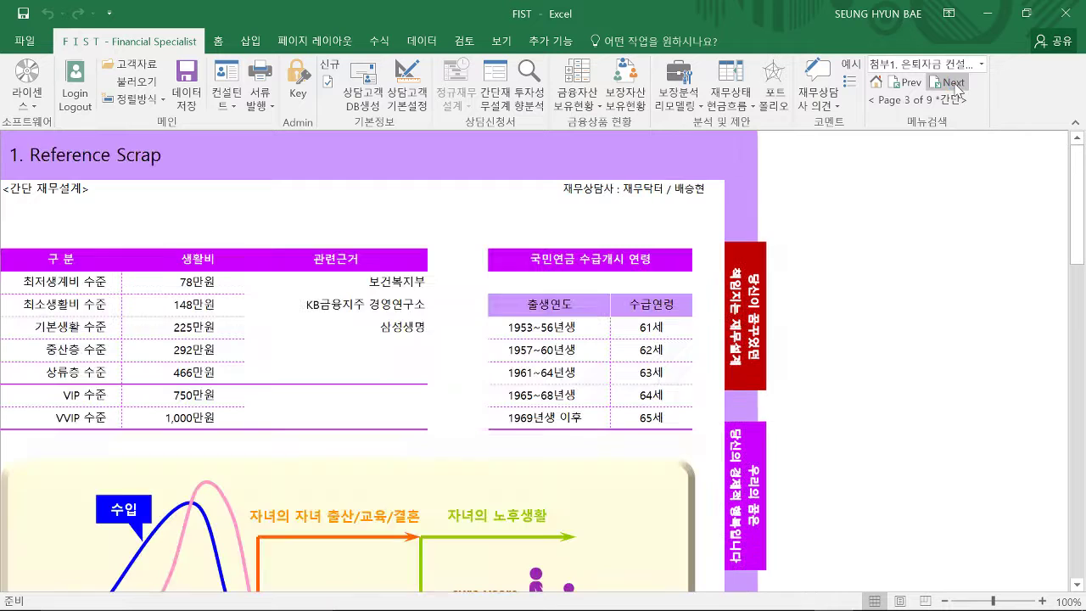
pyautogui.click(954, 84)
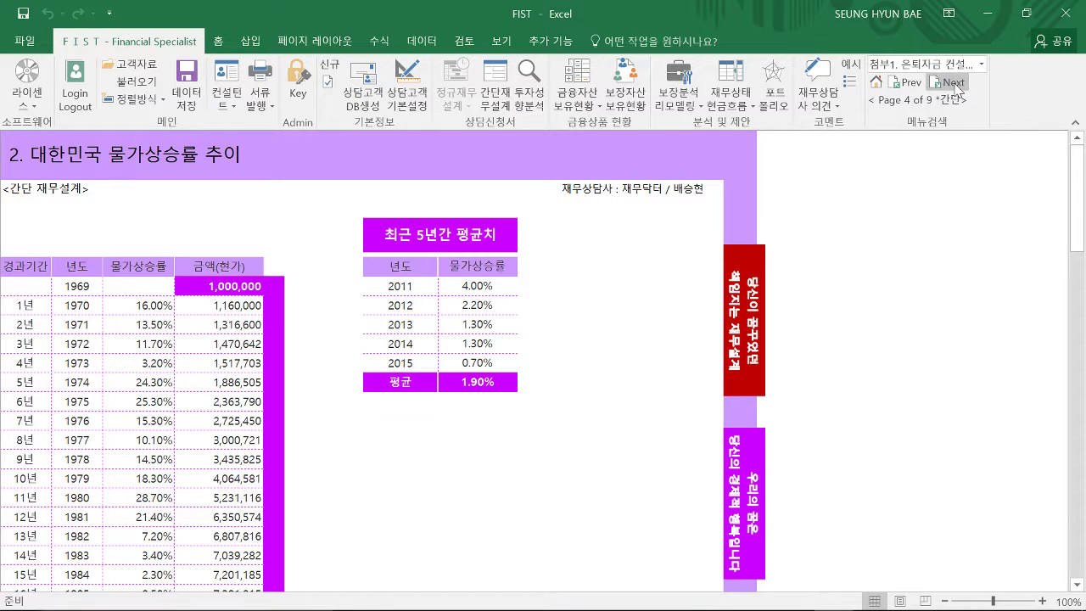
pyautogui.click(954, 85)
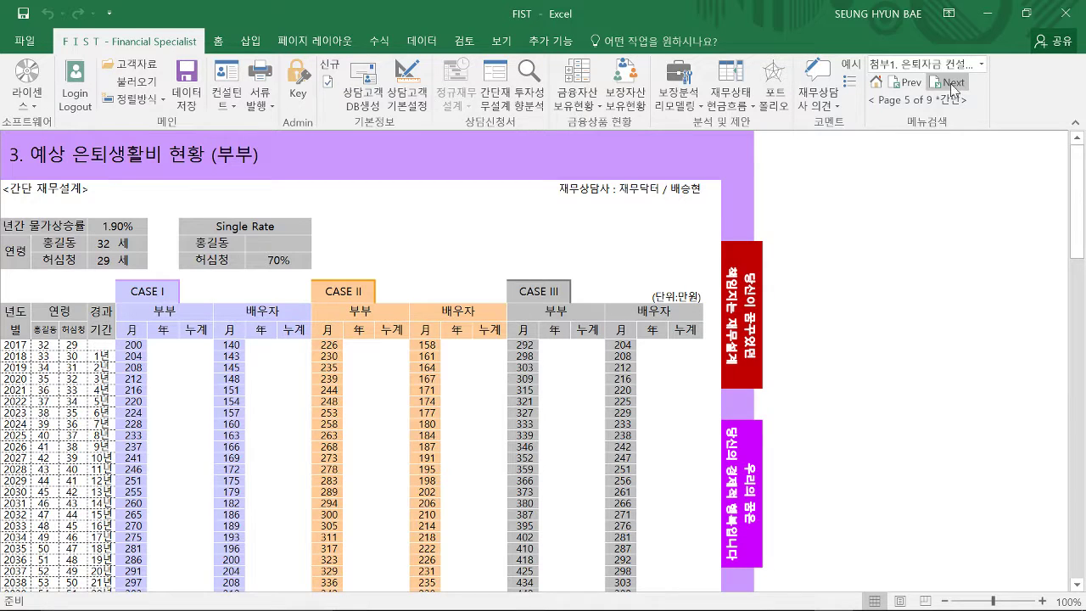
# - Look over the couple's expected retirement living costs and advance to the 5. 예상 은퇴생활비 현황 요약 page
pyautogui.scroll(1, 854, 202)
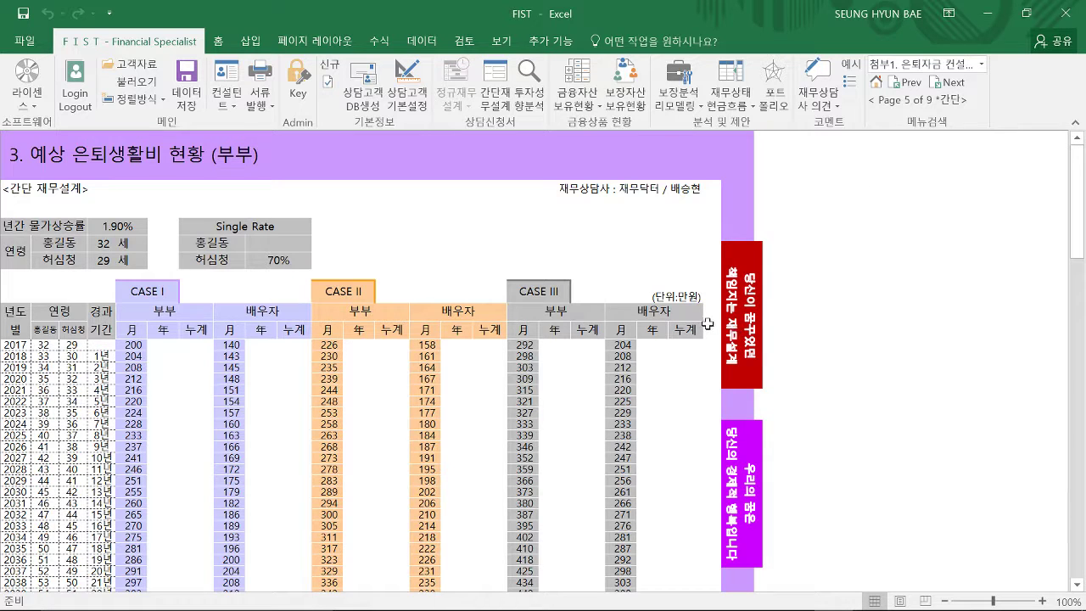
pyautogui.scroll(-4, 707, 323)
pyautogui.scroll(4, 712, 319)
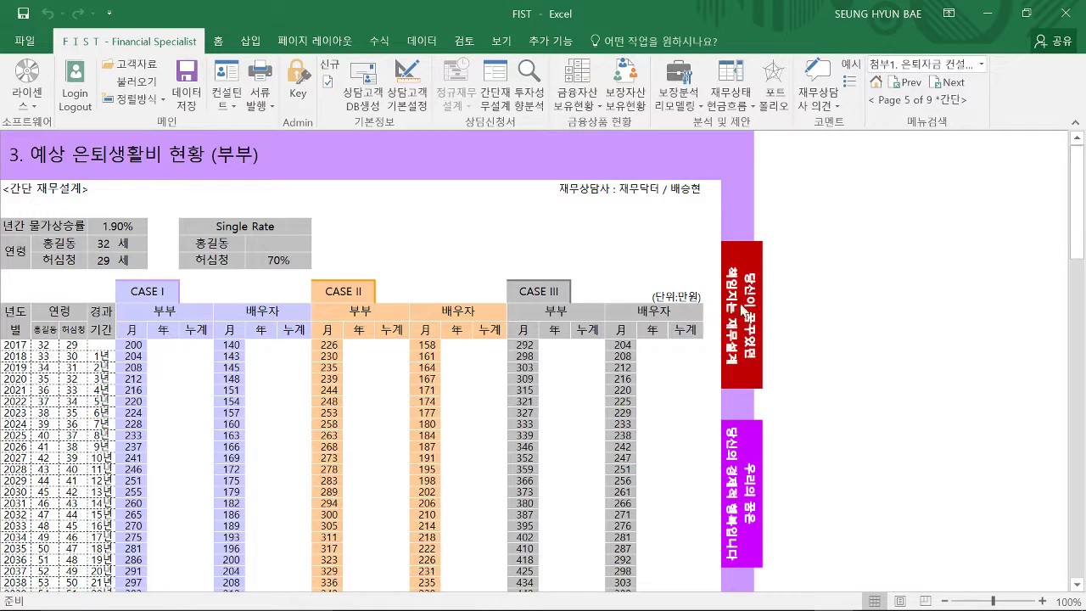
pyautogui.click(948, 83)
pyautogui.click(951, 82)
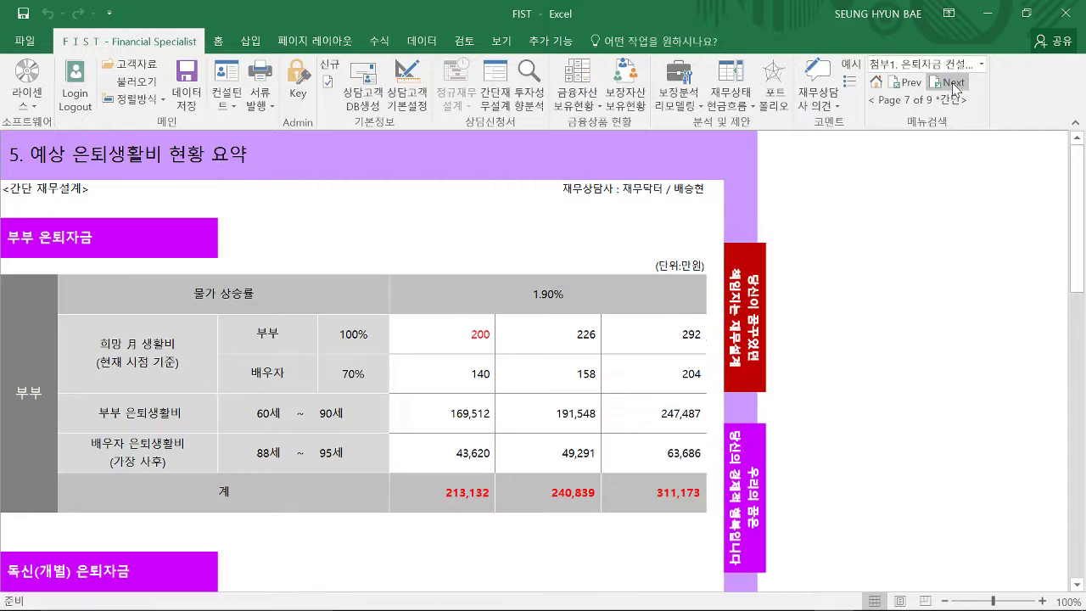
# - Open the Ⅳ. 금융실행 Plan-A(COB) report and page forward to the 장기 운용 page of 4-6. 포트폴리오 제안서
pyautogui.click(981, 64)
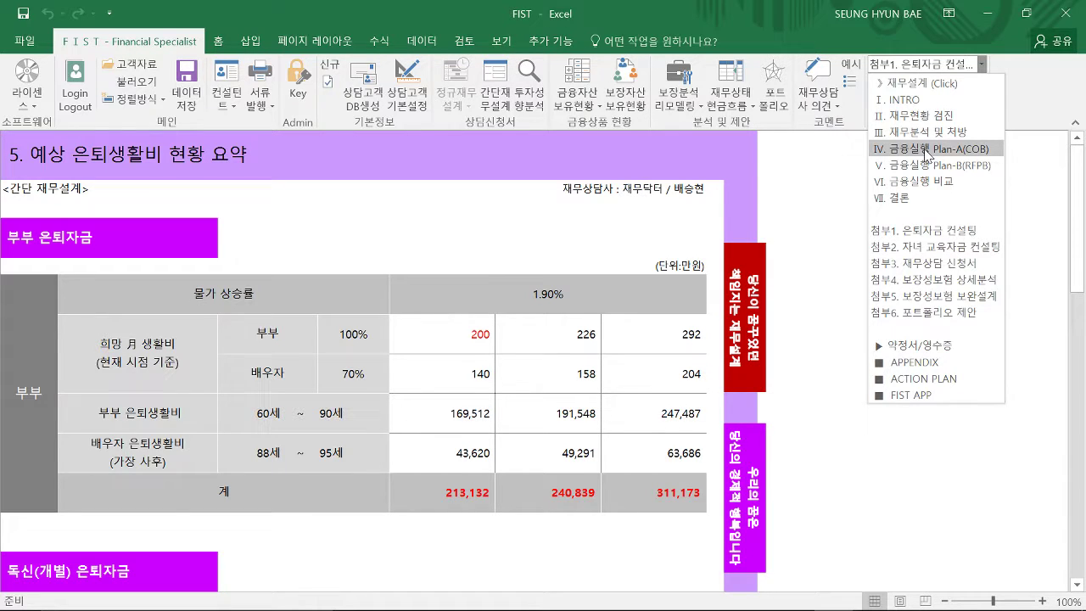
pyautogui.click(926, 149)
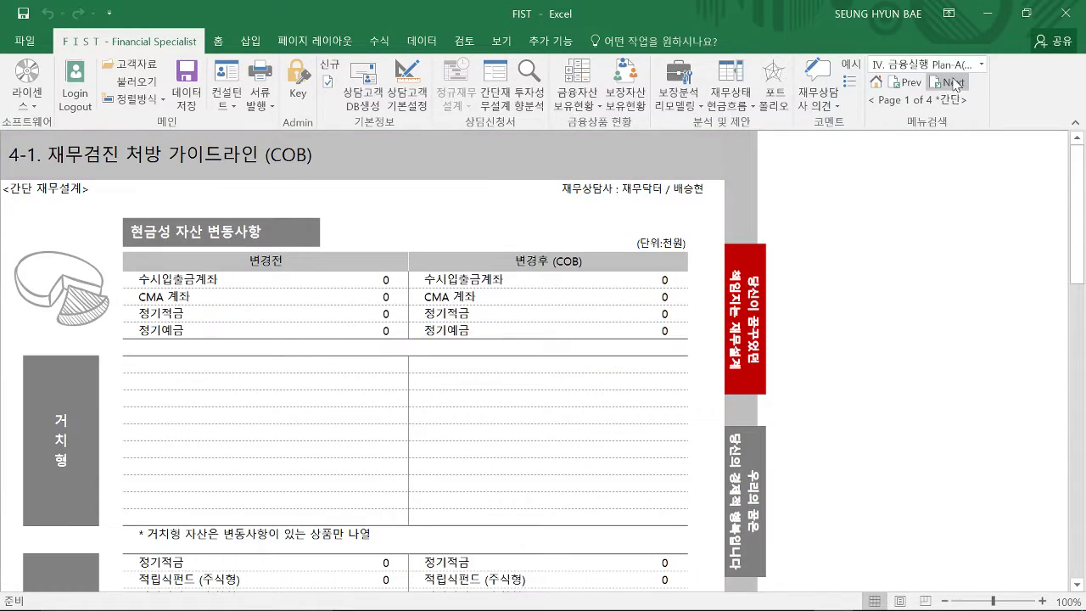
pyautogui.click(951, 83)
pyautogui.click(951, 83)
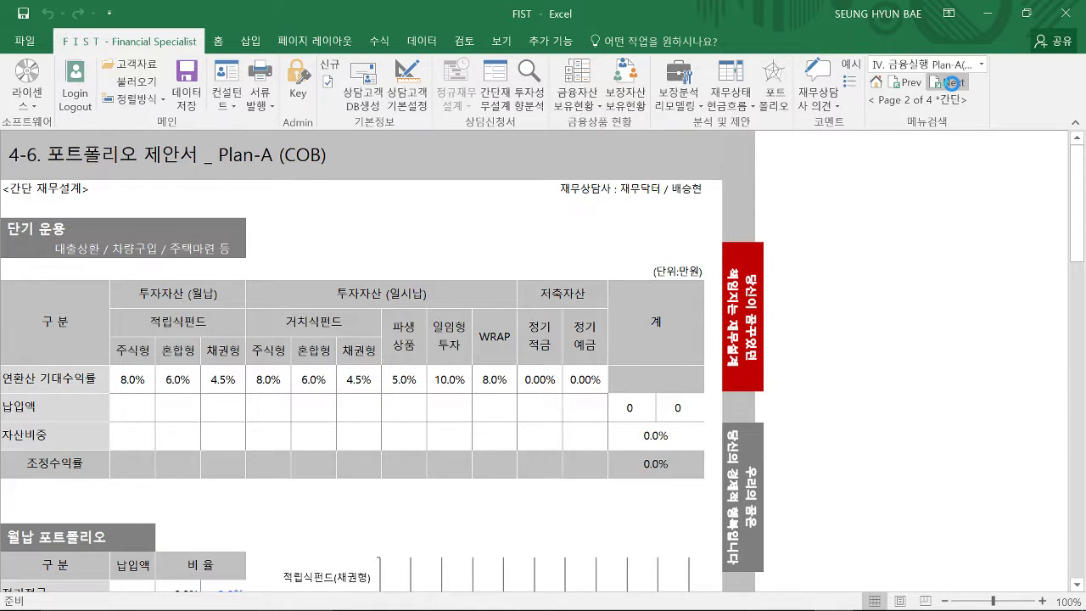
pyautogui.click(951, 83)
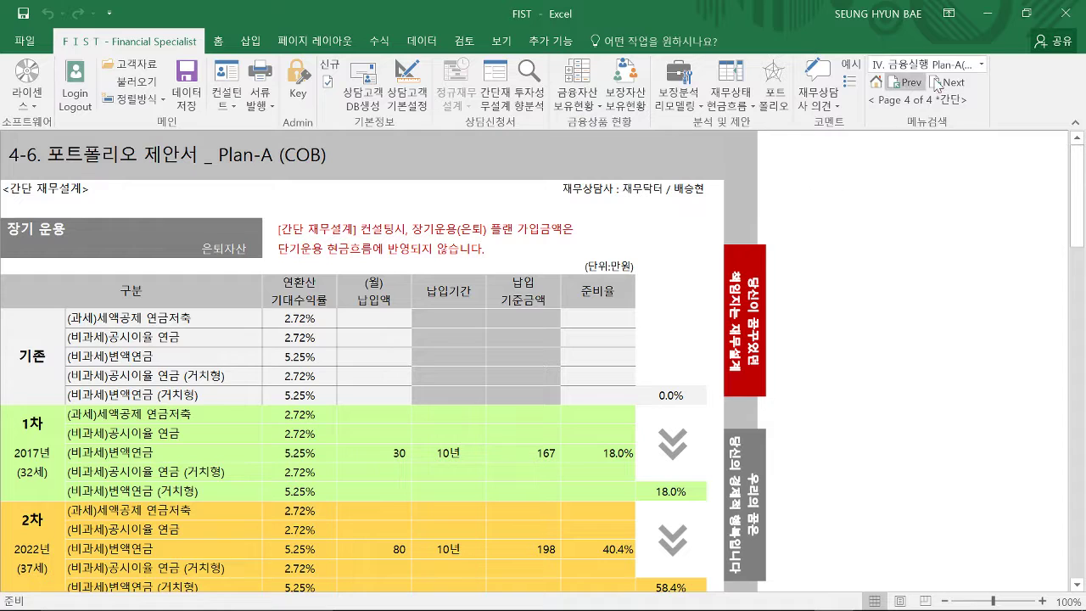
pyautogui.click(954, 65)
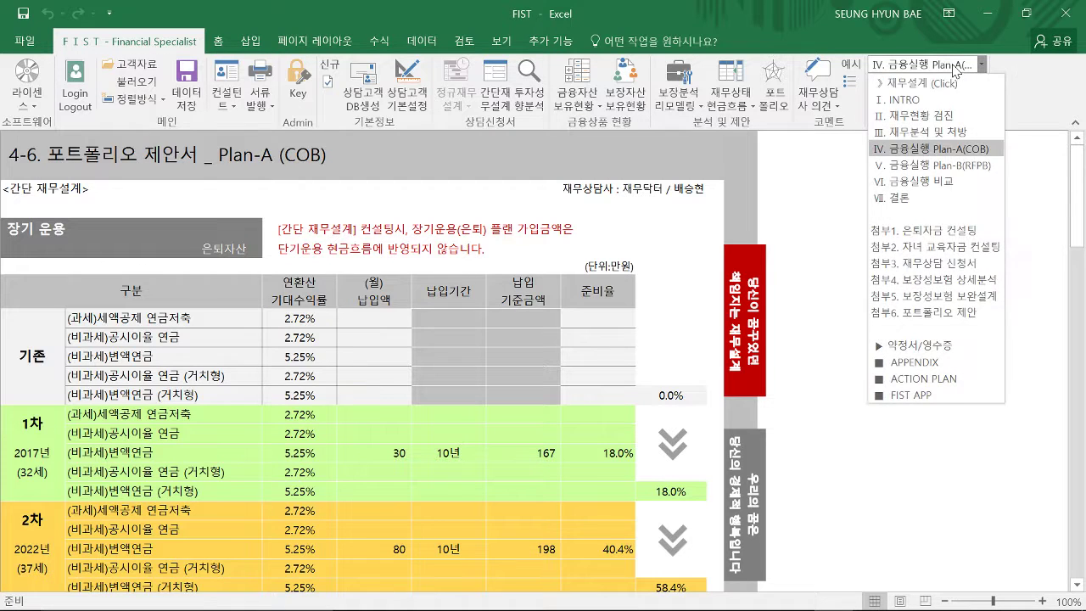
pyautogui.click(930, 154)
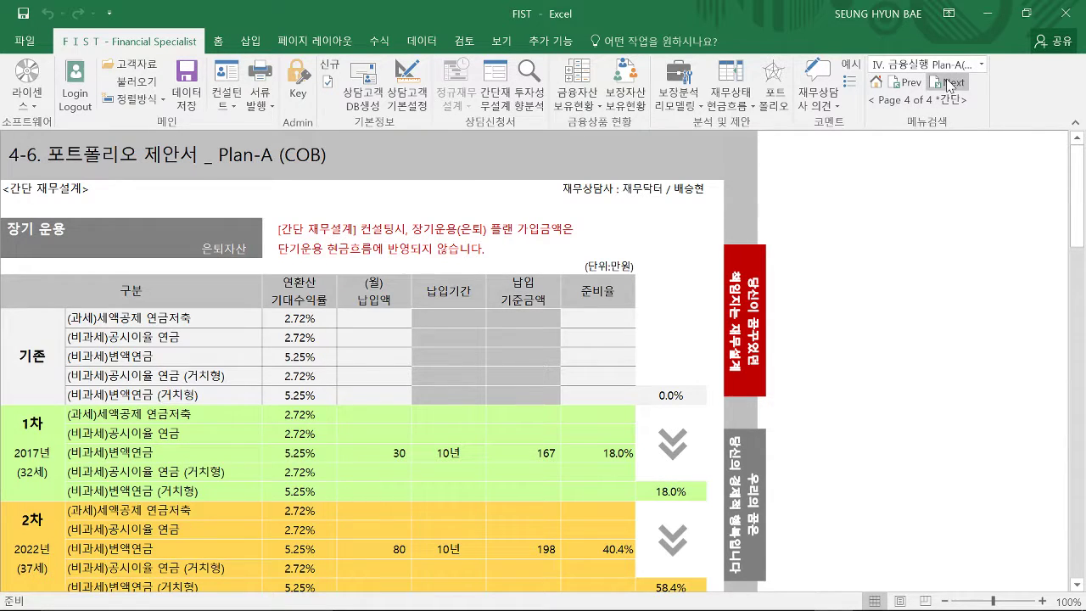
# - Examine the 장기 운용 table's (비과세)변액연금 payments, base amounts and readiness ratios from 1차 through 최종 and the total row
pyautogui.scroll(-1, 566, 349)
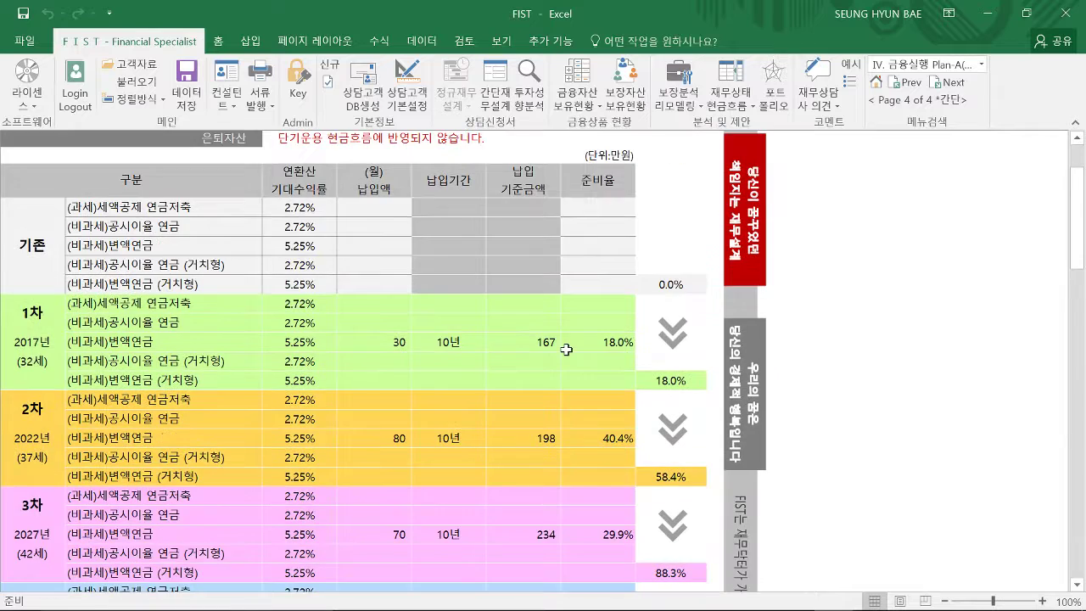
pyautogui.scroll(1, 566, 349)
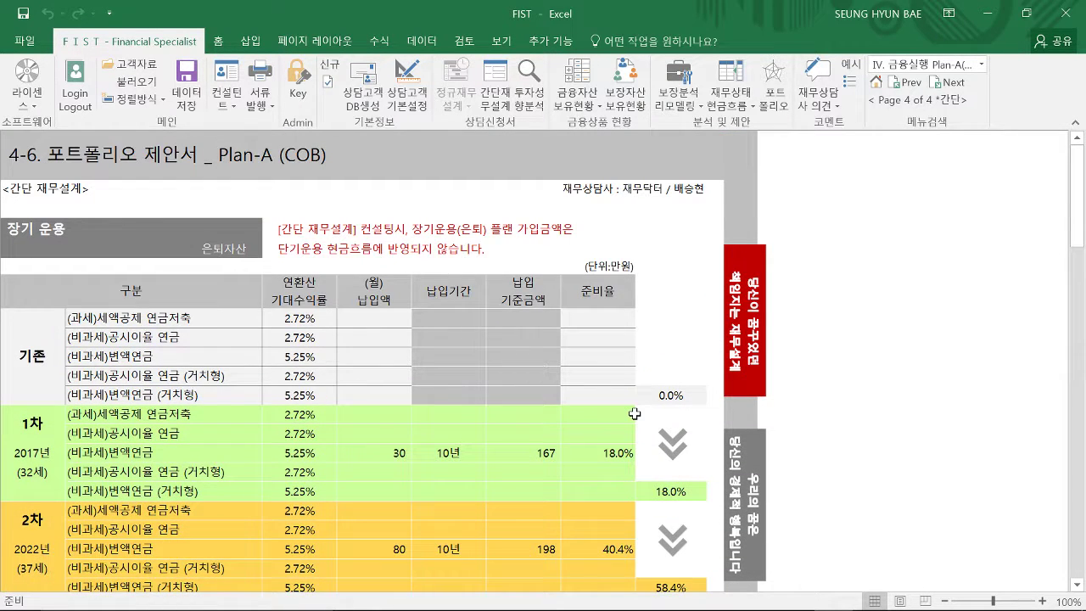
pyautogui.scroll(-1, 334, 468)
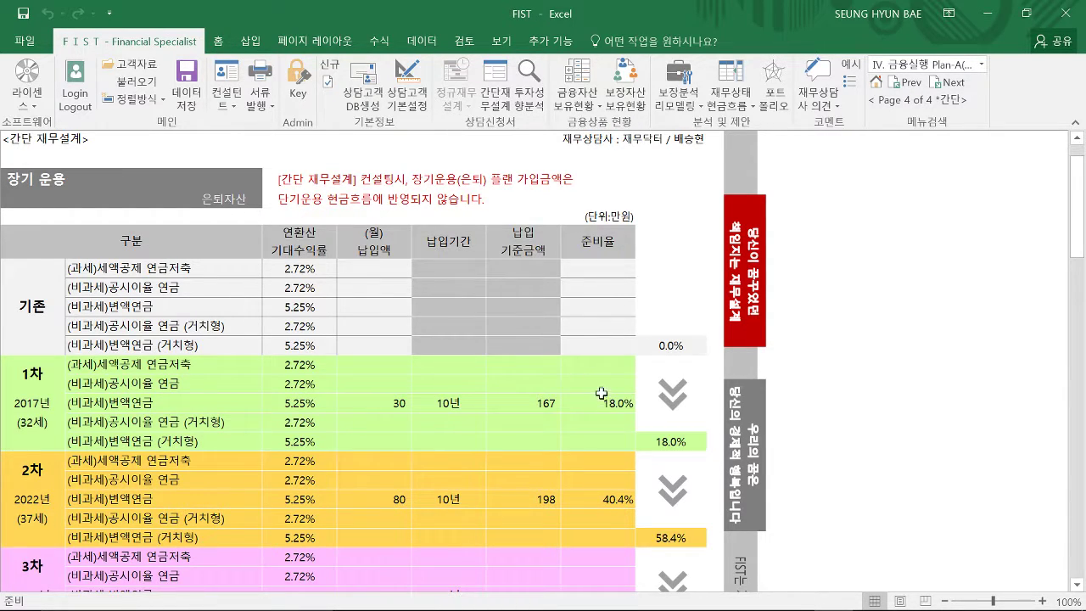
pyautogui.scroll(-3, 600, 392)
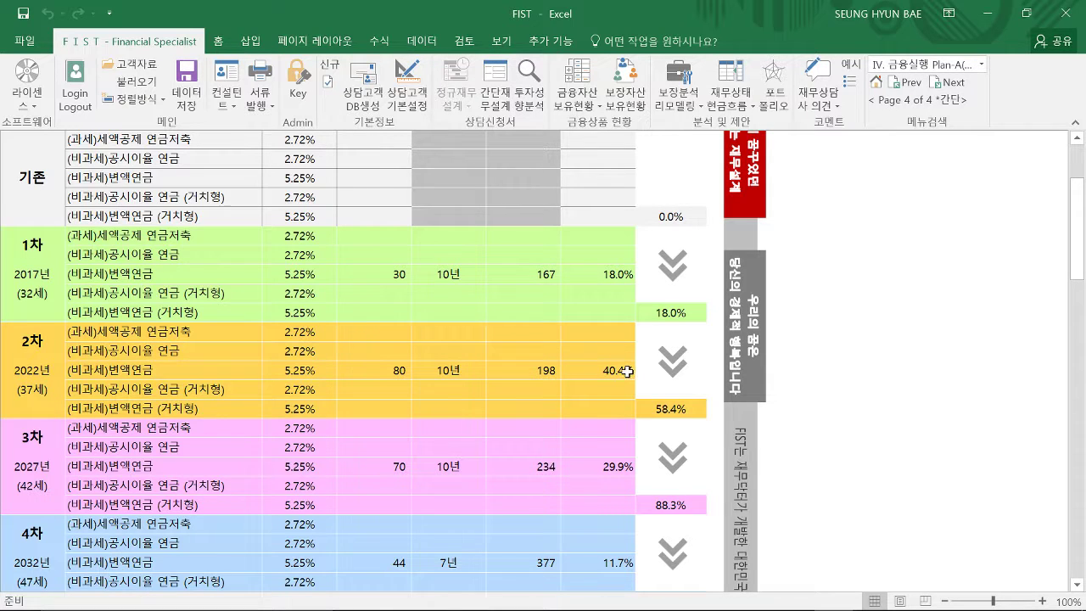
pyautogui.scroll(-2, 626, 371)
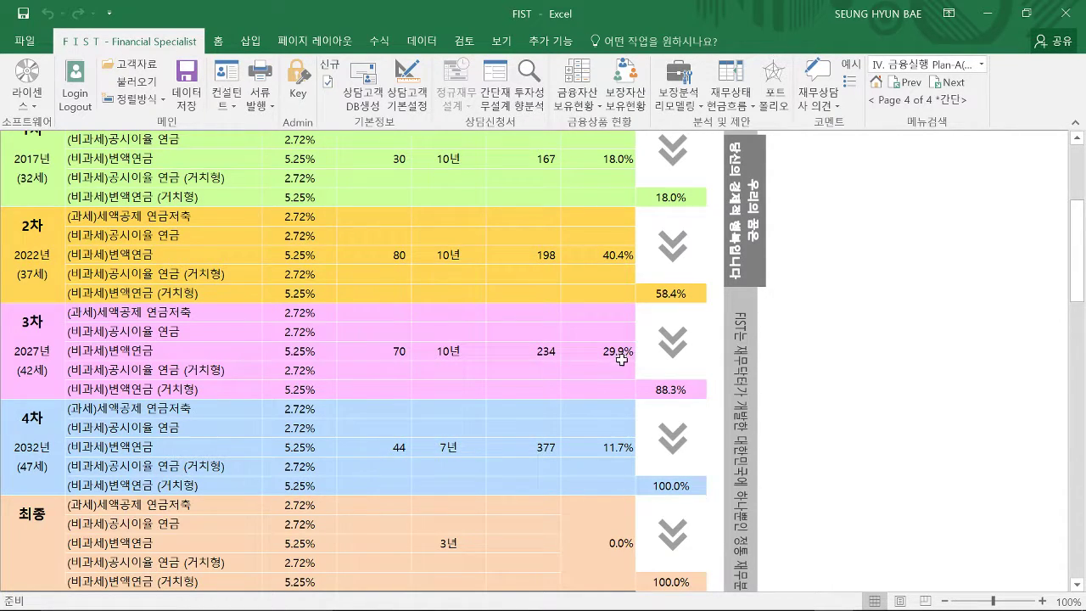
pyautogui.scroll(-1, 622, 359)
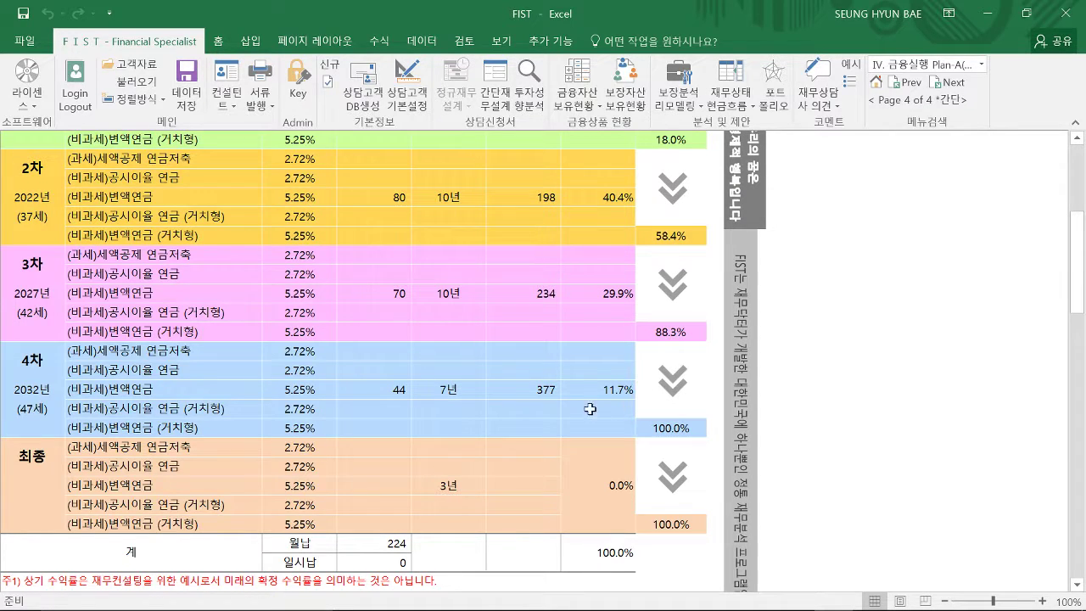
pyautogui.scroll(2, 592, 416)
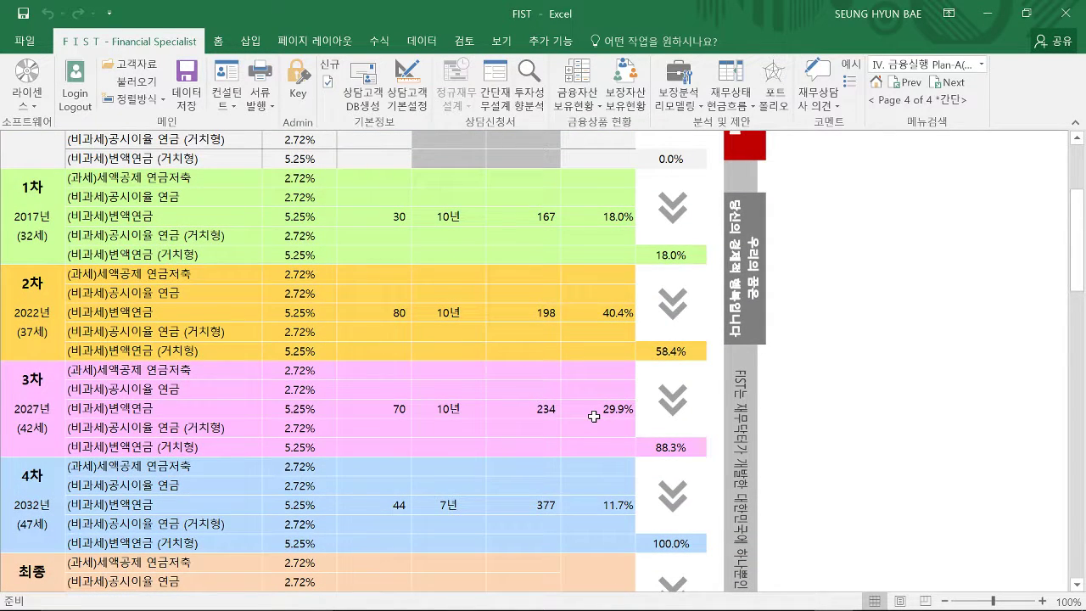
pyautogui.scroll(-2, 594, 416)
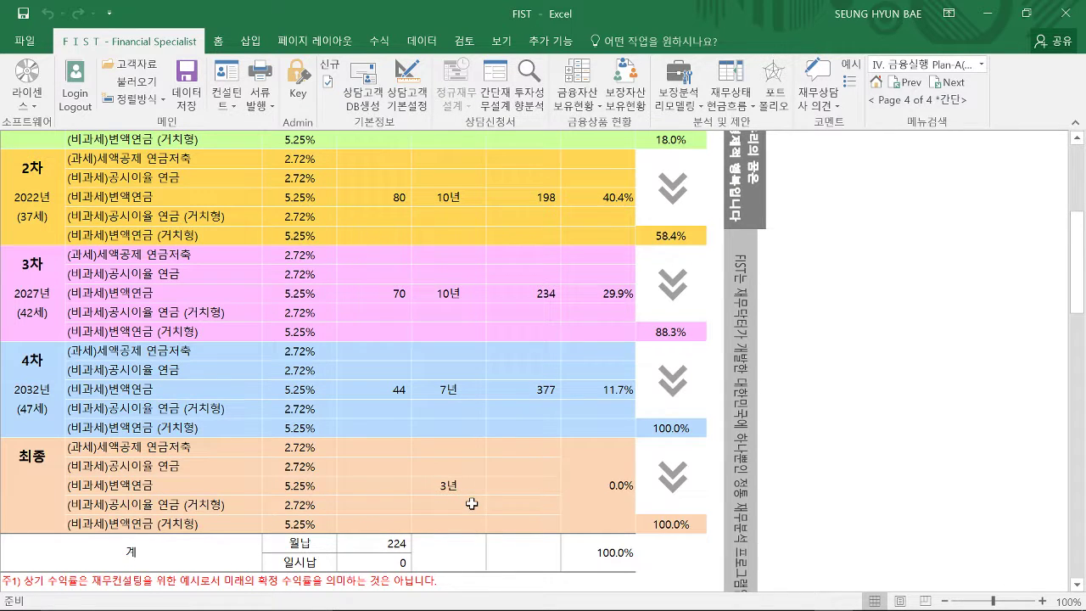
pyautogui.scroll(2, 483, 500)
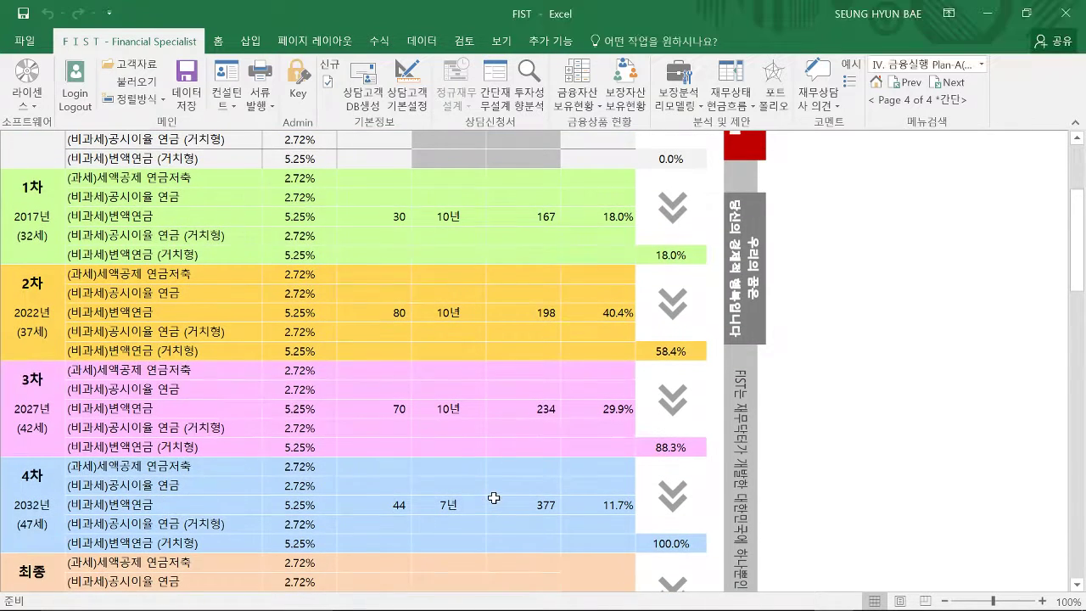
pyautogui.scroll(2, 698, 393)
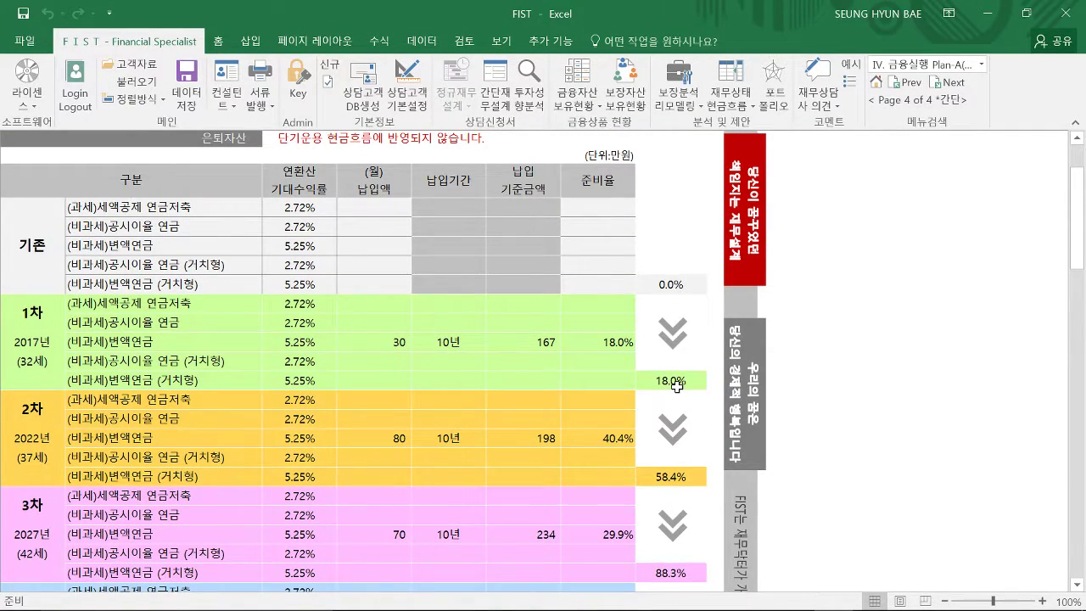
pyautogui.scroll(2, 676, 386)
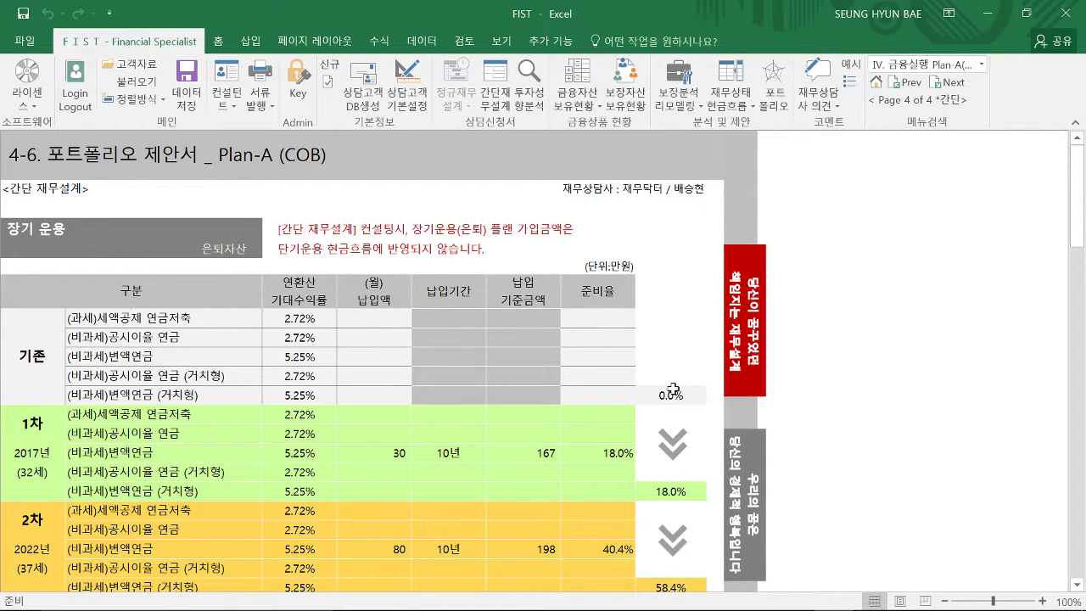
# - Go through the portfolio page to the 저축 및 투자지출 cash-flow table, check the 변액연금보험 adjustments, and return to the COB portfolio
pyautogui.click(770, 100)
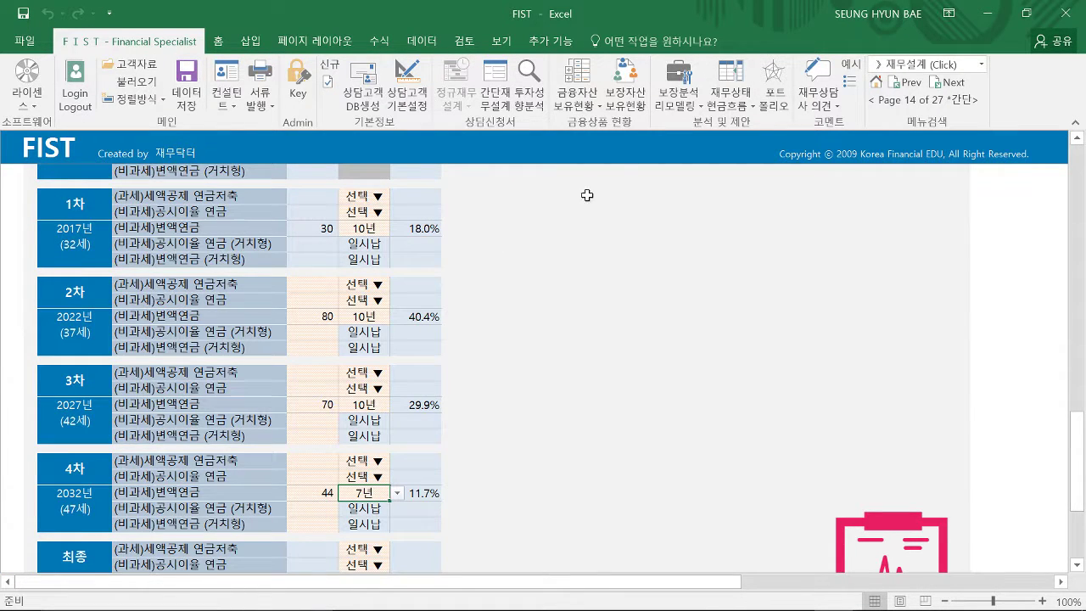
pyautogui.click(749, 105)
pyautogui.click(752, 142)
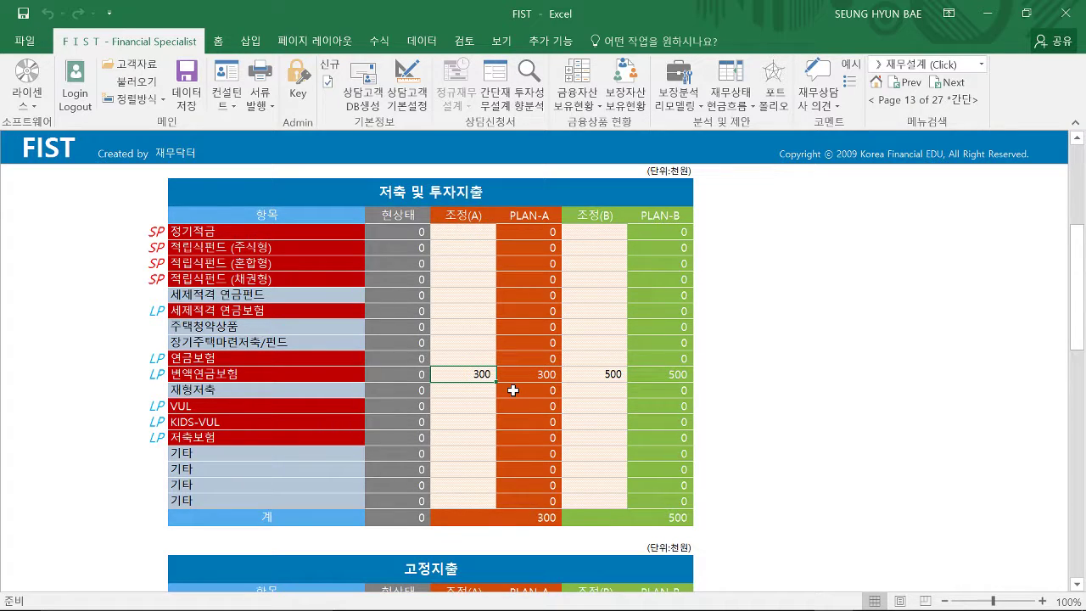
pyautogui.click(773, 85)
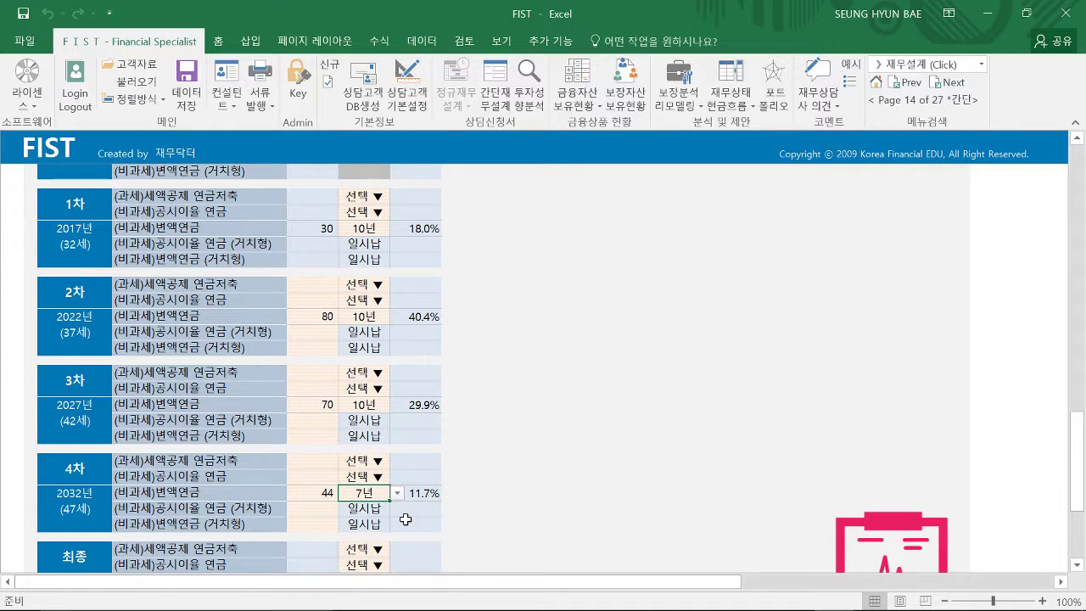
# - Look over the COB 포트폴리오 (Plan-A) from its 장기운용 stages back to the 단기운용 section
pyautogui.scroll(10, 405, 519)
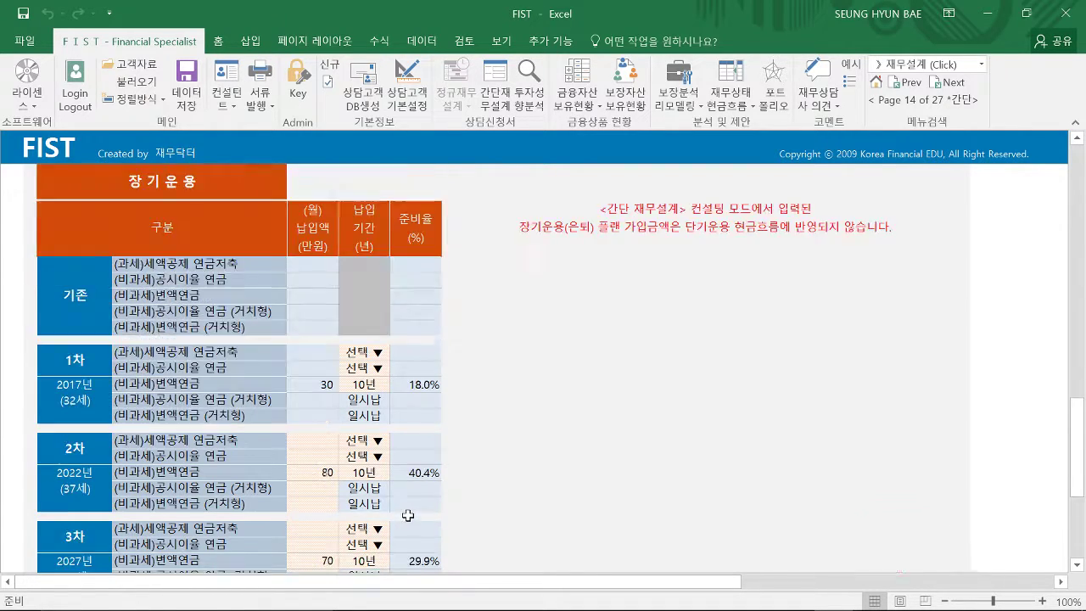
pyautogui.scroll(-6, 406, 513)
pyautogui.scroll(-2, 408, 514)
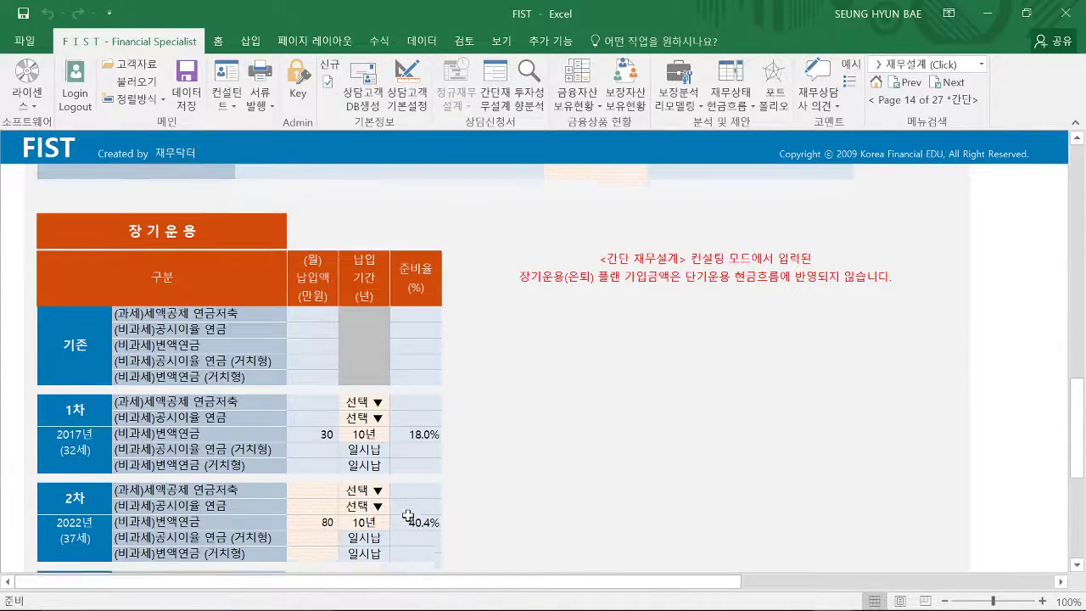
pyautogui.scroll(12, 408, 508)
pyautogui.scroll(4, 409, 502)
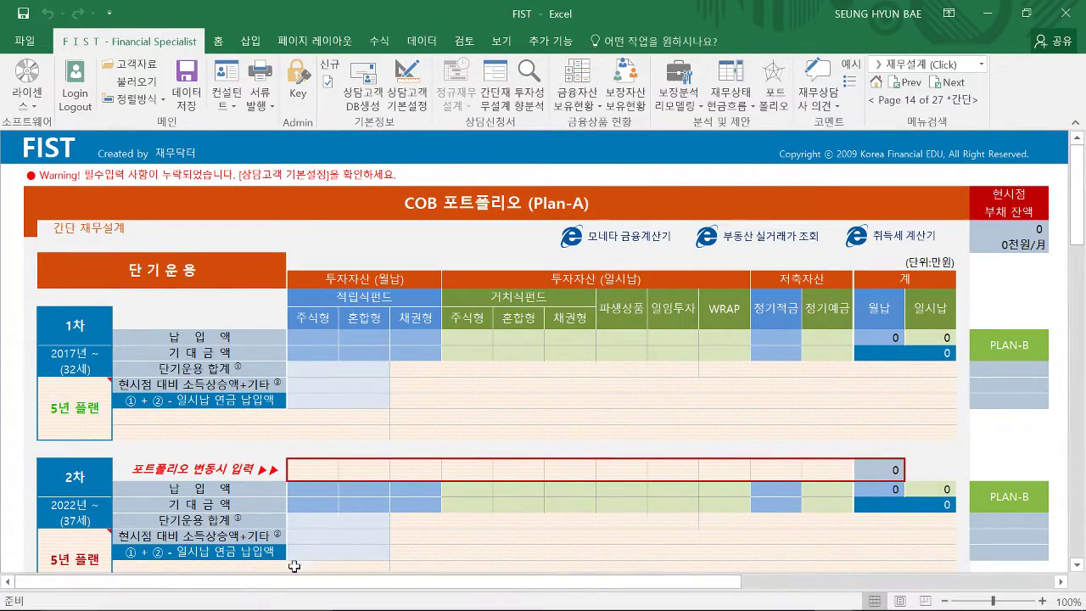
# - Bring up the RFPB 포트폴리오 (Plan-B), check its 장기운용 variable-annuity stages, and return to the Plan-A long-term stages
pyautogui.moveTo(253, 589); pyautogui.dragTo(598, 600)
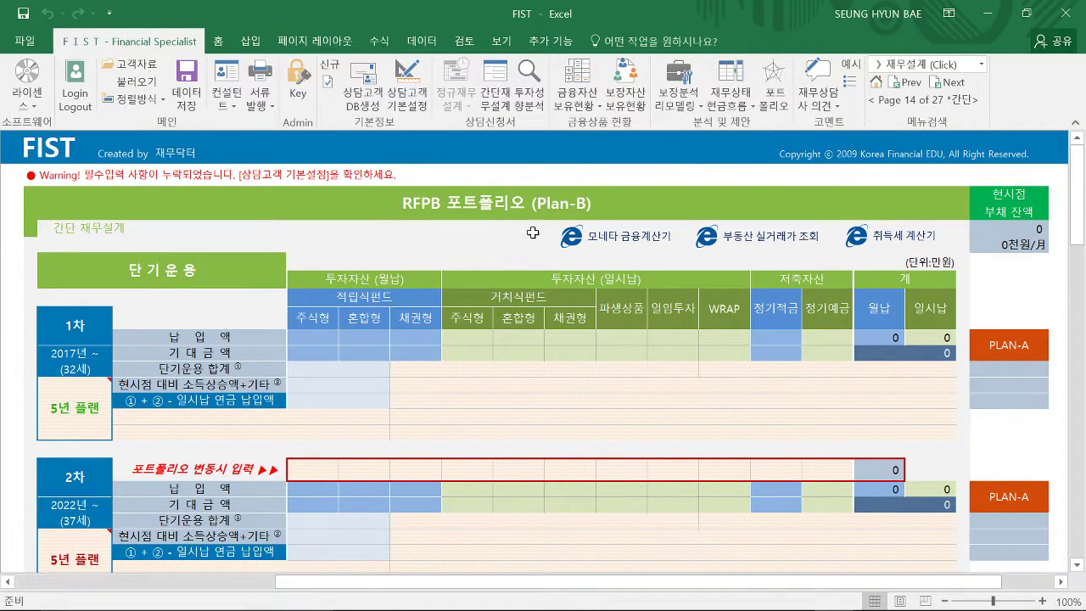
pyautogui.scroll(-10, 567, 331)
pyautogui.scroll(-15, 566, 331)
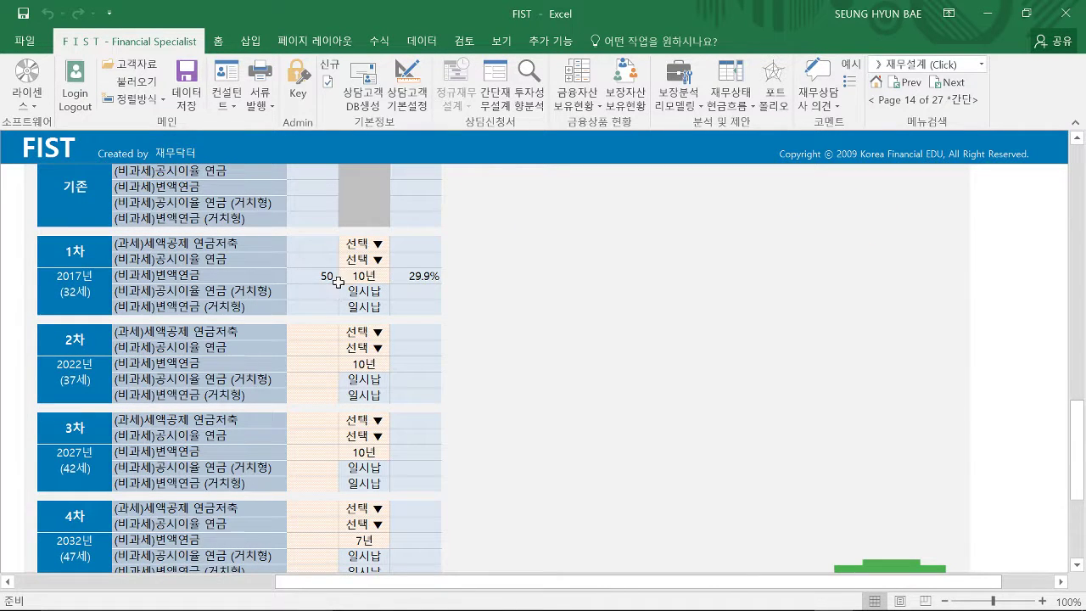
pyautogui.moveTo(450, 587); pyautogui.dragTo(116, 586)
pyautogui.scroll(-1, 306, 442)
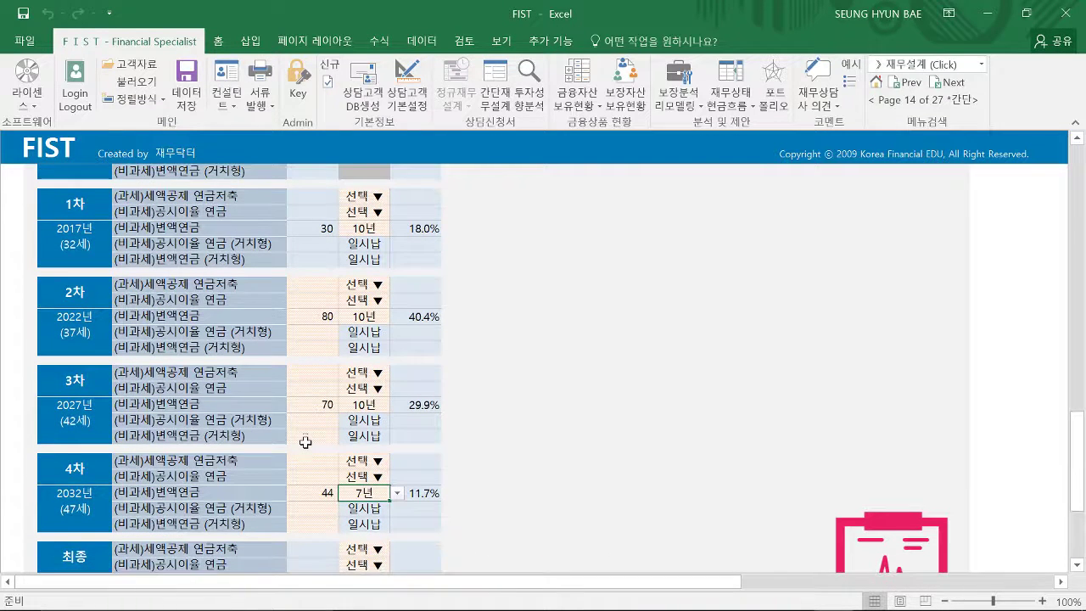